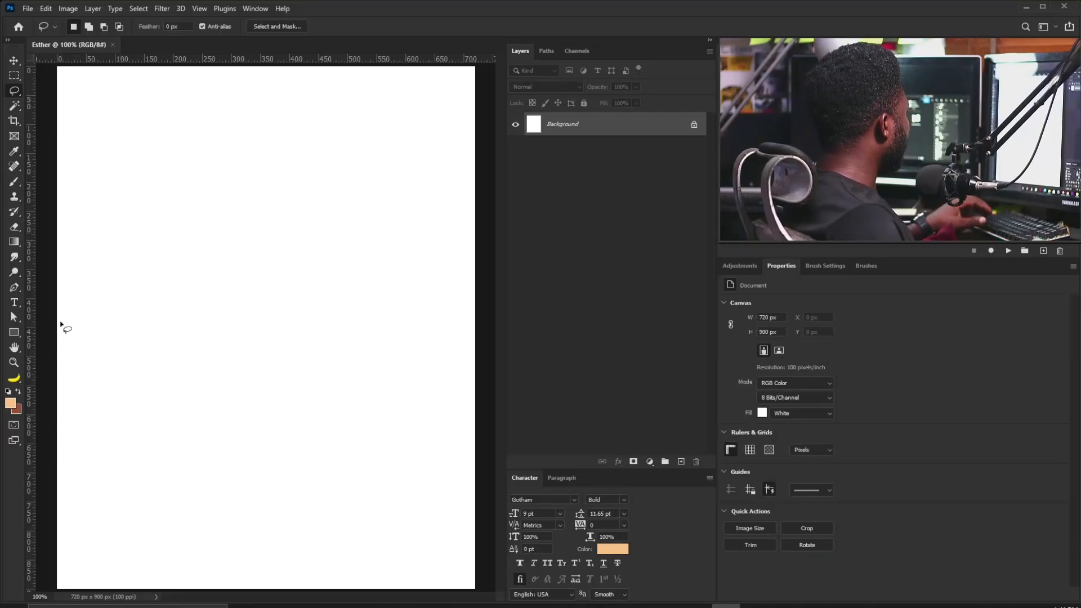
- Set the foreground colour to light peach #facd9d and fill the Background layer with it
click(10, 403)
click(581, 315)
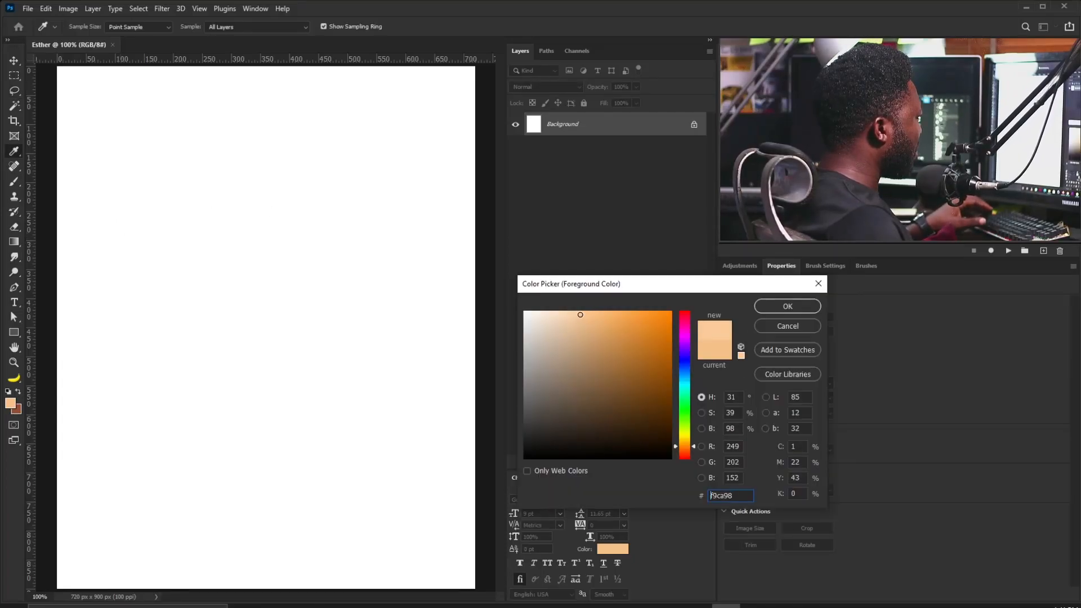
drag(579, 314, 579, 314)
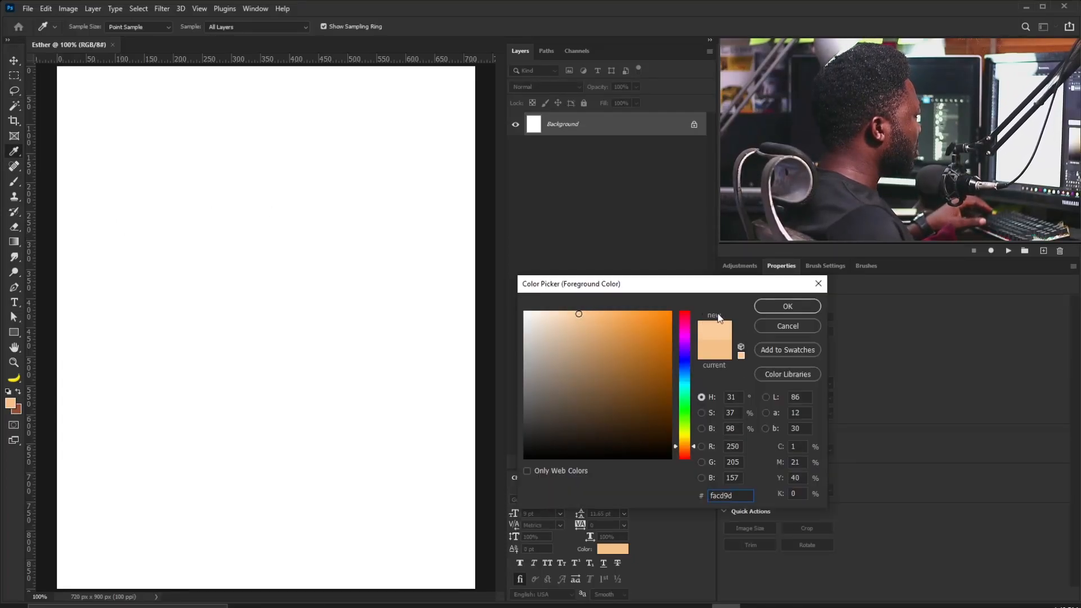
click(775, 308)
key(l)
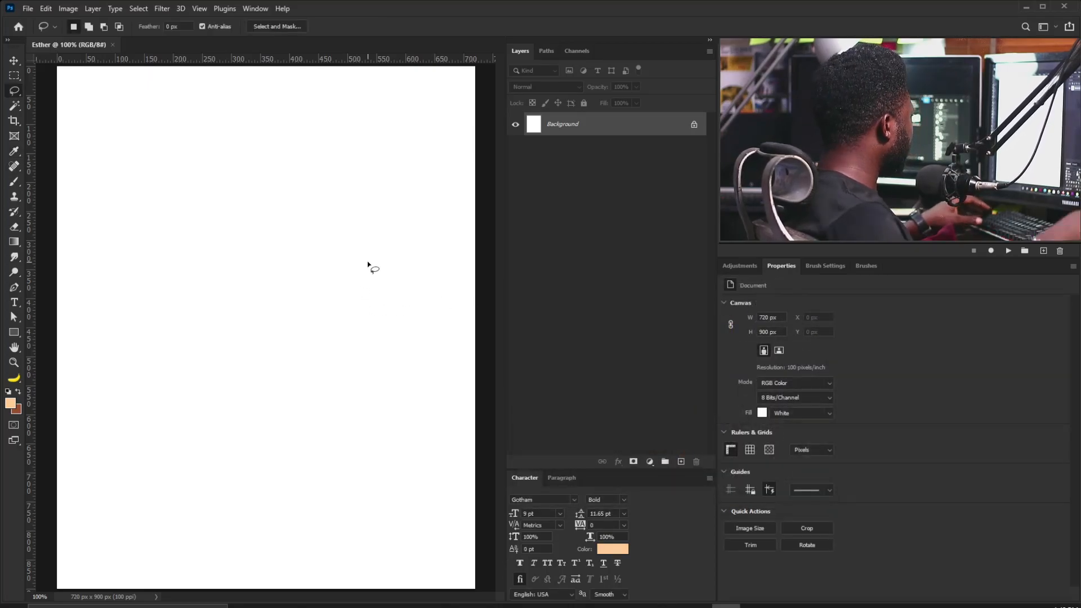
key(alt+BackSpace)
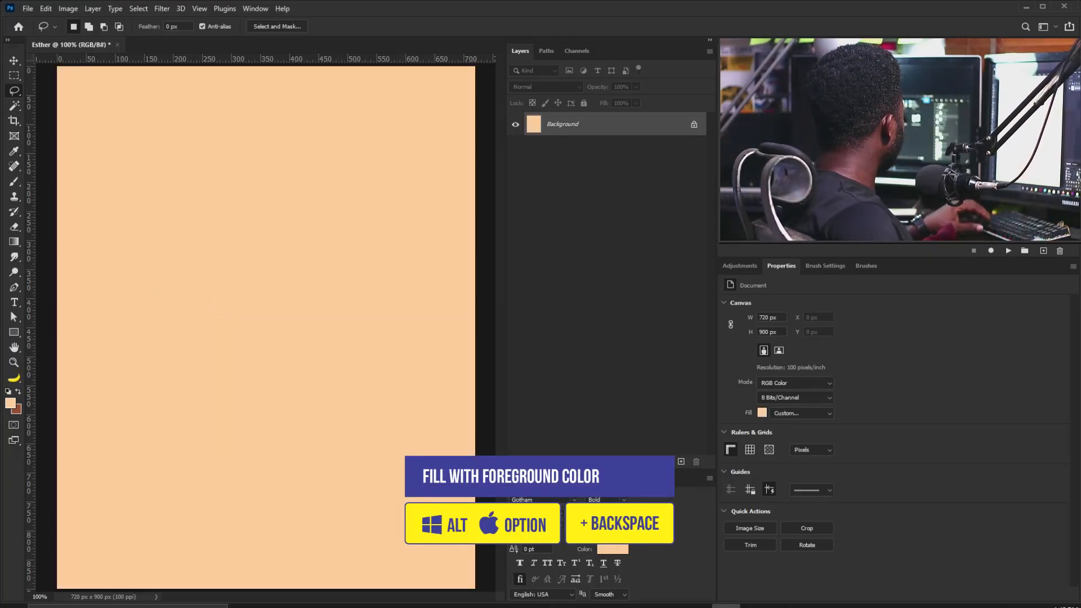
- Place the concrete floor image in the document and move it down to the bottom edge of the canvas
drag(277, 450, 278, 451)
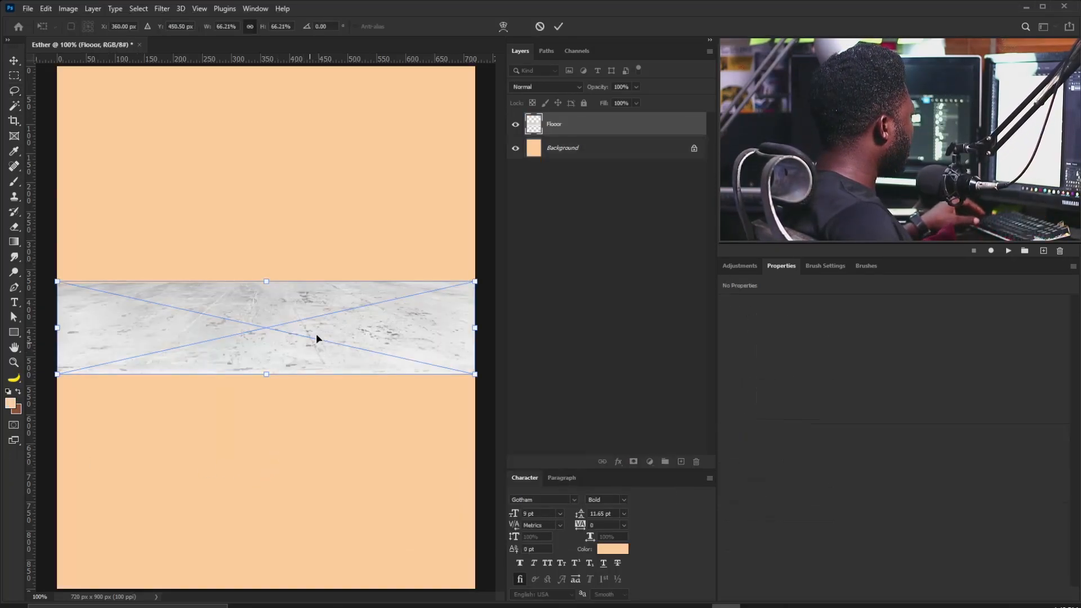
drag(360, 331, 375, 538)
key(Return)
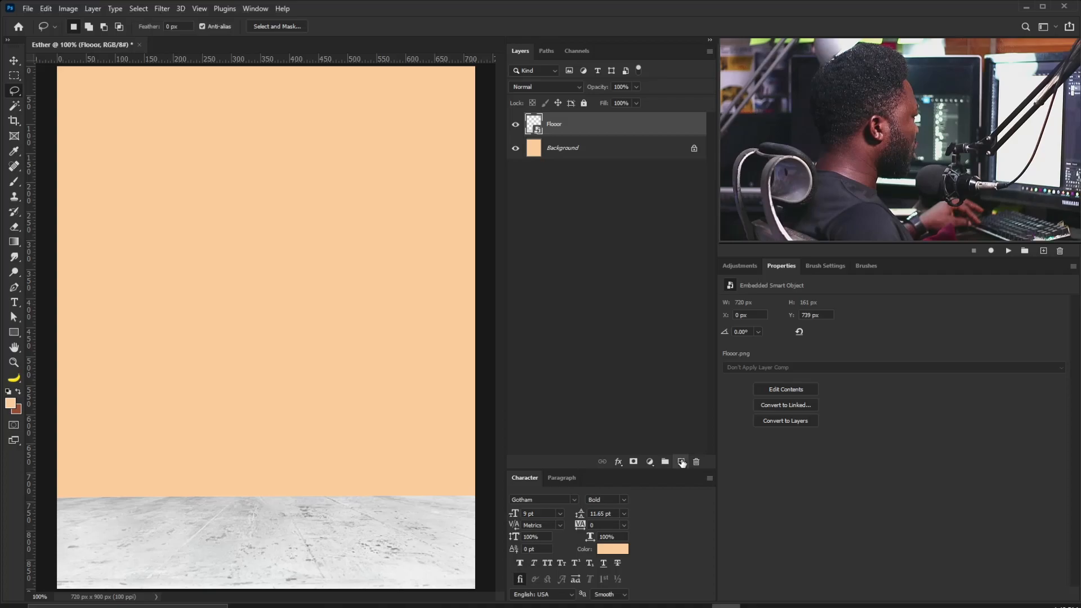
- Create a new layer named Hills above the floor layer
key(ctrl+shift+n)
text(H)
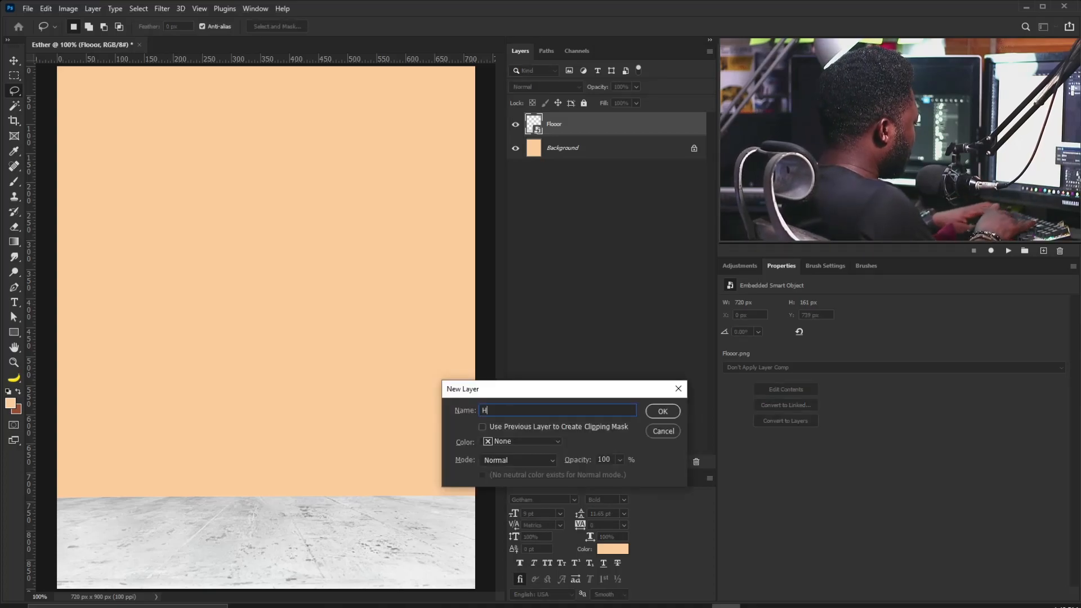
text(ills)
key(Return)
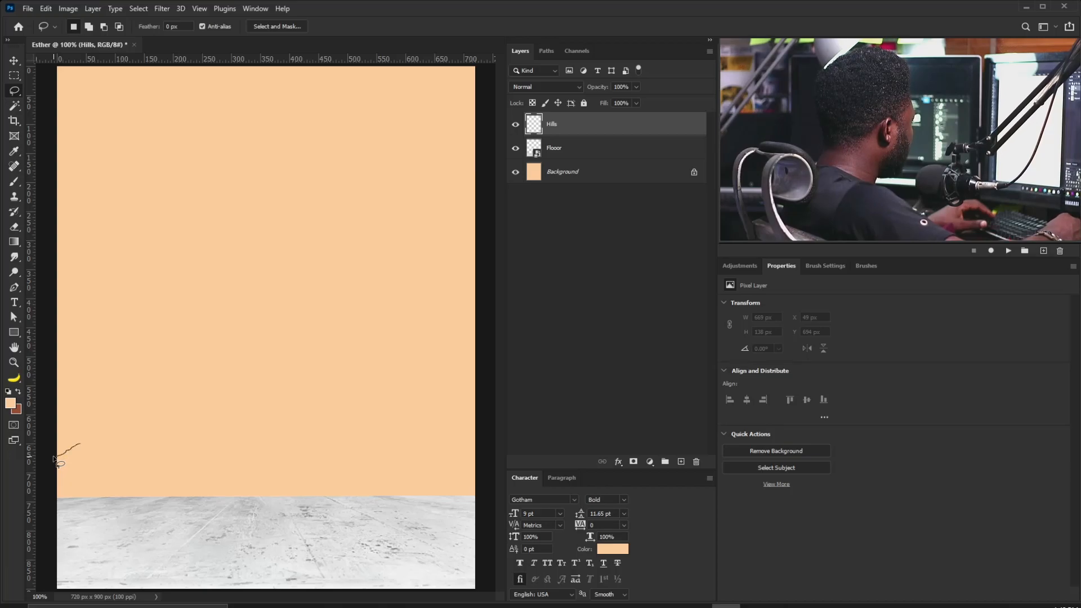
- Lasso a hill shape about 330 by 236 px at the canvas's lower left, fill it with dark brown #360f00 and deselect
mouse_move(214, 463)
mouse_down()
mouse_move(241, 511)
mouse_move(58, 540)
mouse_up()
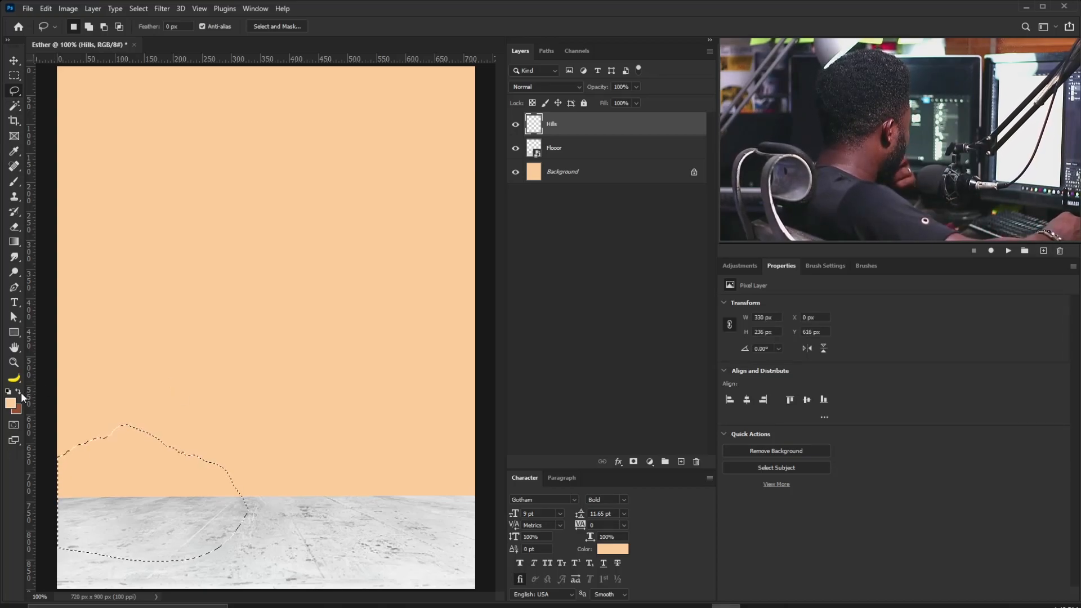
click(19, 391)
click(10, 403)
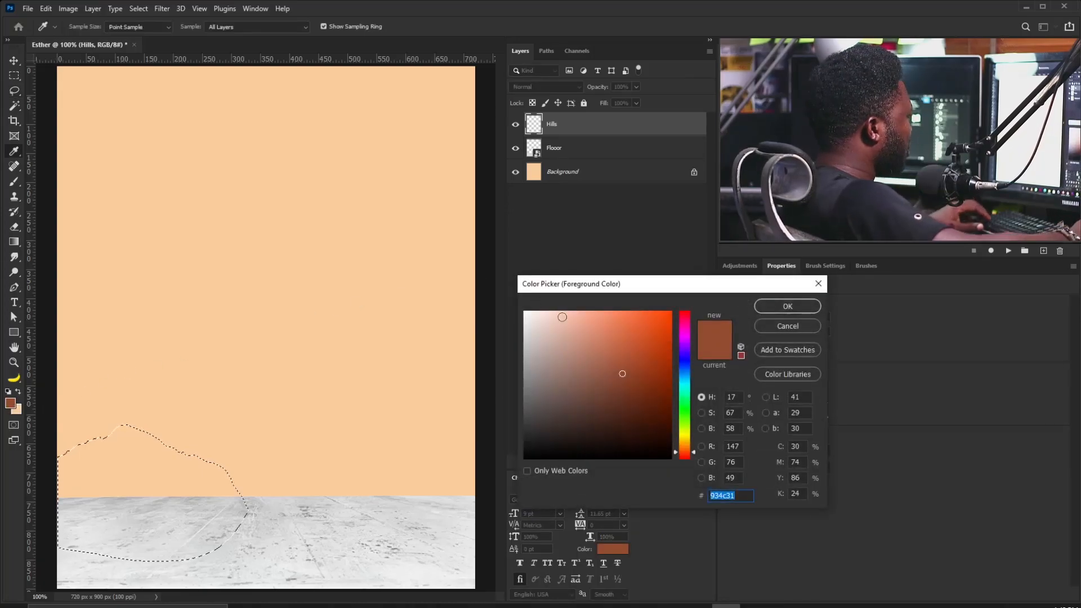
mouse_move(638, 389)
mouse_down()
mouse_move(669, 407)
mouse_move(672, 428)
mouse_up()
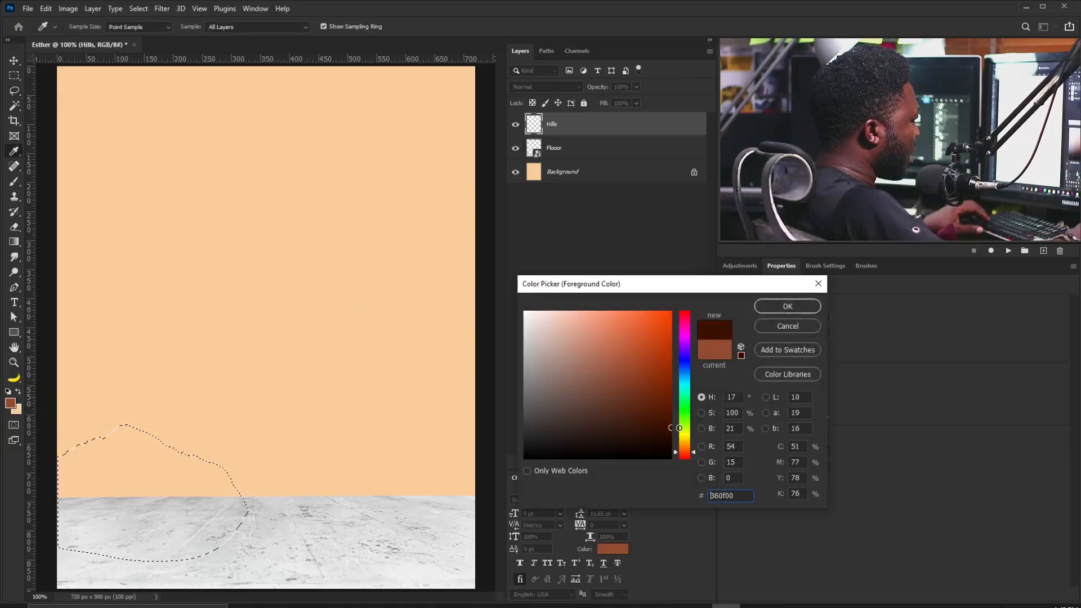
click(776, 306)
key(l)
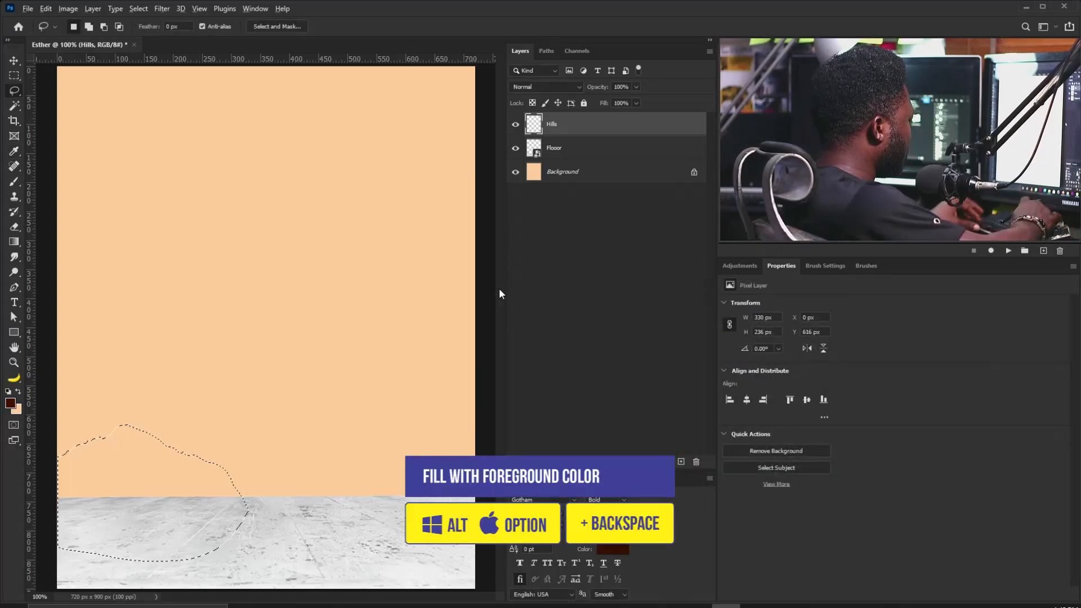
key(alt+BackSpace)
key(ctrl+d)
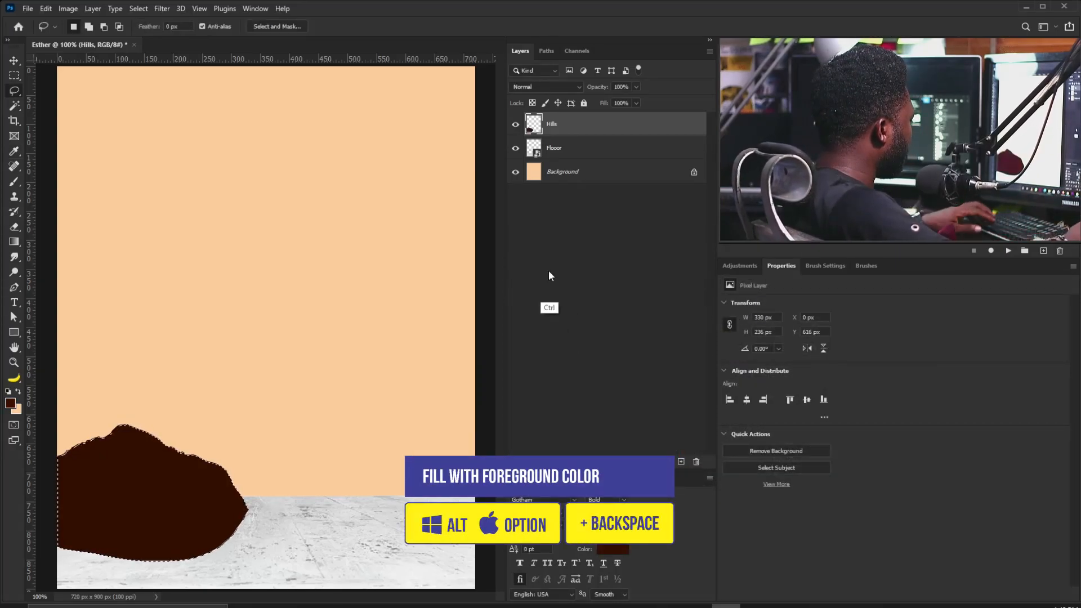
- Move the Hills layer beneath the floor layer and add a new layer named Hill2 directly above it
drag(599, 127, 600, 163)
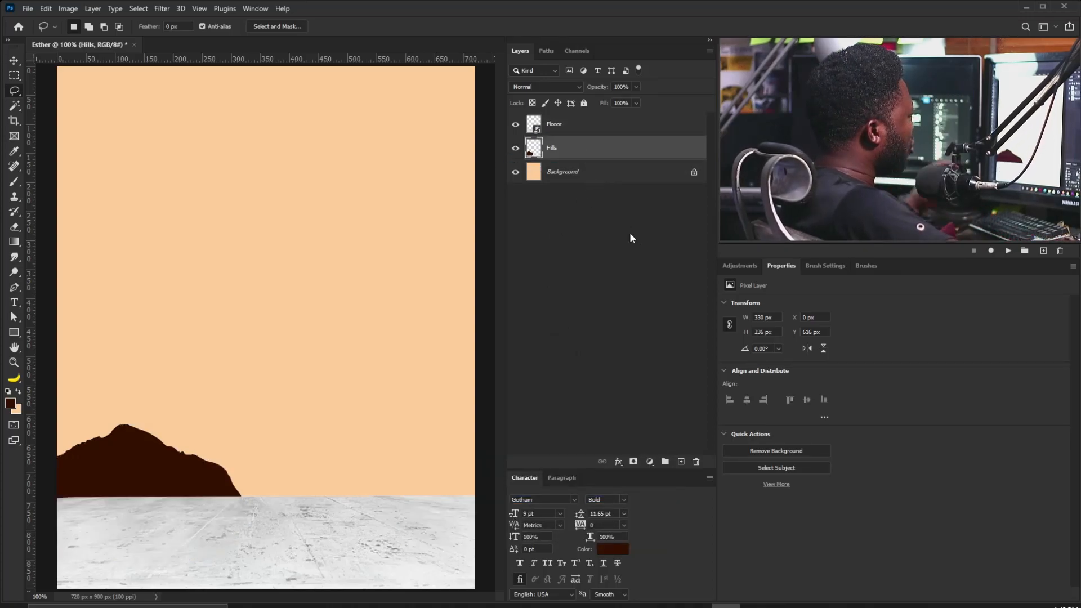
alt+click(681, 463)
text(Hill2)
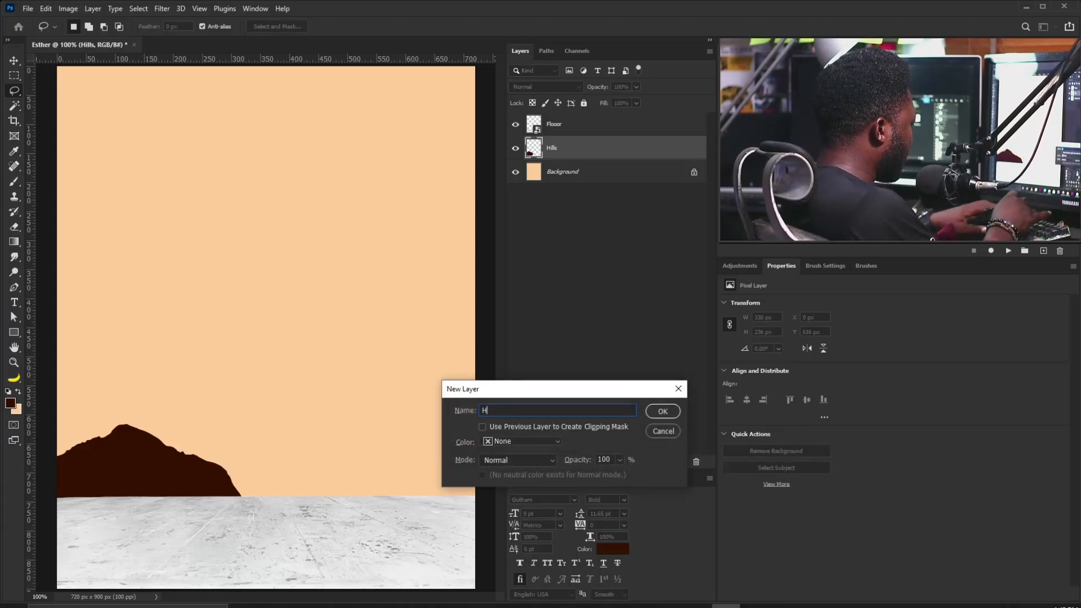
key(Return)
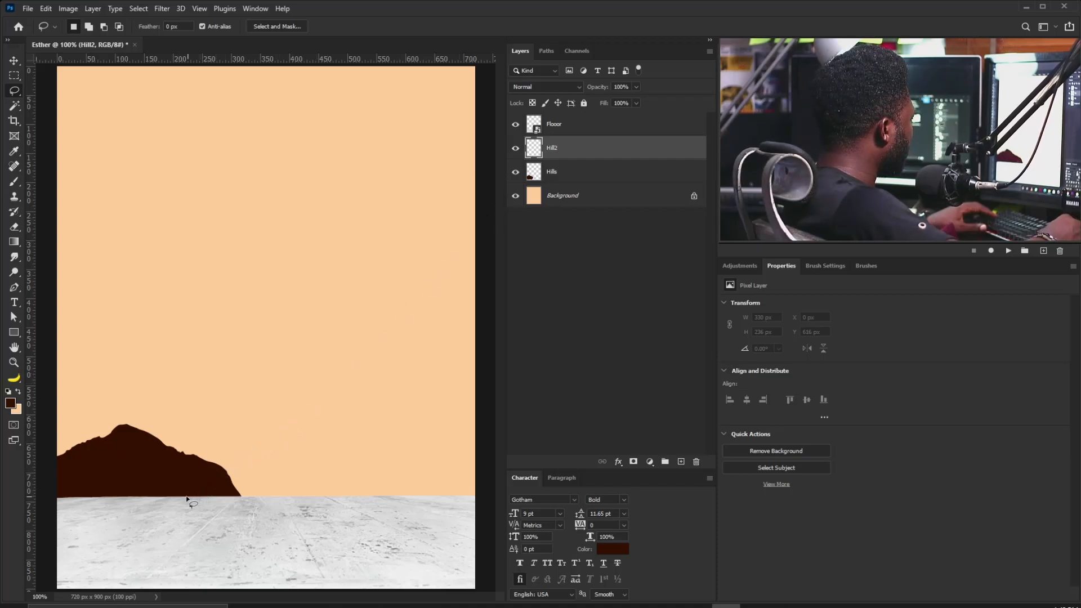
- Lasso a wavy hill range about 547 by 250 px reaching the canvas's right edge, fill it with the foreground colour and deselect
mouse_move(213, 465)
mouse_down()
mouse_move(317, 457)
mouse_move(346, 442)
mouse_up()
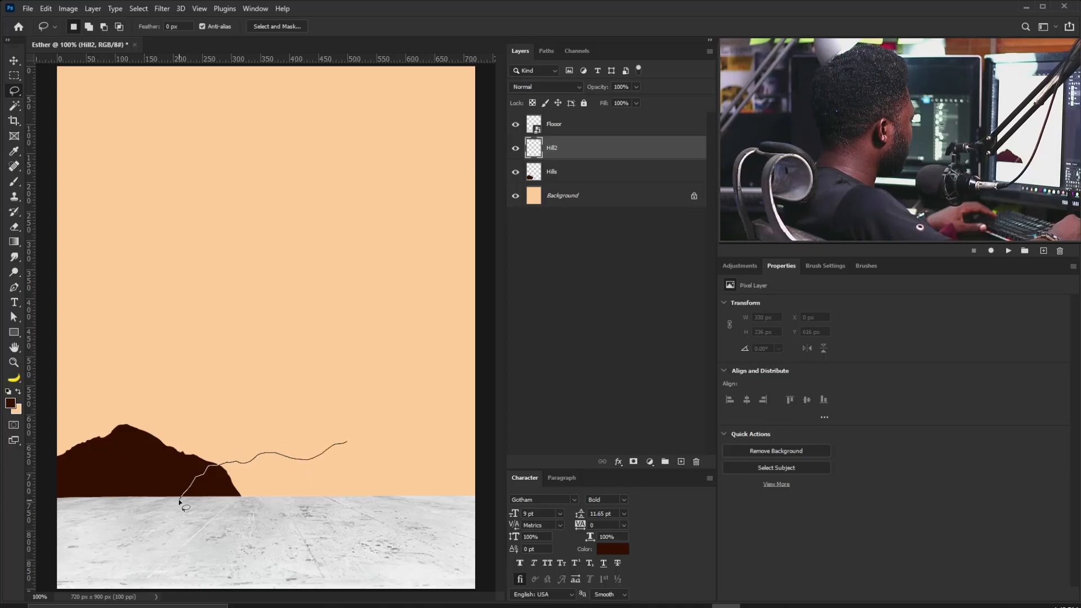
drag(455, 437, 475, 443)
mouse_move(179, 502)
mouse_down()
mouse_move(358, 580)
mouse_move(170, 536)
mouse_move(162, 523)
mouse_up()
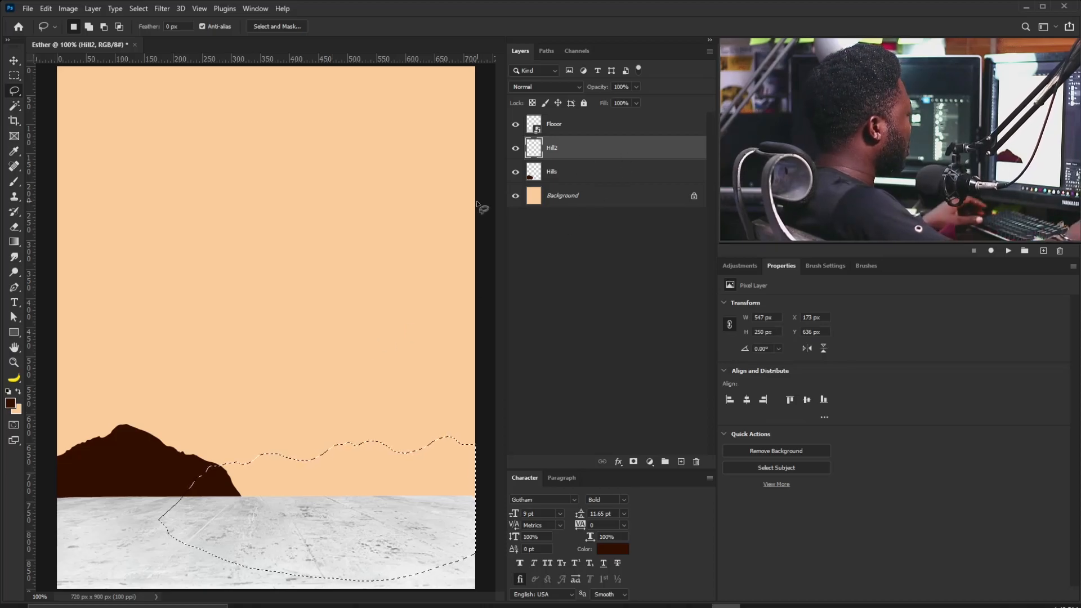
key(alt+BackSpace)
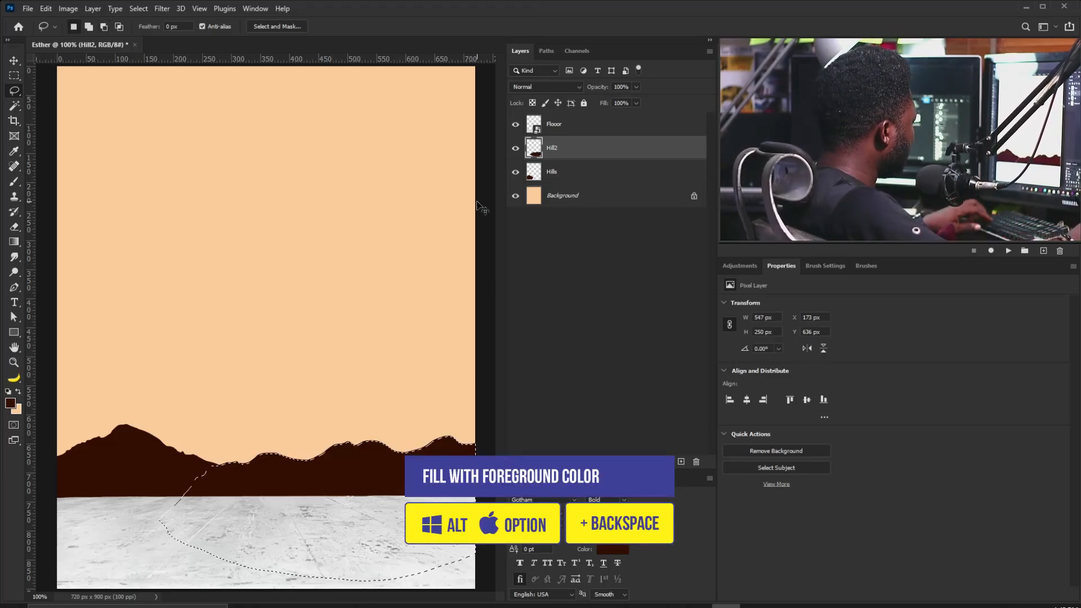
key(ctrl+d)
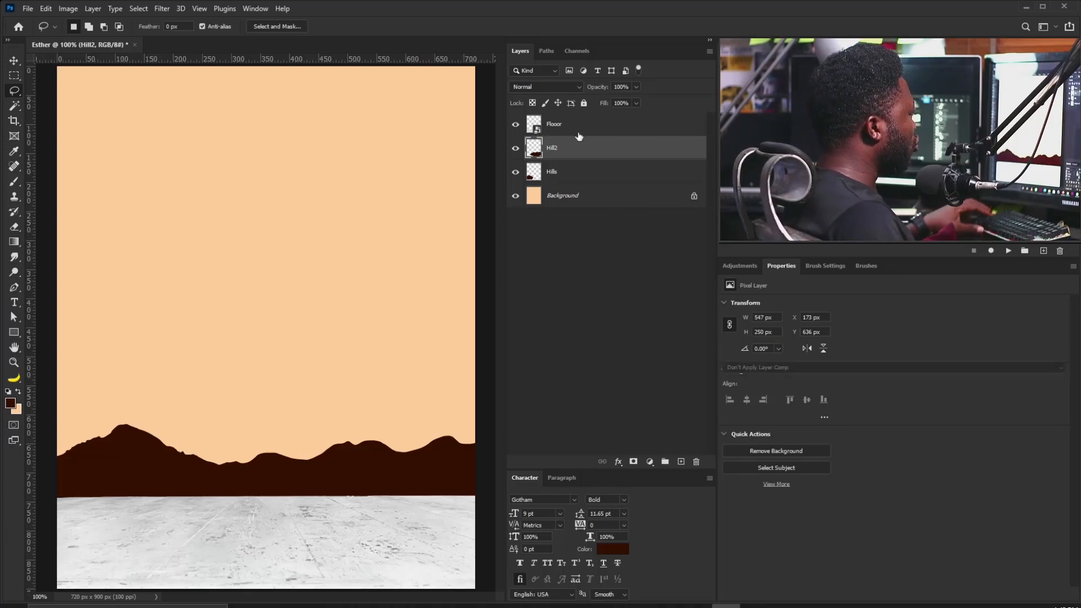
- Add a Gradient fill layer above the floor layer and open its gradient for editing
click(573, 128)
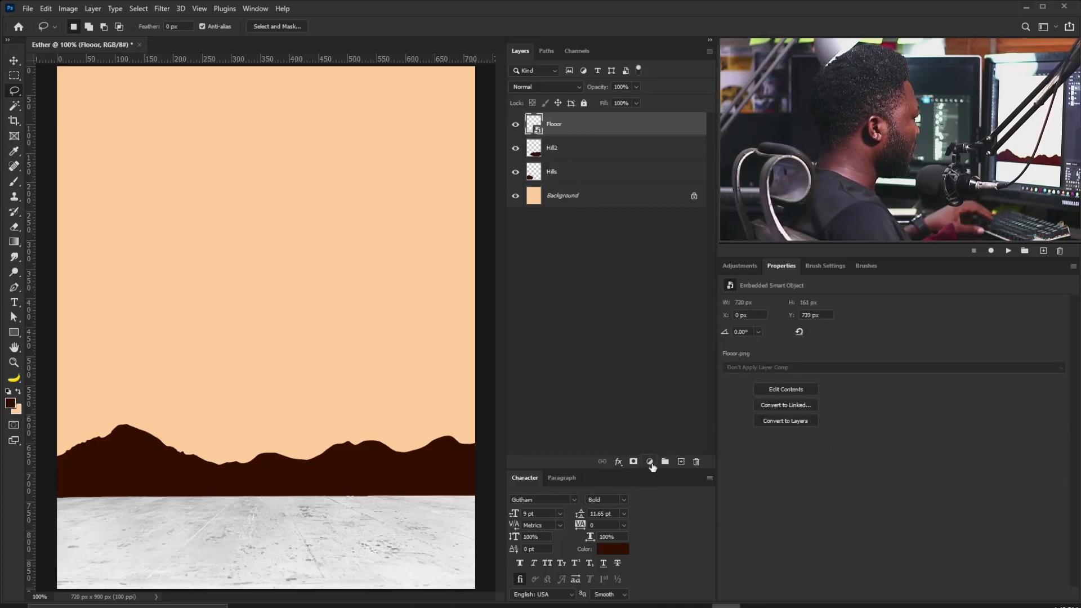
click(650, 463)
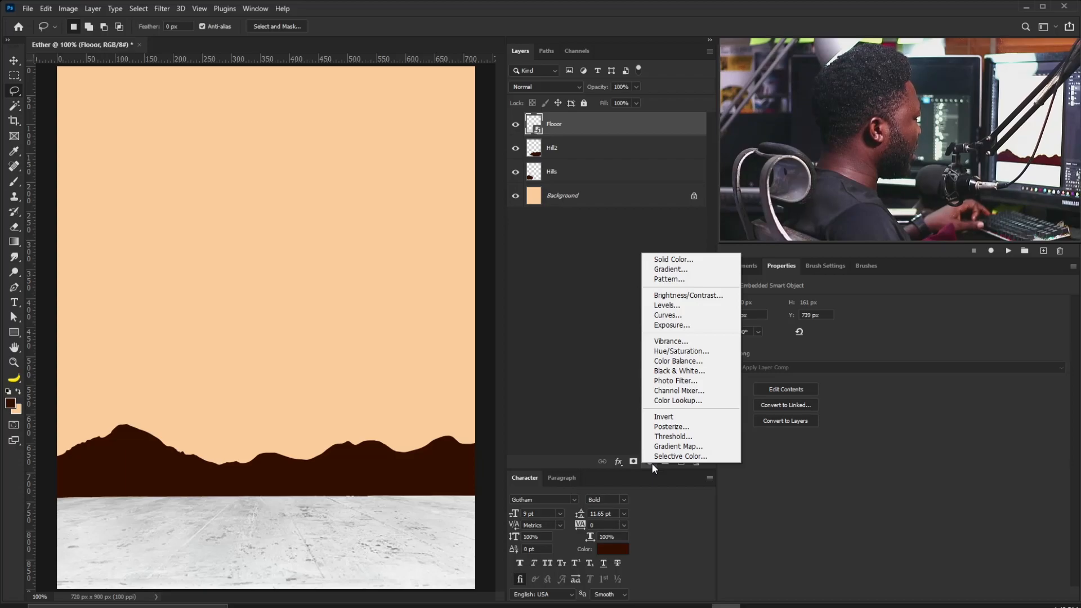
click(667, 269)
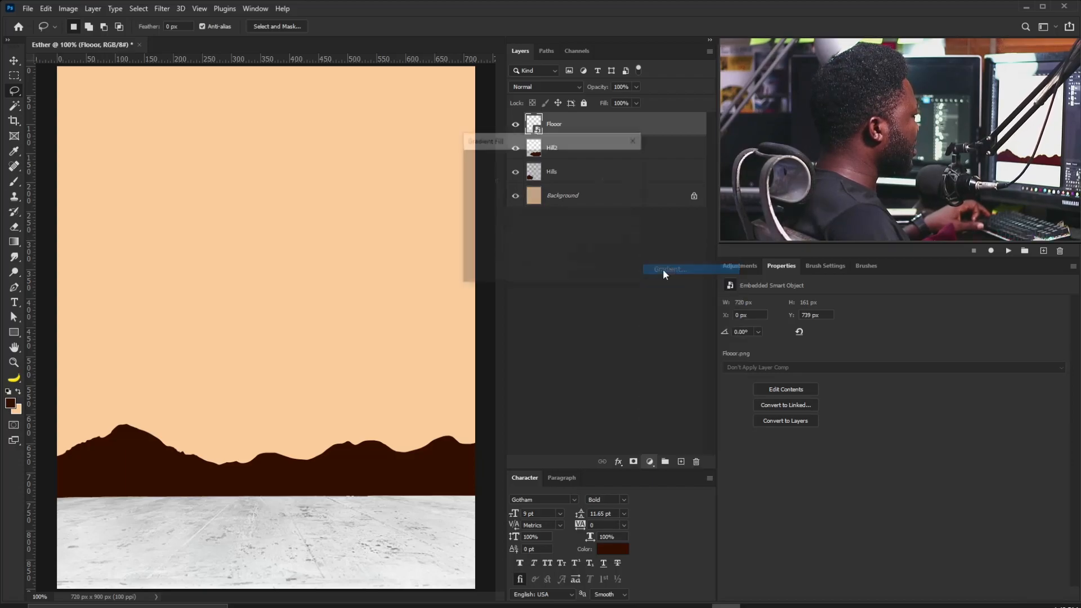
drag(548, 145, 565, 192)
click(542, 210)
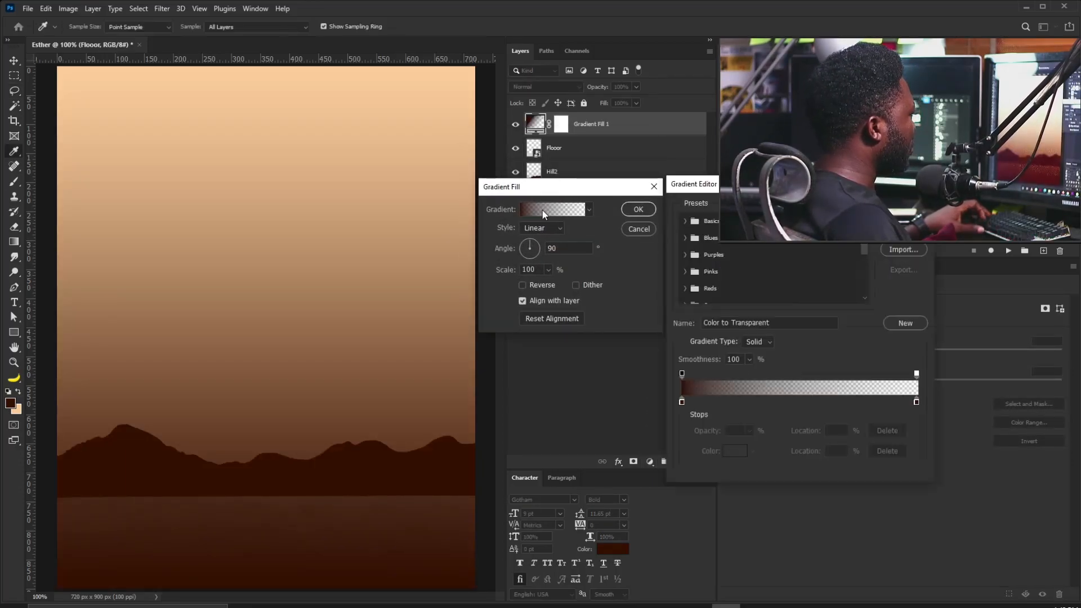
drag(767, 191, 714, 191)
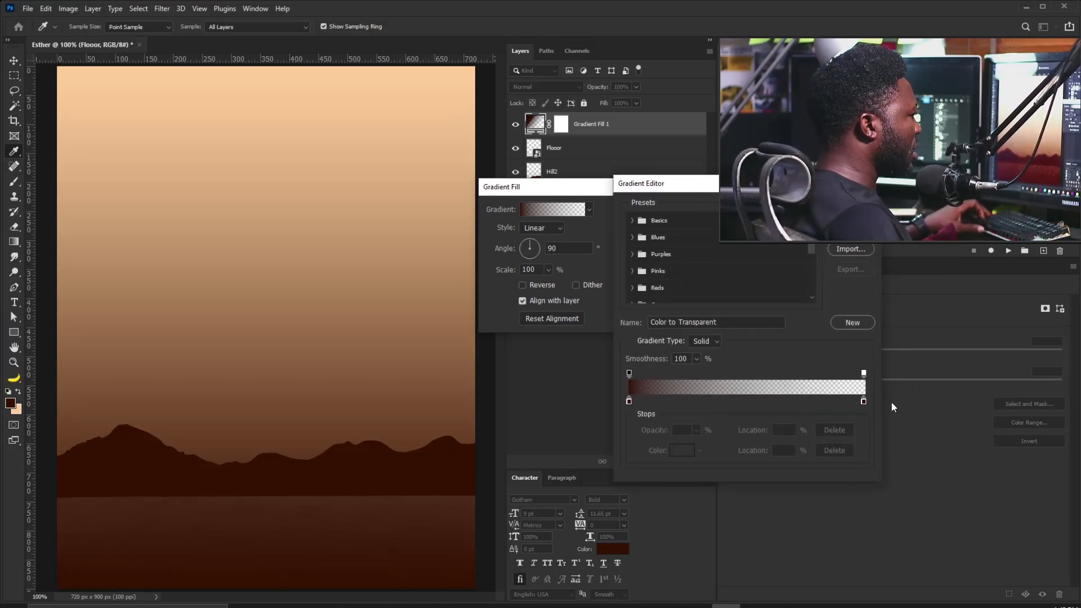
- Change the gradient's end colour stop to mid grey #929292
click(864, 401)
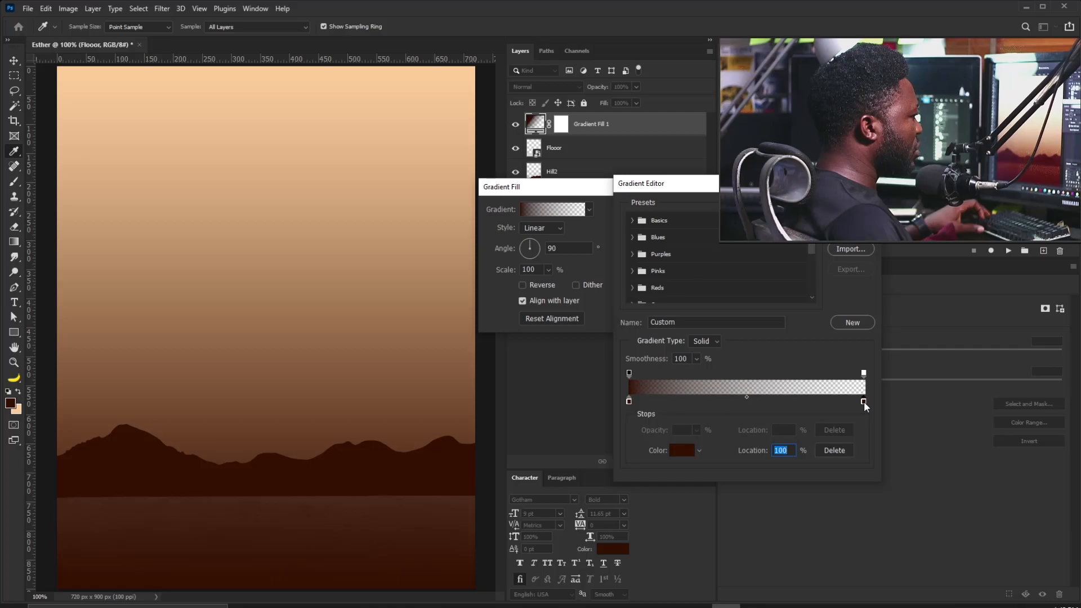
click(682, 450)
drag(623, 376, 497, 374)
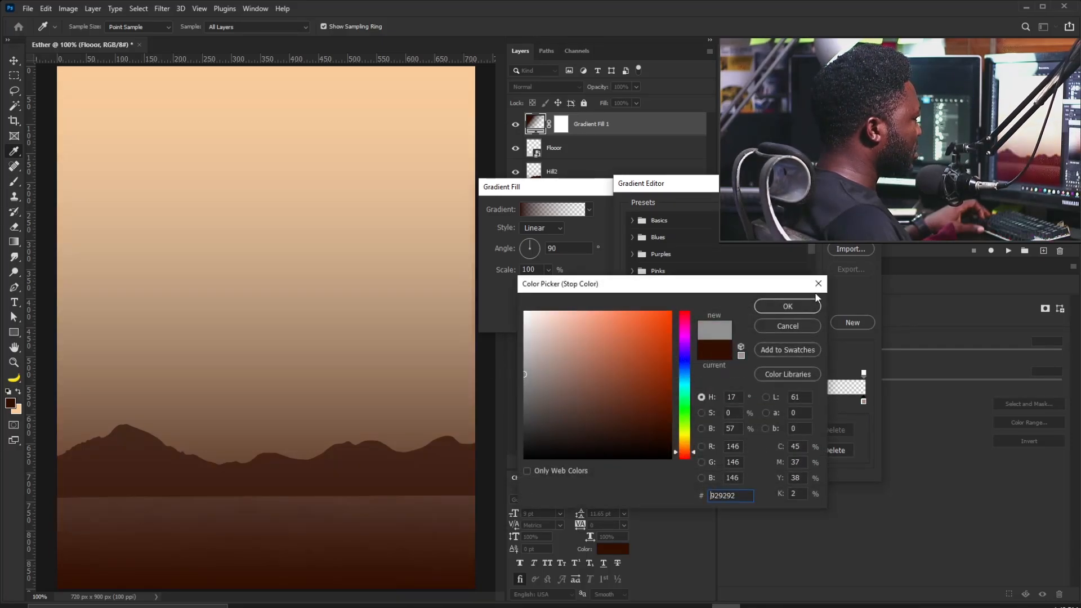
key(Return)
- Add an opacity stop at the 71% location of the gradient and set its opacity to 10%
click(864, 372)
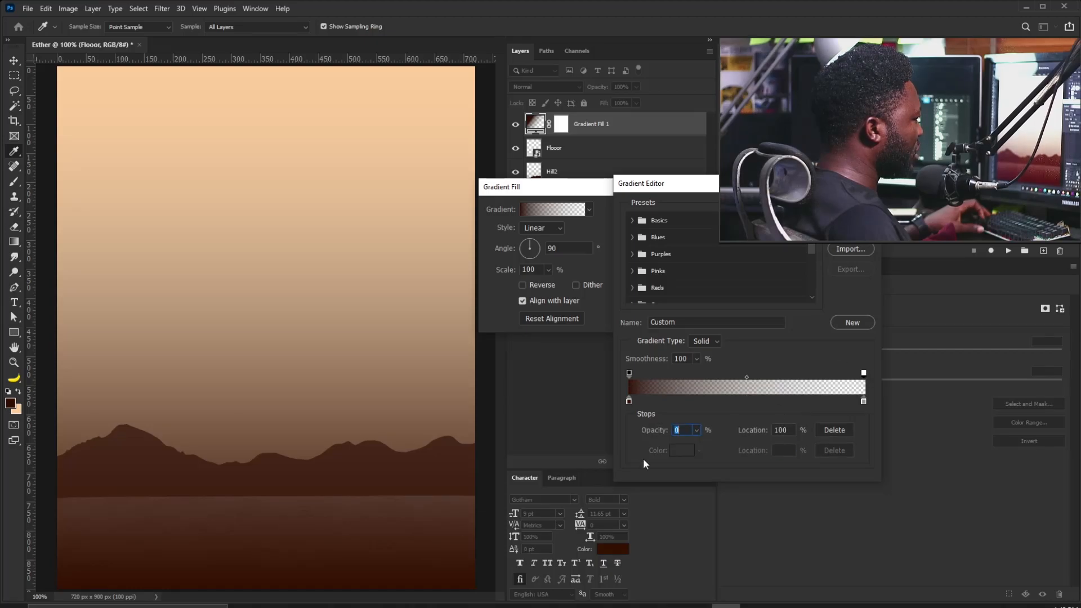
click(811, 374)
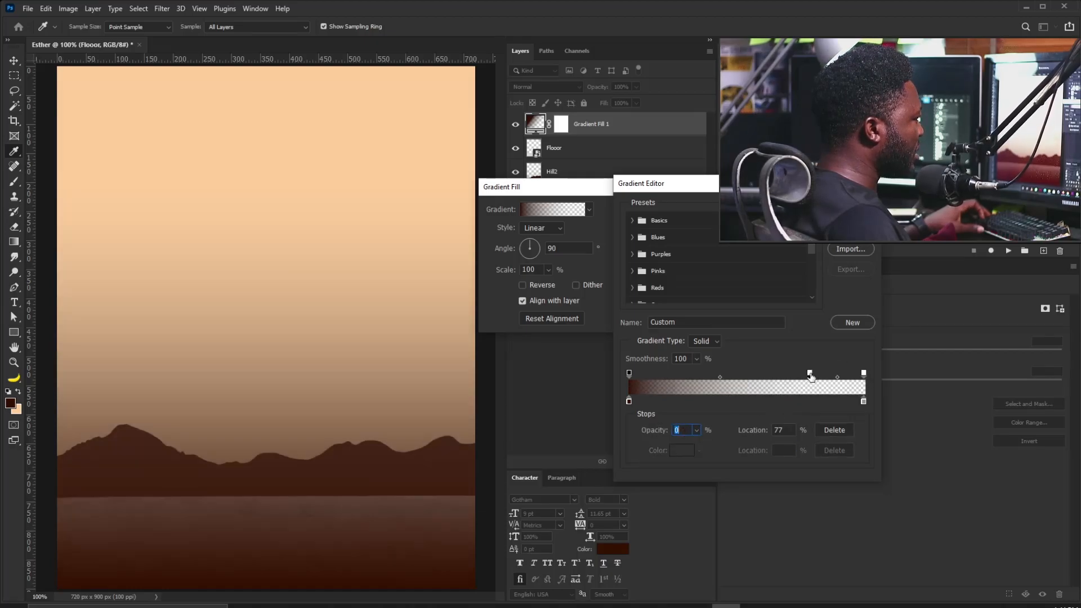
mouse_move(812, 374)
mouse_down()
mouse_move(775, 375)
mouse_move(796, 374)
mouse_up()
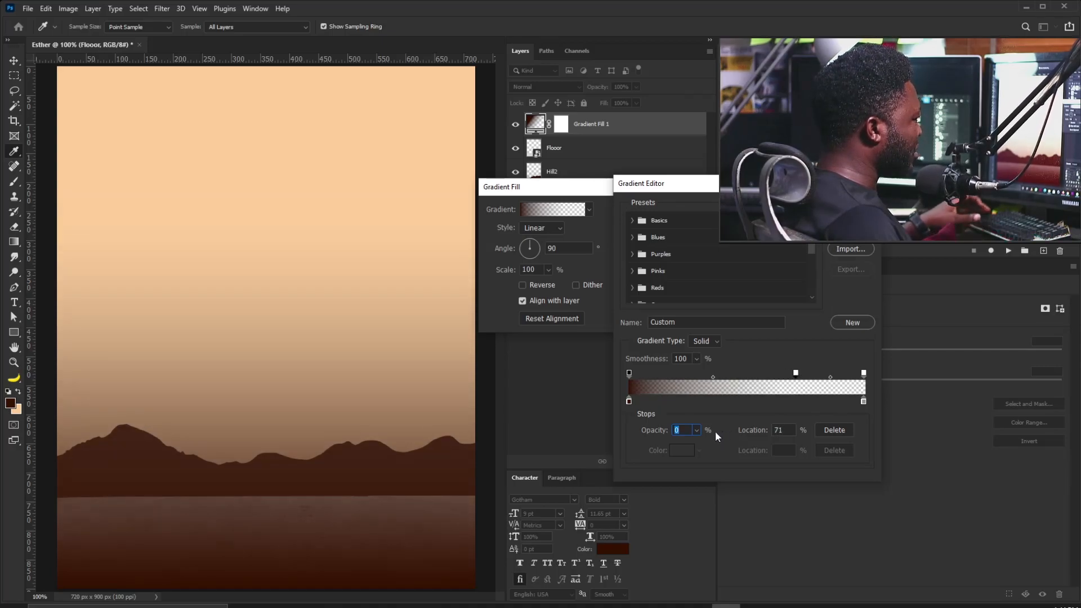
text(10)
key(Return)
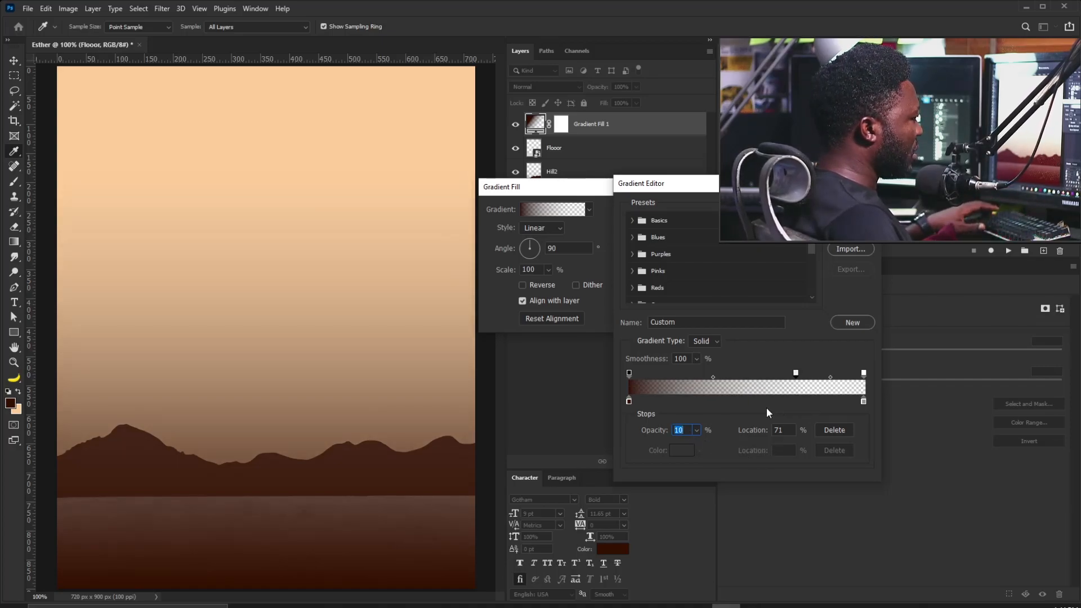
- Add two more opacity stops to the gradient, positioned at the 50% and 30% locations
click(730, 375)
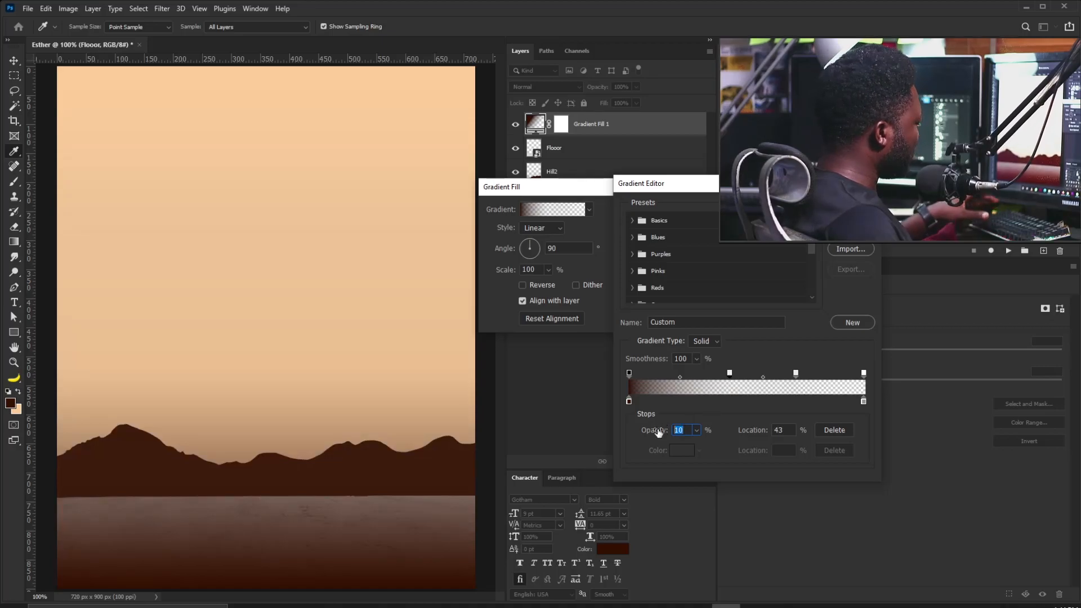
text(30)
drag(730, 374, 699, 378)
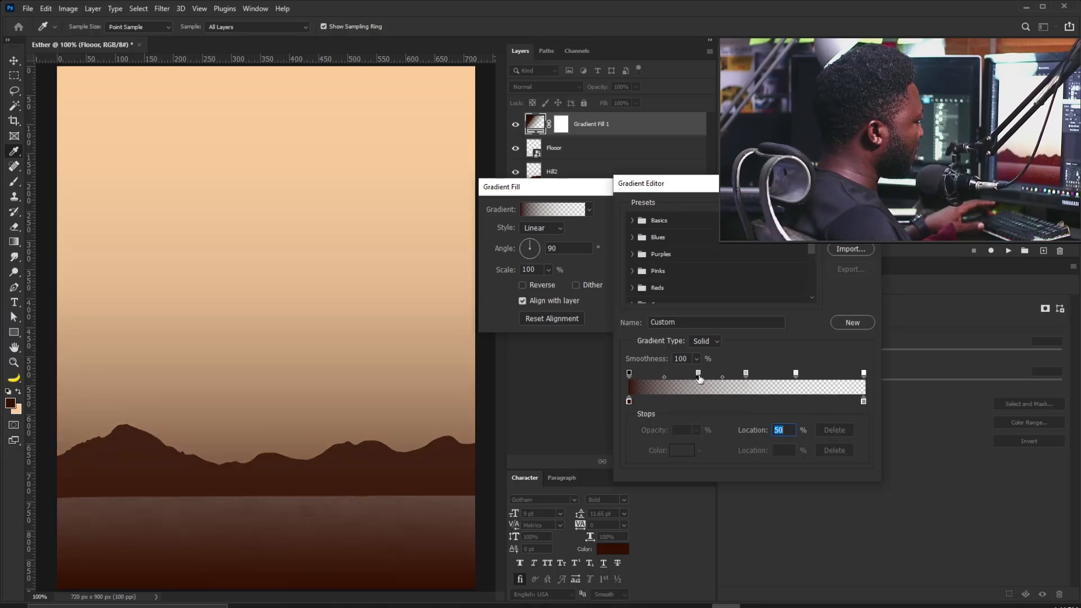
- Set the opacity of the gradient's 50% stop to 80% and of its 30% stop to 90%
click(746, 374)
text(80)
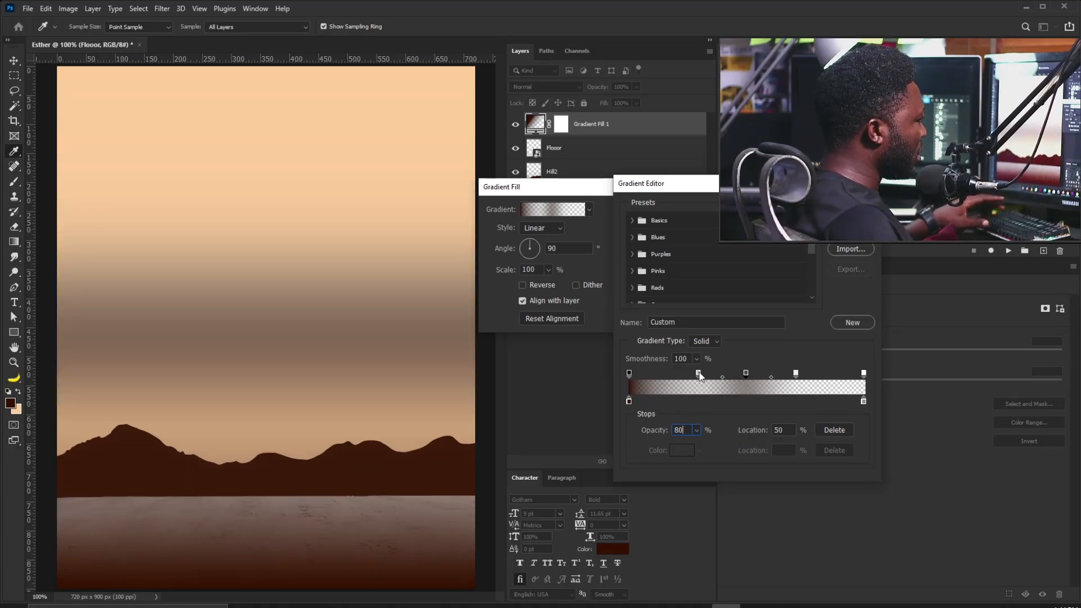
key(BackSpace)
key(BackSpace)
text(90)
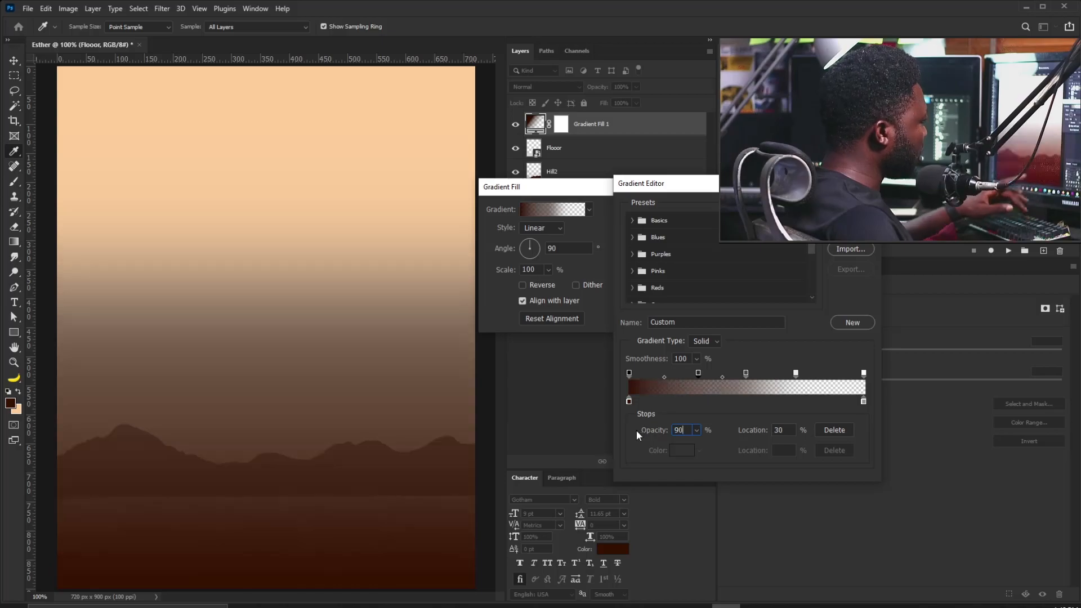
- Add a colour stop at the gradient's 15% location and set it to a pale cream yellow
click(629, 372)
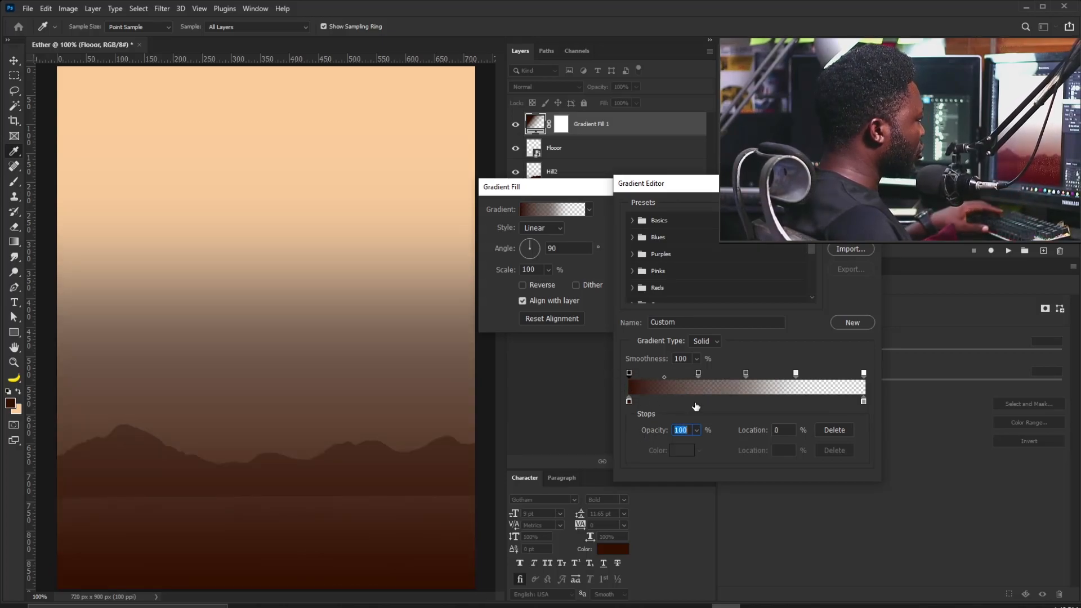
click(664, 403)
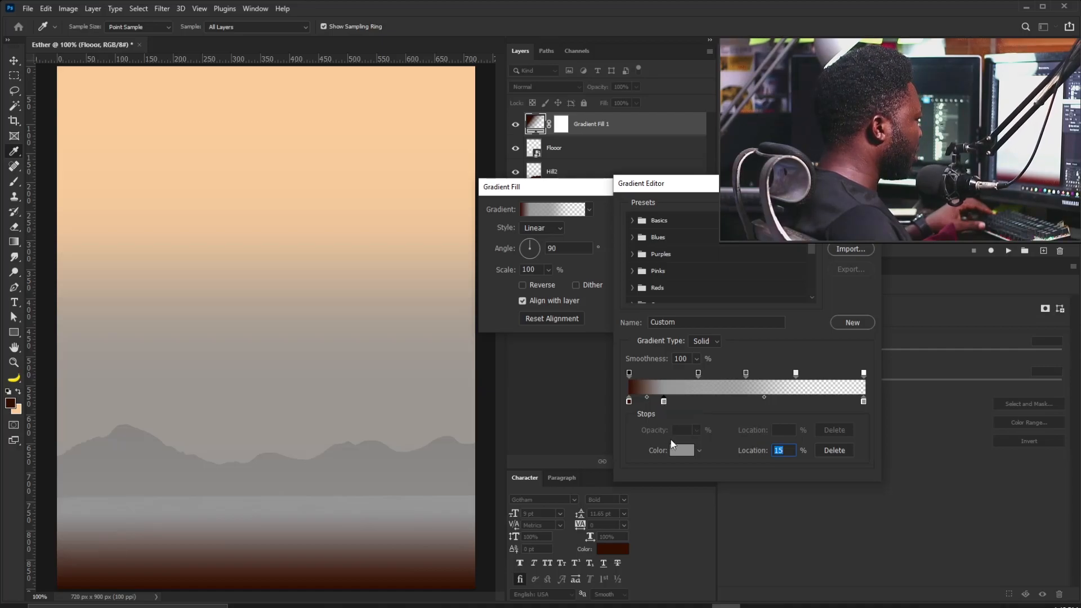
click(681, 450)
click(580, 337)
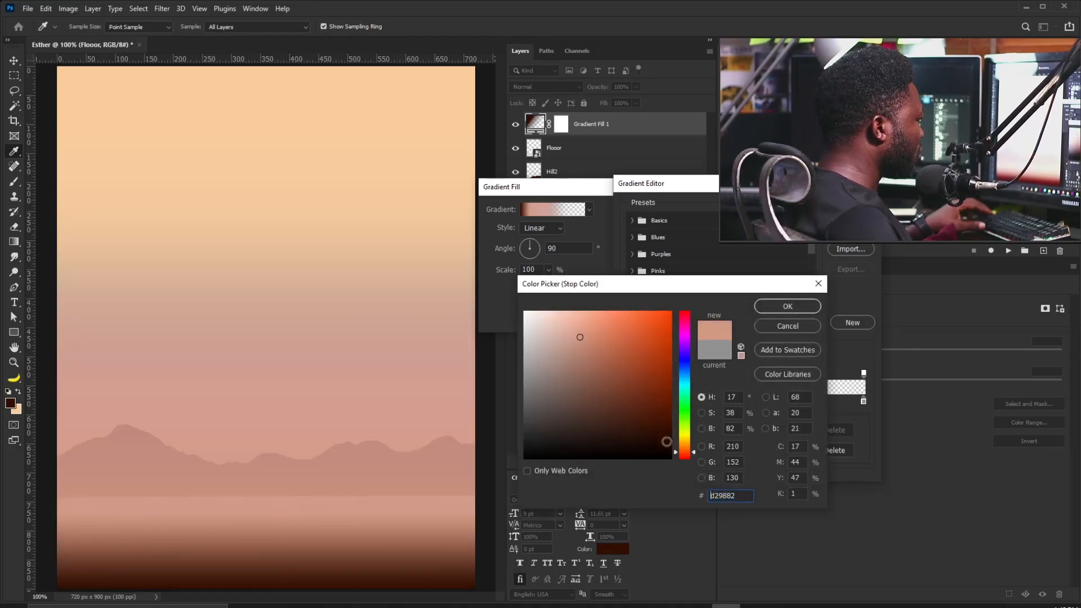
mouse_move(688, 446)
mouse_down()
mouse_move(687, 437)
mouse_move(688, 452)
mouse_up()
mouse_move(566, 338)
mouse_down()
mouse_move(558, 310)
mouse_move(567, 307)
mouse_up()
drag(695, 448, 694, 440)
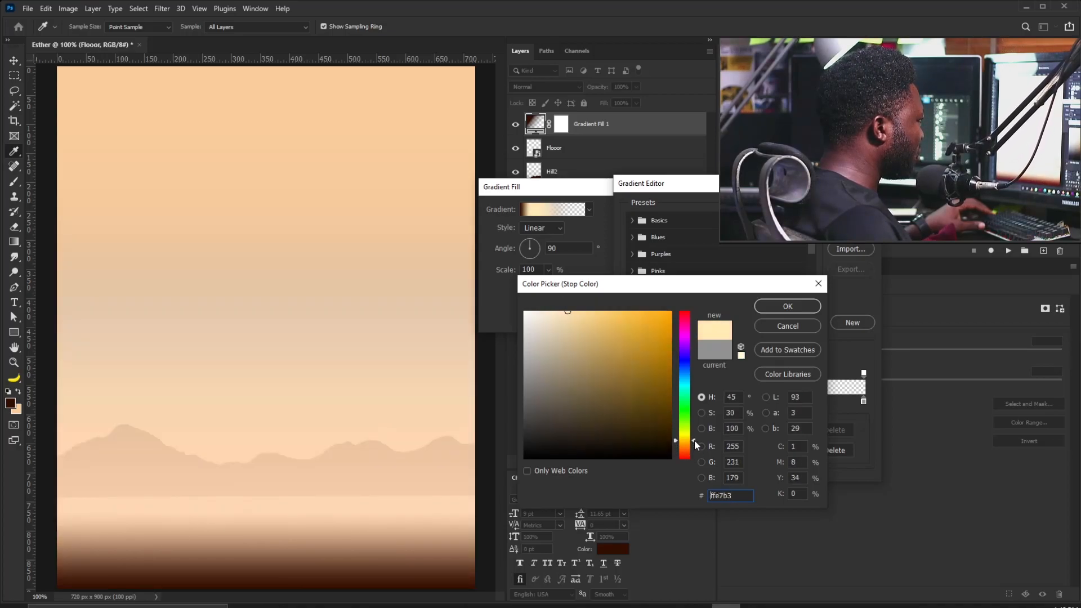
click(788, 307)
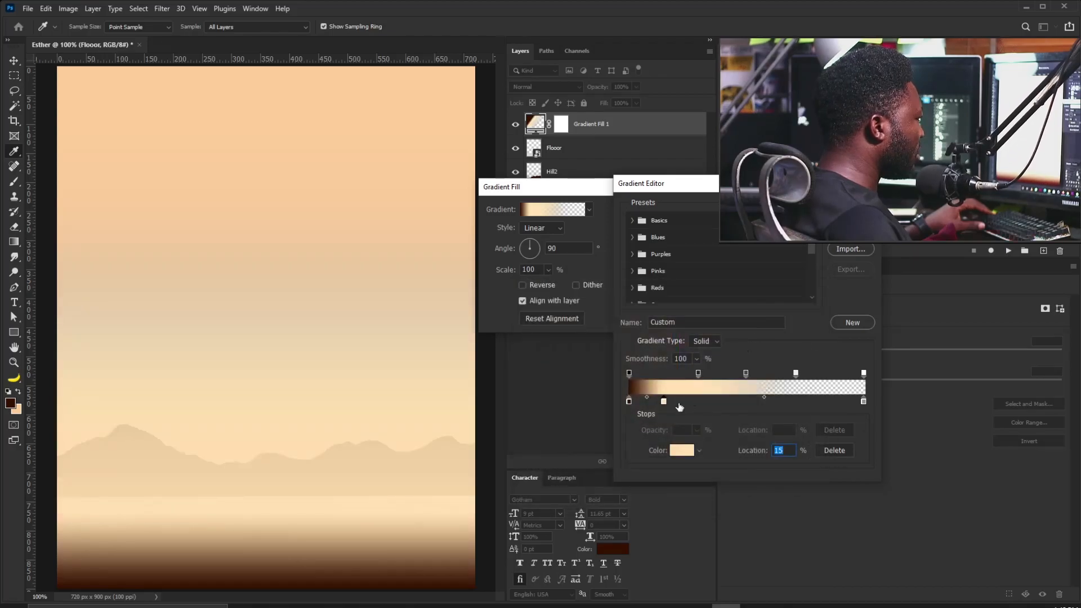
- Move the 90% opacity stop to the 16% location and change the gradient's start colour stop to white
drag(698, 374, 667, 375)
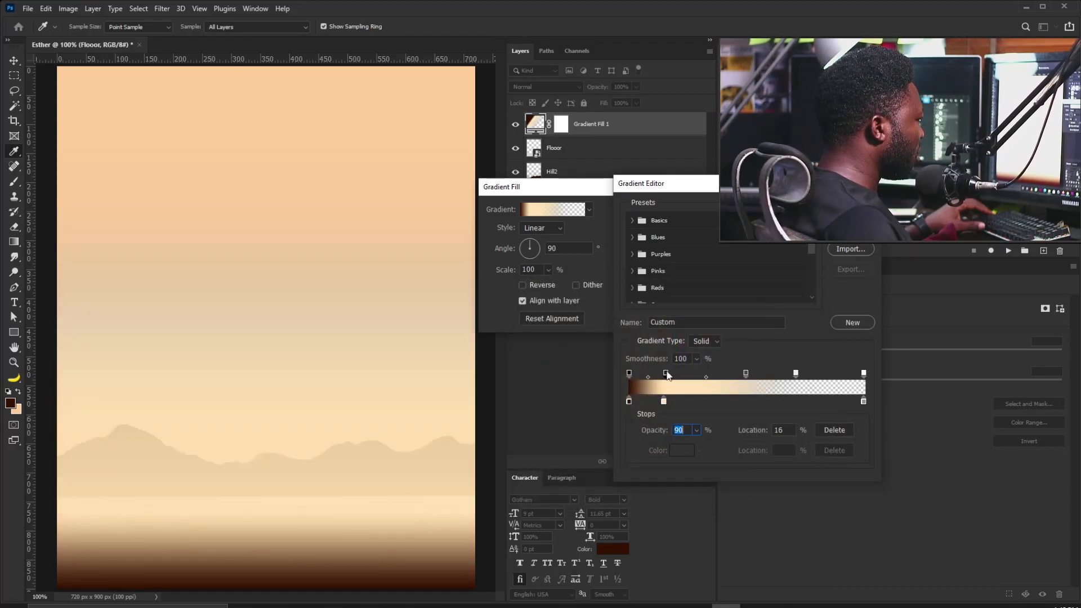
click(629, 401)
click(679, 450)
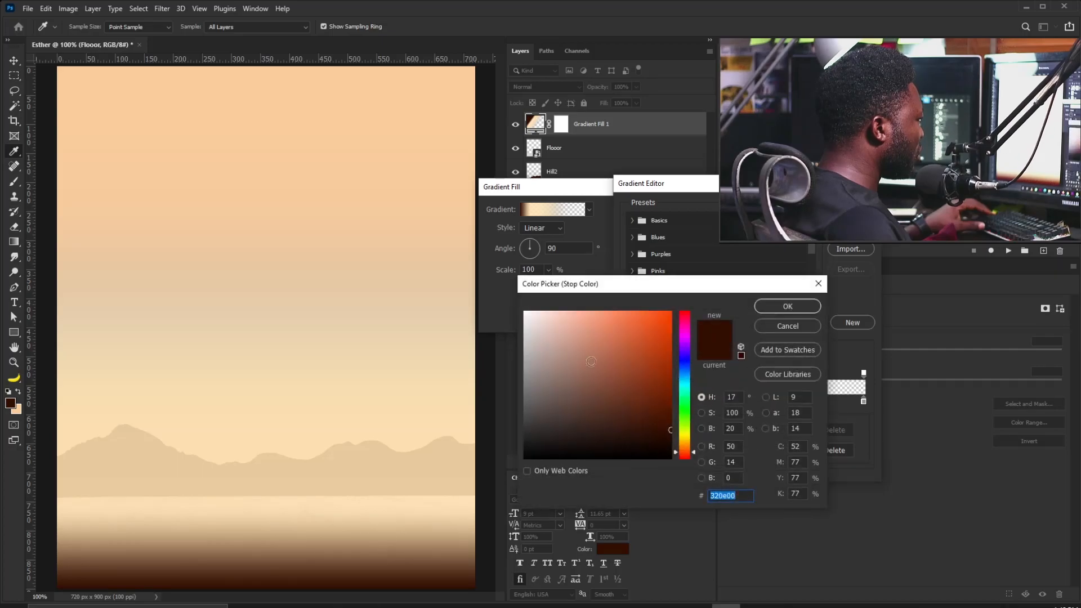
drag(552, 349, 498, 283)
click(791, 306)
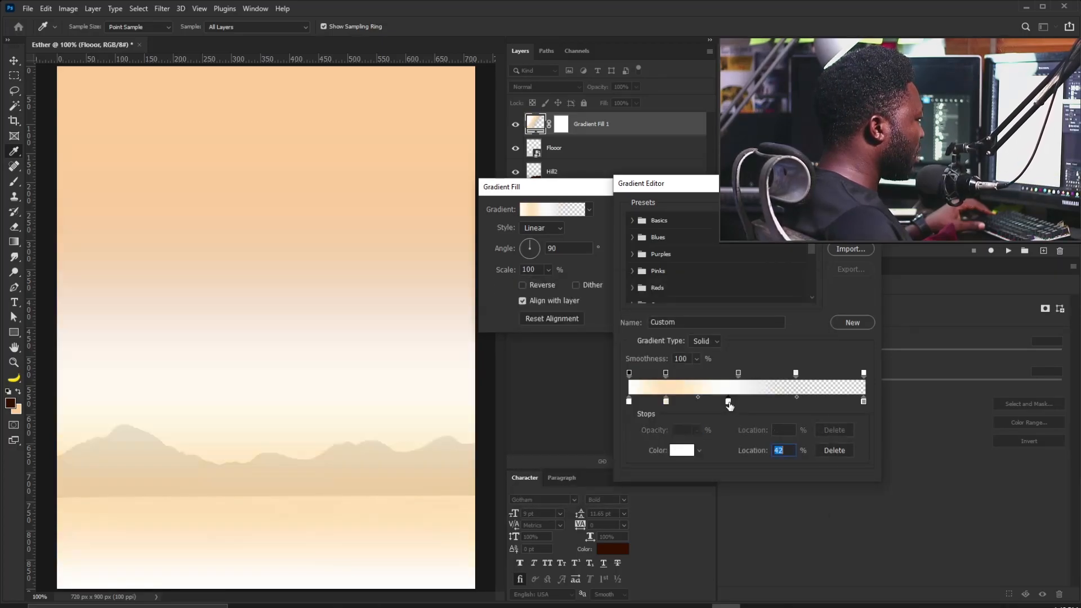
- Set the colour stop at 42% to a saturated orange and move the 80% opacity stop to the 42% location
double_click(728, 403)
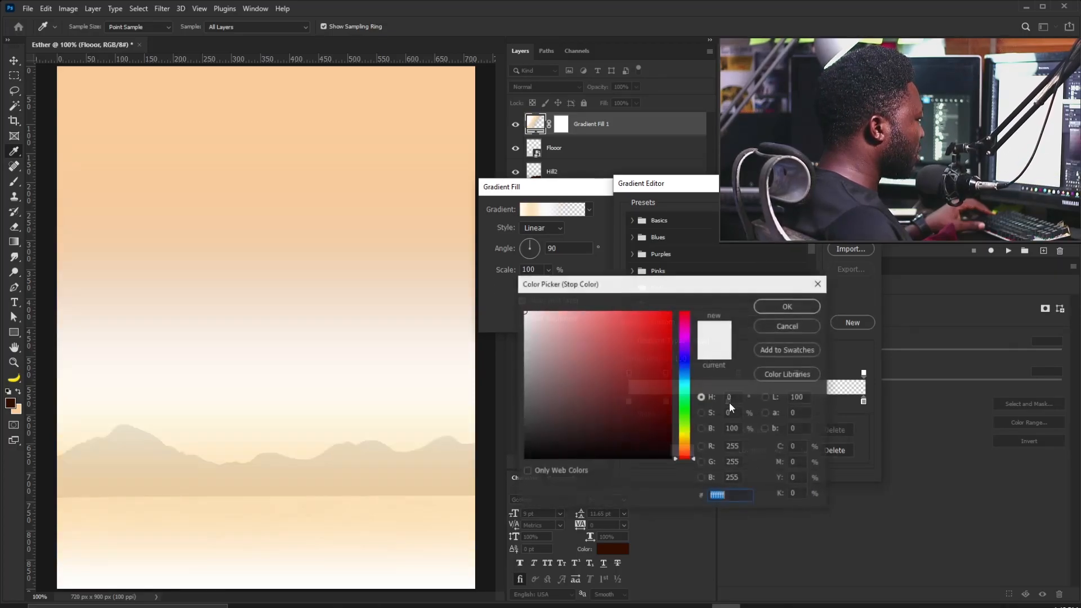
click(689, 445)
text(ff9834)
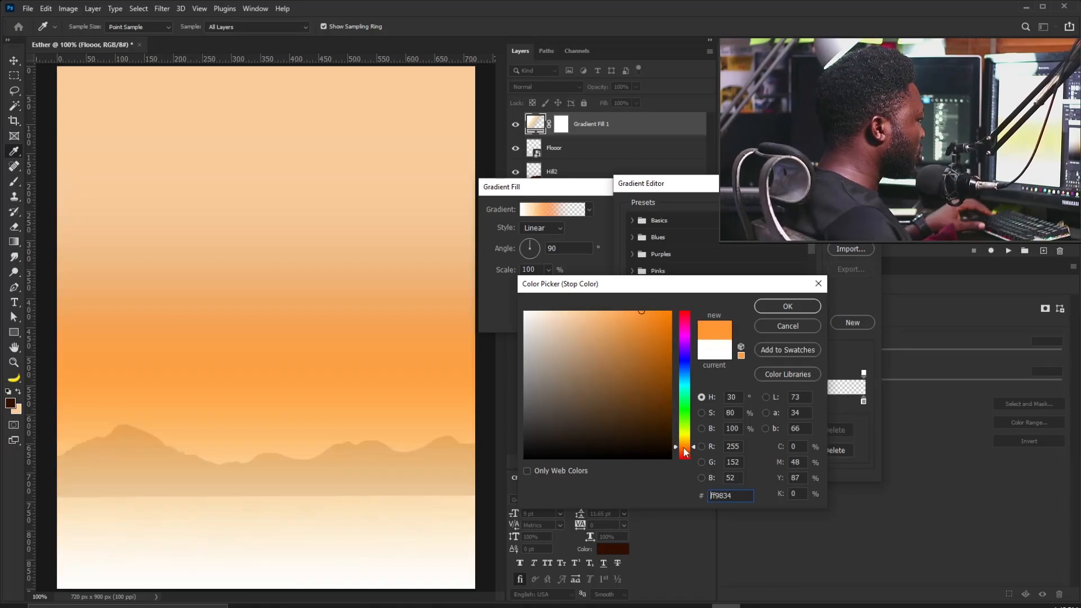
click(803, 308)
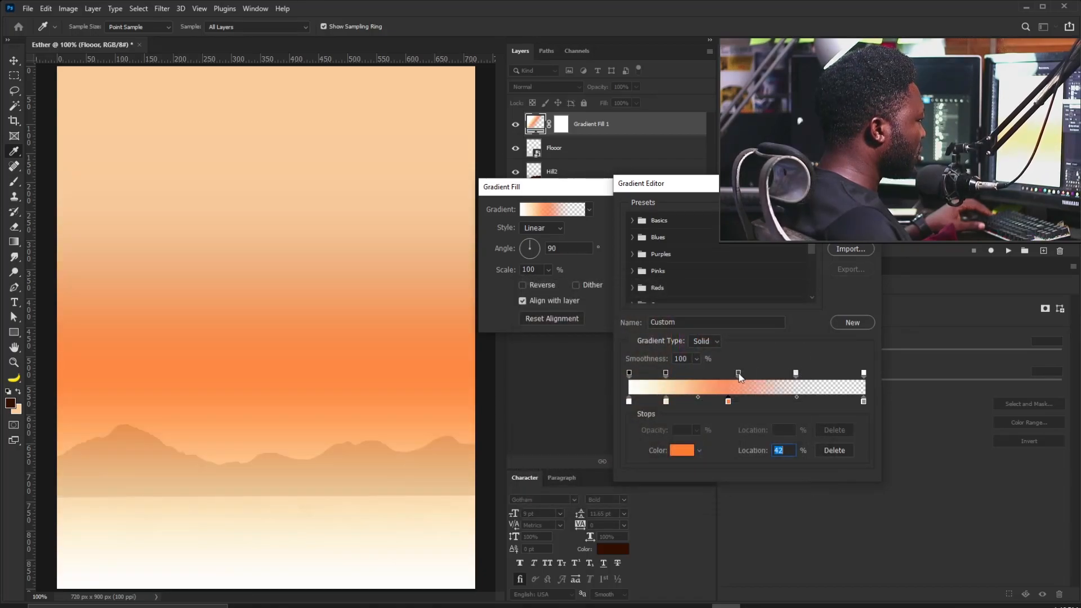
drag(738, 373, 727, 373)
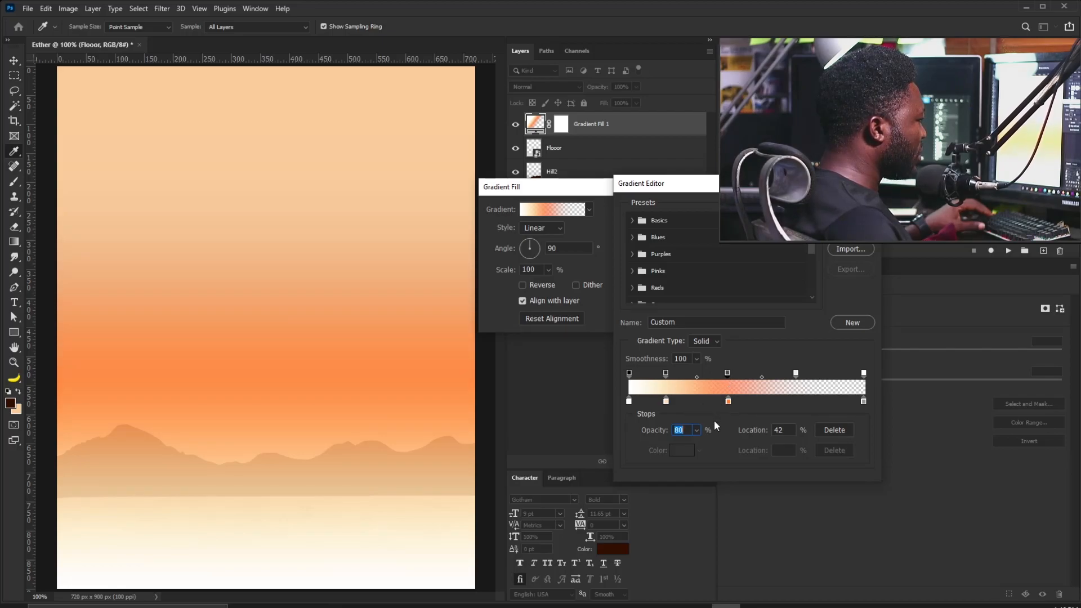
- Change the 42% colour stop to the yellower orange #ff9d34 and accept the edited gradient
click(728, 400)
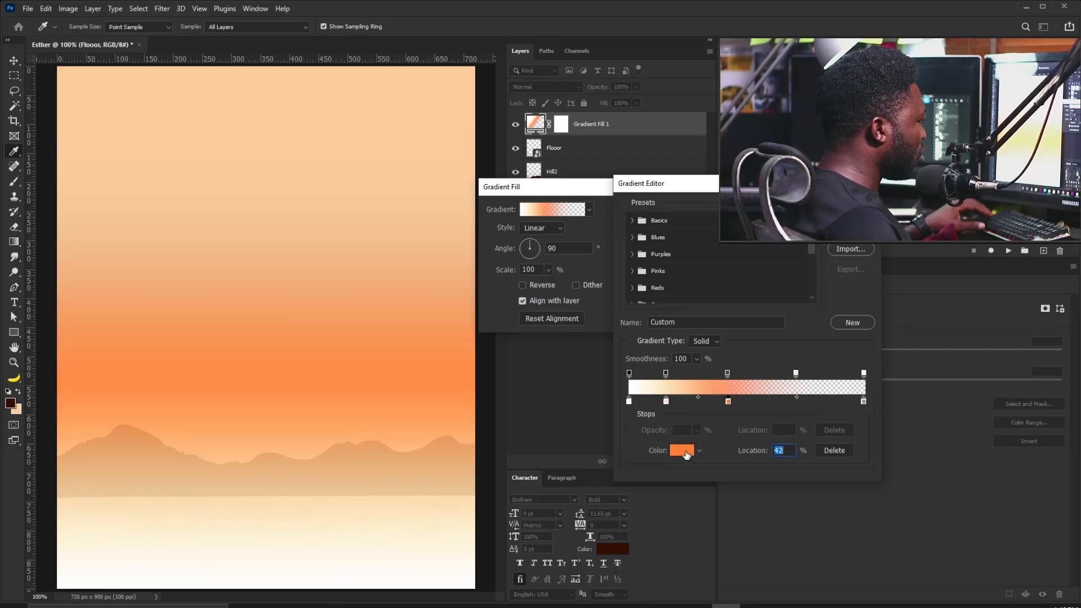
click(681, 451)
click(690, 447)
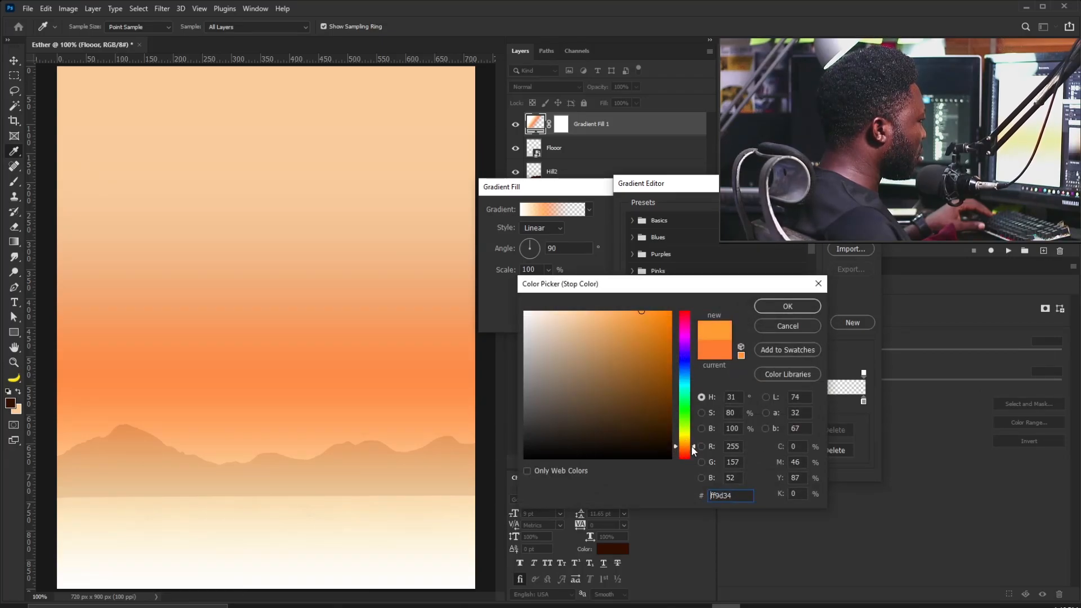
click(781, 307)
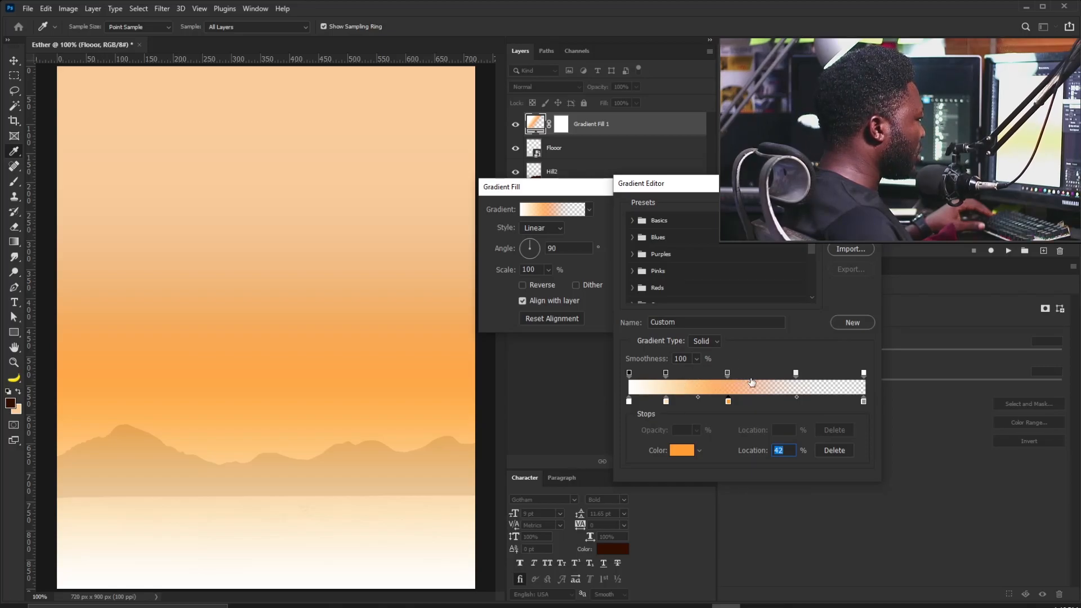
click(728, 374)
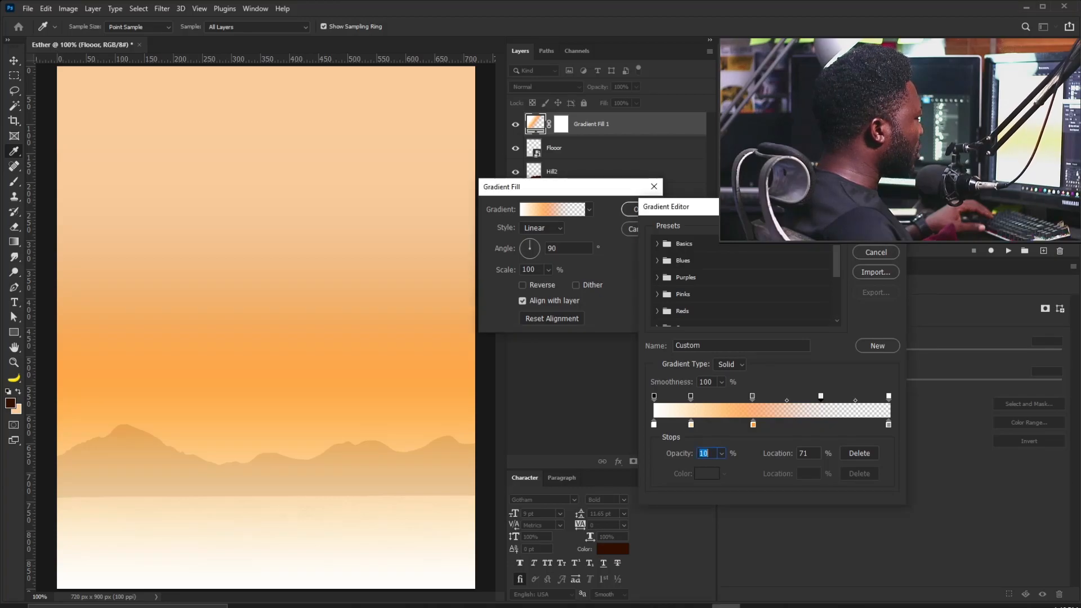
key(Return)
- Apply the gradient fill in Radial style and set its layer's blend mode to Hard Light
click(600, 288)
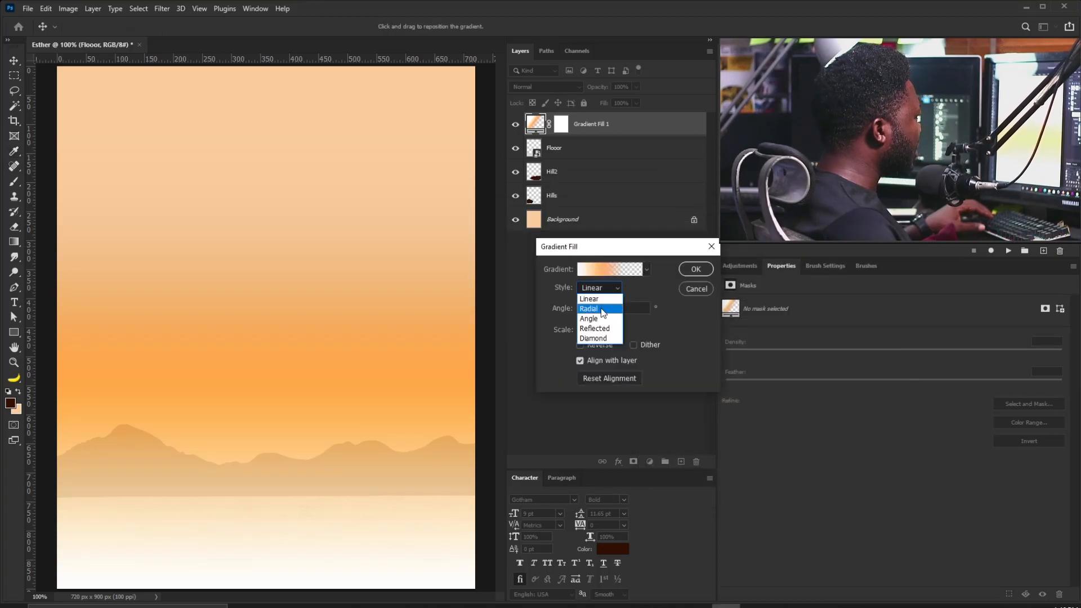
click(600, 307)
drag(611, 243, 652, 276)
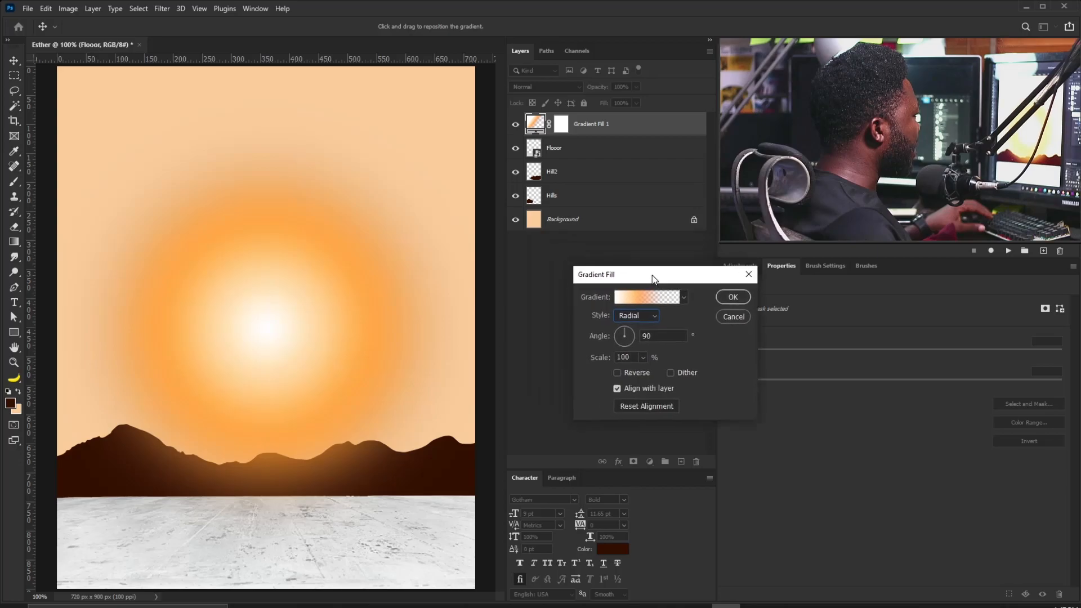
click(728, 299)
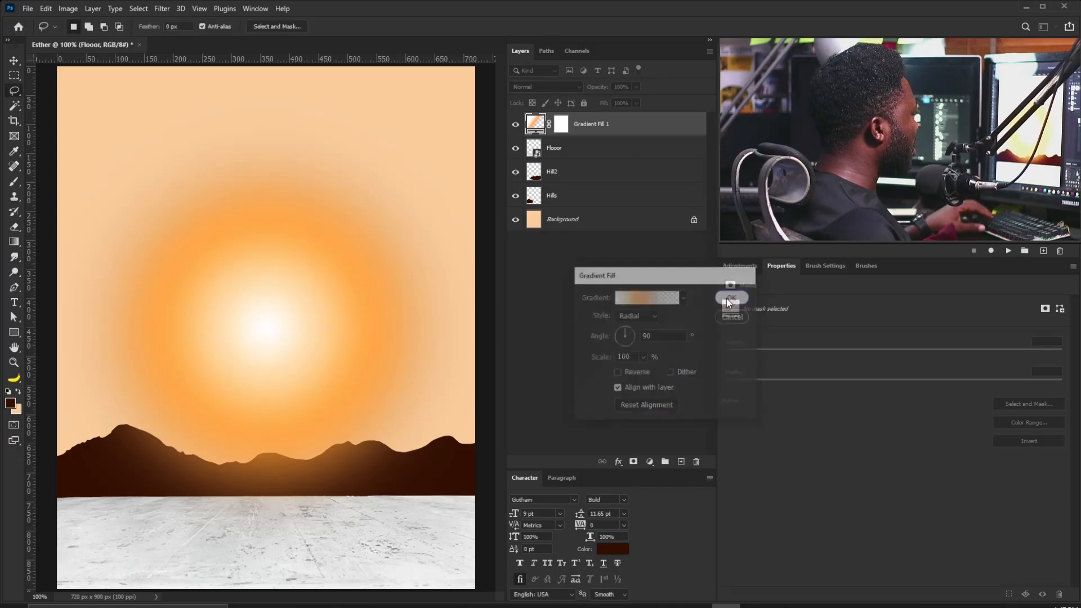
key(l)
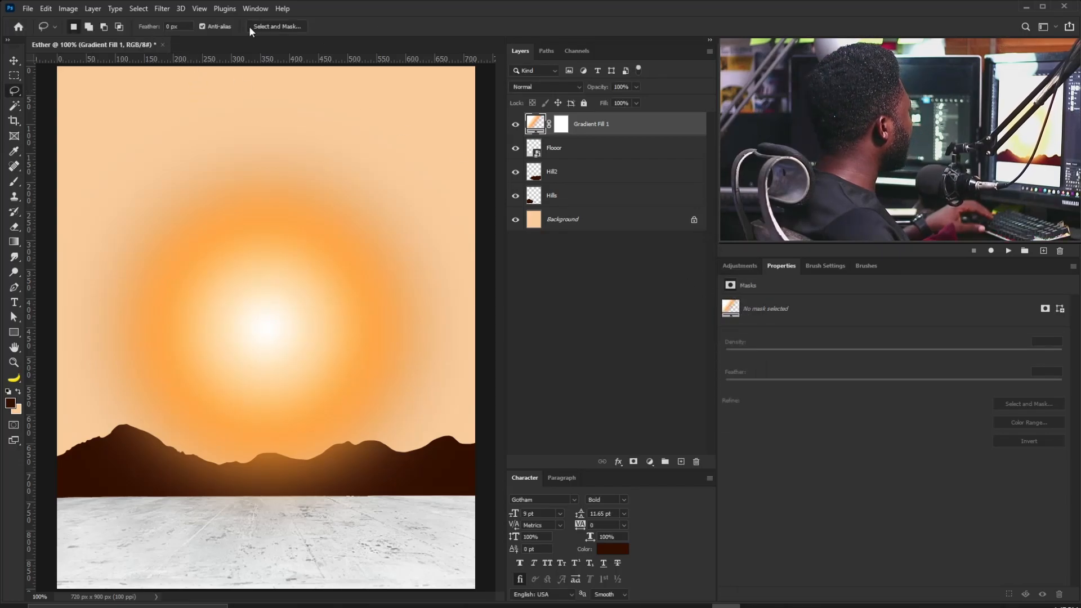
click(544, 86)
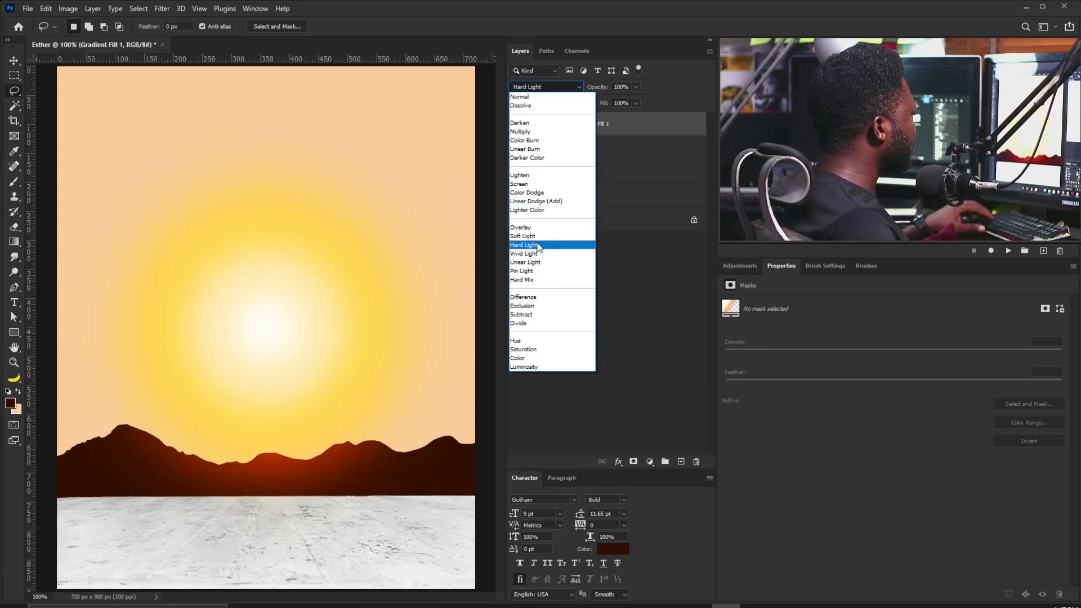
click(537, 245)
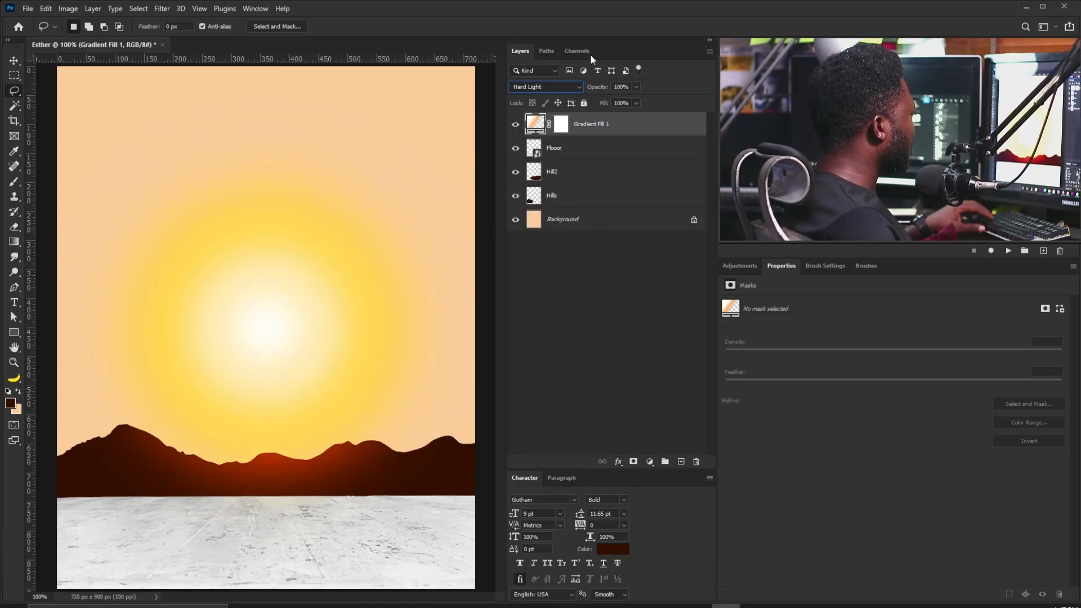
- Reposition the radial glow onto the dip between the hills and move the Gradient Fill 1 layer directly below Hill2
double_click(533, 124)
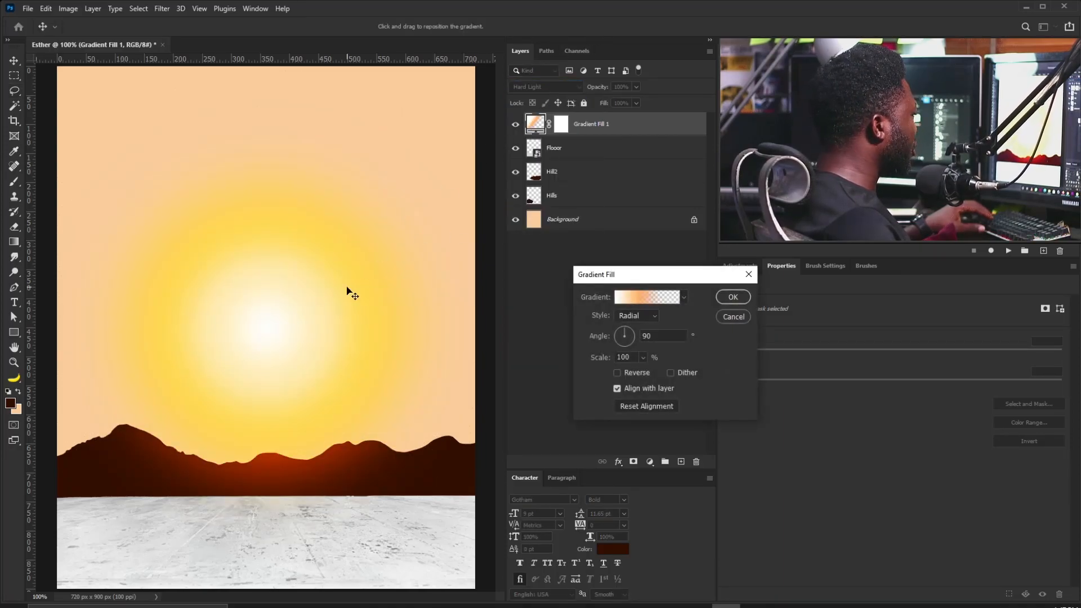
drag(292, 370, 256, 491)
click(733, 297)
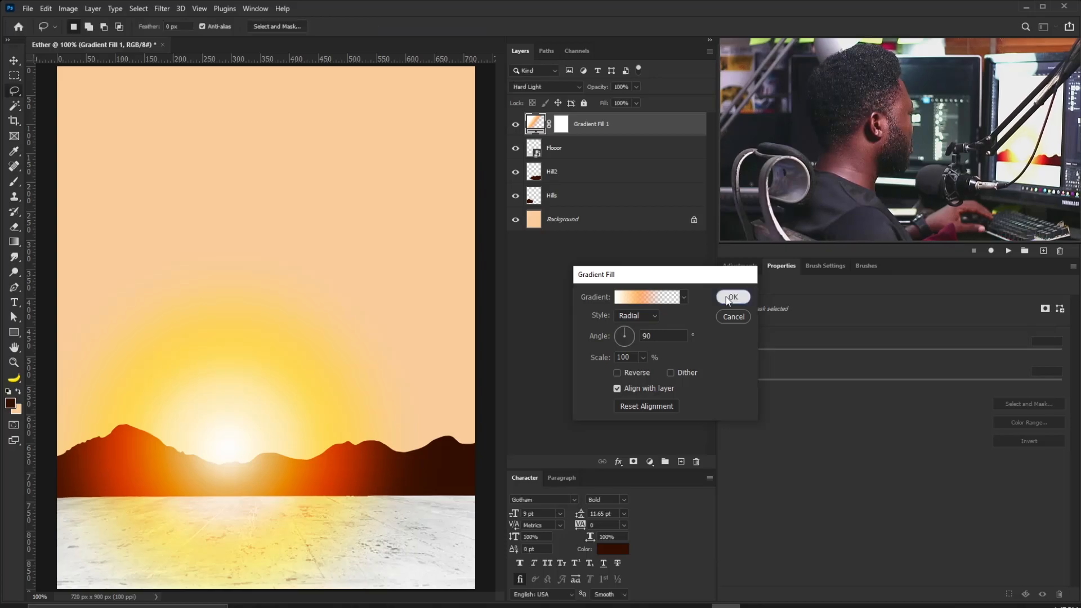
drag(617, 125, 599, 190)
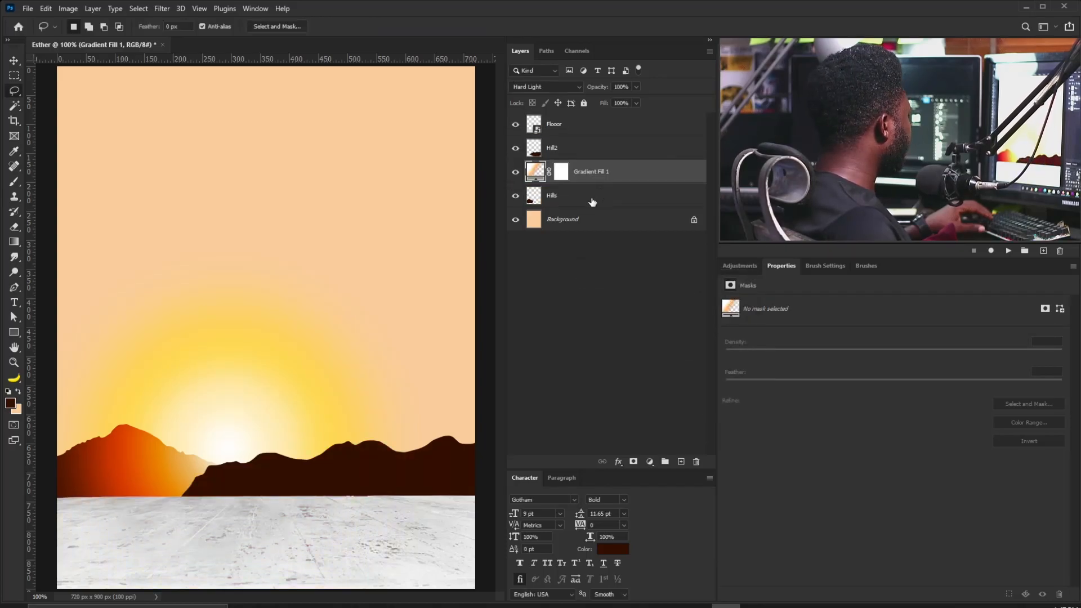
click(549, 147)
- Scale the Gradient Fill 1 glow to 144% and centre it behind the dip where the two hills meet
double_click(535, 172)
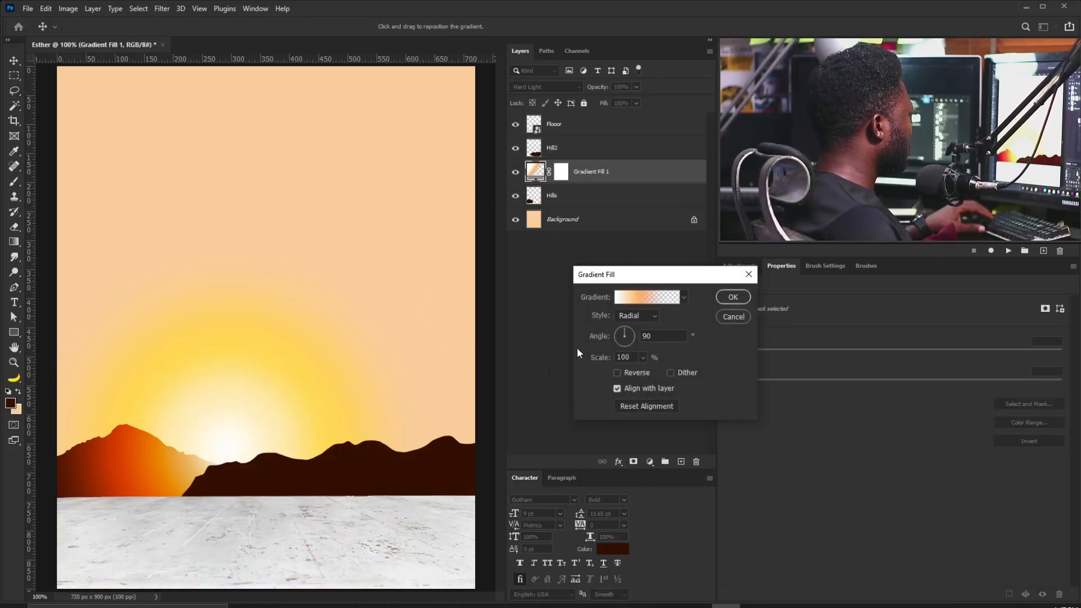
drag(267, 432, 226, 441)
click(643, 358)
click(645, 372)
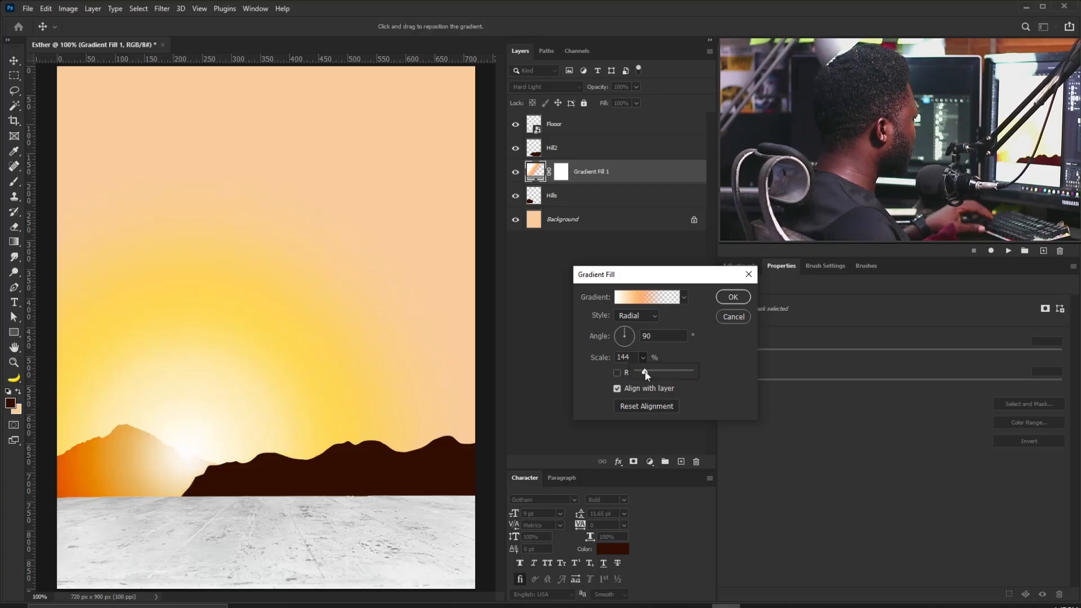
drag(208, 434, 230, 420)
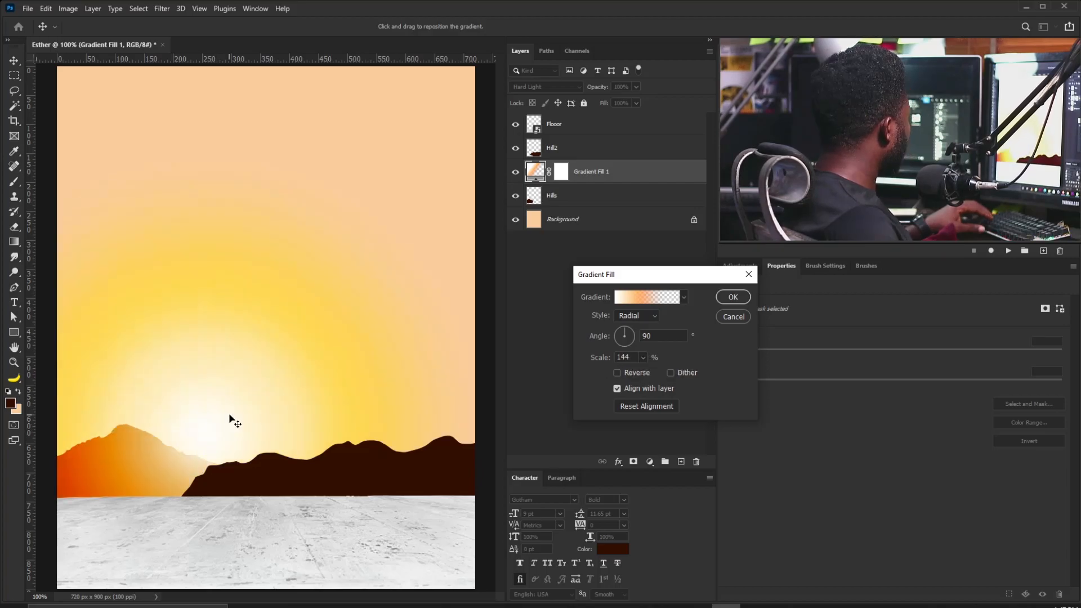
click(733, 297)
- Duplicate the Gradient Fill 1 layer, place the copy above Hill2 and shift its glow towards the right-hand hills
drag(601, 170, 680, 461)
drag(536, 171, 538, 149)
double_click(537, 149)
drag(290, 447, 421, 420)
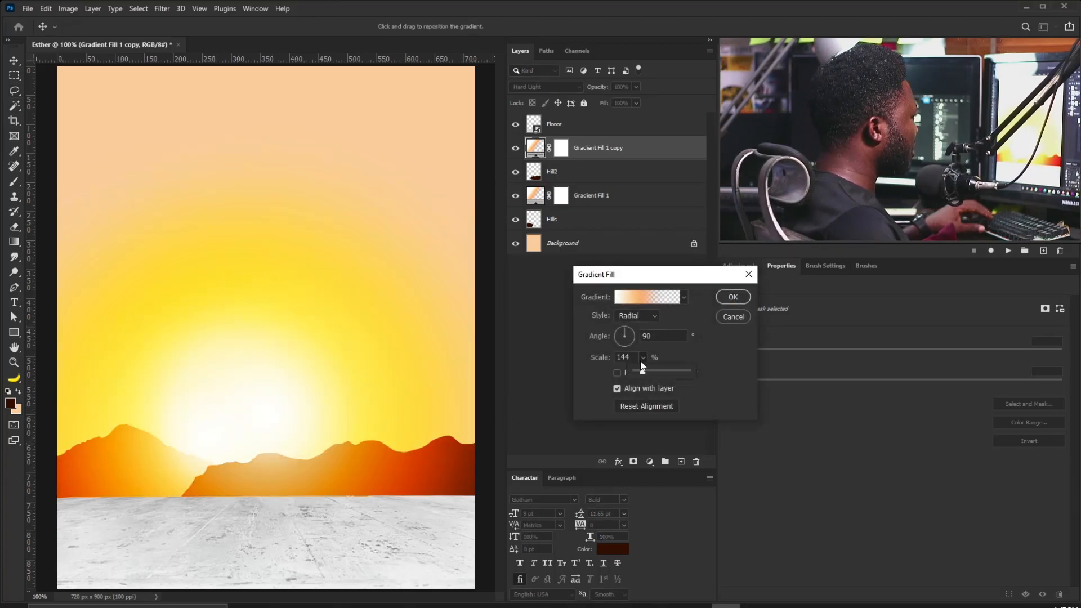
- Set the copied gradient's scale to 155% and centre its glow on the Hill2 ridge
drag(647, 368, 643, 370)
drag(281, 430, 307, 459)
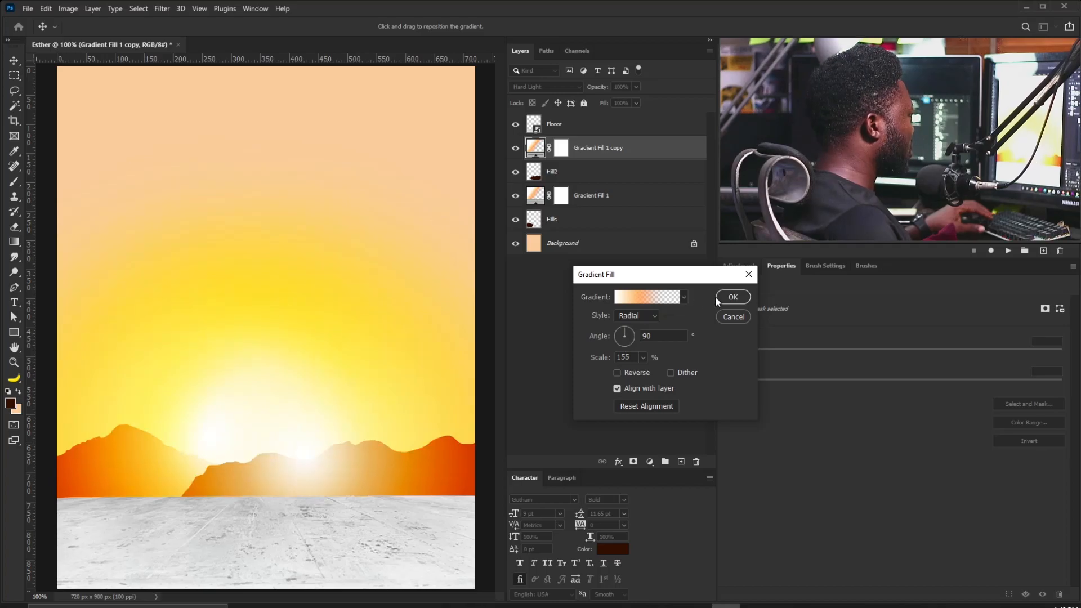
click(733, 296)
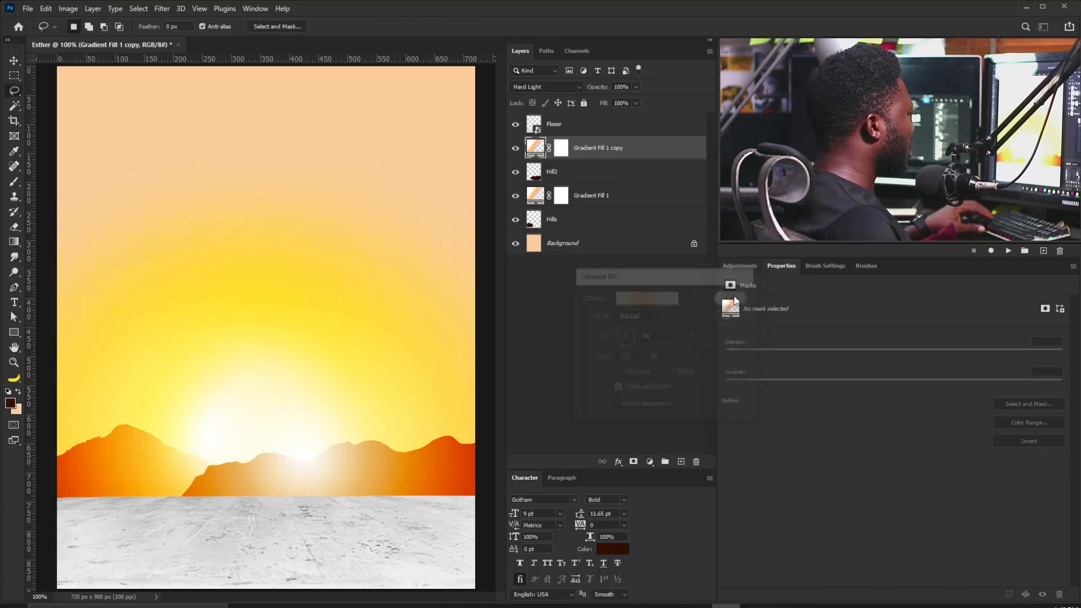
- Add a layer mask to the Hill2 layer and ready the Brush tool with black as the foreground colour
click(561, 173)
click(634, 461)
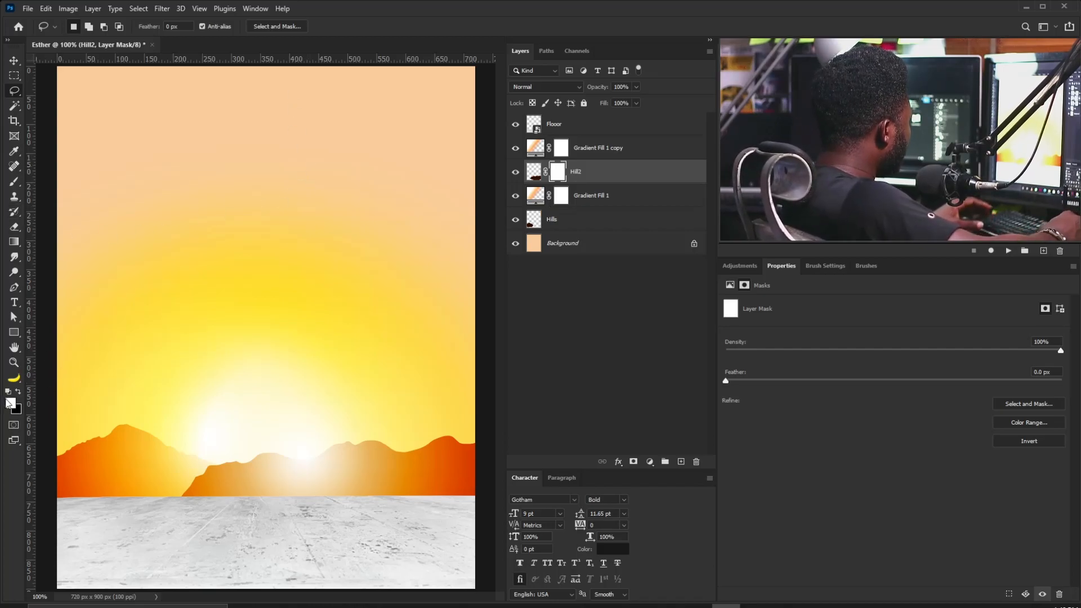
click(18, 391)
key(b)
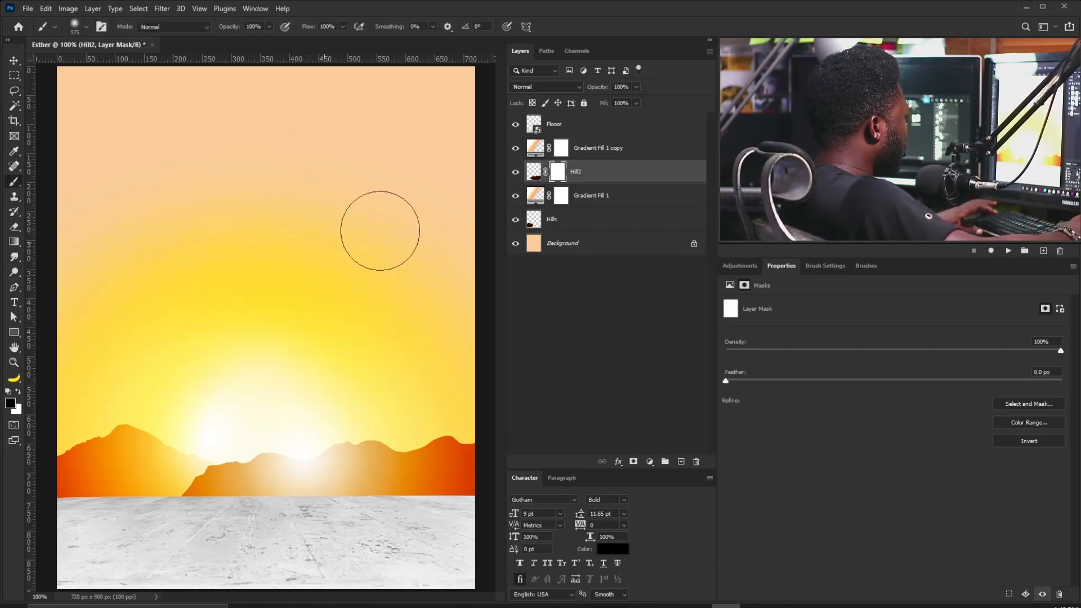
- Review the brush's Transfer settings, keeping opacity jitter controlled by Pen Pressure
click(828, 263)
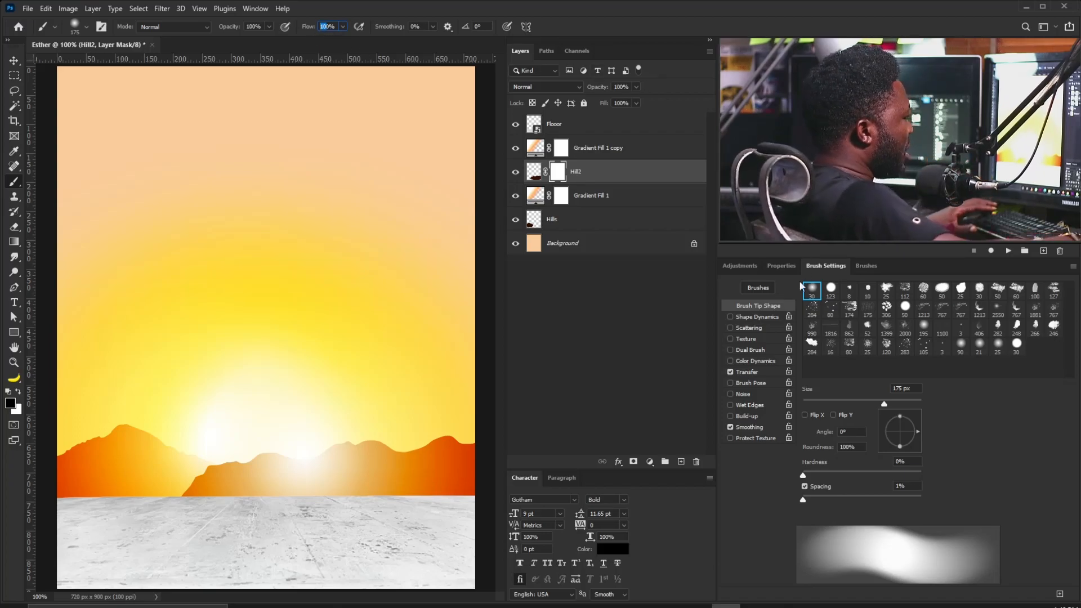
click(754, 371)
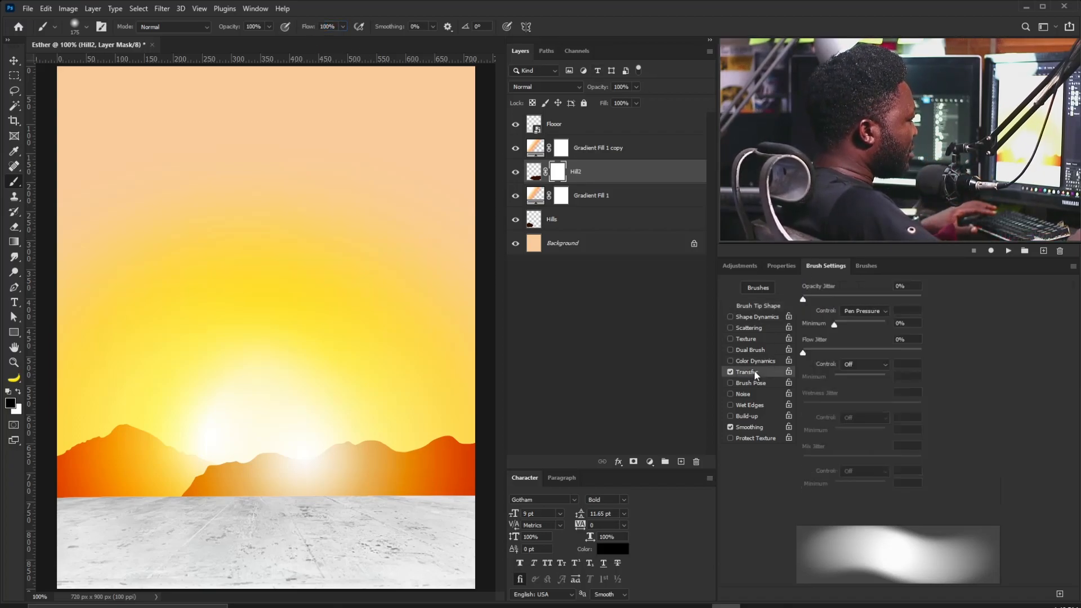
click(861, 312)
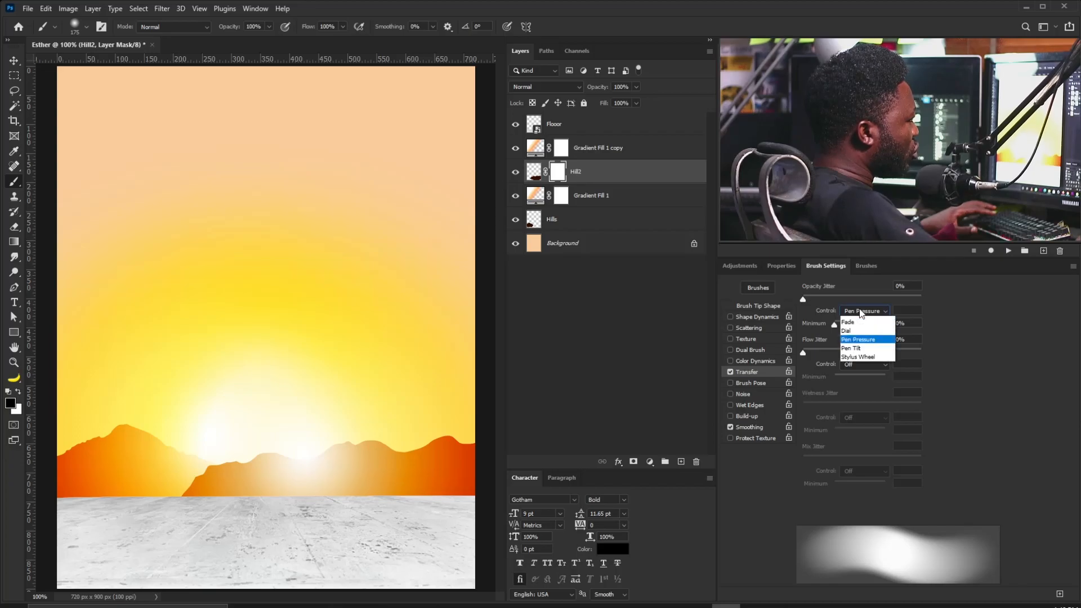
click(771, 504)
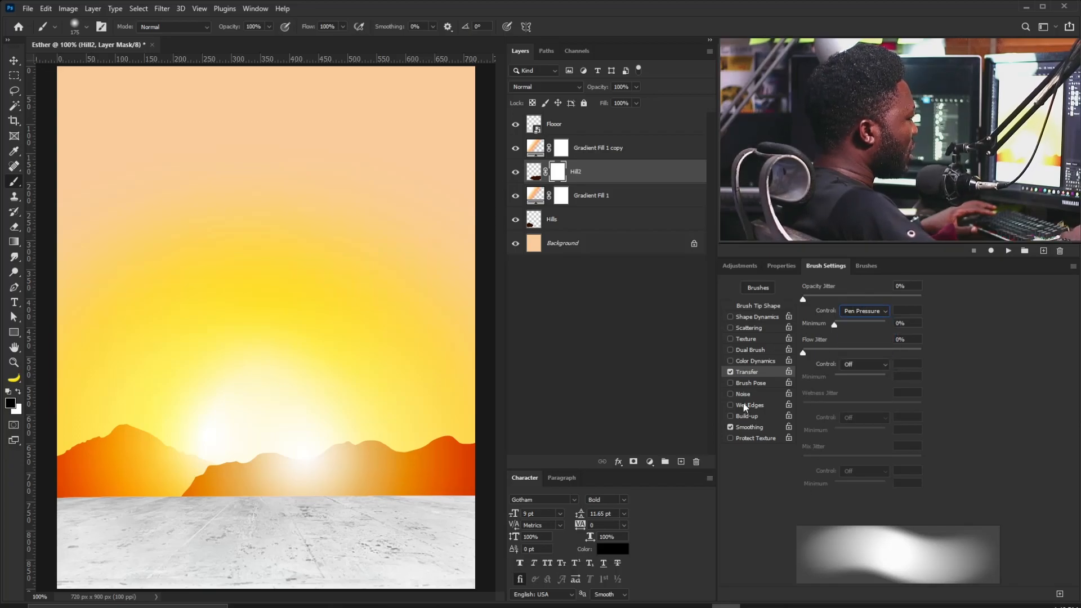
click(759, 304)
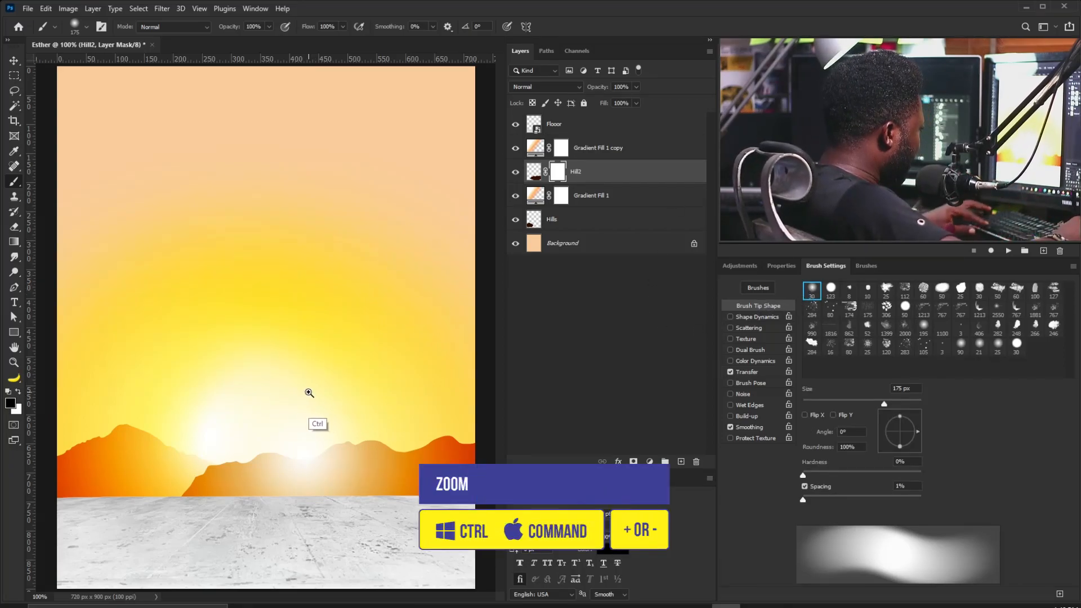
- Reduce the soft brush to 90 px and paint black on the Hill2 mask to fade the middle of its ridge into the glow
drag(309, 390, 328, 402)
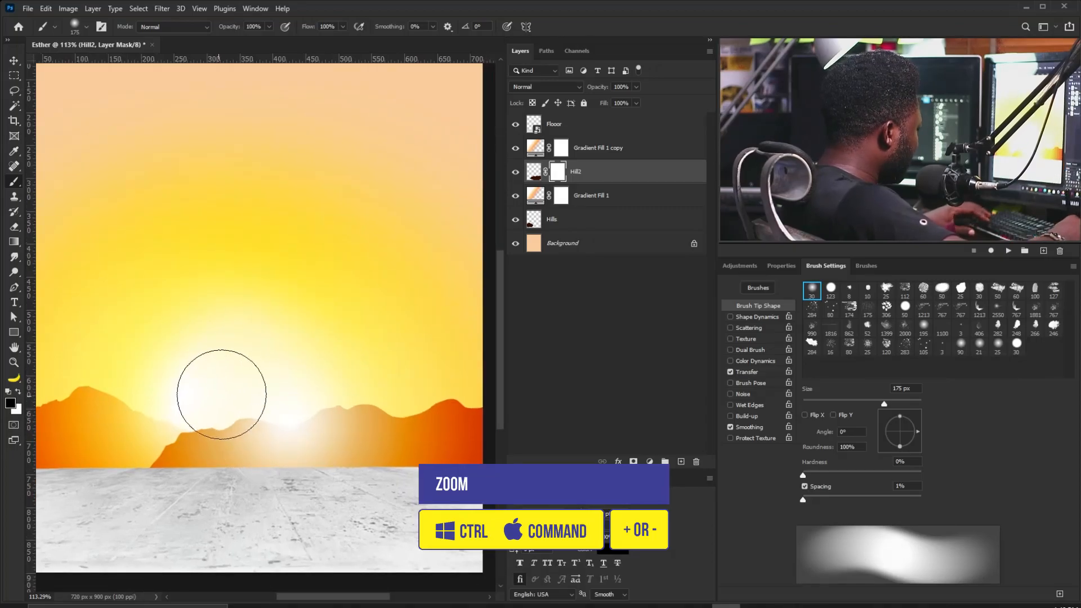
key(bracketleft)
key(bracketleft)
key(bracketleft)
key(bracketleft)
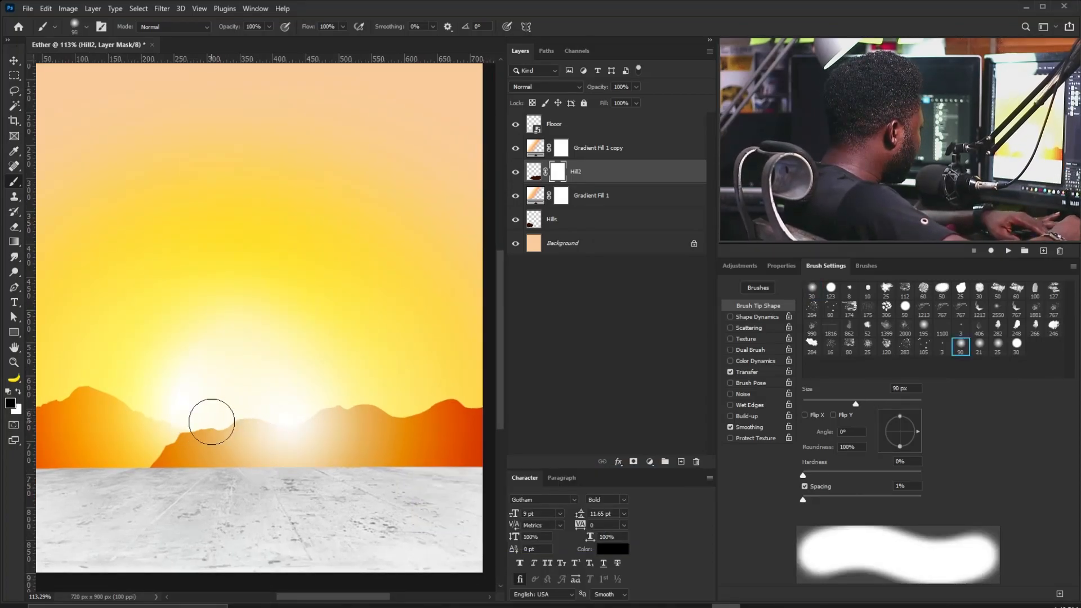
drag(206, 424, 213, 413)
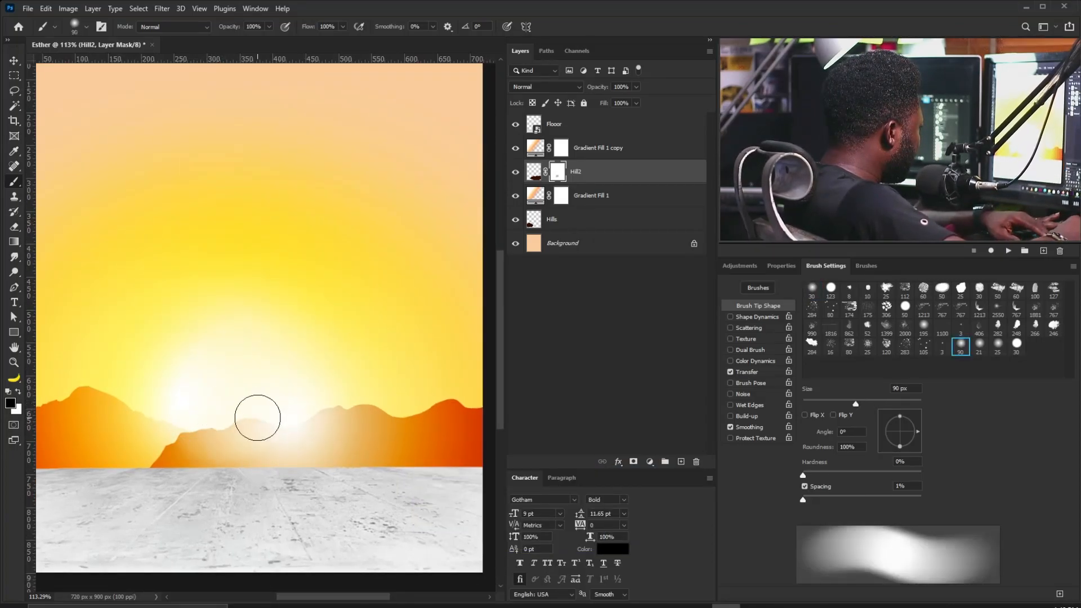
mouse_move(367, 387)
mouse_down()
mouse_move(310, 399)
mouse_move(401, 402)
mouse_move(324, 395)
mouse_move(316, 404)
mouse_move(376, 384)
mouse_move(289, 407)
mouse_move(220, 406)
mouse_up()
mouse_move(275, 384)
mouse_down()
mouse_move(329, 379)
mouse_move(319, 396)
mouse_move(400, 377)
mouse_up()
mouse_move(328, 393)
mouse_down()
mouse_move(219, 415)
mouse_move(223, 402)
mouse_move(225, 412)
mouse_move(342, 391)
mouse_move(378, 404)
mouse_up()
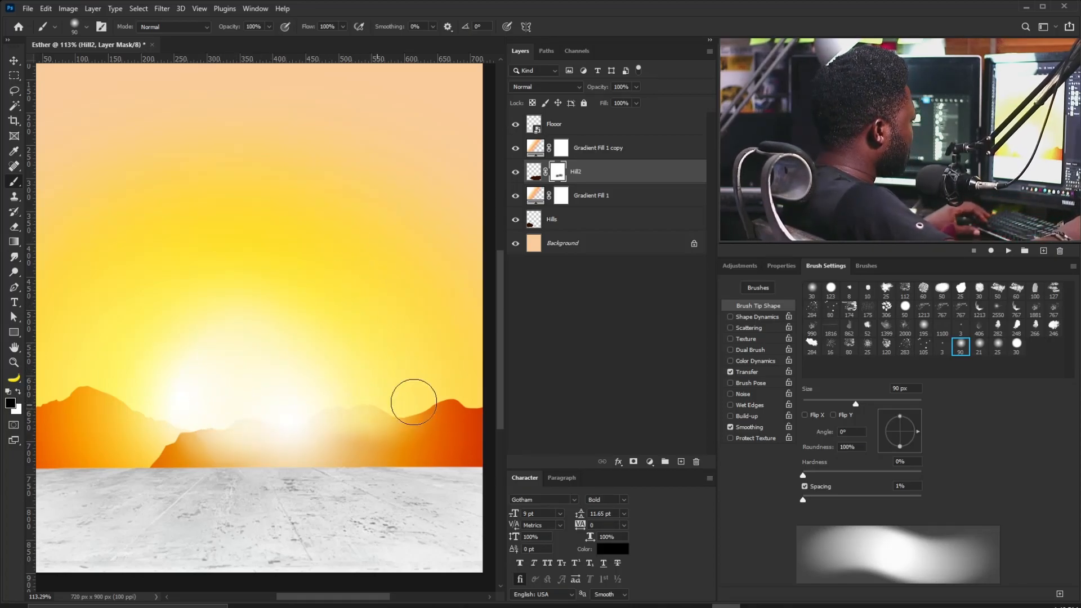
- Shift the Gradient Fill 1 copy glow towards the near end of the Hill2 ridge and set its scale to 133%
drag(373, 314, 355, 338)
drag(256, 379, 325, 352)
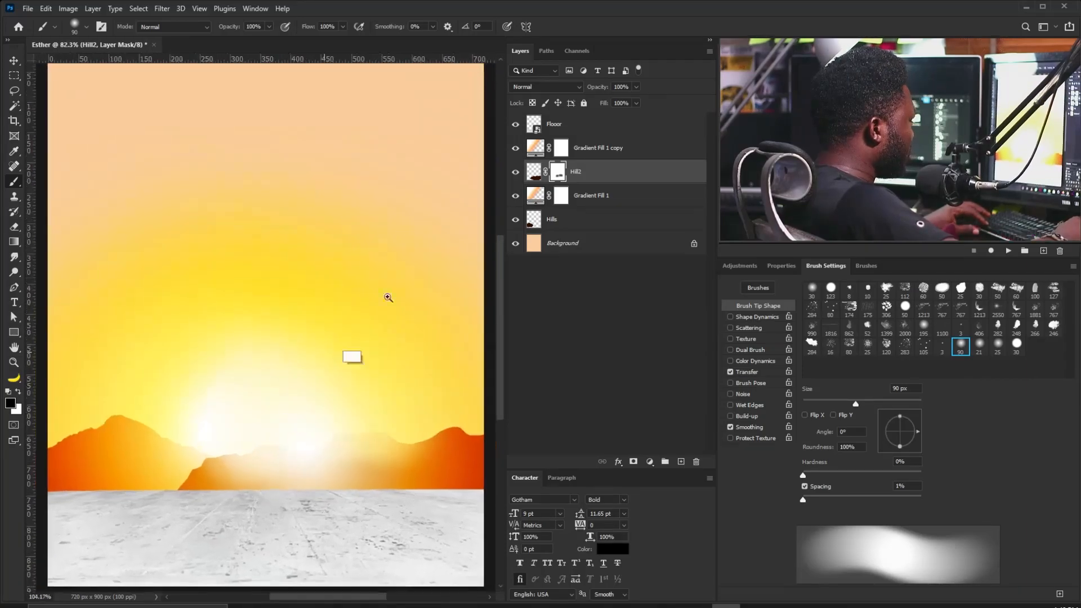
click(535, 150)
double_click(535, 151)
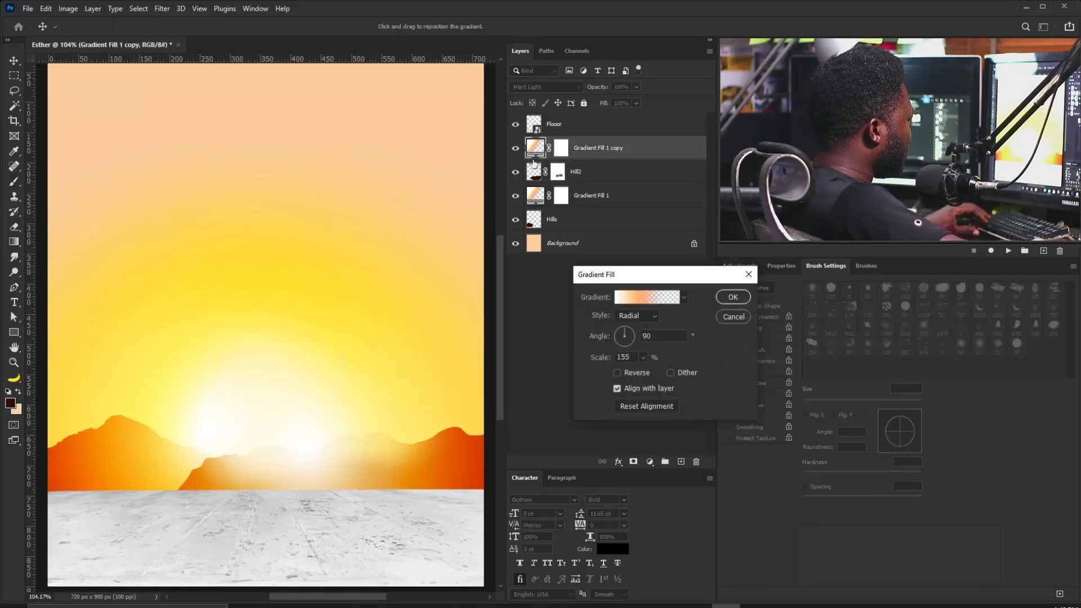
drag(404, 428, 357, 437)
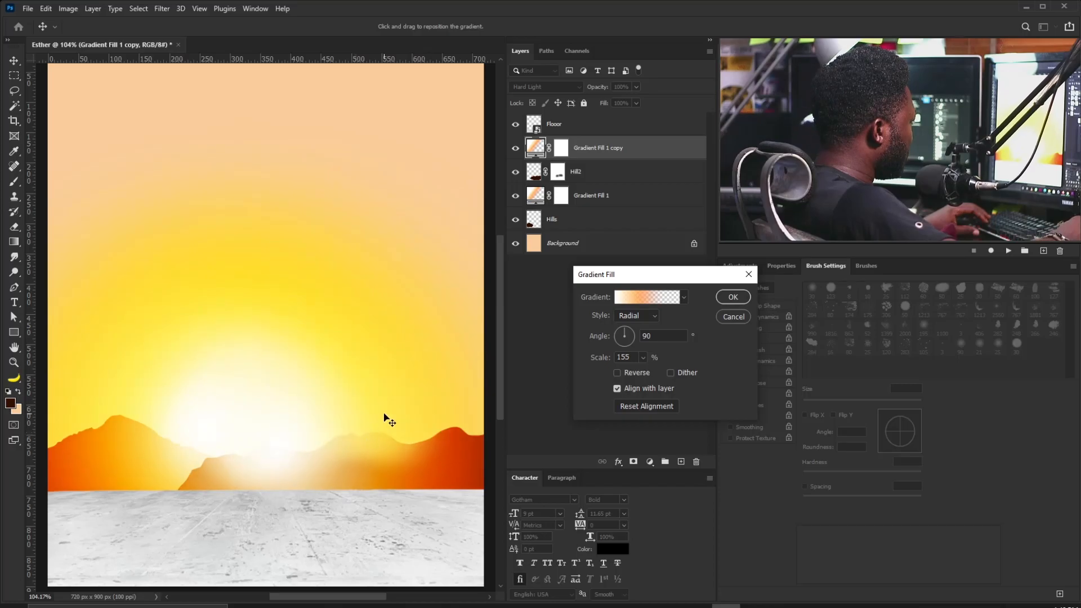
click(658, 313)
click(657, 317)
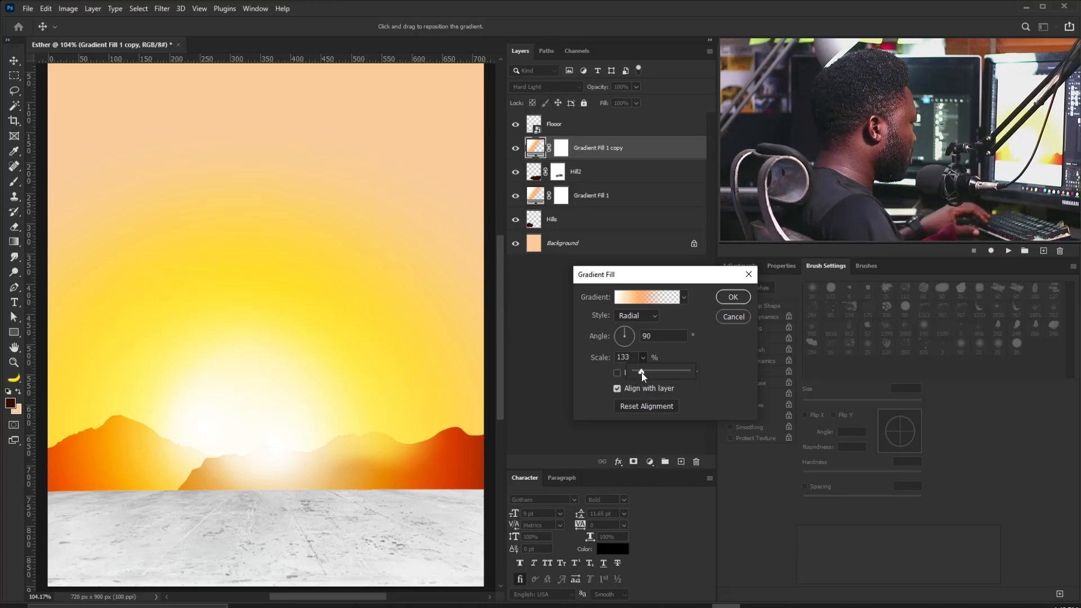
click(733, 297)
- Add a layer mask to the Hills layer and fade its slope where it meets Hill2 with a 70 px soft black brush
key(b)
click(609, 219)
click(634, 461)
mouse_move(219, 458)
mouse_down()
mouse_move(118, 443)
mouse_move(240, 474)
mouse_move(237, 455)
mouse_move(297, 449)
mouse_up()
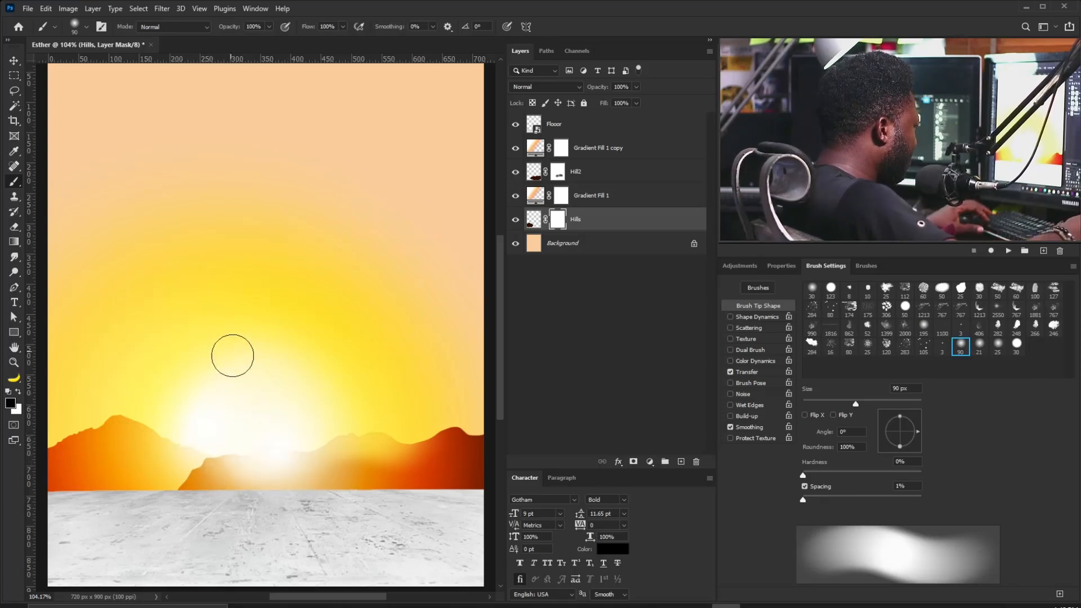
key(bracketleft)
key(bracketleft)
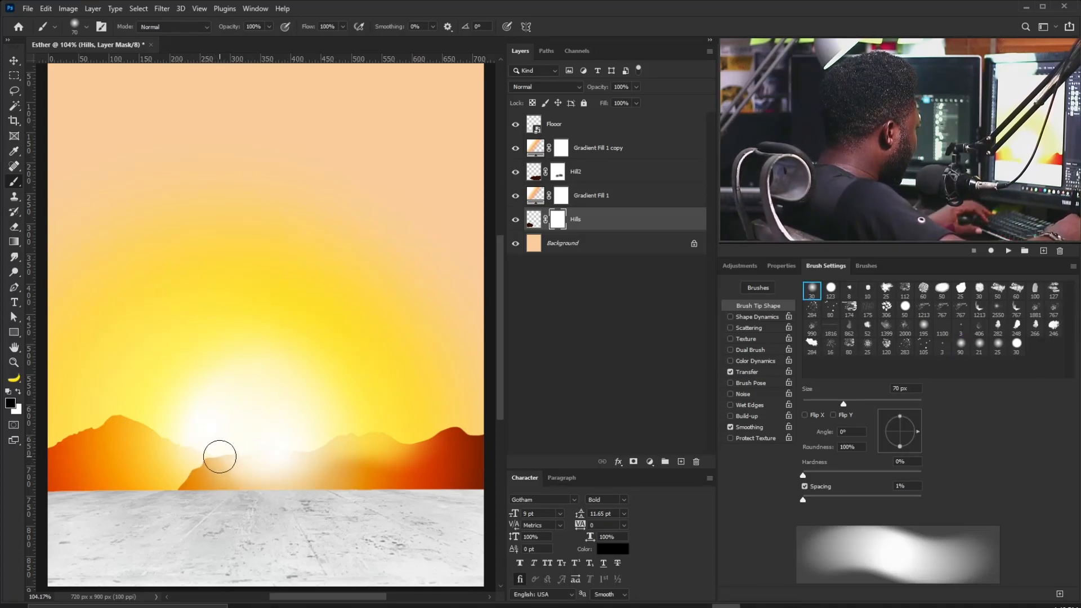
- Duplicate Gradient Fill 1 copy, raise the duplicate's glow into the sky above the hills and set its scale to 144%
key(ctrl+0)
key(v)
drag(597, 148, 679, 459)
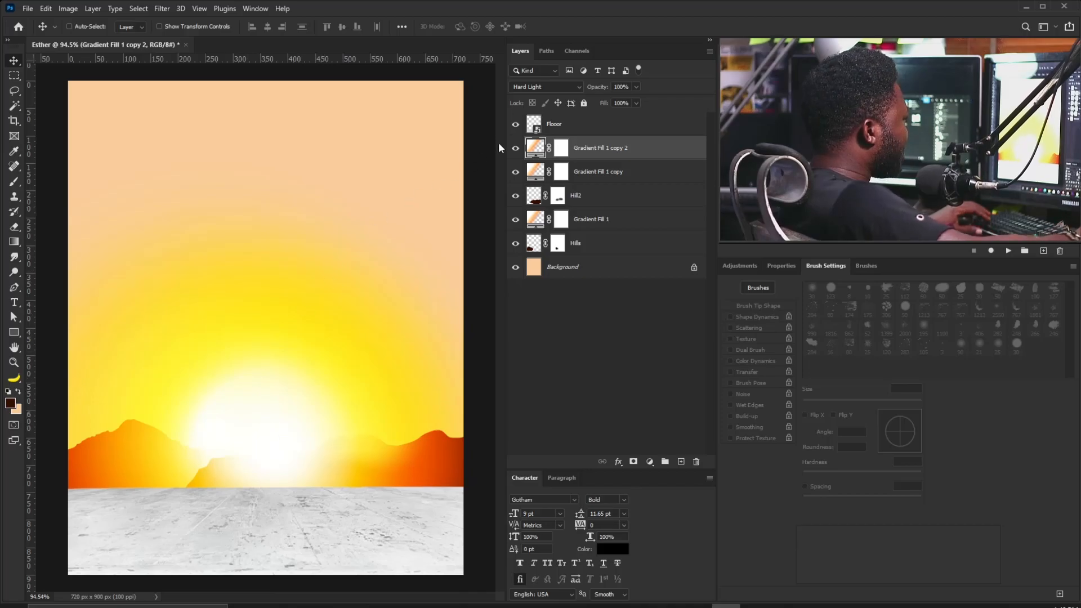
double_click(534, 147)
drag(302, 451, 266, 387)
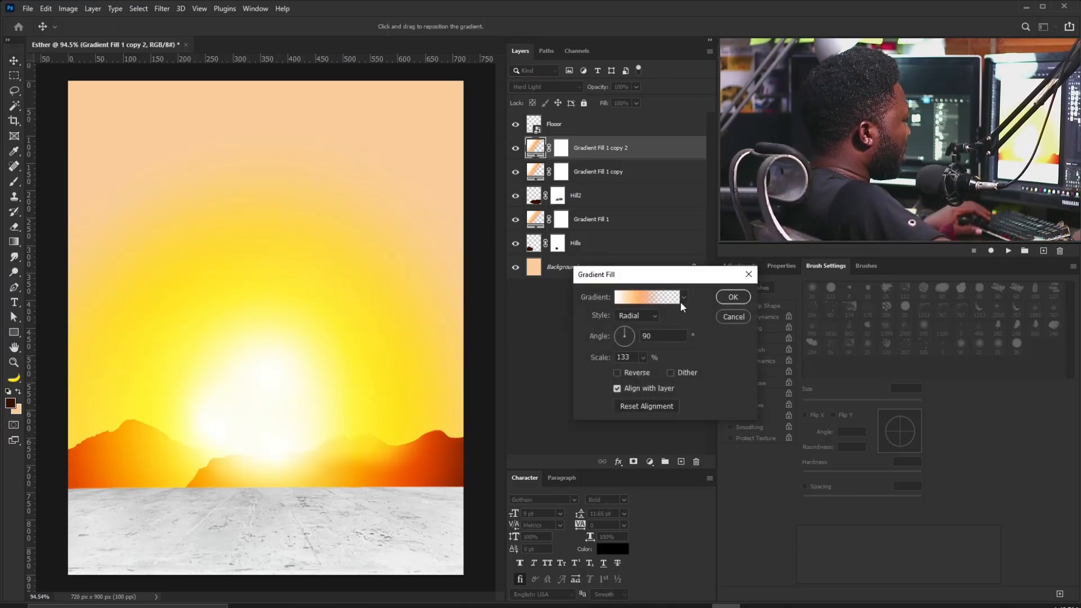
click(642, 357)
drag(645, 374, 651, 377)
drag(317, 415, 278, 417)
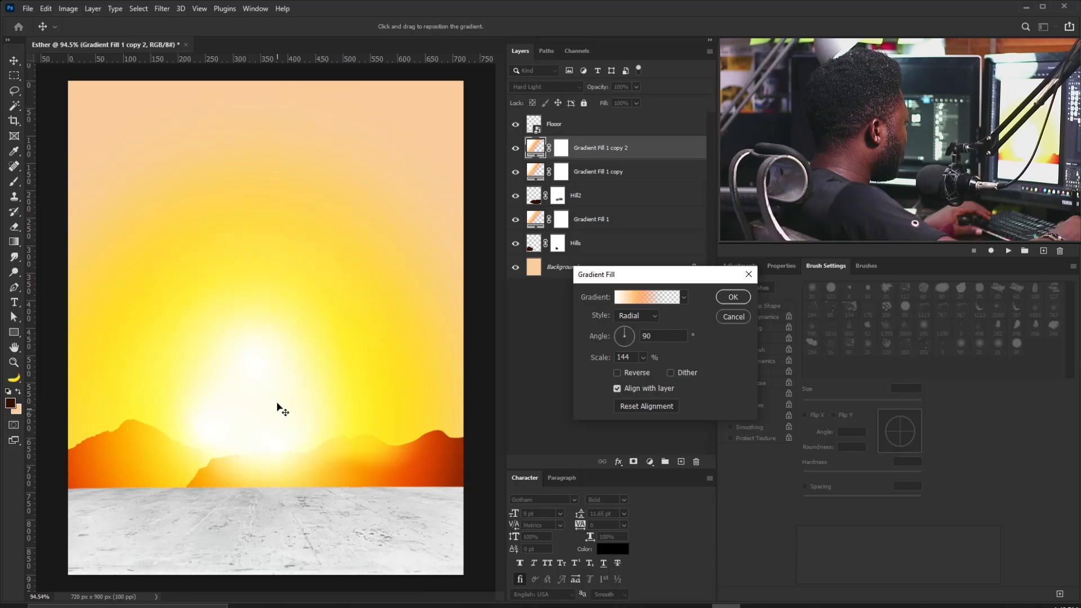
click(730, 298)
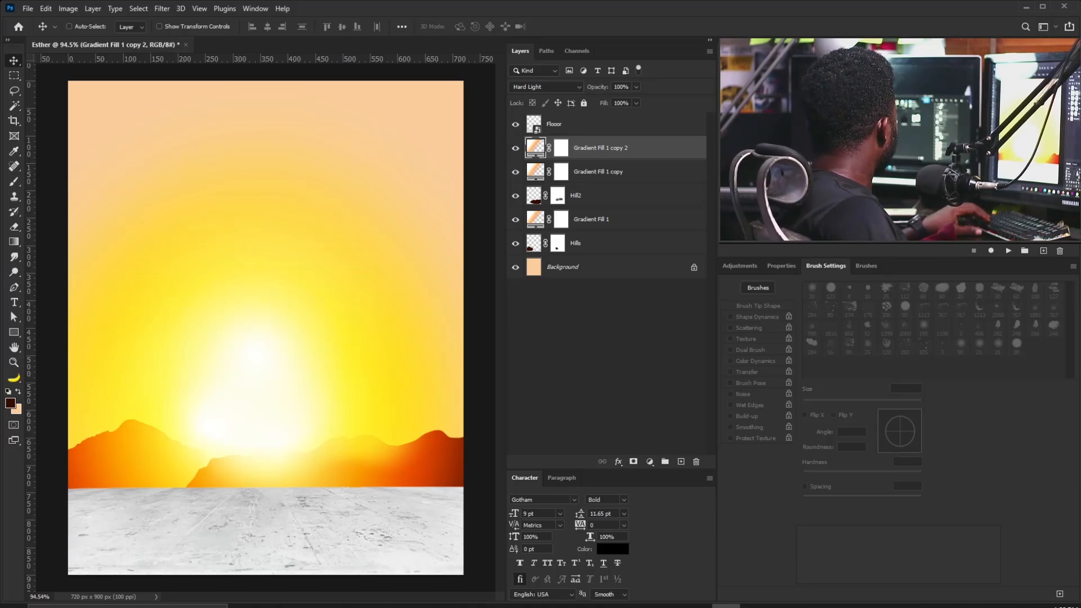
- Place the city image between the gradient layers and the floor, aligning it along the horizon
drag(340, 481, 332, 482)
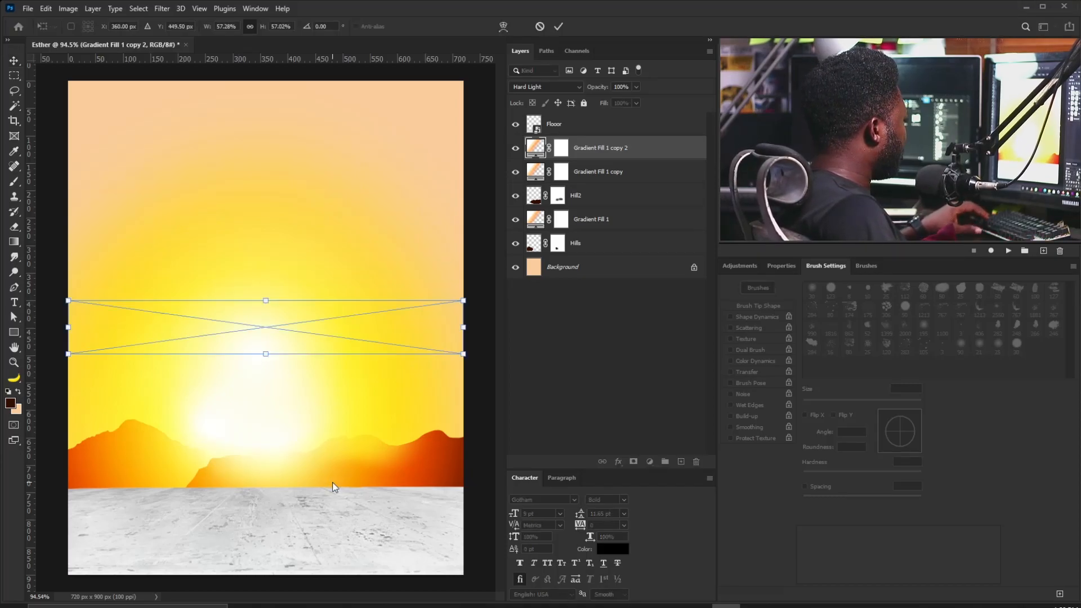
drag(349, 428, 325, 466)
key(Return)
- Duplicate the city layer, move the copy beneath the original and shift it right to fill the rest of the horizon
drag(615, 153, 681, 461)
drag(265, 478, 412, 480)
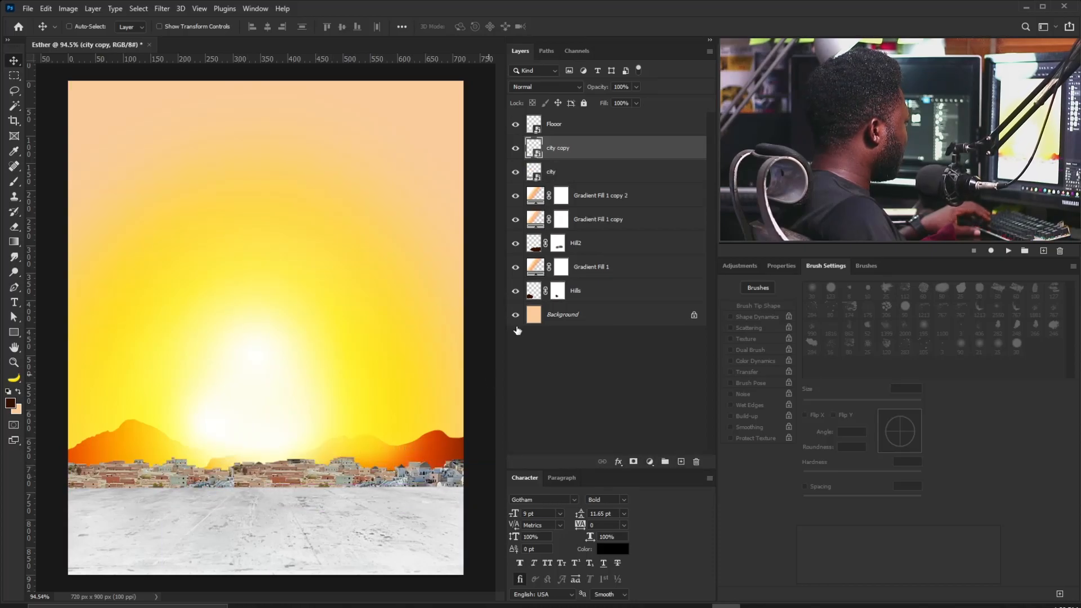
drag(583, 163, 583, 181)
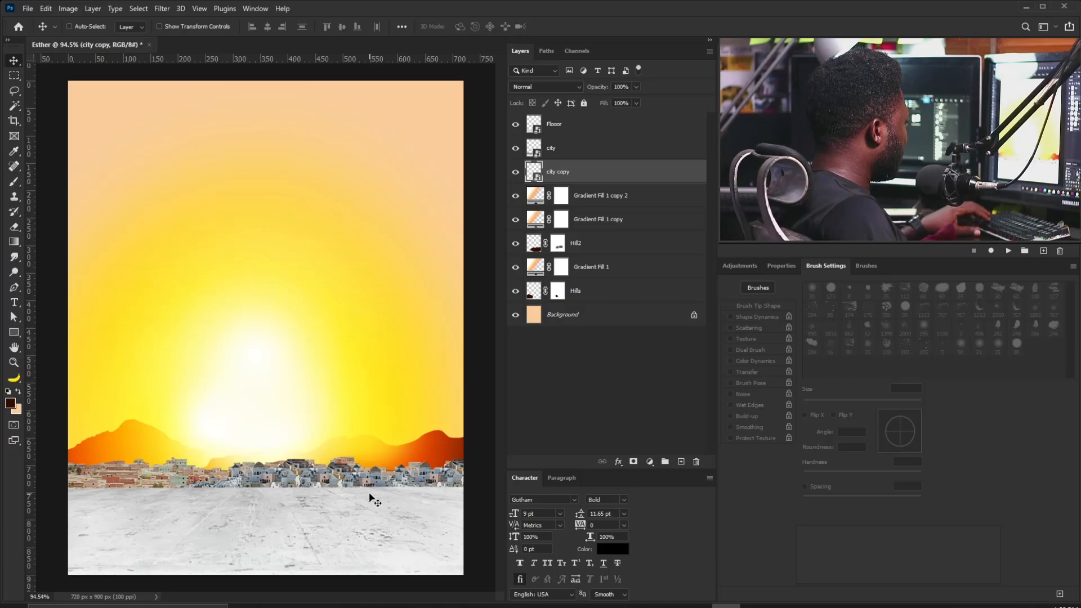
drag(387, 486, 425, 485)
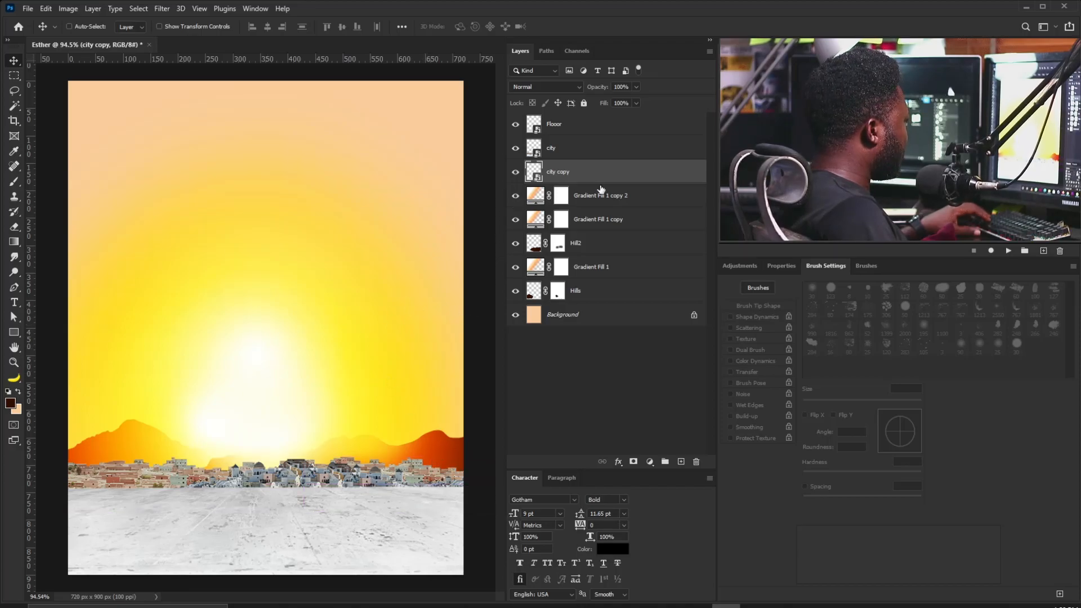
- Merge the two city layers into one and convert the result to a smart object
ctrl+click(562, 158)
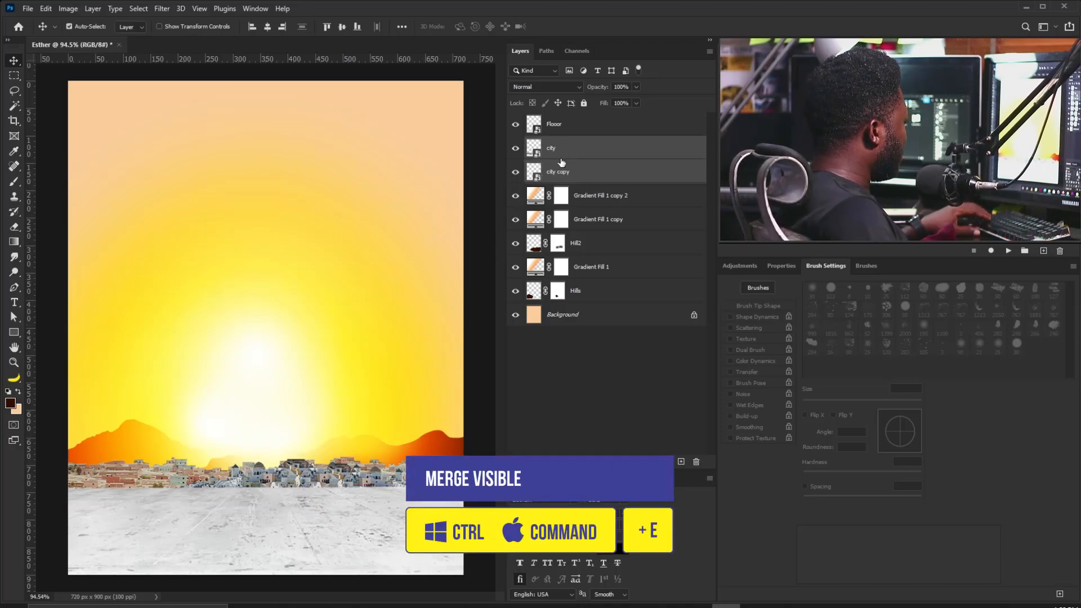
key(ctrl+e)
right_click(570, 150)
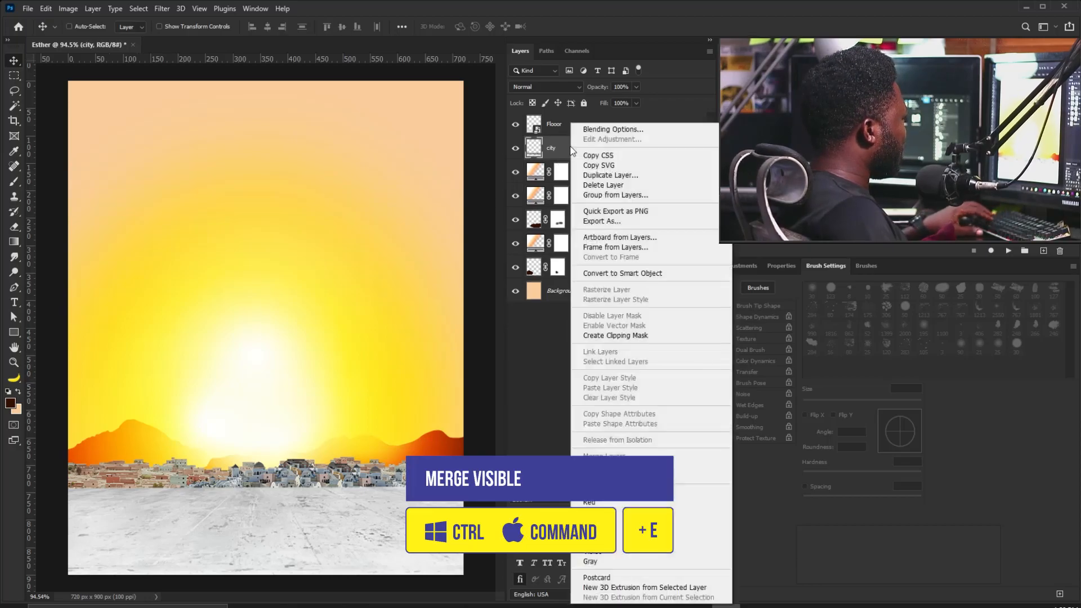
click(624, 273)
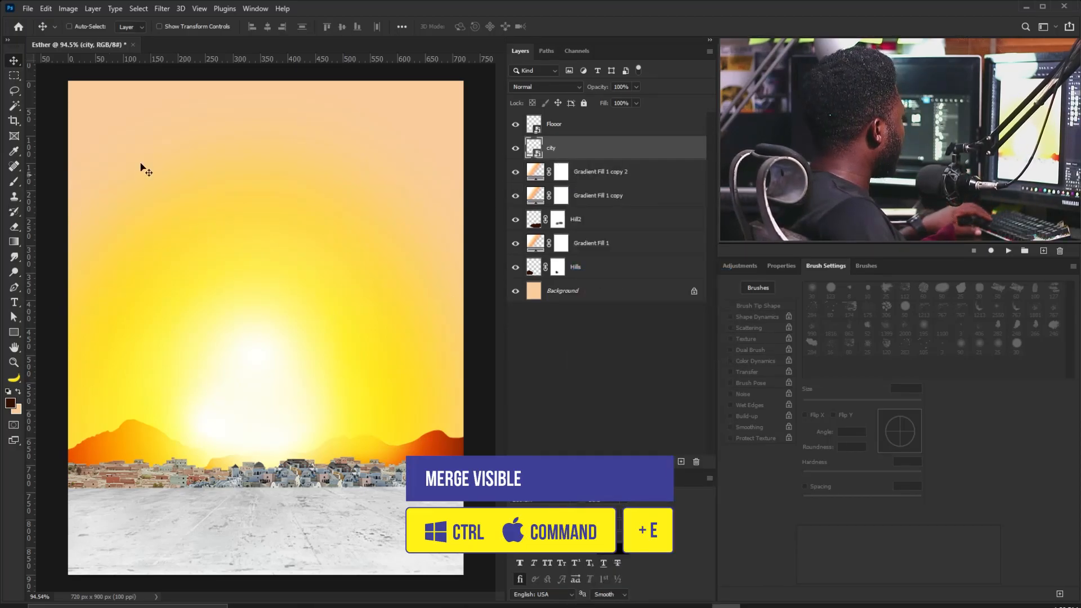
- Add a Curves adjustment clipped to the city layer and darken it with a lowered midtone point and a second point at input 193, output 140
click(738, 266)
click(776, 290)
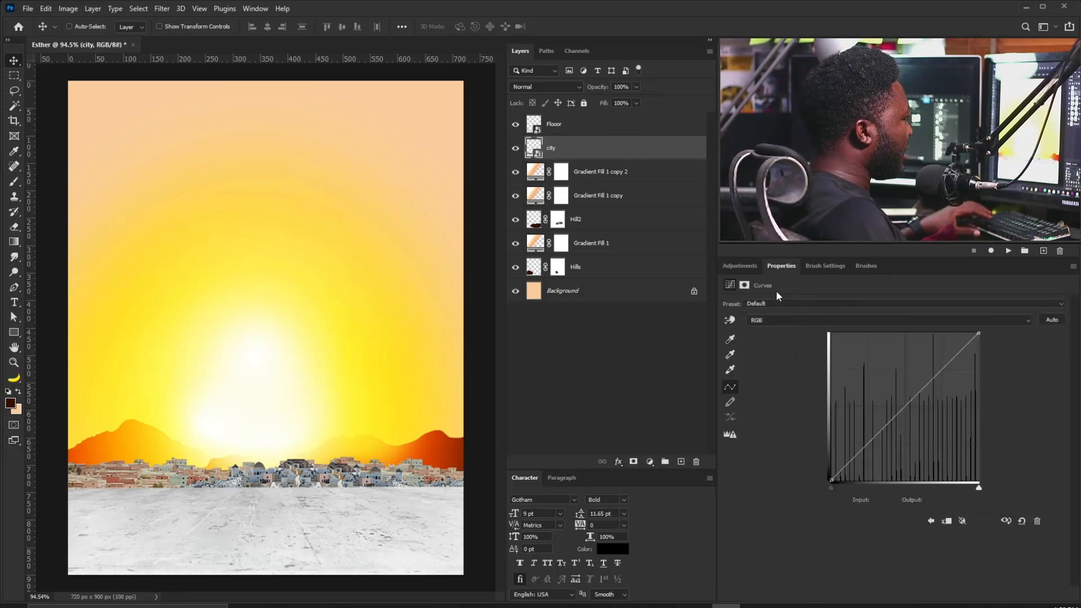
click(991, 594)
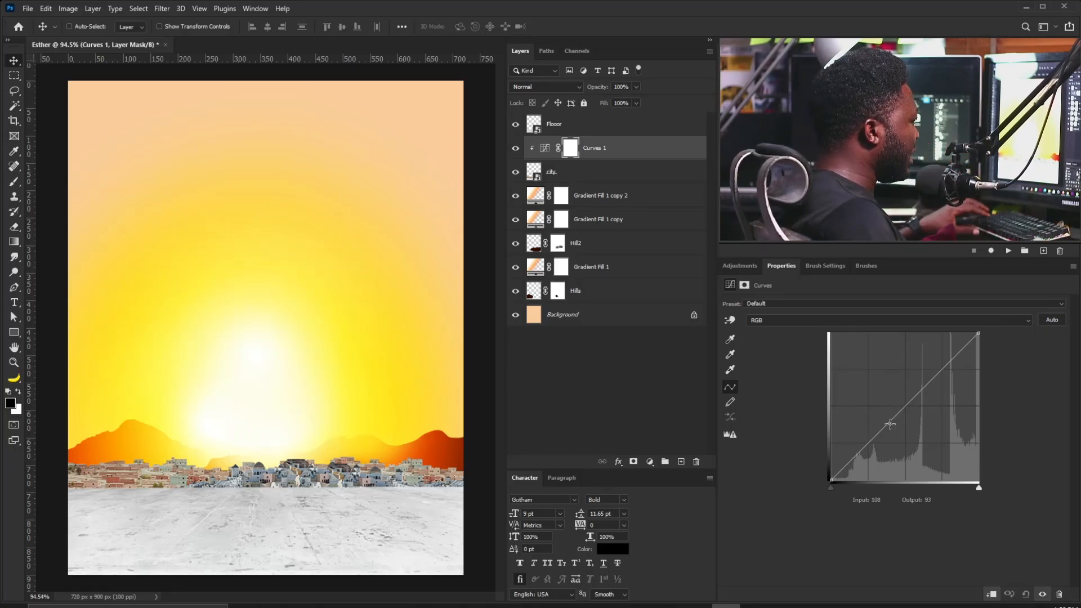
drag(883, 428, 897, 450)
click(943, 400)
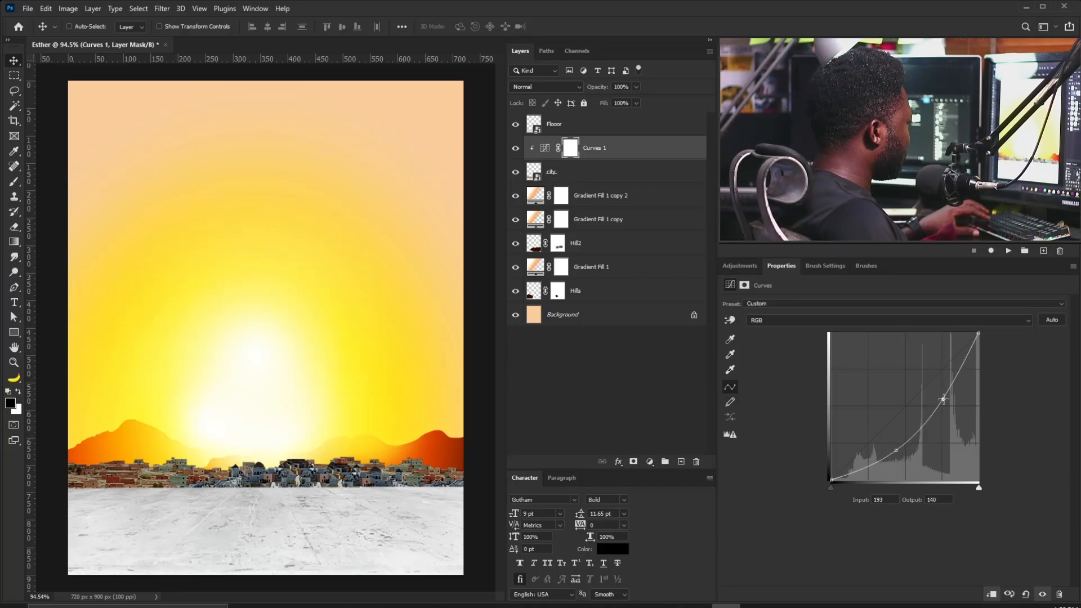
- Create a new layer named Smoke directly above the Curves 1 adjustment
click(545, 148)
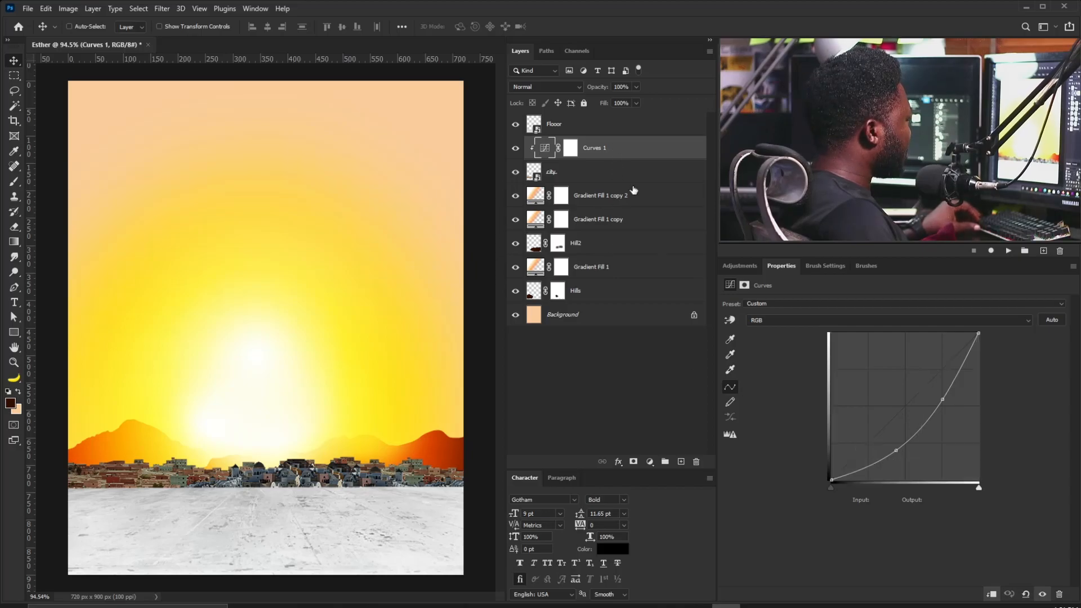
alt+click(680, 462)
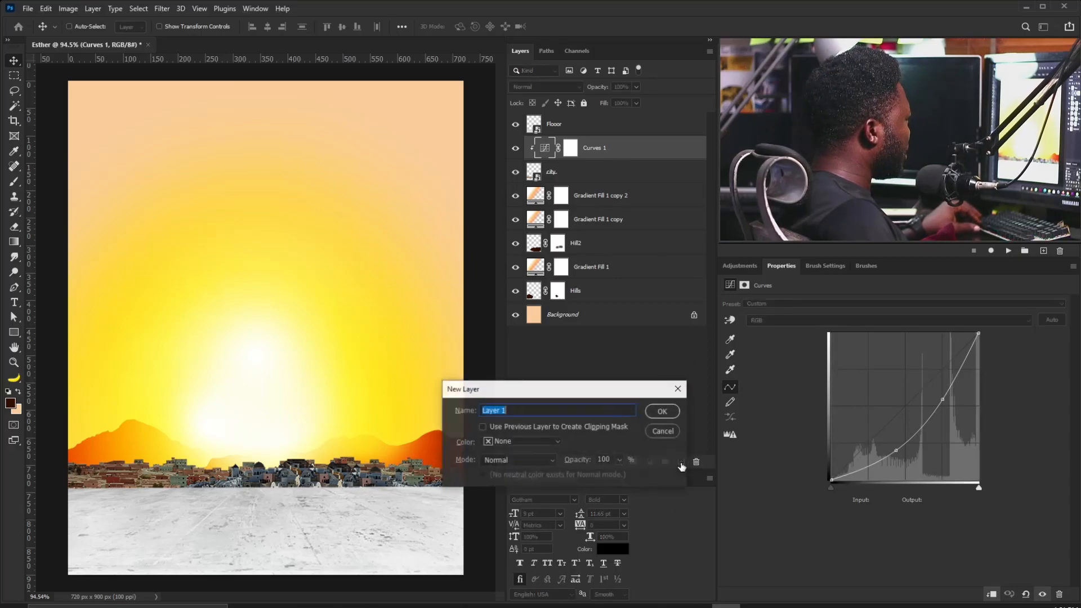
text(Smoke)
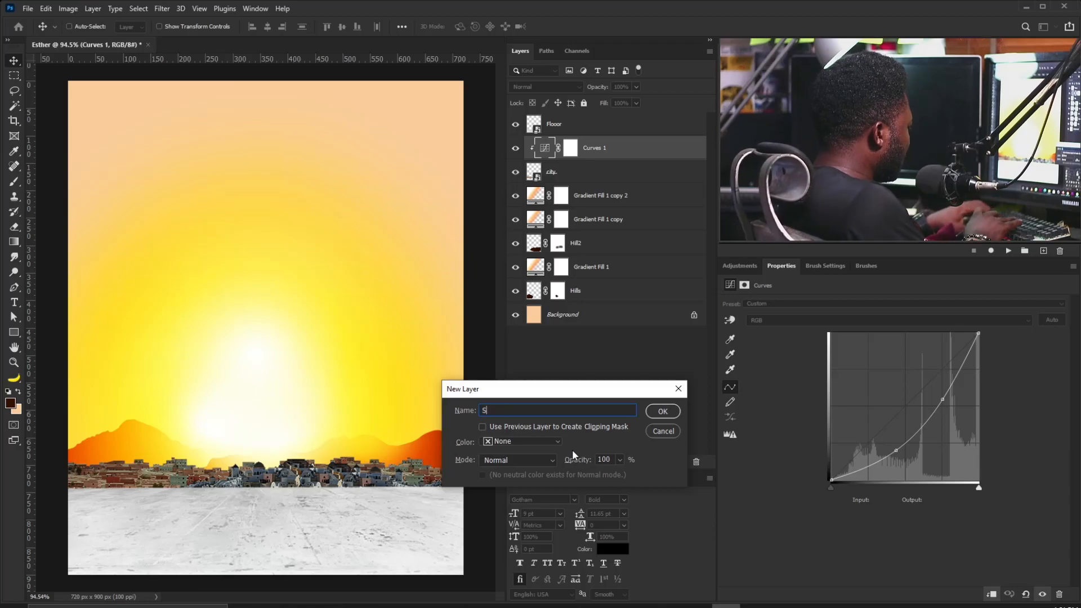
key(Return)
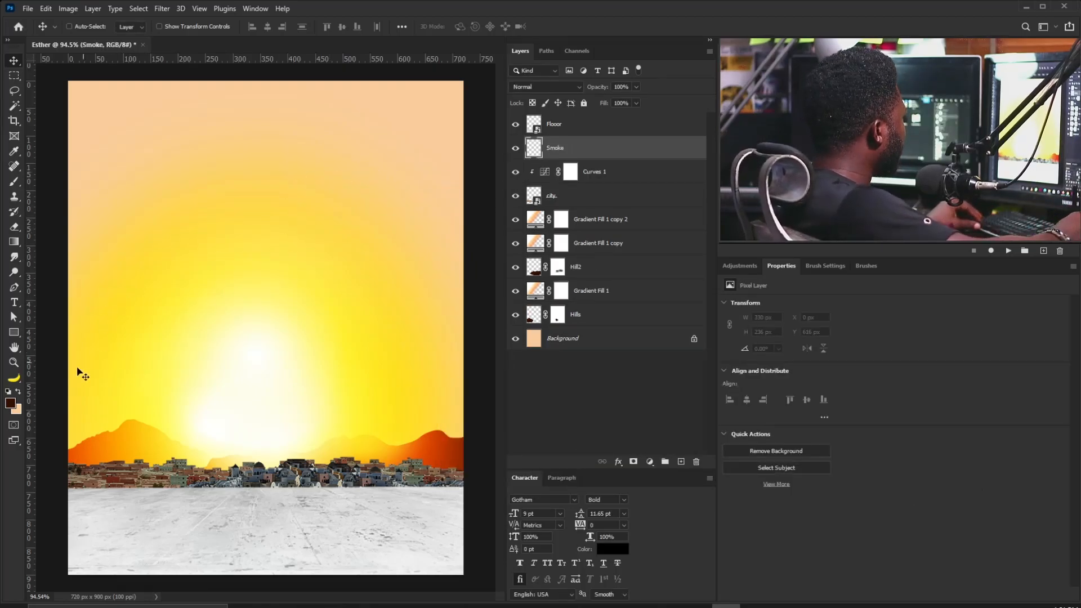
- Set the foreground colour to the orange de4a02 sampled from the hill on the poster's right side
click(11, 404)
click(443, 445)
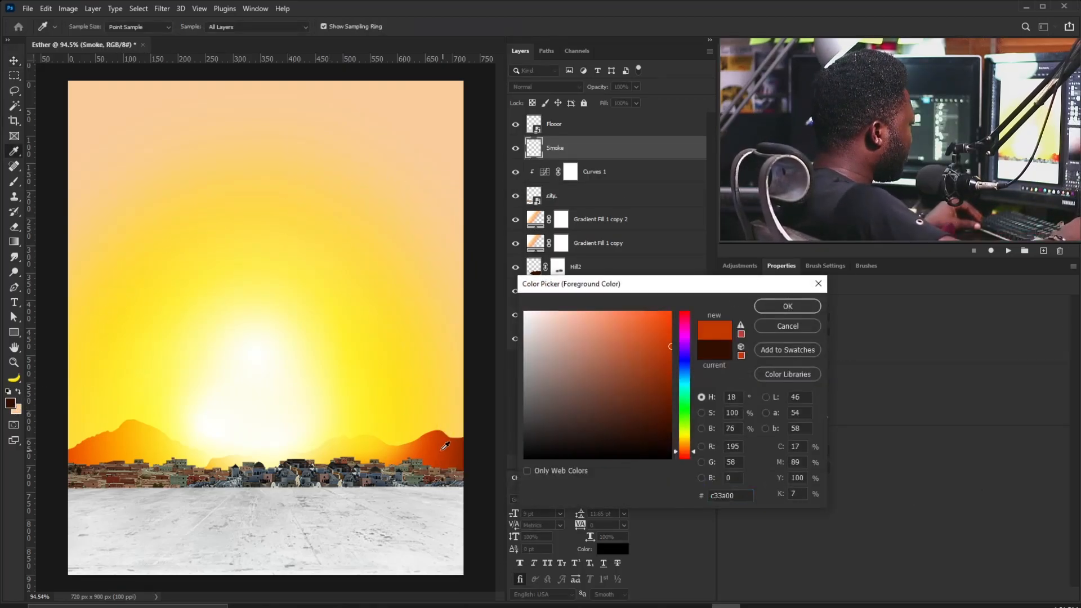
click(431, 448)
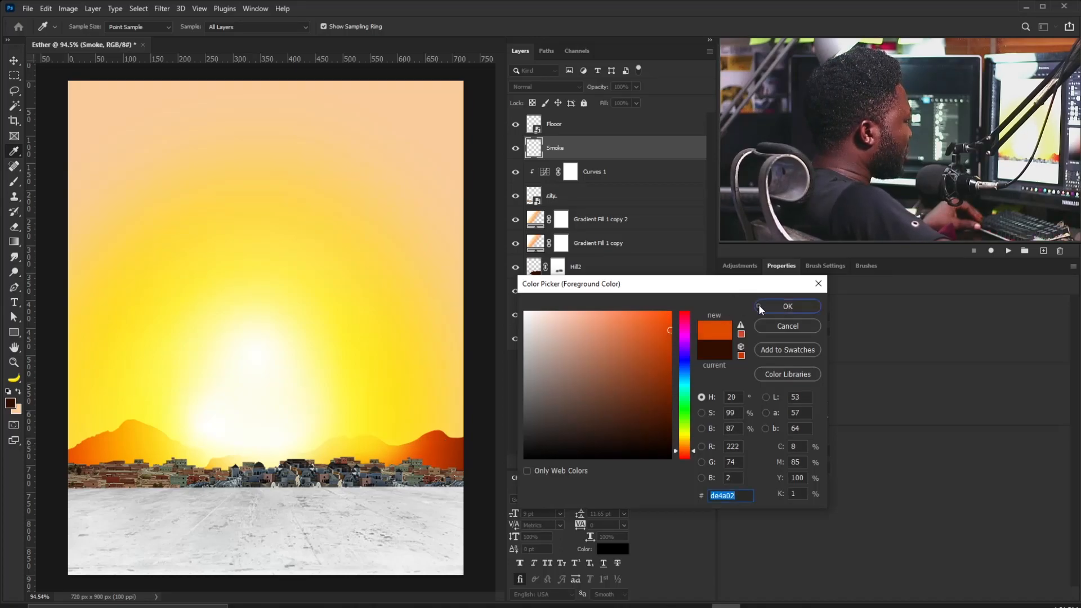
click(788, 307)
- Choose the irregular 282 px textured tip for the Brush tool and reduce its size to 70 px
key(v)
key(b)
key(F5)
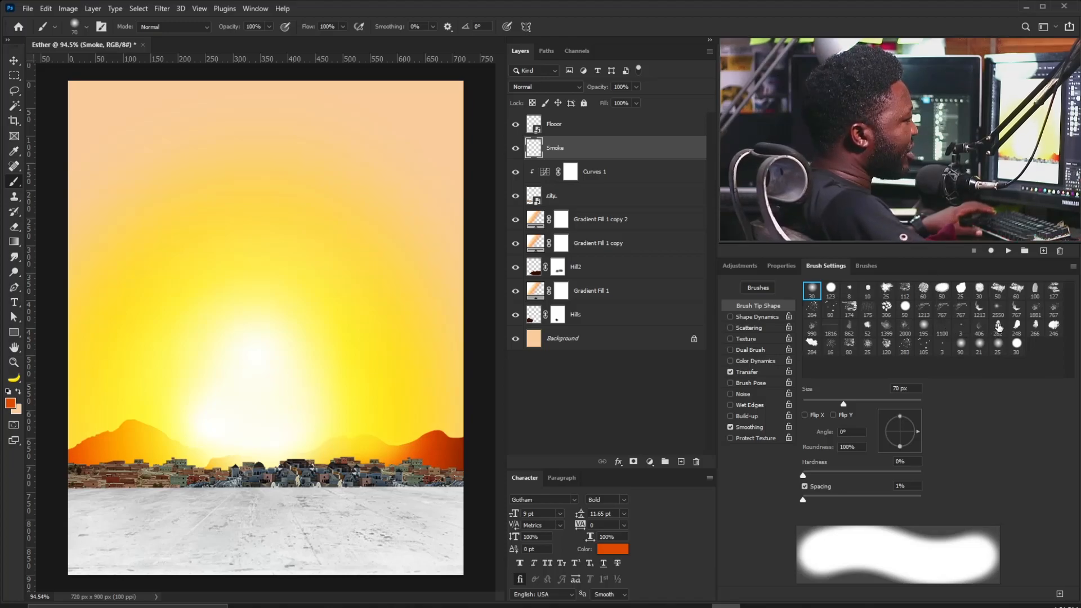
click(980, 329)
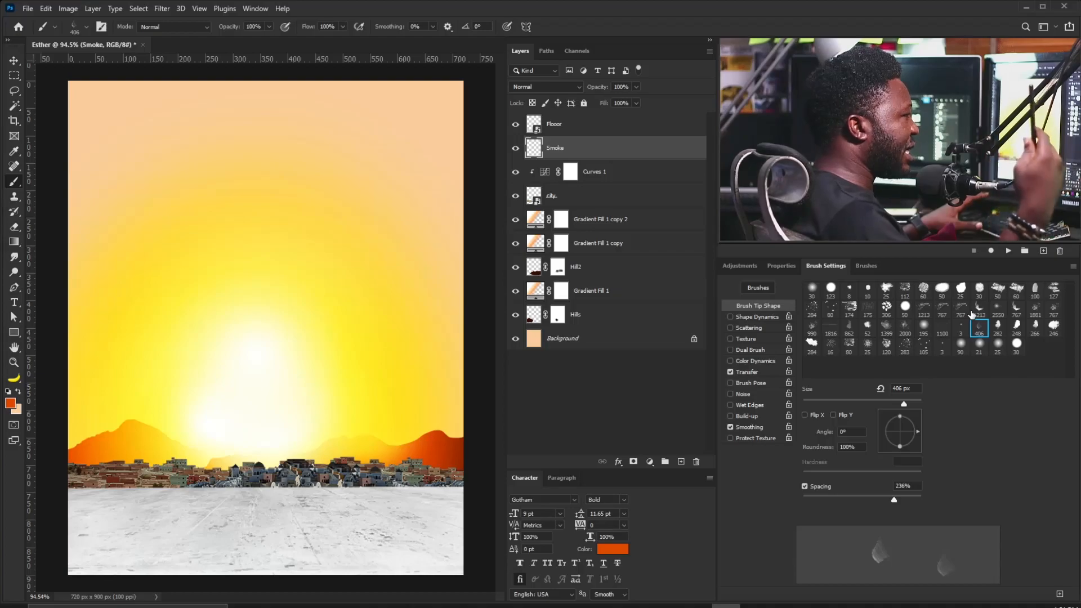
click(998, 326)
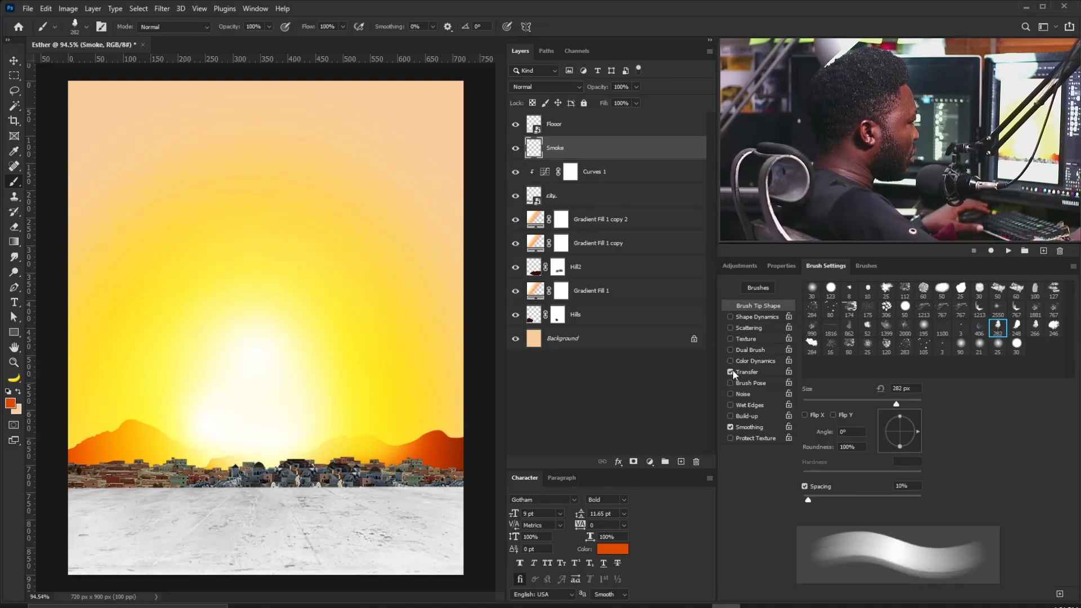
key(bracketleft)
key(bracketleft)
key(bracketleft)
key(bracketleft)
key(bracketleft)
key(bracketleft)
key(bracketleft)
key(bracketleft)
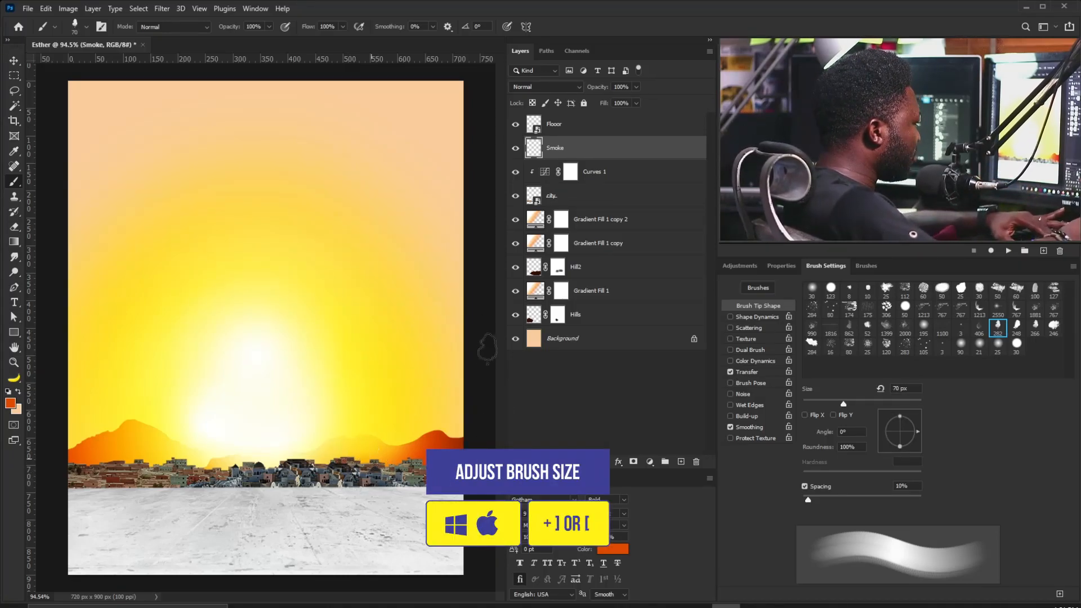
- Enable Shape Dynamics with size control off and 38% angle jitter, and paint orange smoke along the base of the city
click(742, 318)
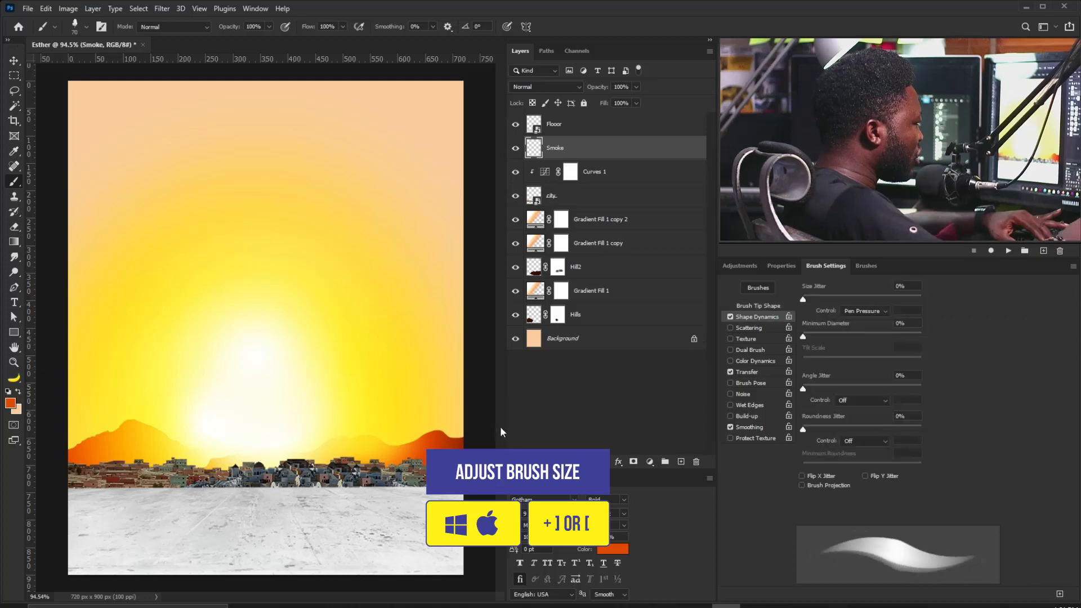
click(852, 315)
click(847, 320)
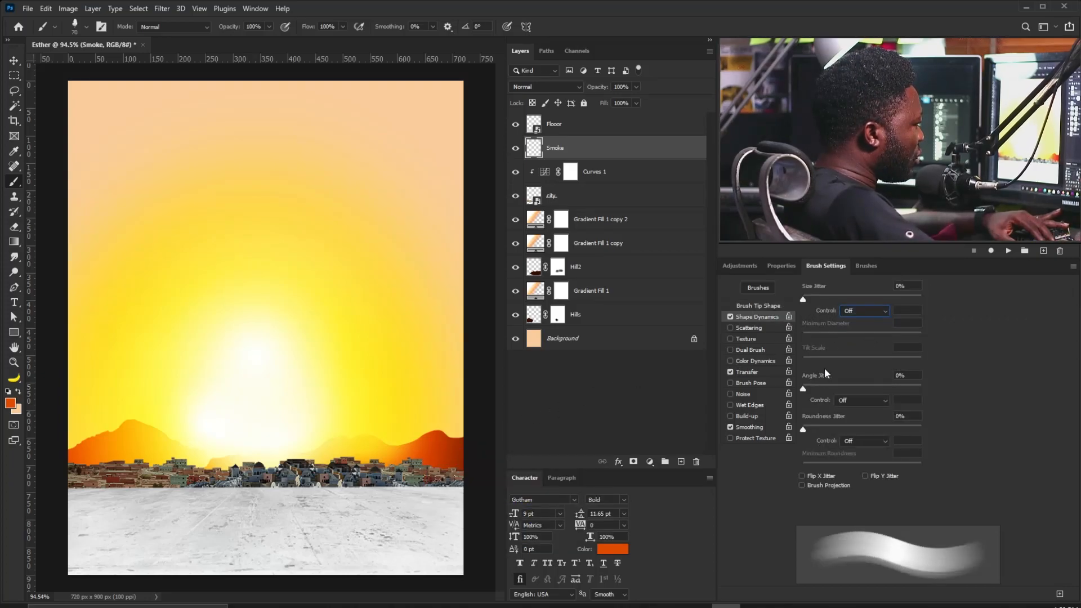
drag(803, 387, 844, 387)
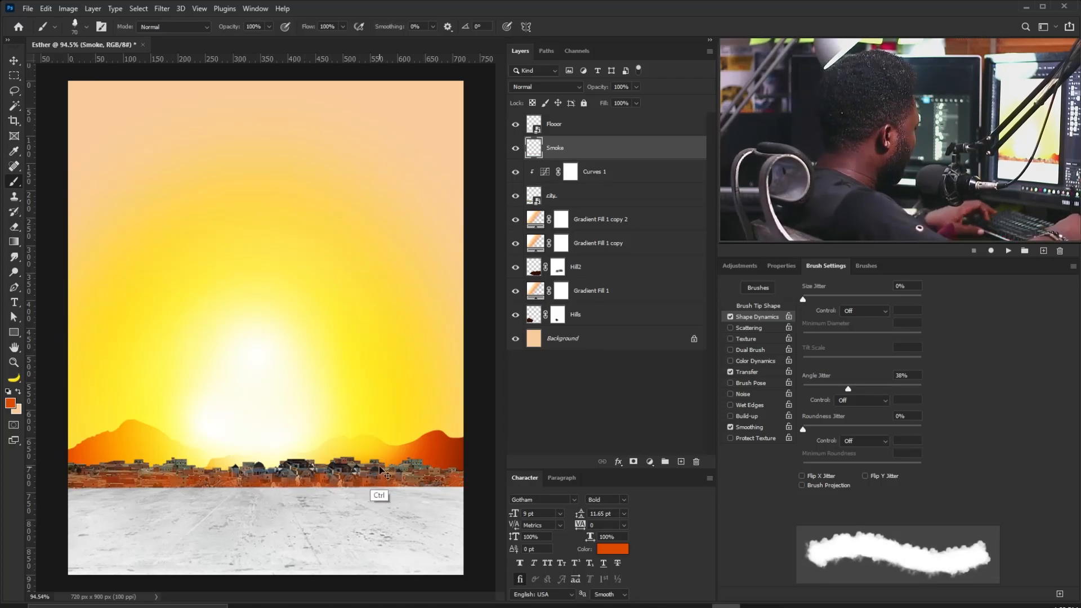
- Brighten the painted smoke with Levels by setting the midtone input to 2.04
key(ctrl+l)
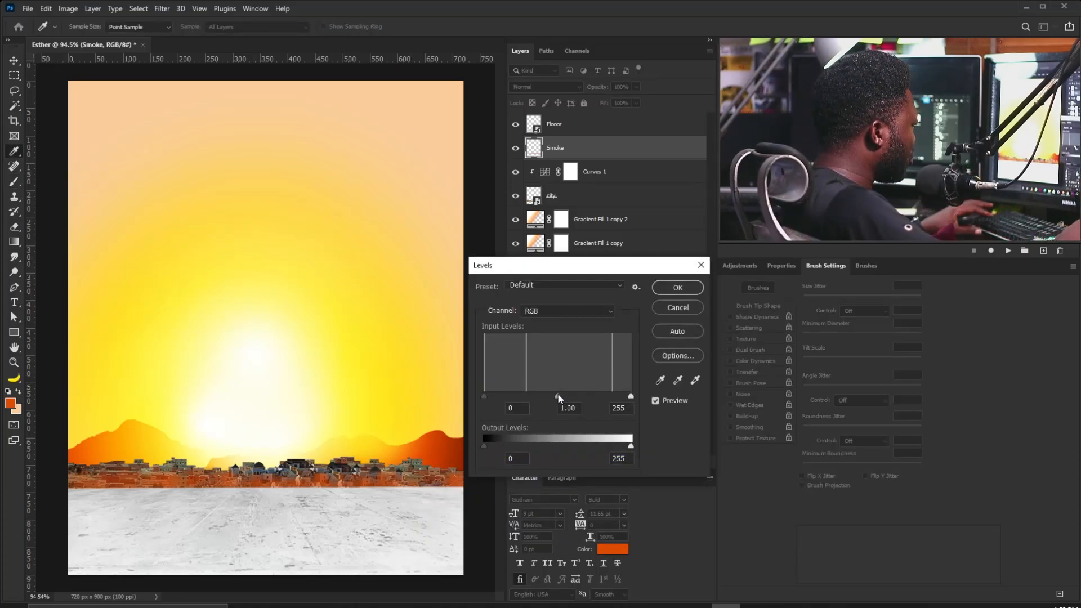
drag(531, 400, 519, 398)
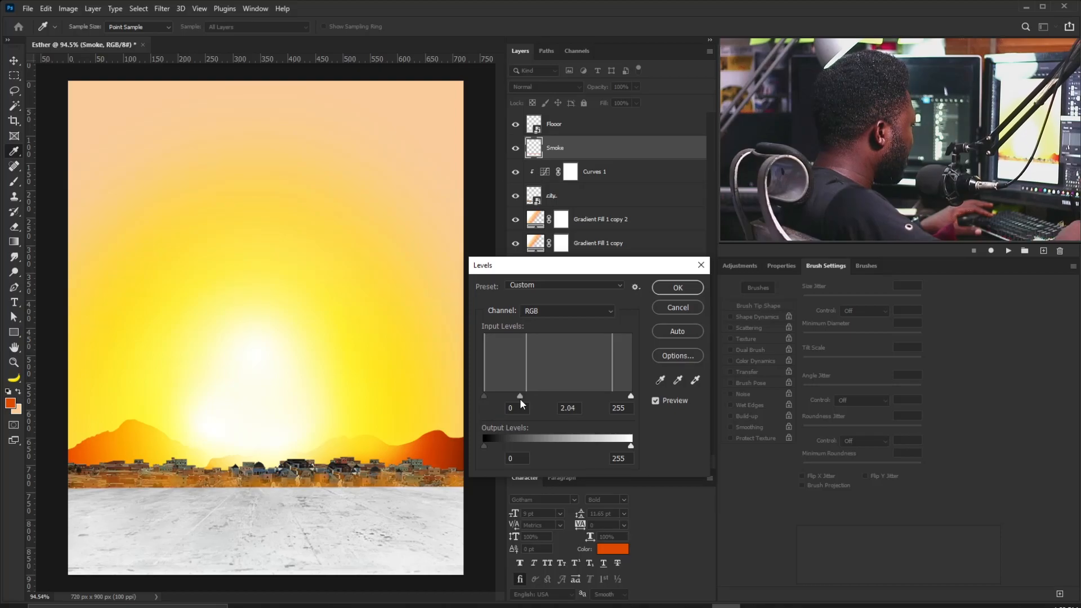
click(678, 288)
key(b)
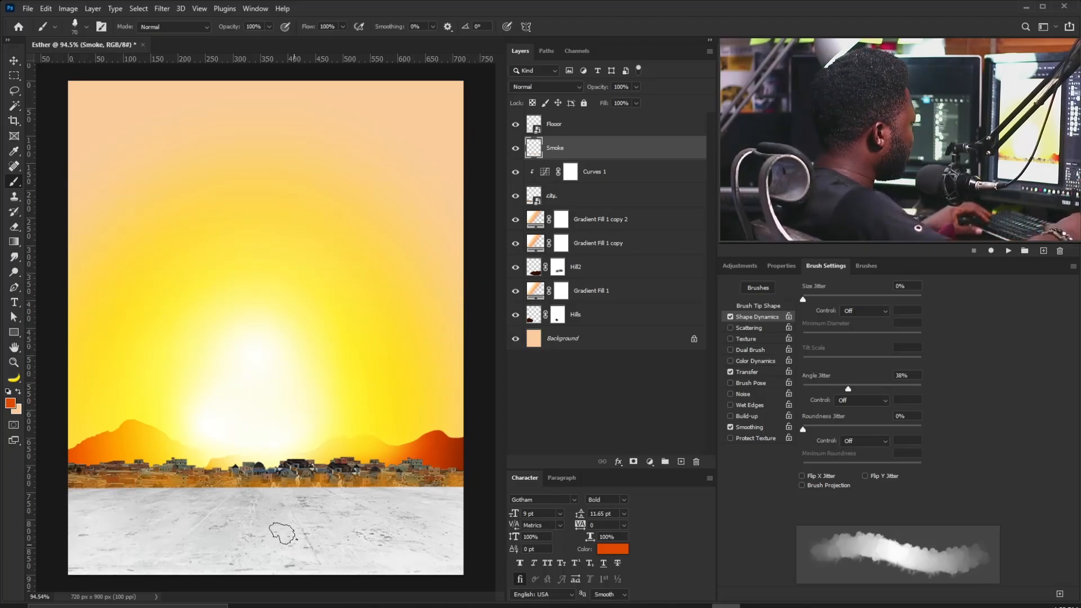
- Add a Levels adjustment clipped to the floor layer with black input 184, midtone 0.53 and white output 137, and invert its mask
click(578, 129)
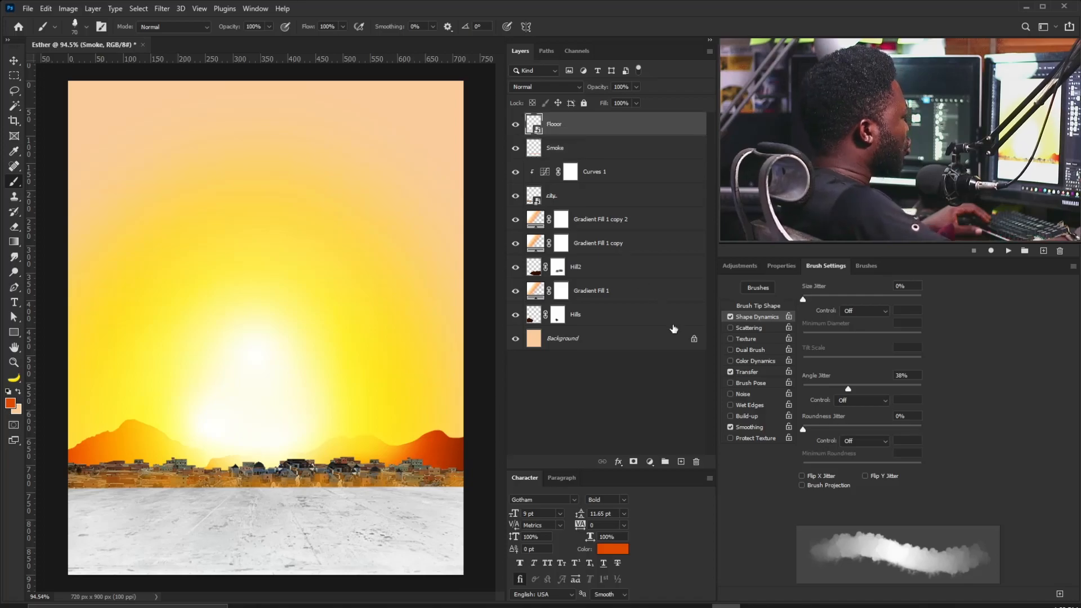
click(740, 265)
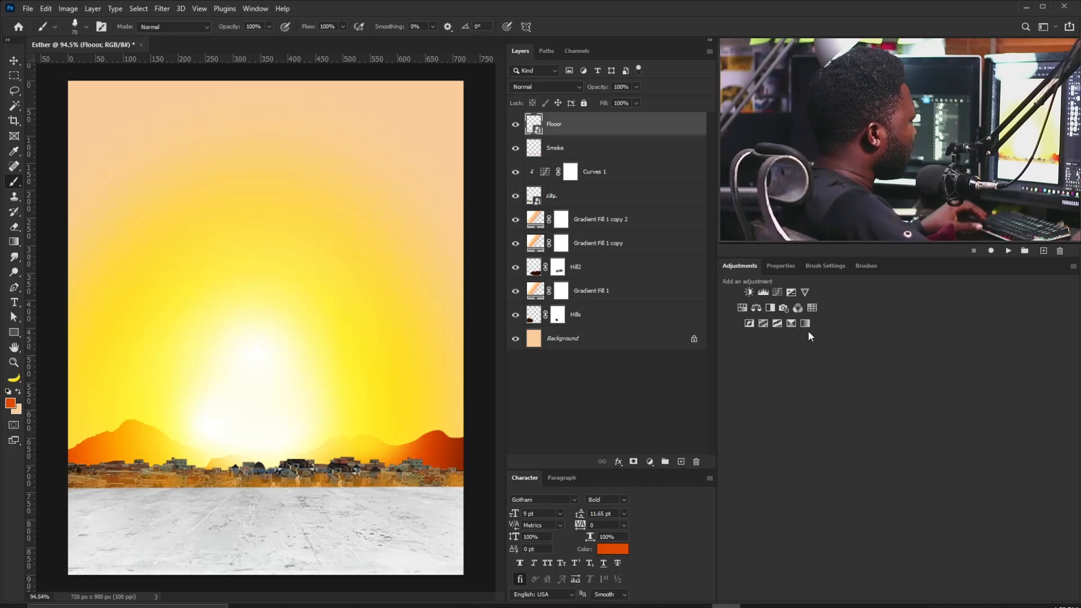
click(763, 292)
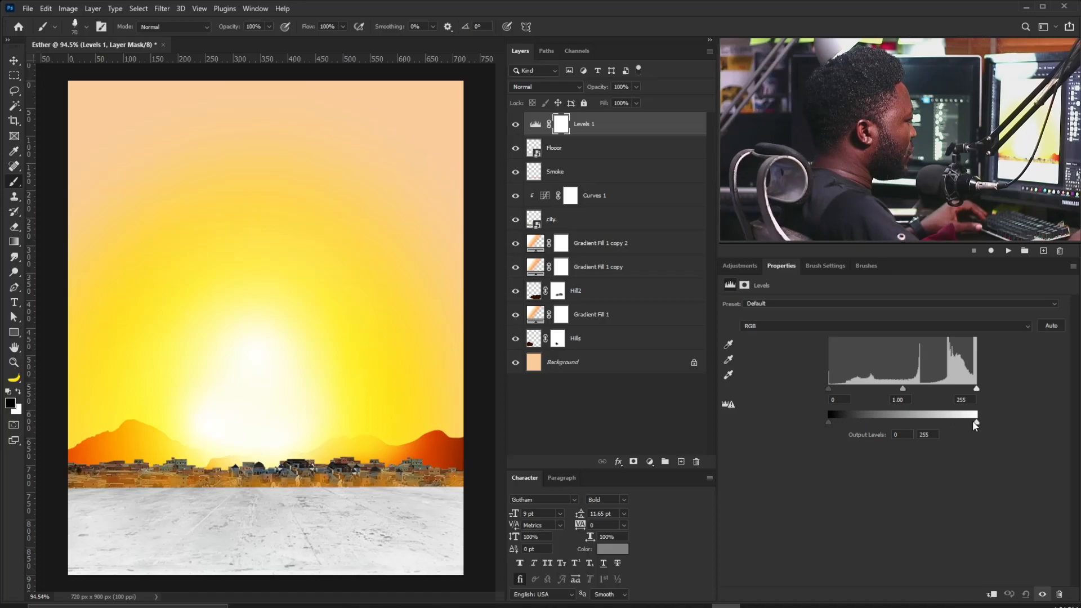
drag(943, 427, 910, 432)
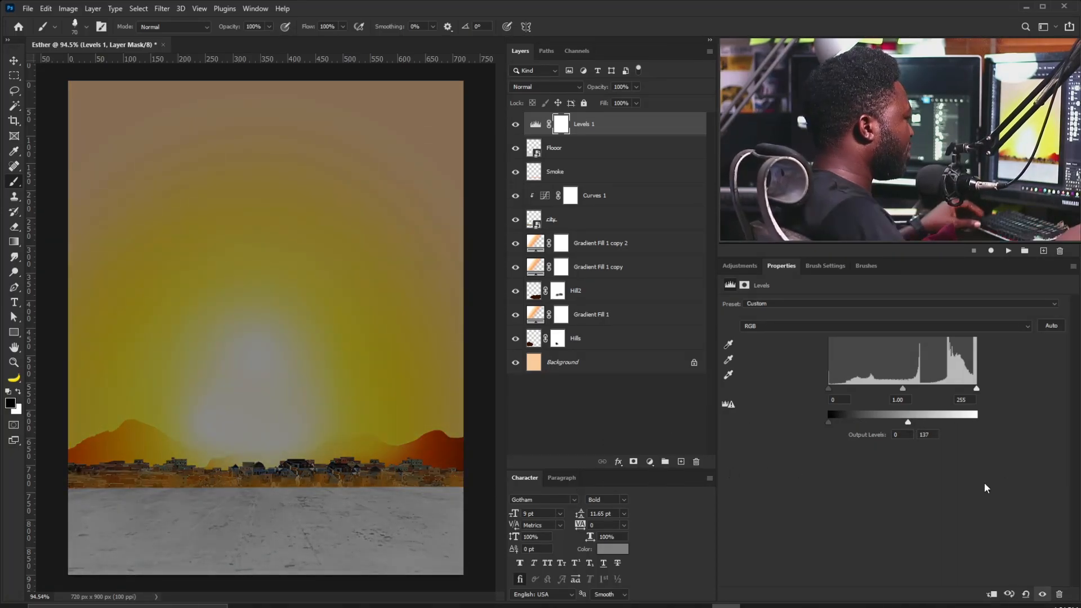
click(989, 596)
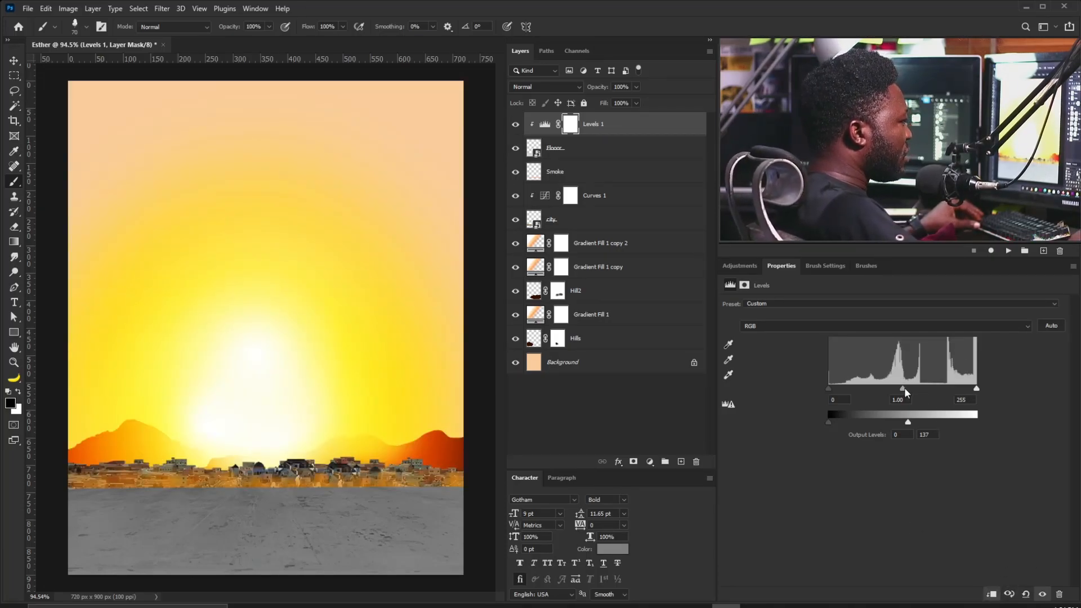
drag(922, 387, 932, 388)
mouse_move(829, 388)
mouse_down()
mouse_move(977, 389)
mouse_move(935, 389)
mouse_up()
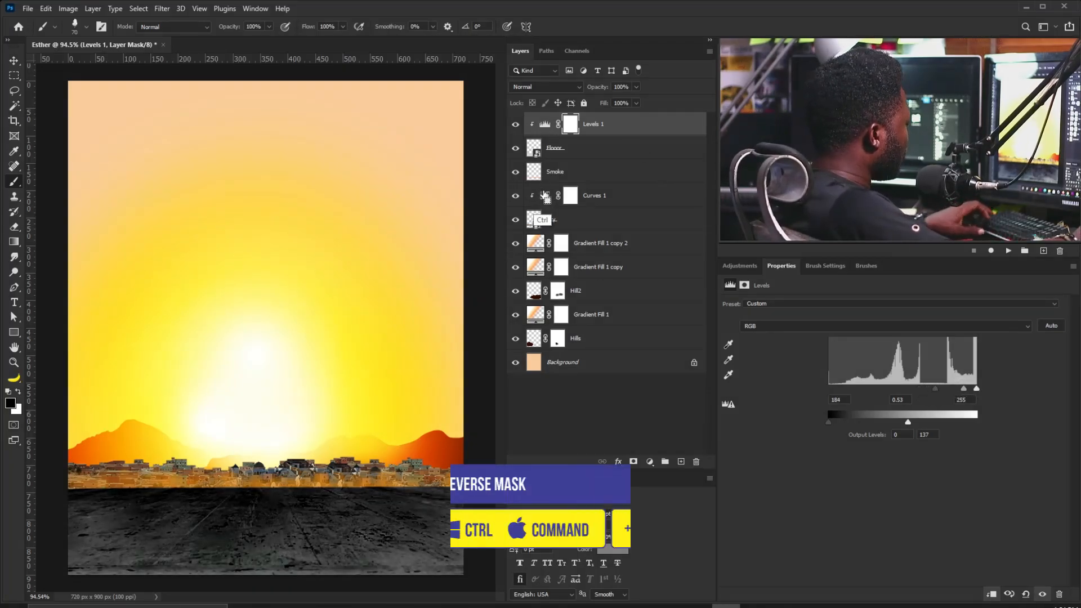
key(ctrl+i)
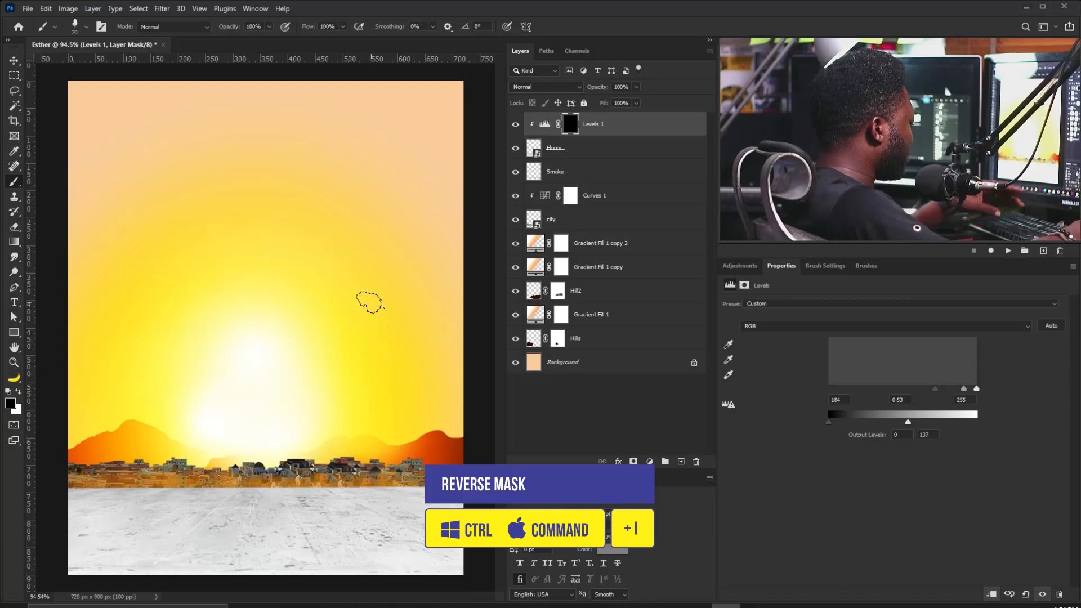
- Switch the brush to the soft round tip with 0% hardness and enlarge it to 200 px
click(826, 265)
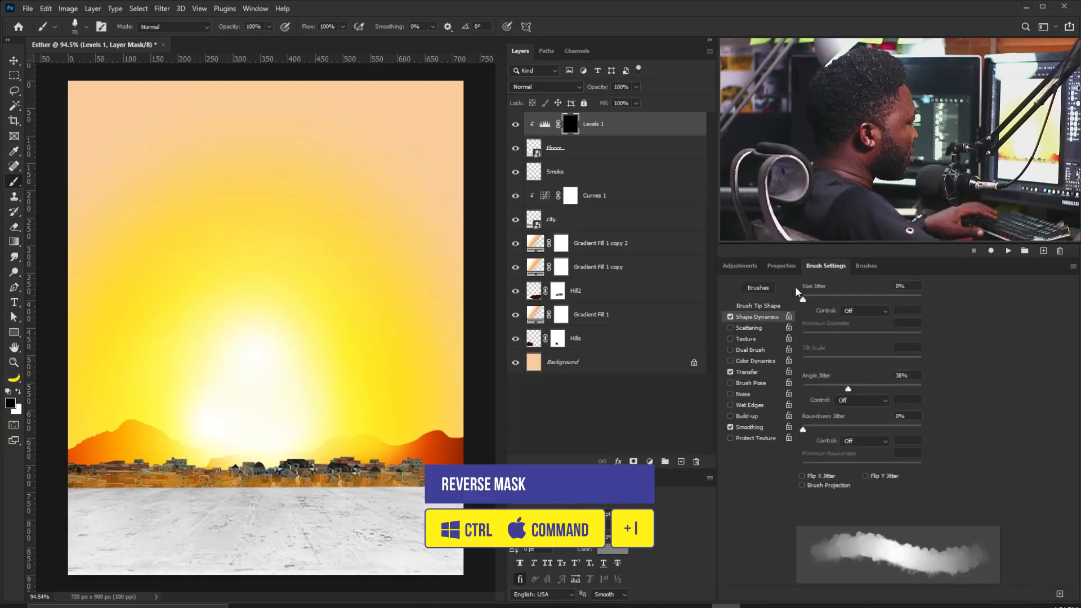
click(758, 306)
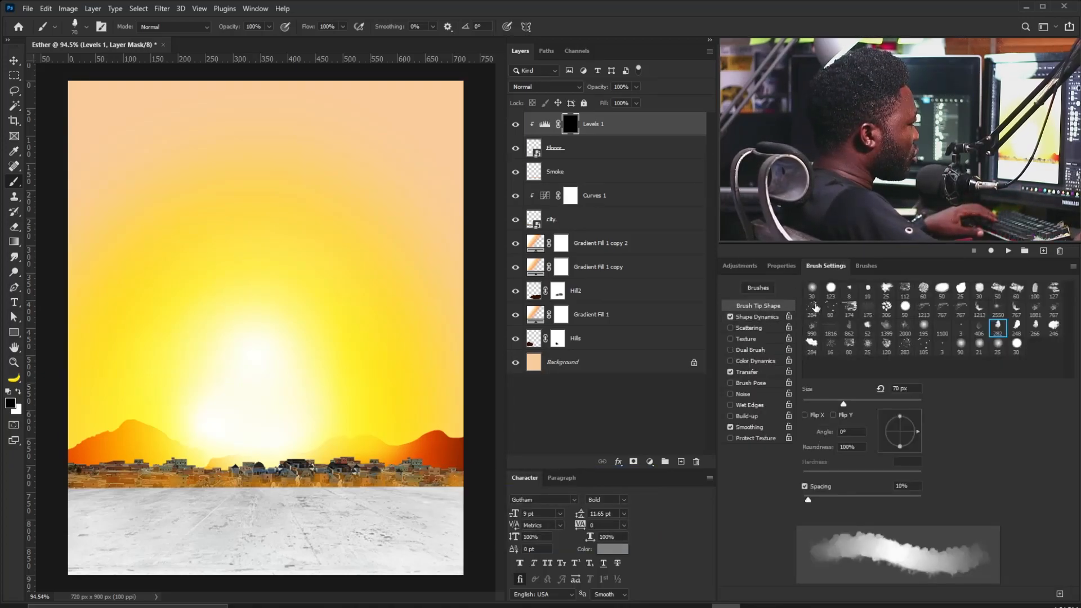
click(812, 290)
key(bracketright)
key(bracketright)
key(bracketright)
key(bracketright)
key(bracketright)
key(bracketright)
key(bracketright)
key(bracketright)
key(bracketright)
key(bracketright)
key(bracketright)
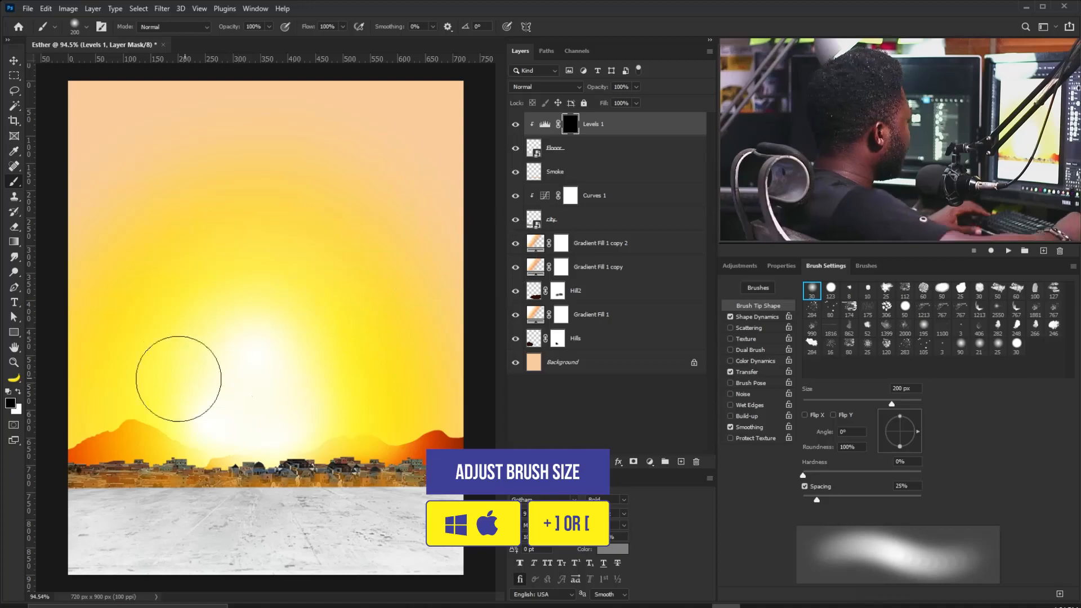
- Paint white on the Levels mask across the front and sides of the floor, reducing the brush to 175 px, to darken those areas
click(19, 392)
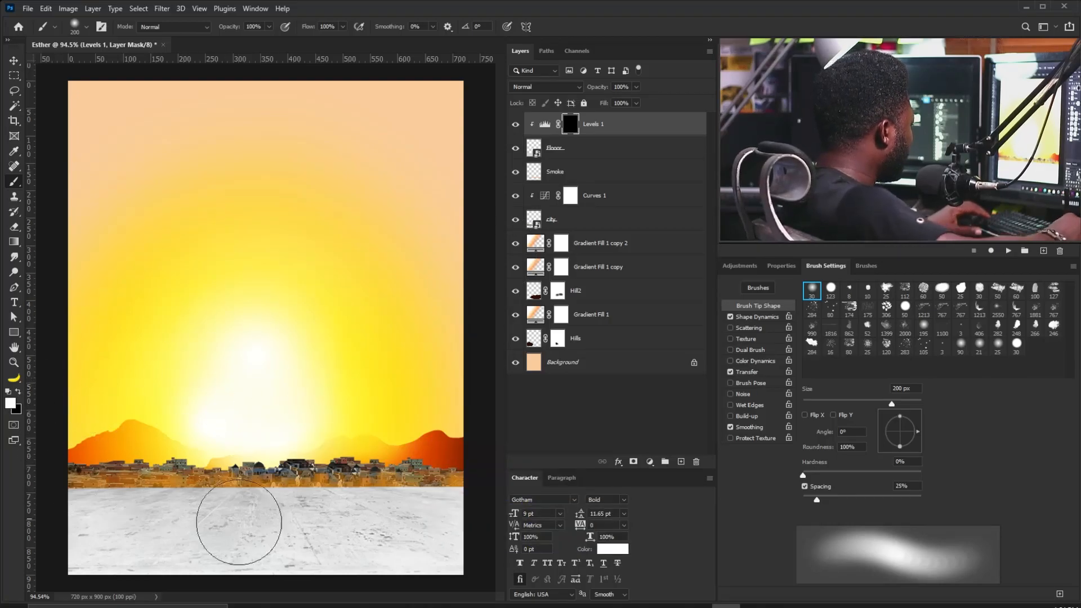
mouse_move(140, 561)
mouse_down()
mouse_move(193, 560)
mouse_move(63, 576)
mouse_move(347, 572)
mouse_move(458, 538)
mouse_move(378, 569)
mouse_move(439, 532)
mouse_up()
key(bracketleft)
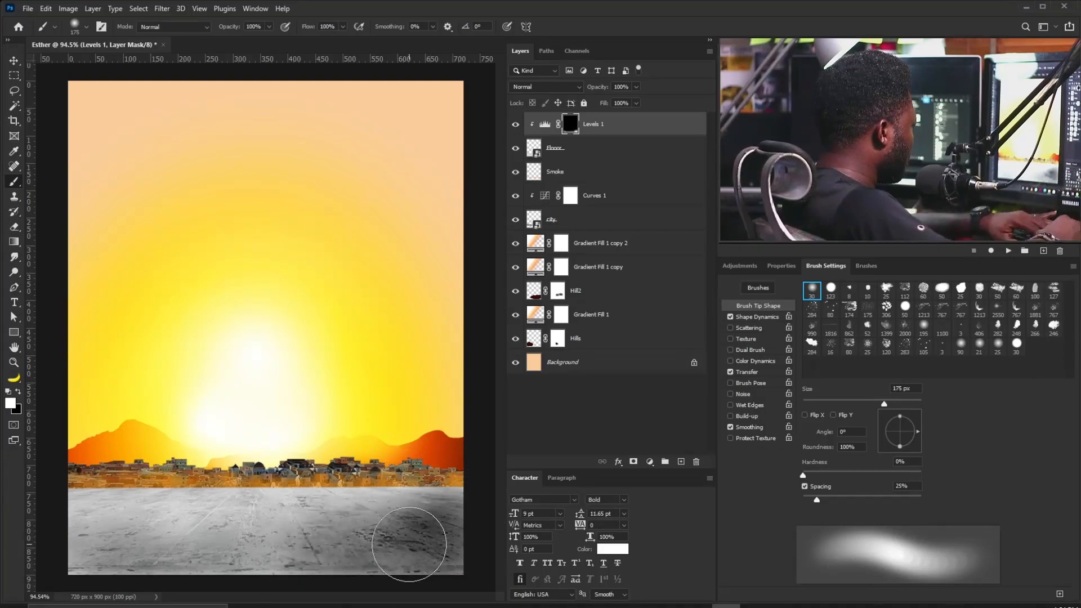
mouse_move(410, 545)
mouse_down()
mouse_move(109, 577)
mouse_move(349, 570)
mouse_move(407, 537)
mouse_move(449, 534)
mouse_move(265, 579)
mouse_move(58, 566)
mouse_up()
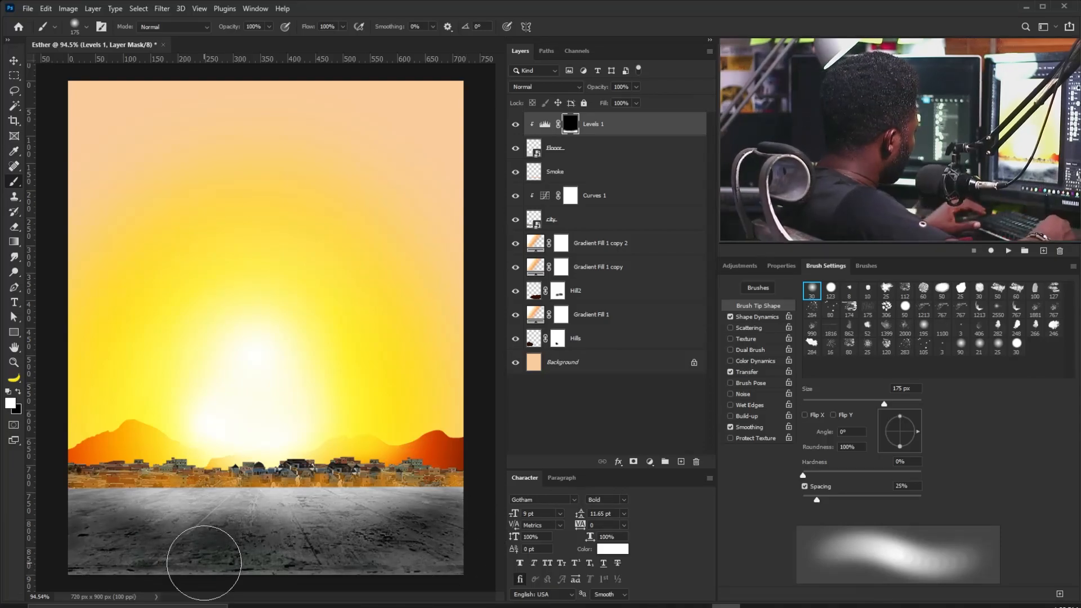
key(x)
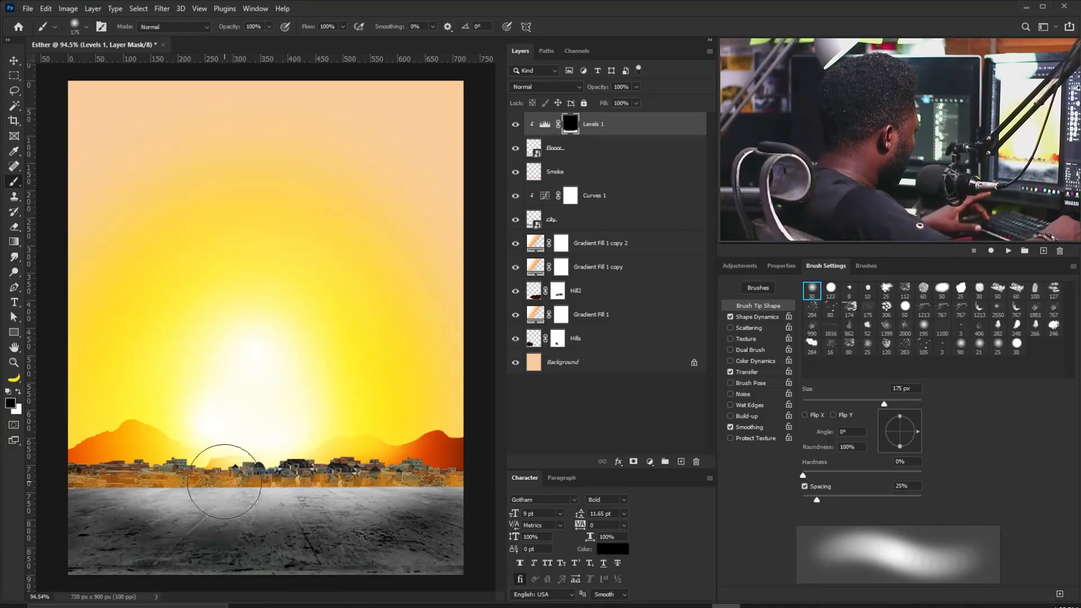
key(x)
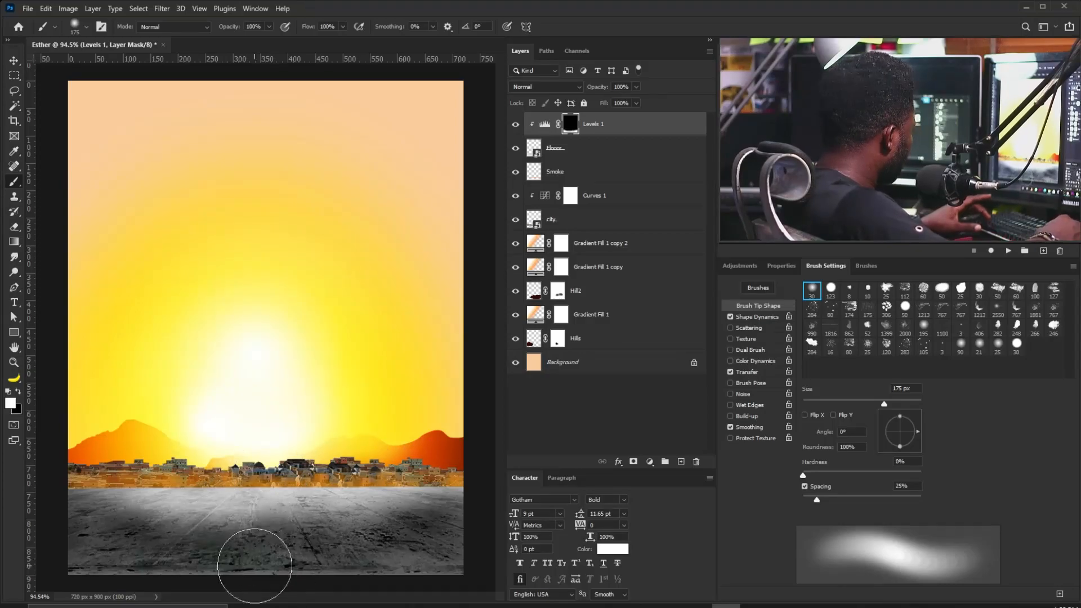
- Create a new layer named F_Shadow above the Levels 1 adjustment
alt+click(681, 461)
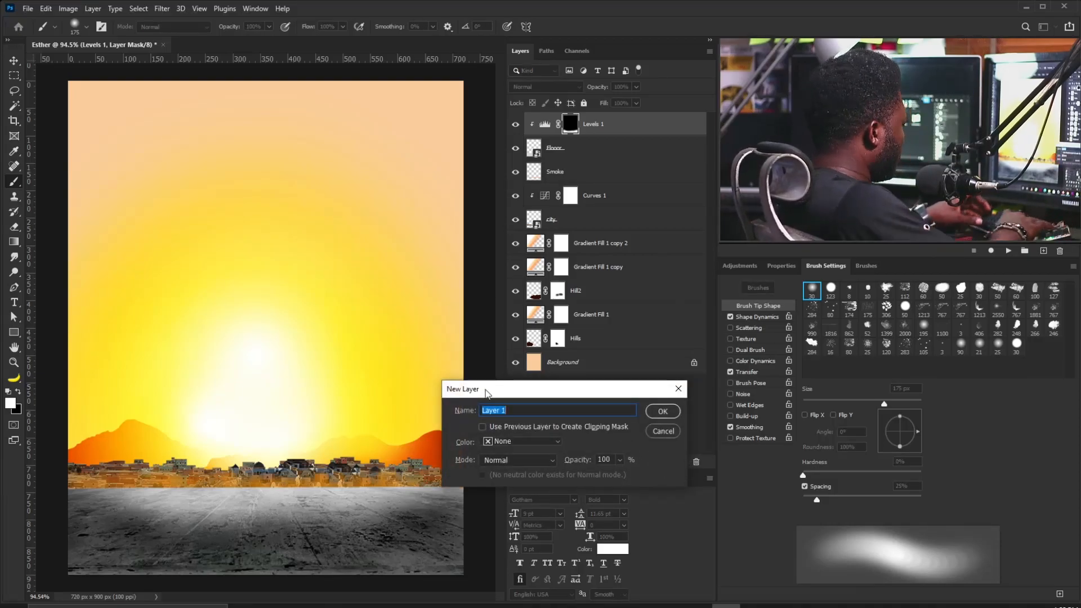
text(S)
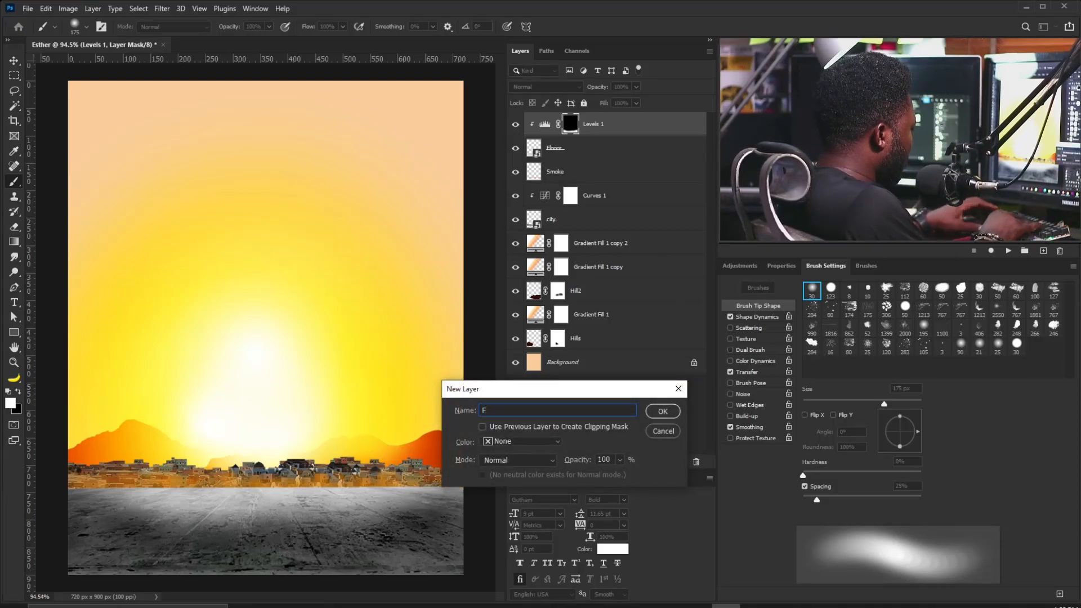
text(_Shadow)
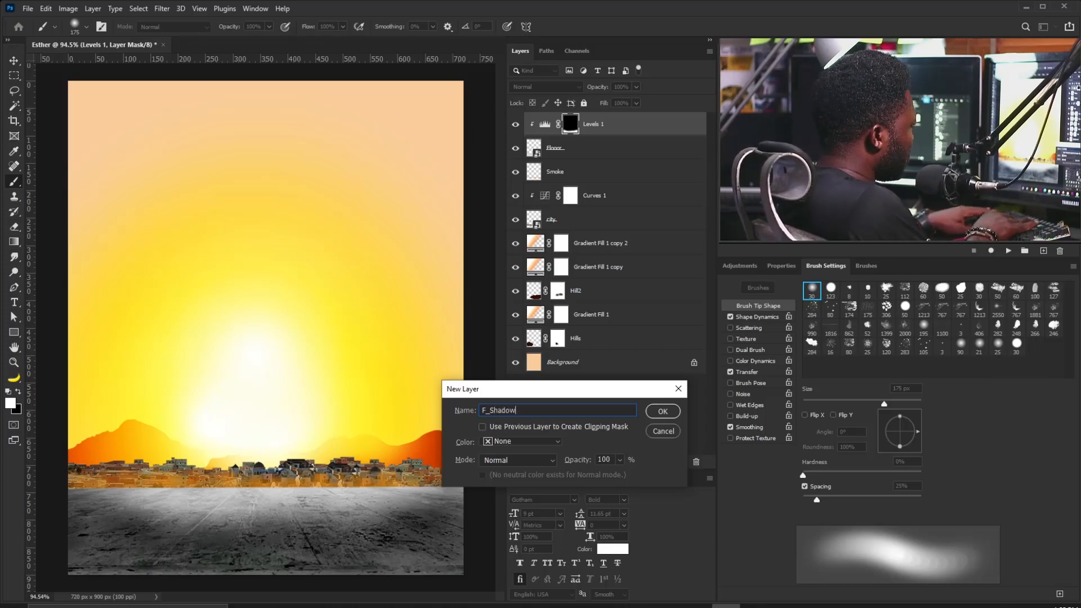
key(Return)
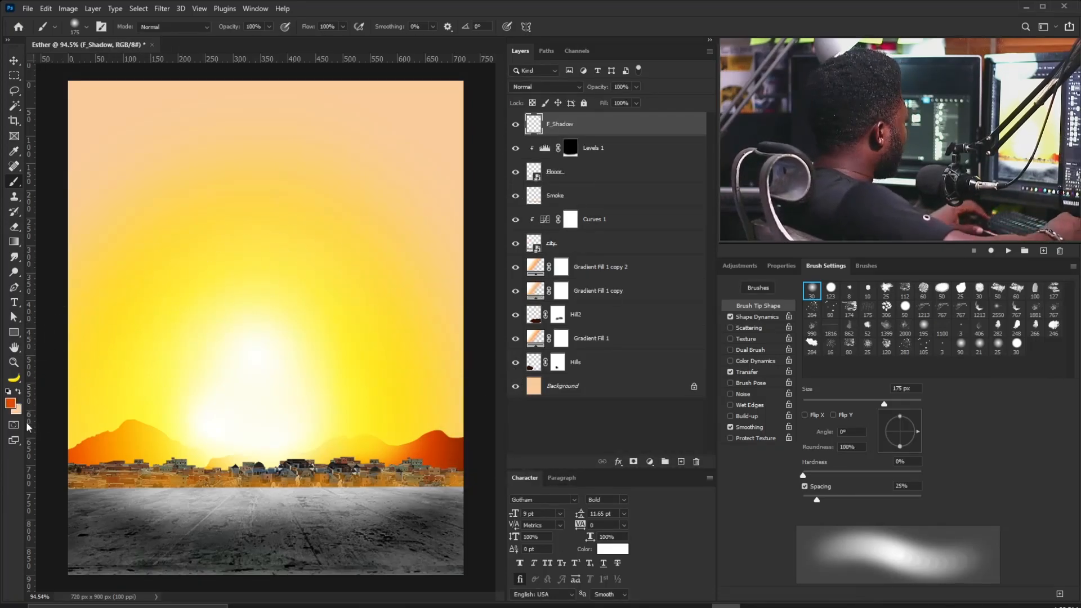
- Paint a very dark brown shadow over the front of the floor on F_Shadow and set the layer's blend mode to Multiply
click(10, 403)
text(230f06)
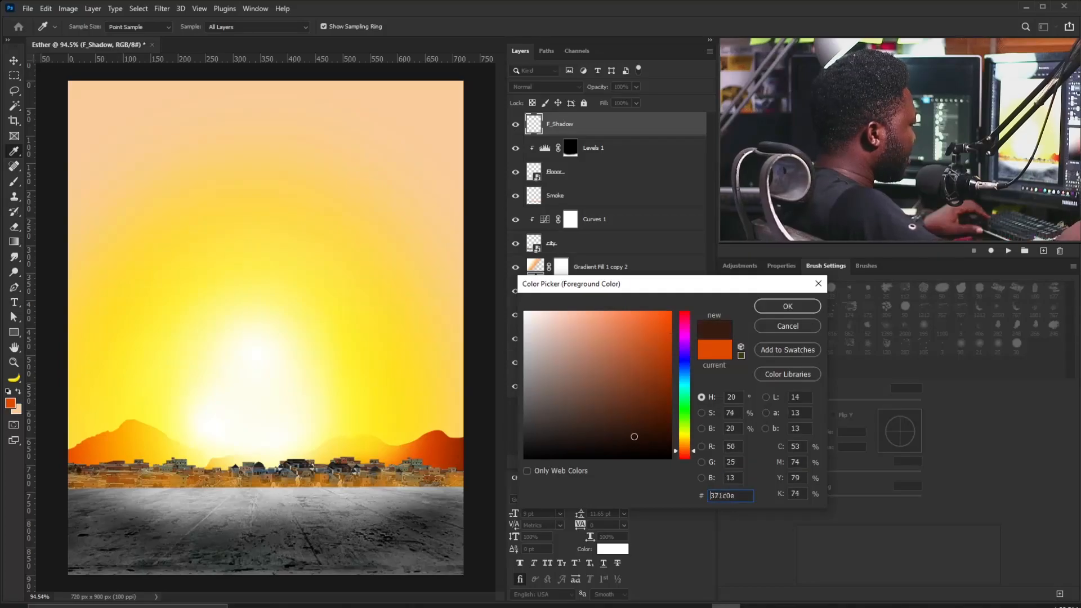
click(789, 305)
key(b)
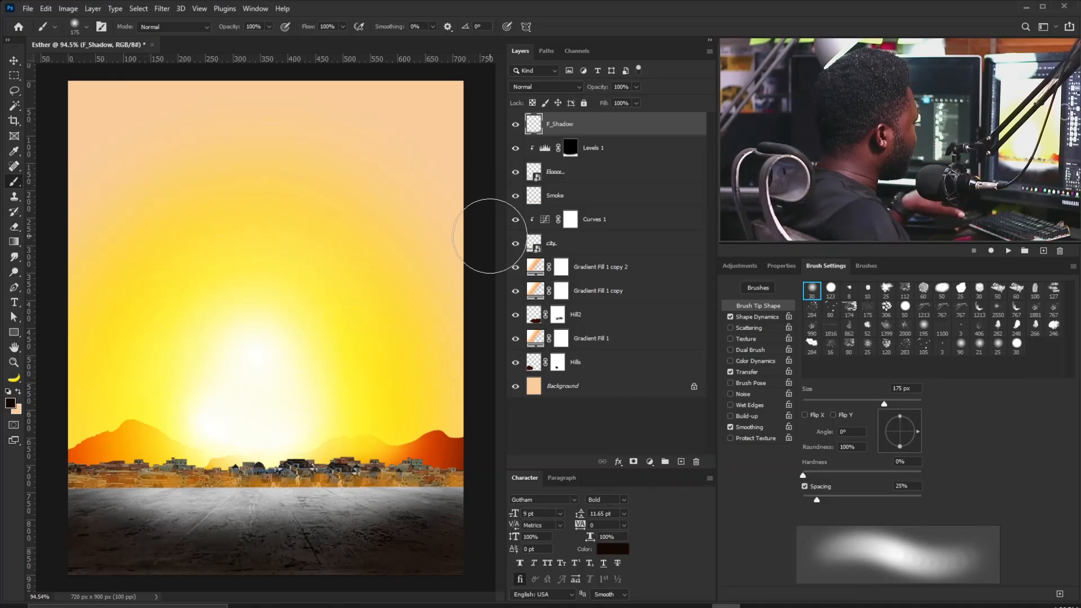
click(545, 87)
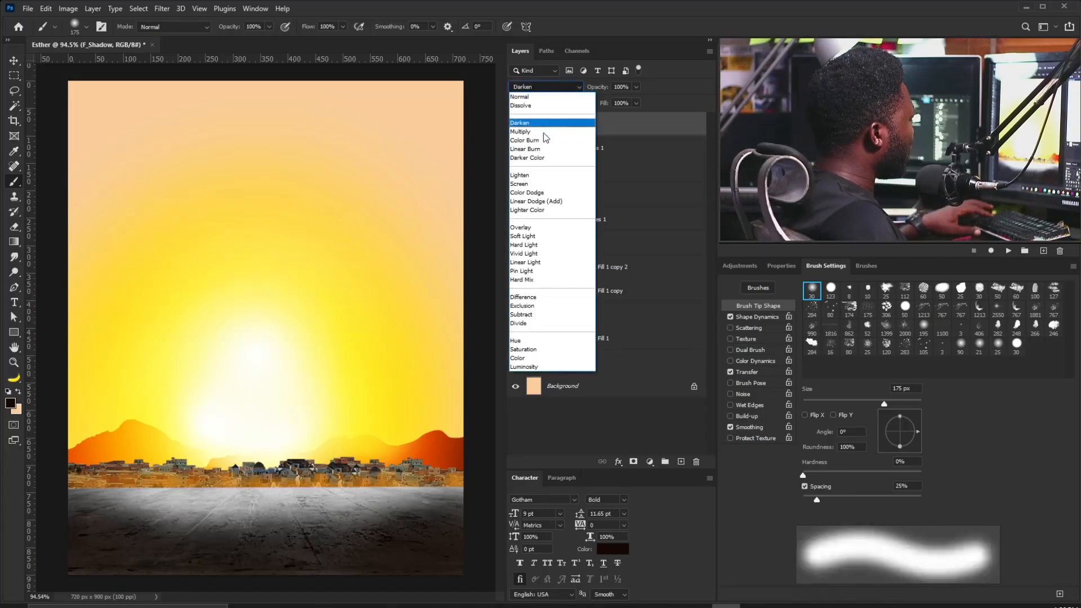
click(544, 132)
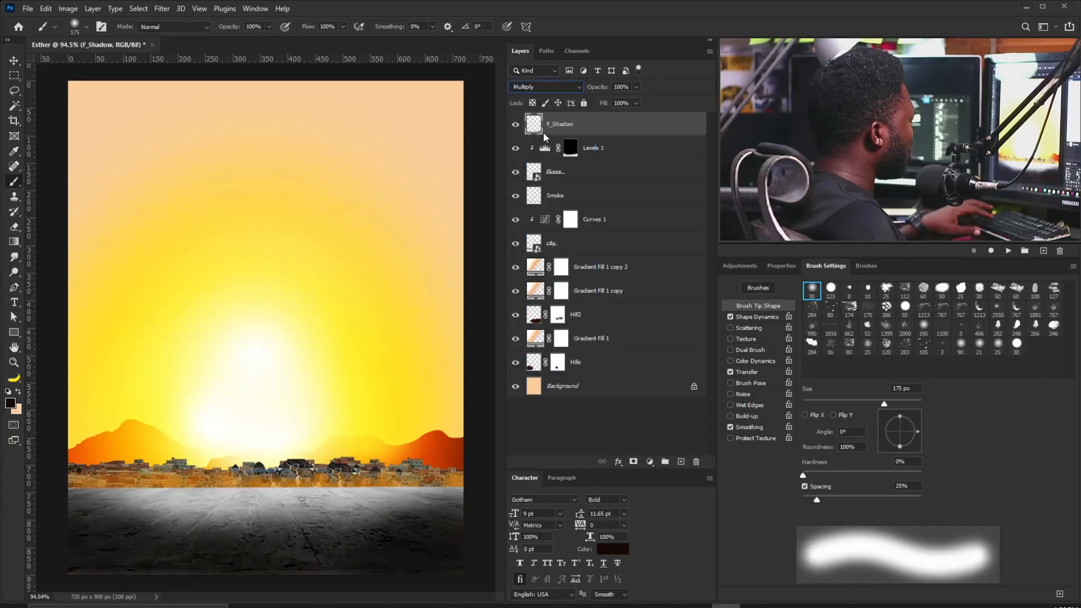
- Split the Blend If underlying-layer highlight slider of F_Shadow to 0 / 162 and apply the layer style
double_click(676, 126)
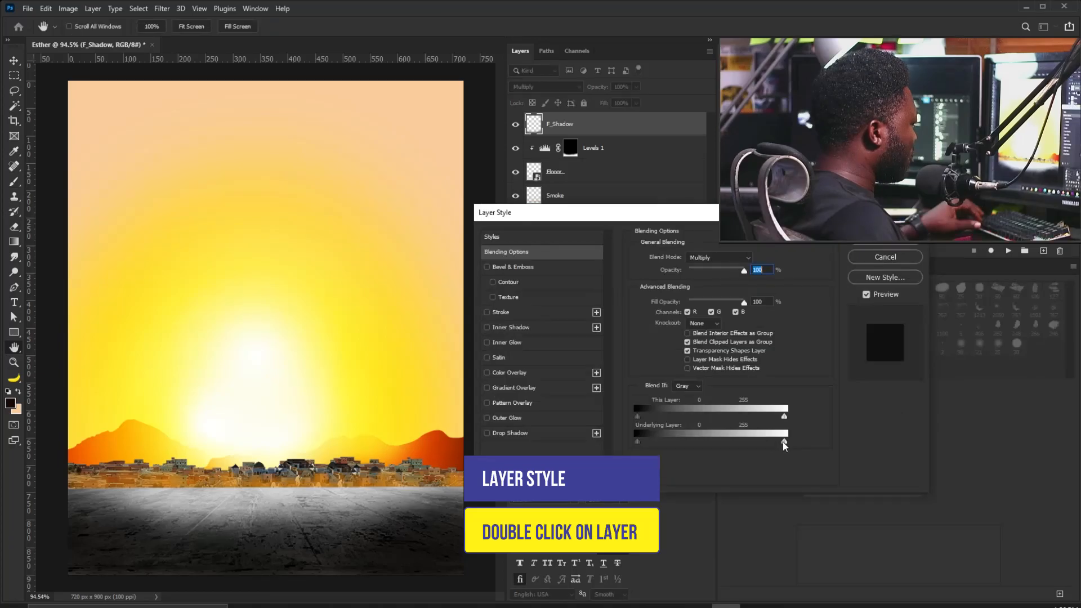
drag(705, 442, 739, 444)
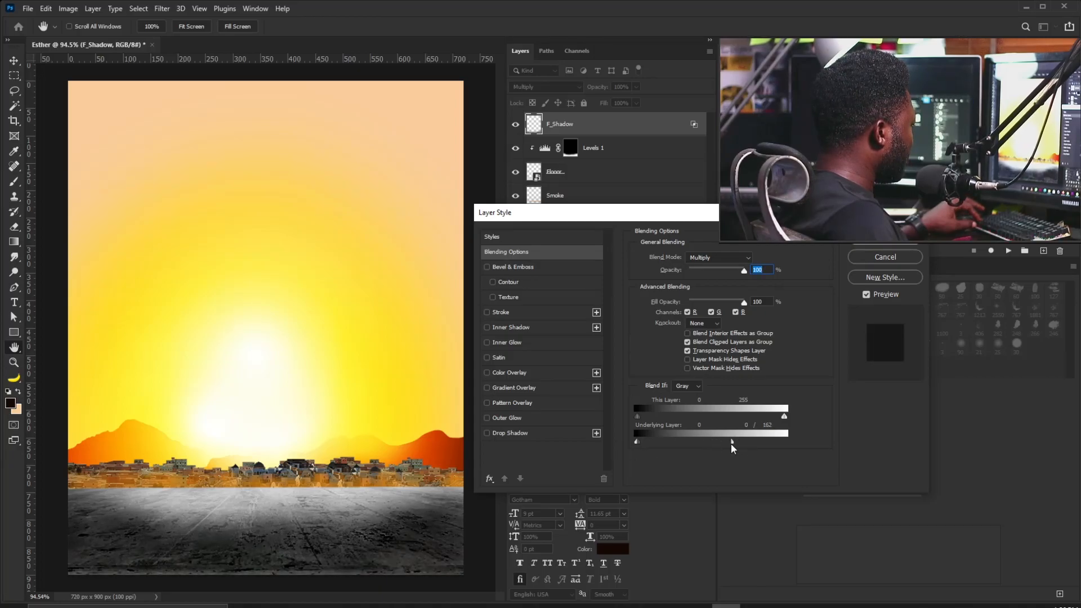
click(872, 243)
key(b)
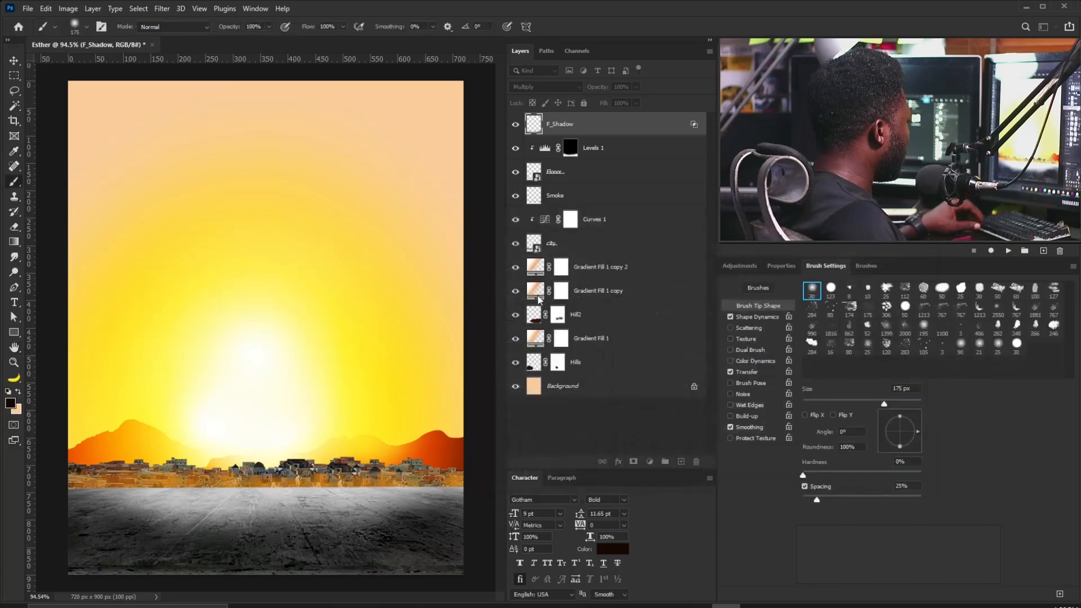
- Apply a 1 px Field Blur to the city smart object layer
key(v)
click(555, 172)
click(555, 195)
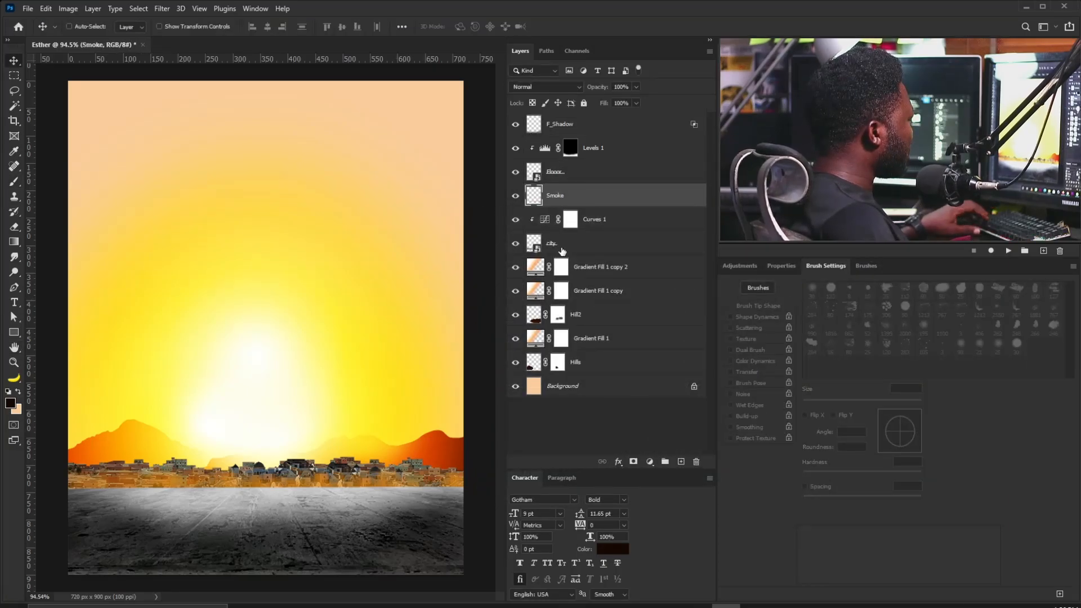
click(561, 247)
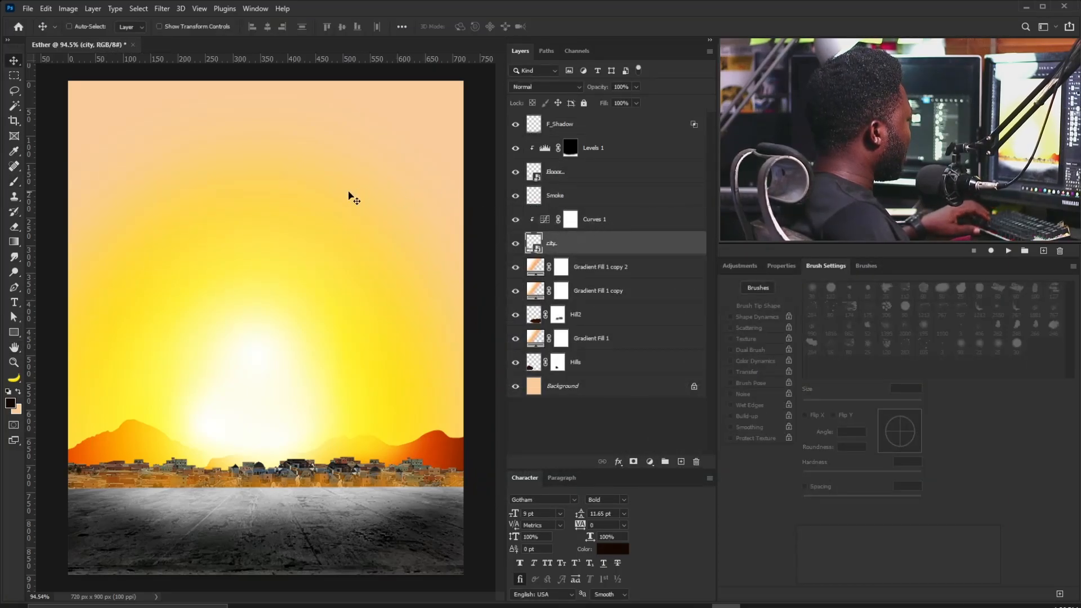
click(162, 8)
mouse_move(209, 156)
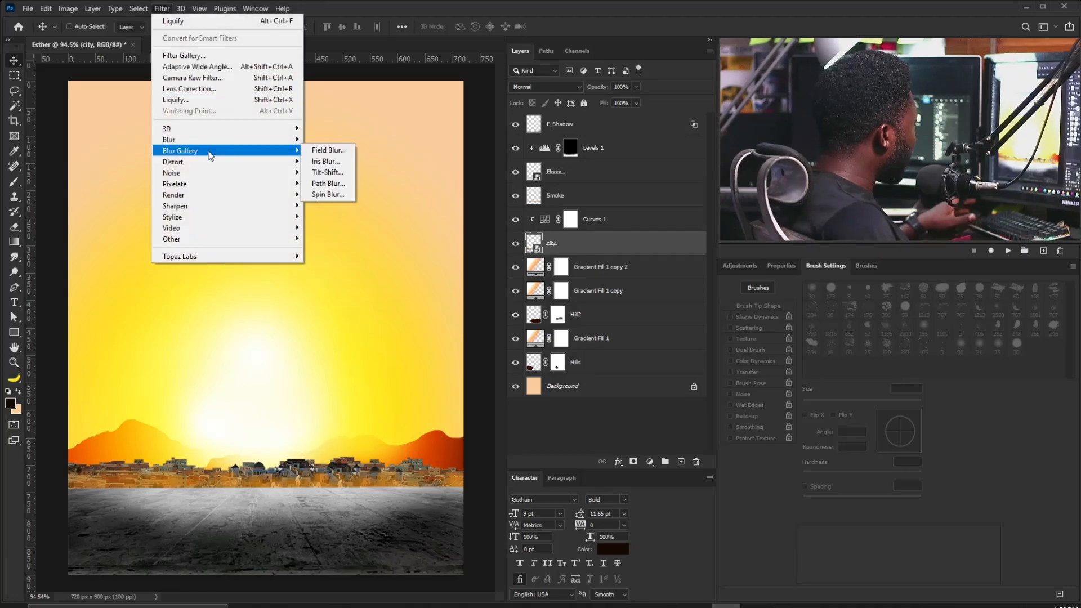
click(328, 150)
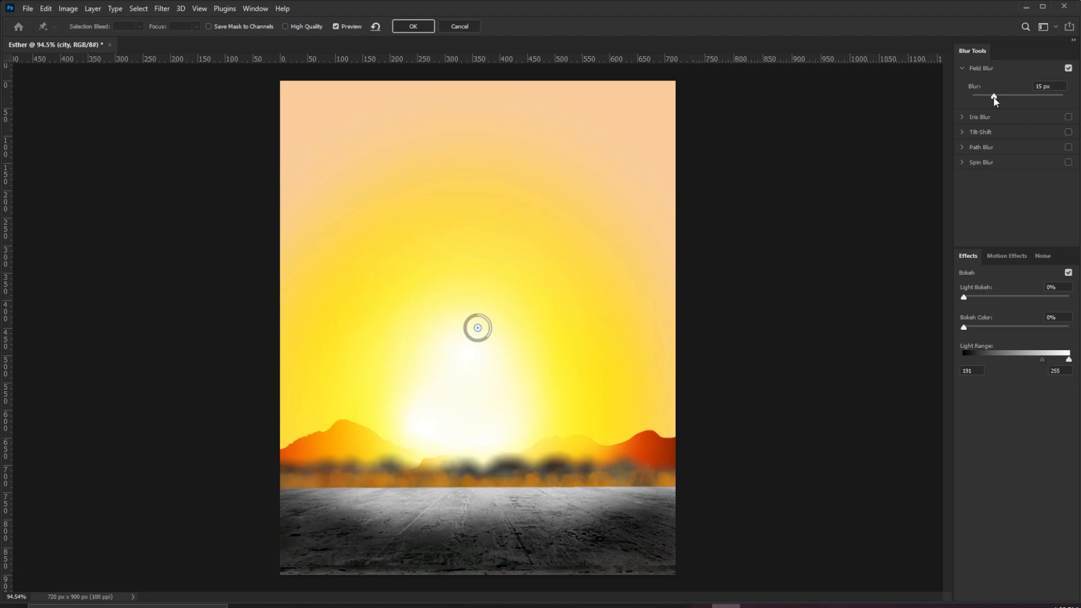
drag(986, 97, 981, 97)
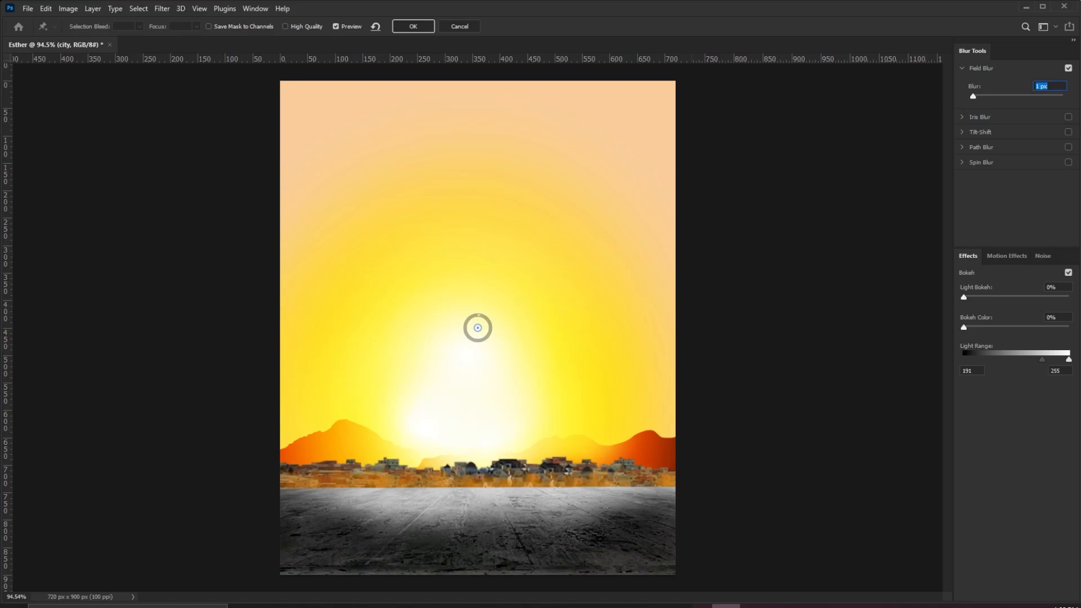
click(413, 27)
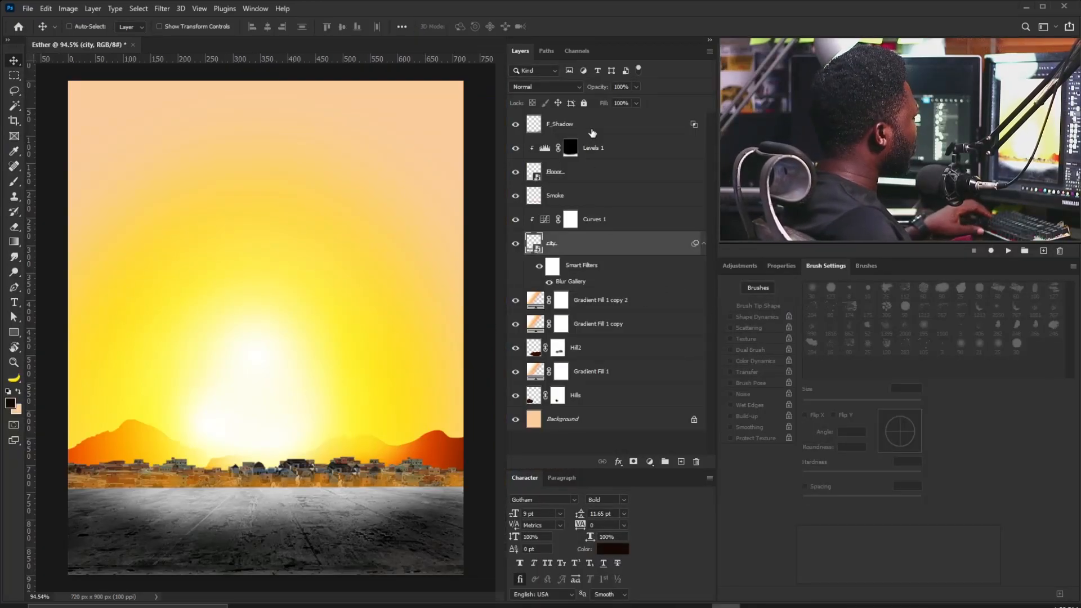
- Add a Black & White adjustment layer above F_Shadow and lower its opacity to about 88%
click(588, 129)
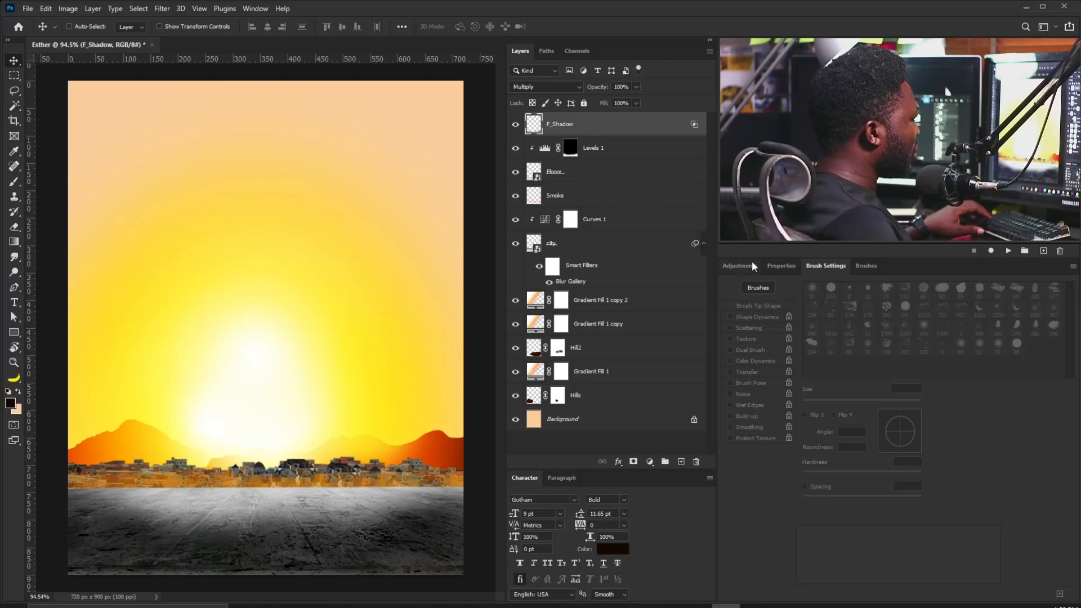
click(740, 263)
click(769, 308)
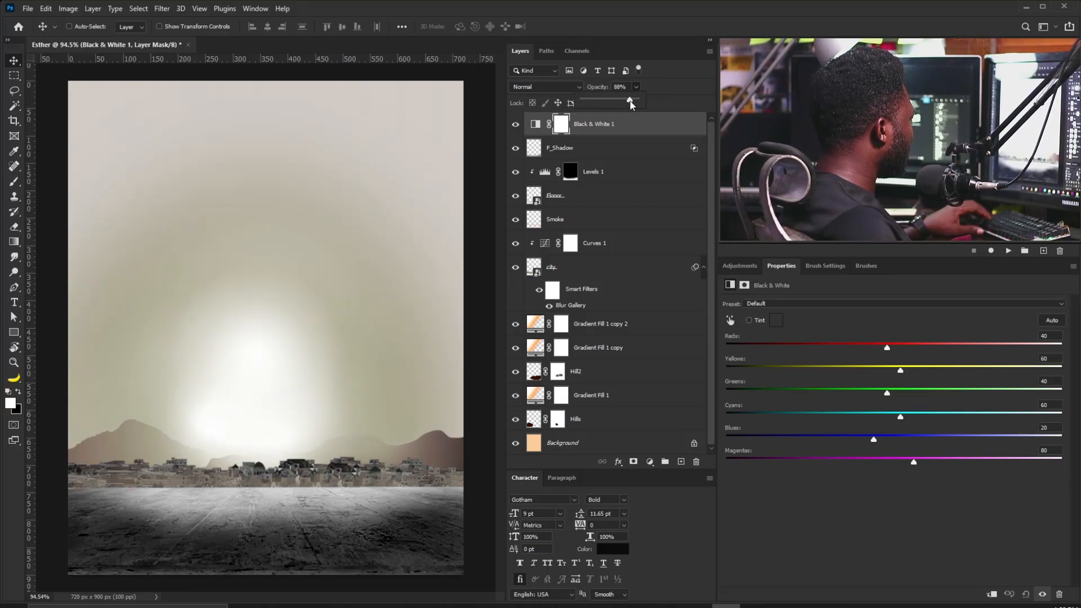
- Create a new layer named Dodge above the Black & White adjustment
alt+click(680, 462)
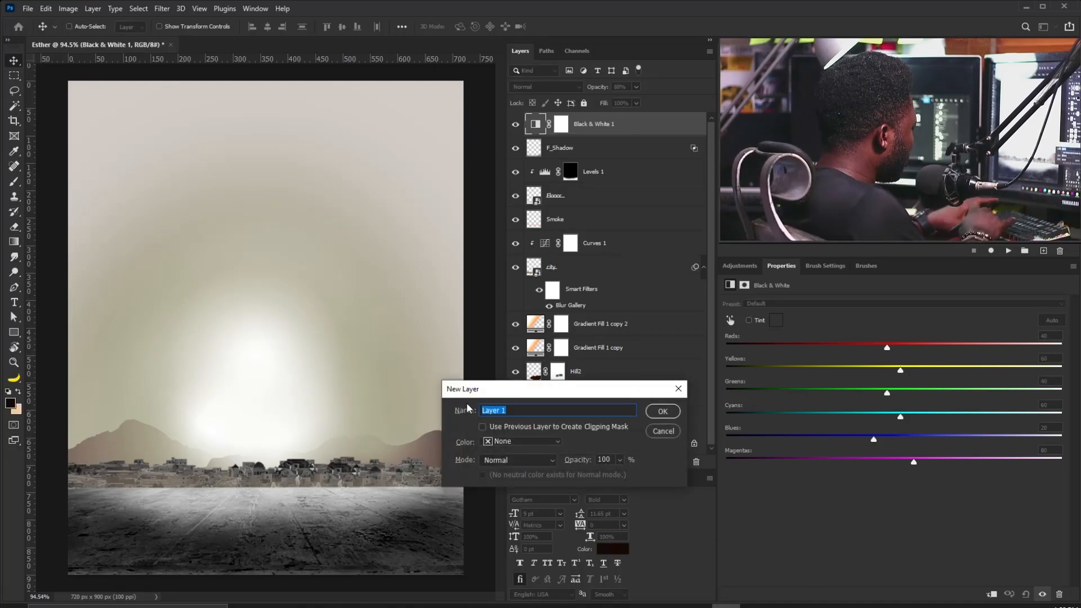
text(Dodge)
key(Tab)
key(Tab)
key(Tab)
click(663, 411)
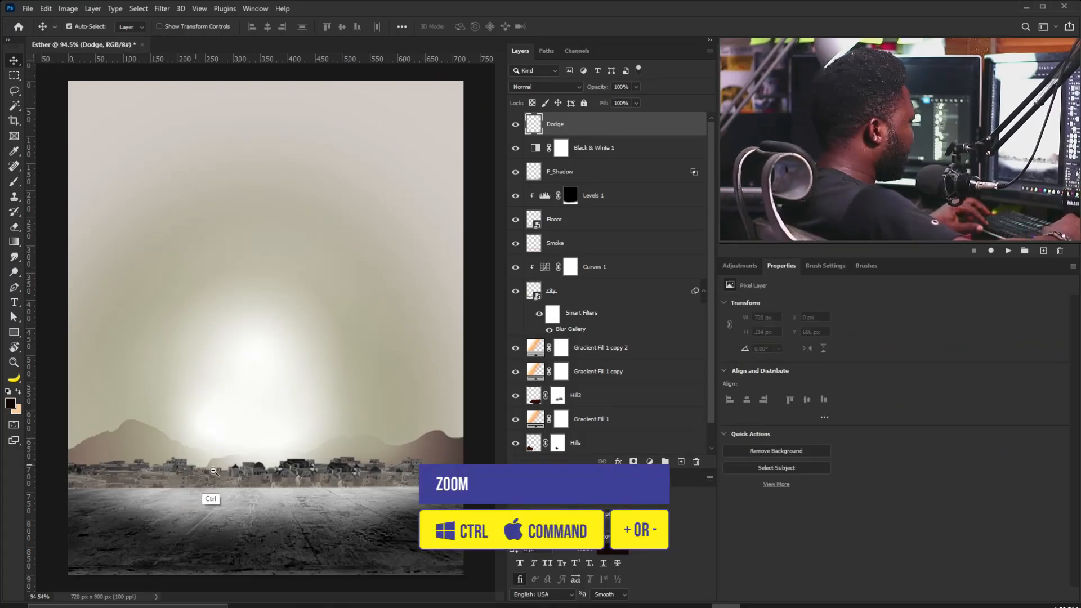
- Reduce the brush to about 40 px and make the peach colour #facd9d the foreground colour
scroll(195, 466, up, 1)
key(b)
key(bracketleft)
key(bracketleft)
key(bracketleft)
key(bracketleft)
key(bracketleft)
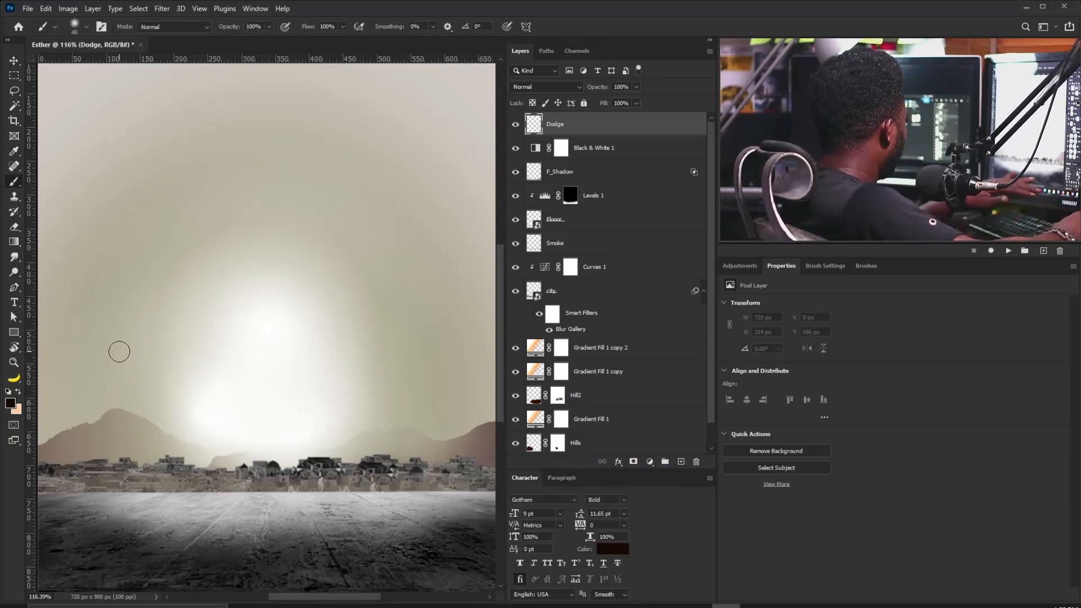
click(11, 403)
click(768, 327)
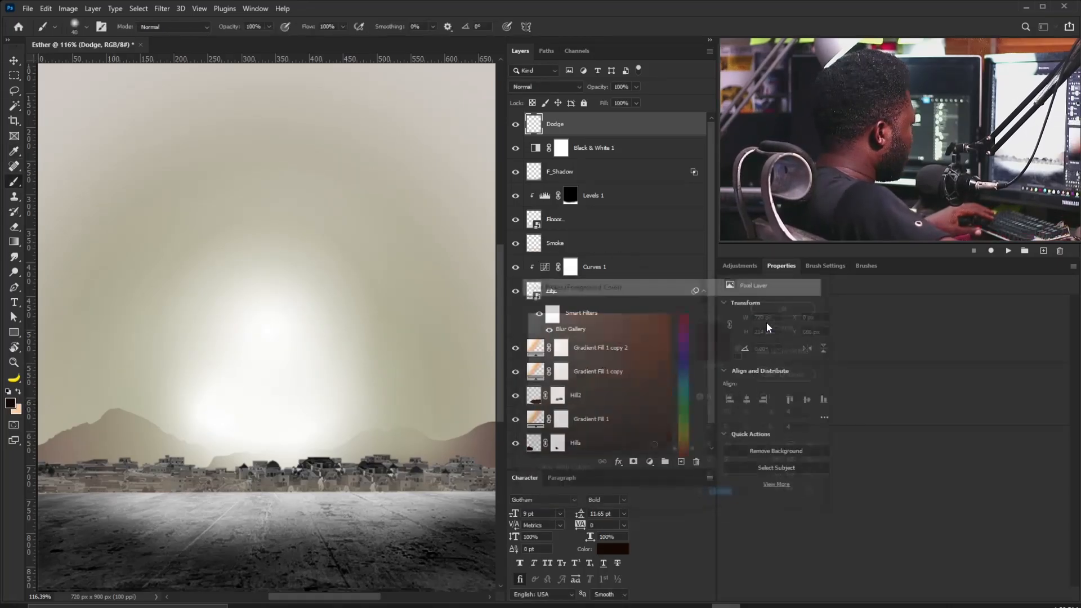
click(18, 392)
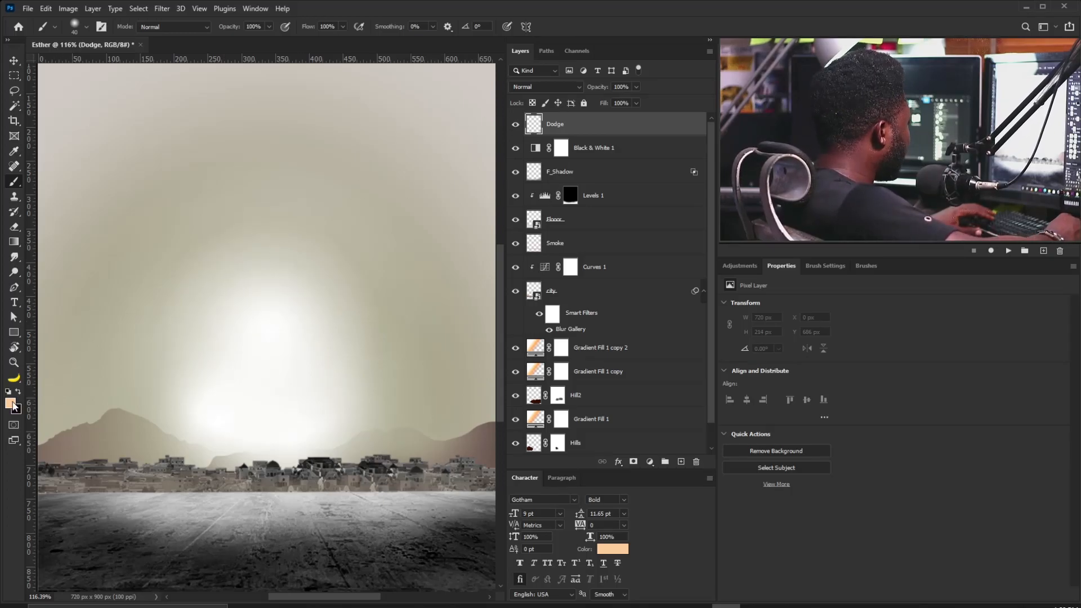
click(13, 404)
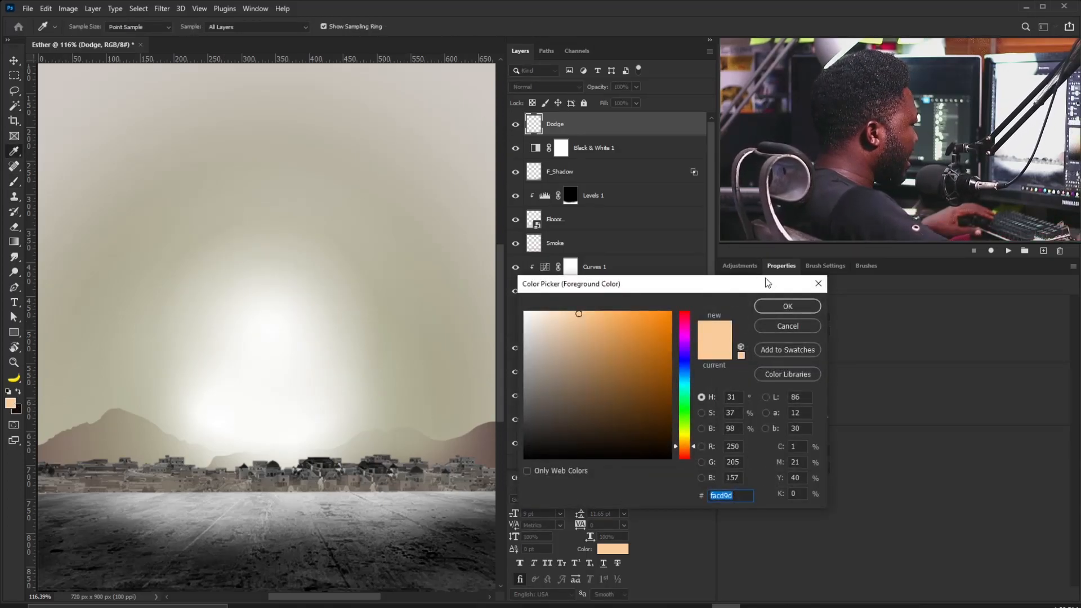
click(792, 304)
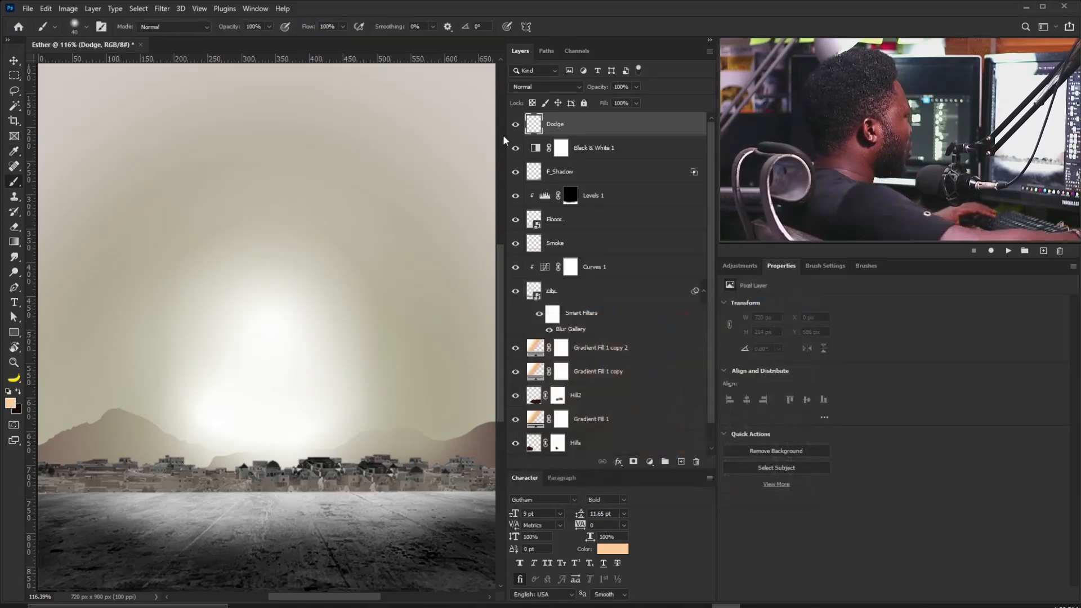
- Disable Transparency Shapes Layer for the Dodge layer and set its blend mode to Color Dodge
double_click(679, 126)
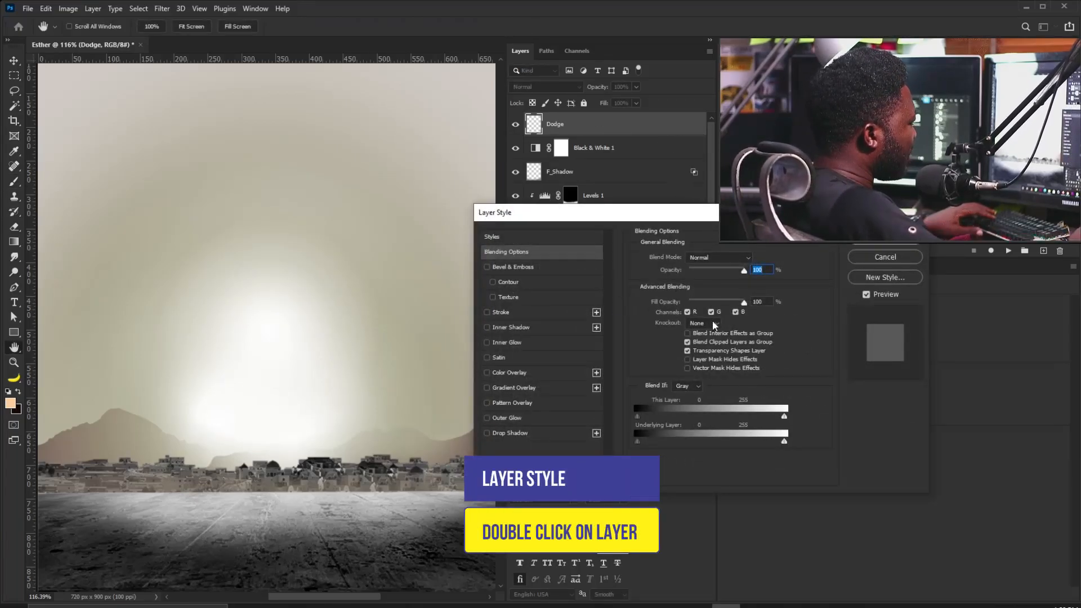
click(687, 351)
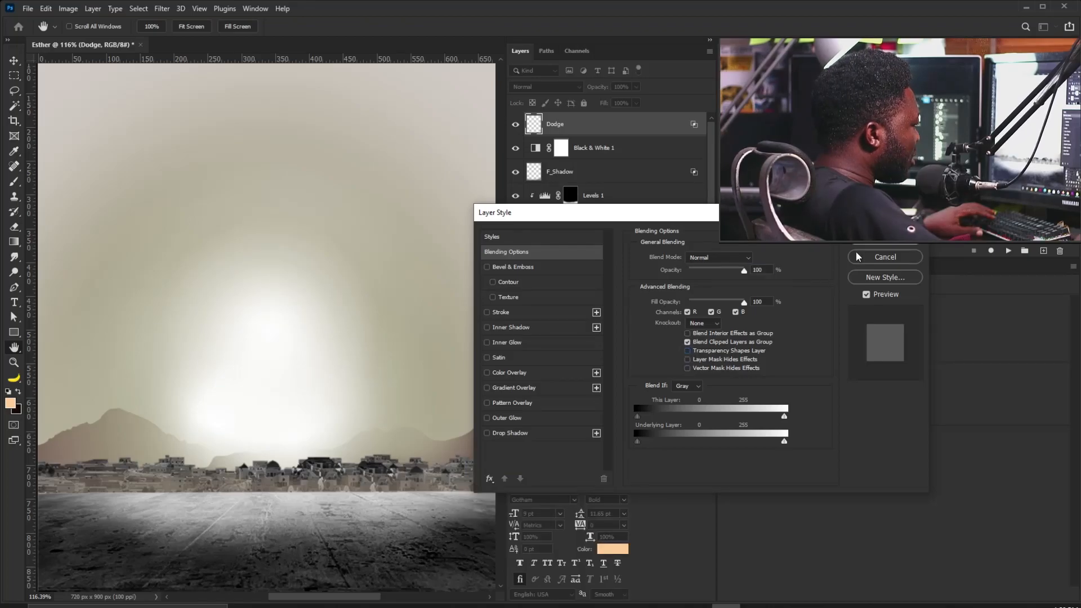
click(882, 243)
key(b)
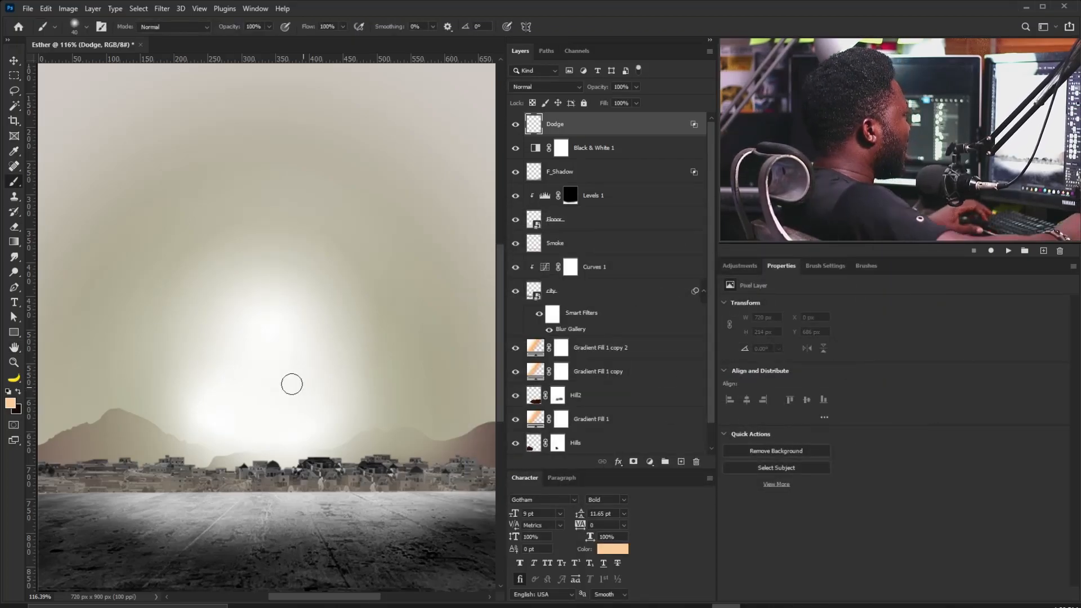
click(531, 88)
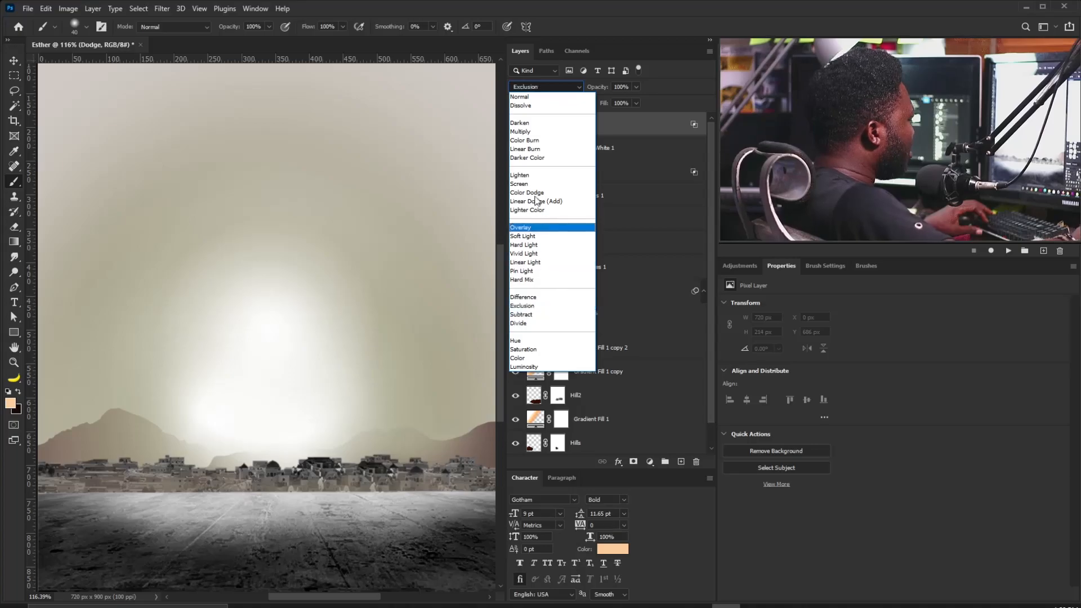
click(538, 197)
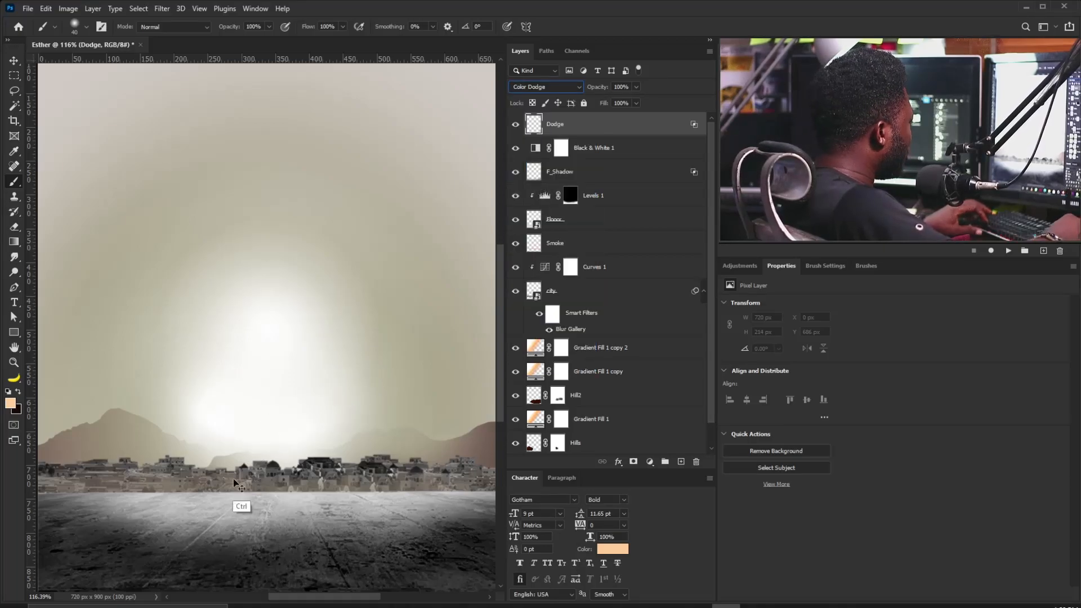
- Paint a peach glow on Dodge along the floor's back edge below the city, adjusting the brush size up to 60 px
drag(192, 478, 207, 491)
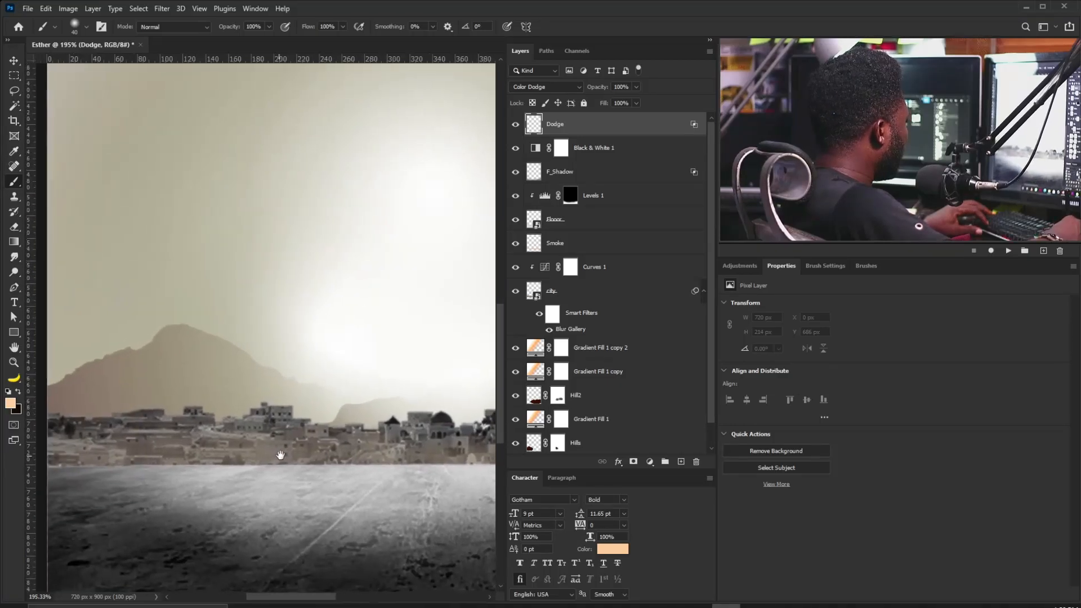
mouse_move(145, 471)
mouse_down()
mouse_move(399, 468)
mouse_move(217, 480)
mouse_move(282, 488)
mouse_move(265, 476)
mouse_move(367, 467)
mouse_up()
key(bracketleft)
scroll(315, 478, right, 3)
mouse_move(265, 490)
mouse_down()
mouse_move(295, 479)
mouse_move(479, 473)
mouse_up()
scroll(425, 353, down, 3)
key(bracketright)
key(bracketright)
key(bracketright)
key(bracketright)
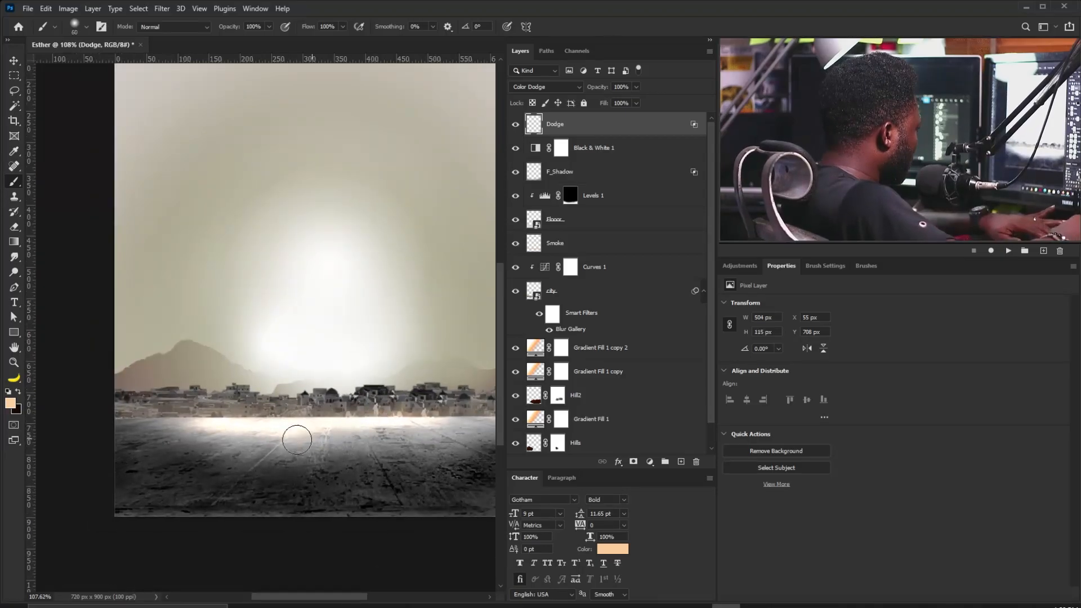
drag(312, 439, 296, 434)
- Soften the floor glow on Dodge with the soft eraser enlarged to 70 px
scroll(304, 443, up, 2)
key(e)
key(bracketright)
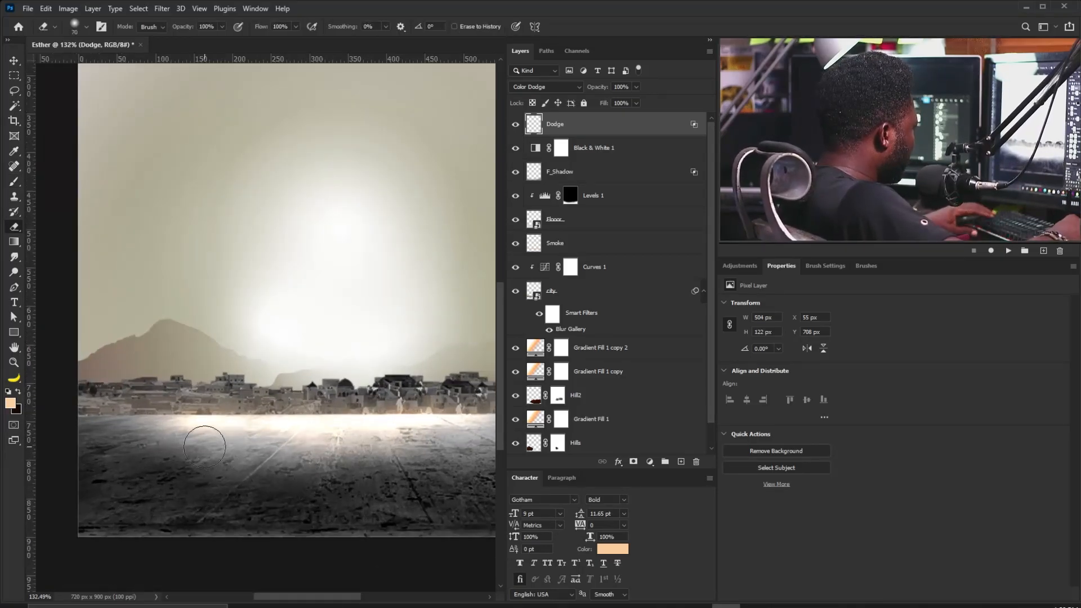
drag(321, 431, 369, 432)
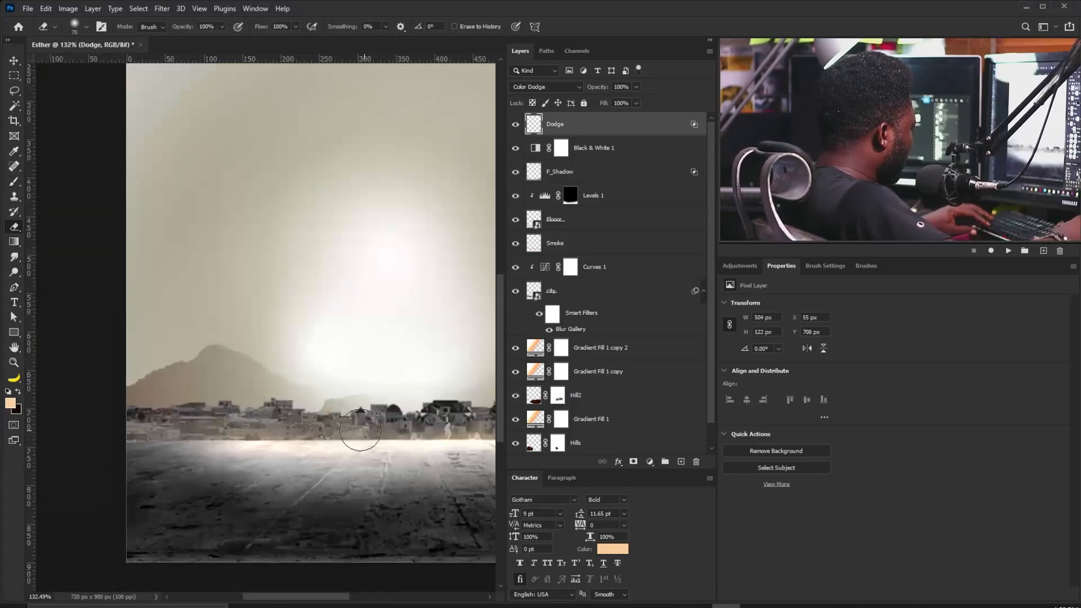
- Paint peach light on Dodge along the base of the city and the horizon with a 20 px brush
key(b)
key(bracketleft)
key(bracketleft)
key(bracketleft)
key(bracketleft)
mouse_move(255, 434)
mouse_down()
mouse_move(245, 436)
mouse_move(349, 441)
mouse_up()
mouse_move(349, 440)
mouse_down()
mouse_move(198, 460)
mouse_move(311, 460)
mouse_move(184, 474)
mouse_up()
drag(264, 475, 528, 462)
mouse_move(169, 465)
mouse_down()
mouse_move(112, 465)
mouse_move(169, 467)
mouse_move(150, 461)
mouse_up()
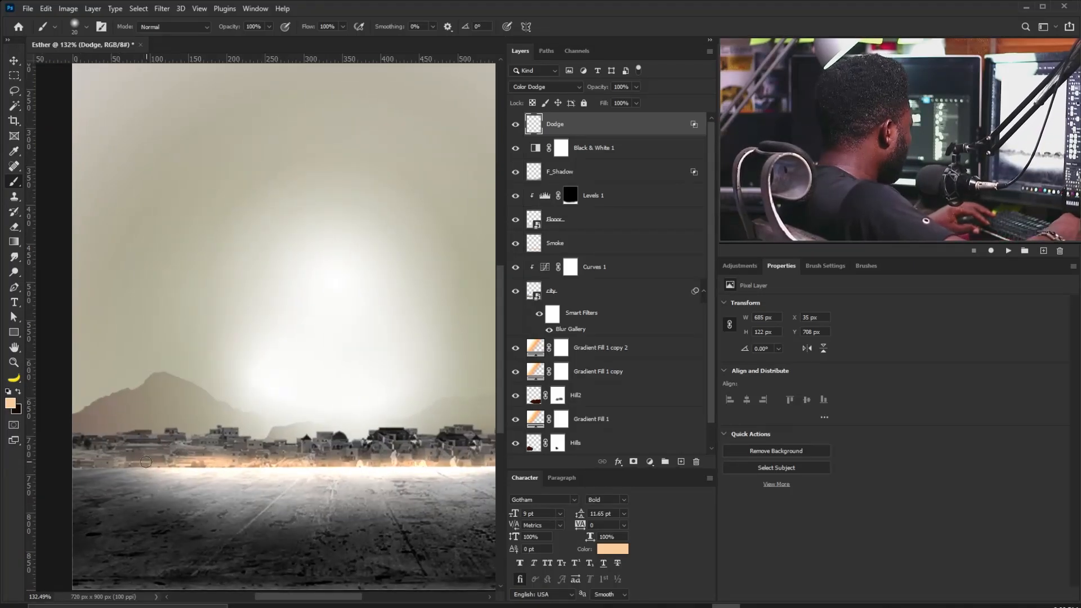
drag(381, 302, 367, 332)
drag(278, 446, 239, 478)
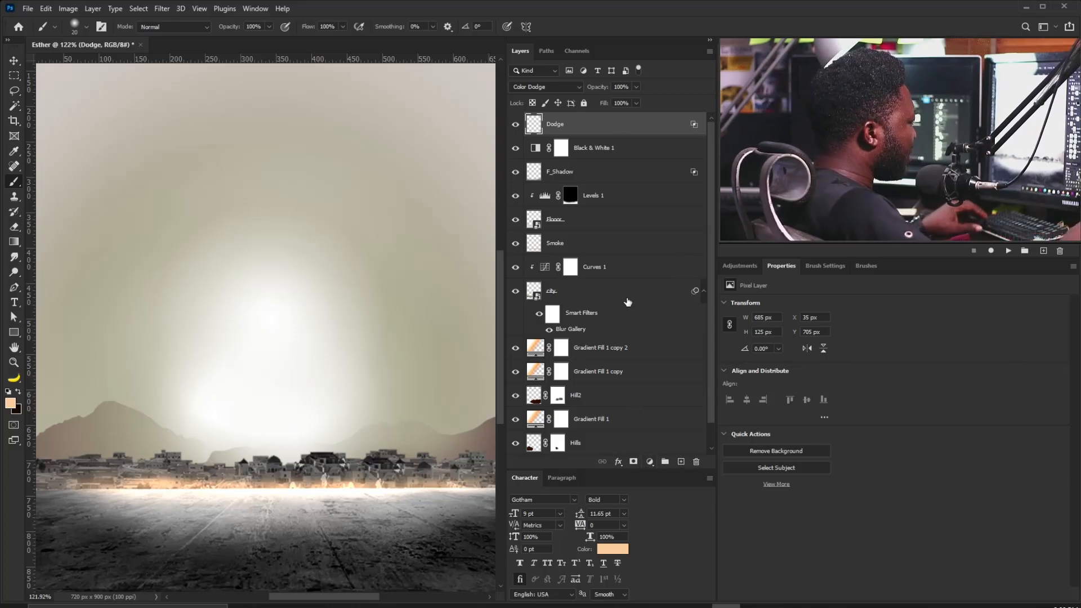
- Add a Gradient Map adjustment above Dodge and set the colour of its first stop to dark red #3d0808
click(745, 264)
click(800, 323)
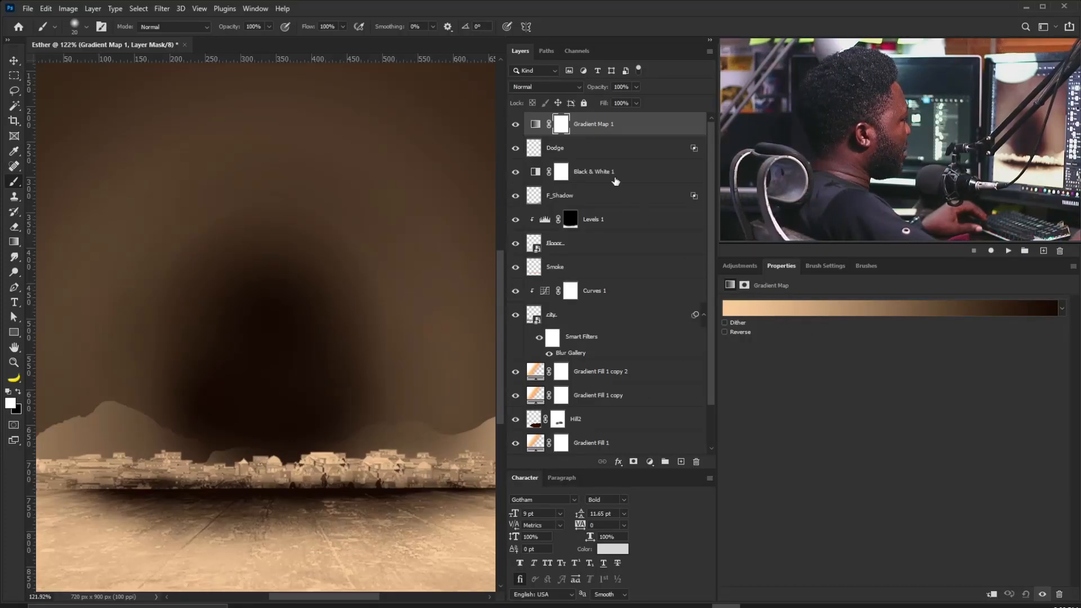
click(730, 285)
click(752, 314)
click(654, 424)
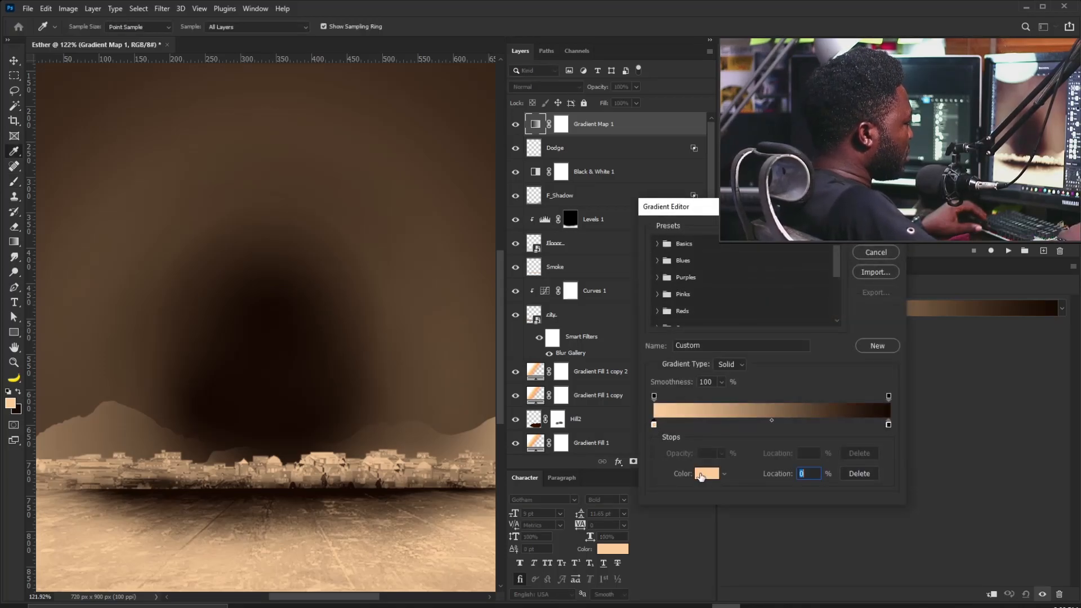
click(705, 474)
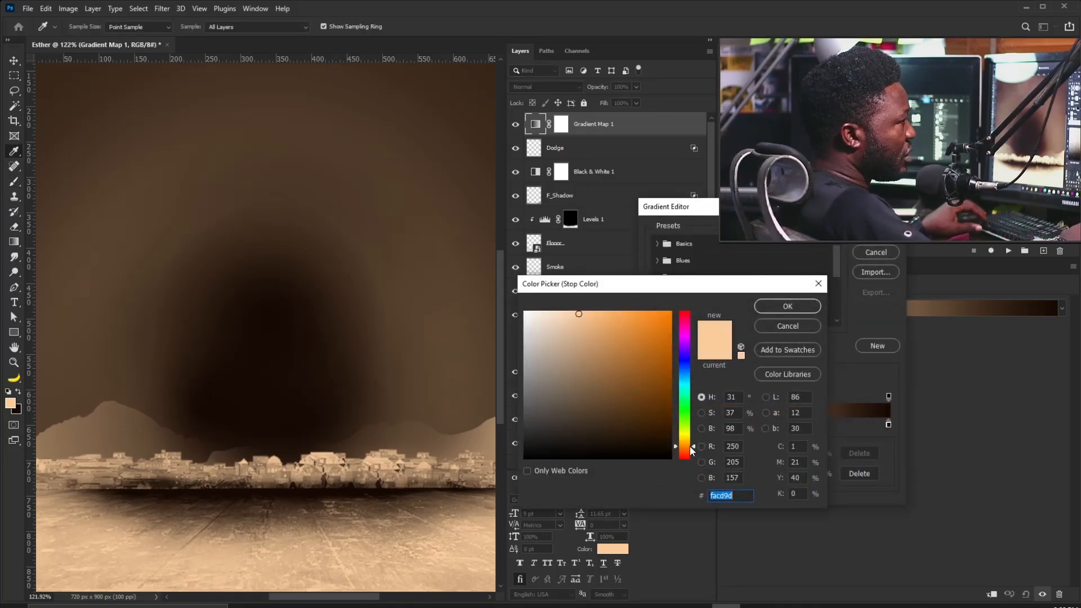
drag(690, 446, 690, 459)
mouse_move(651, 425)
mouse_down()
mouse_move(645, 403)
mouse_move(653, 423)
mouse_up()
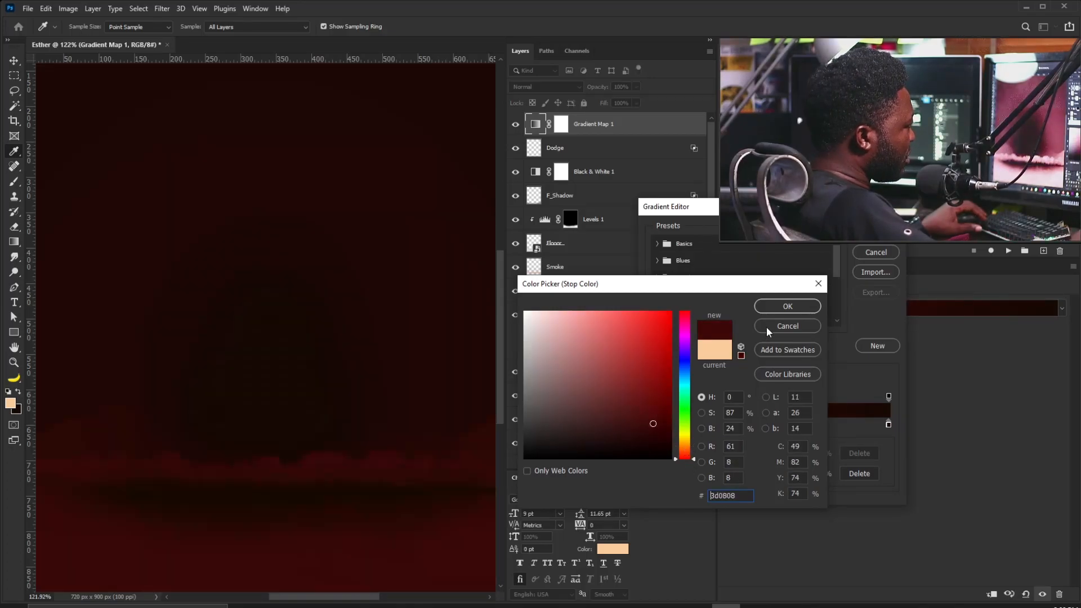
click(778, 305)
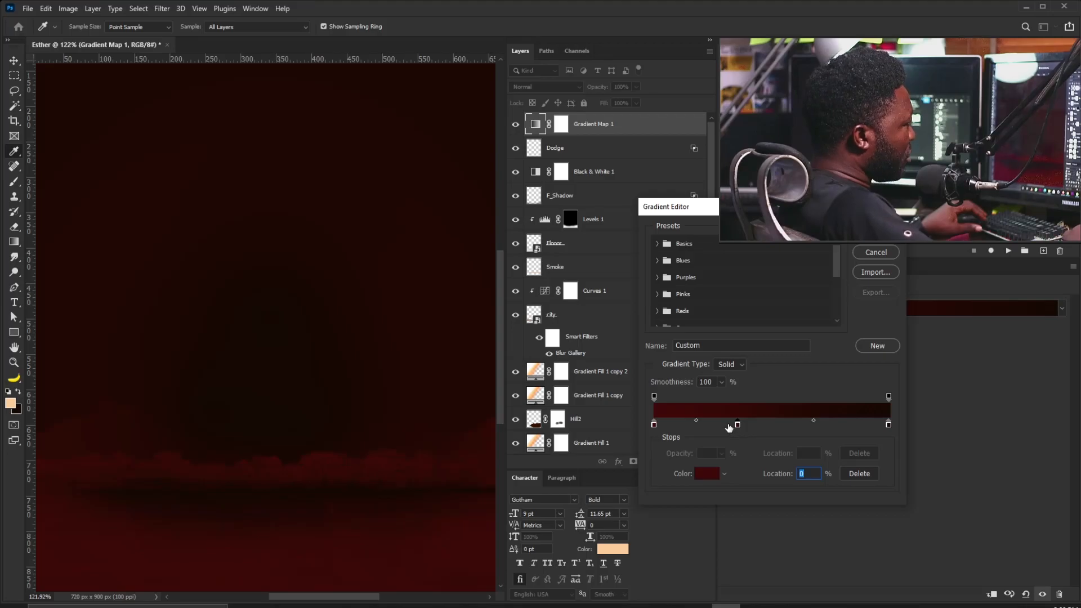
- Set the Gradient Map's second stop to deep orange-red #962502
click(706, 474)
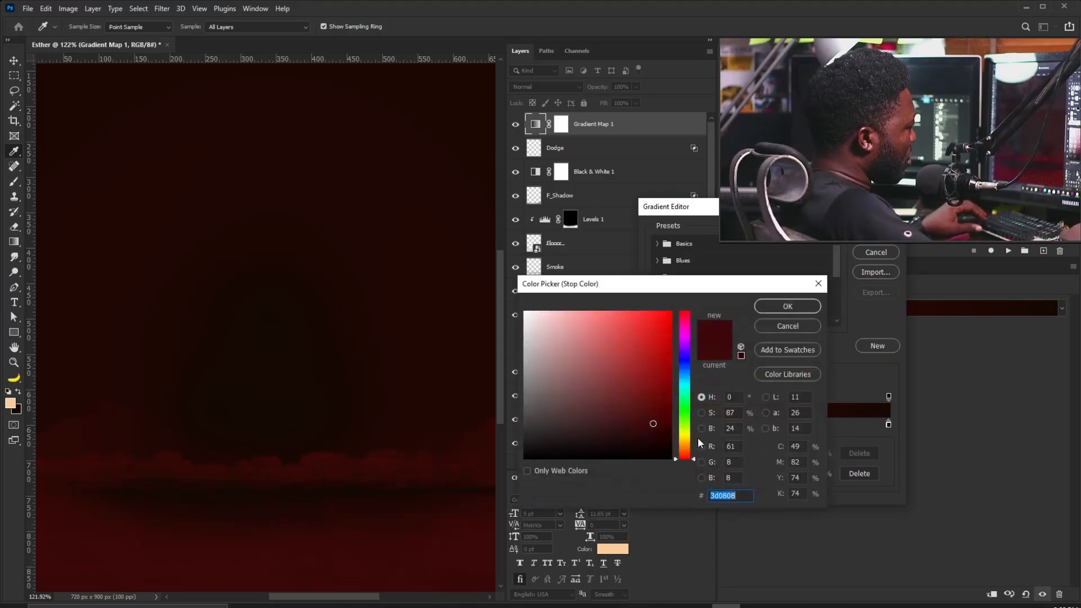
drag(684, 441, 687, 453)
click(669, 372)
click(775, 304)
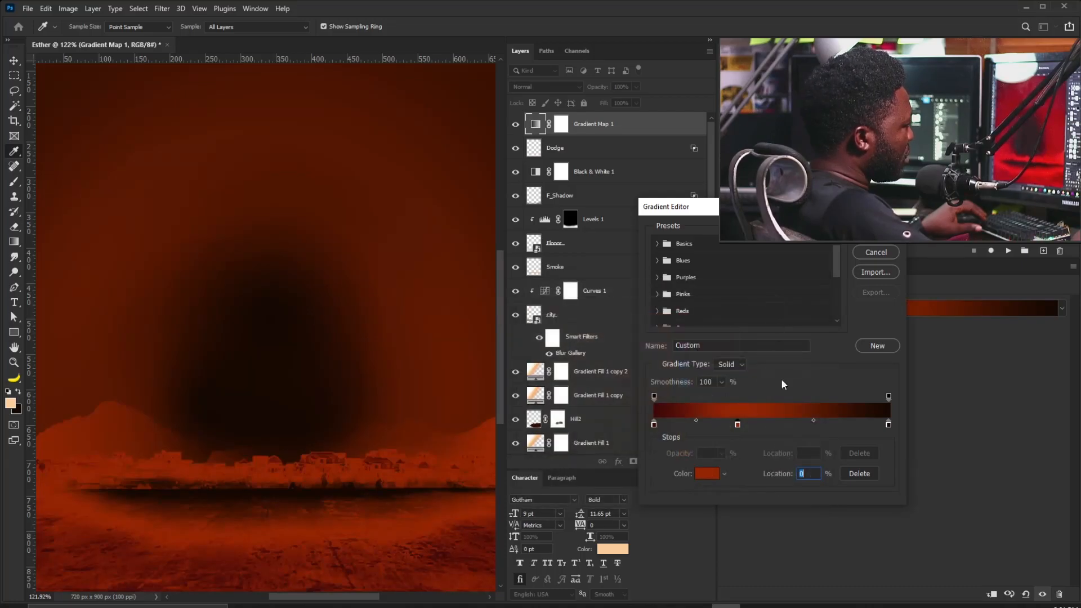
- Set the third stop of the Gradient Map to bright orange #ffa800
click(706, 475)
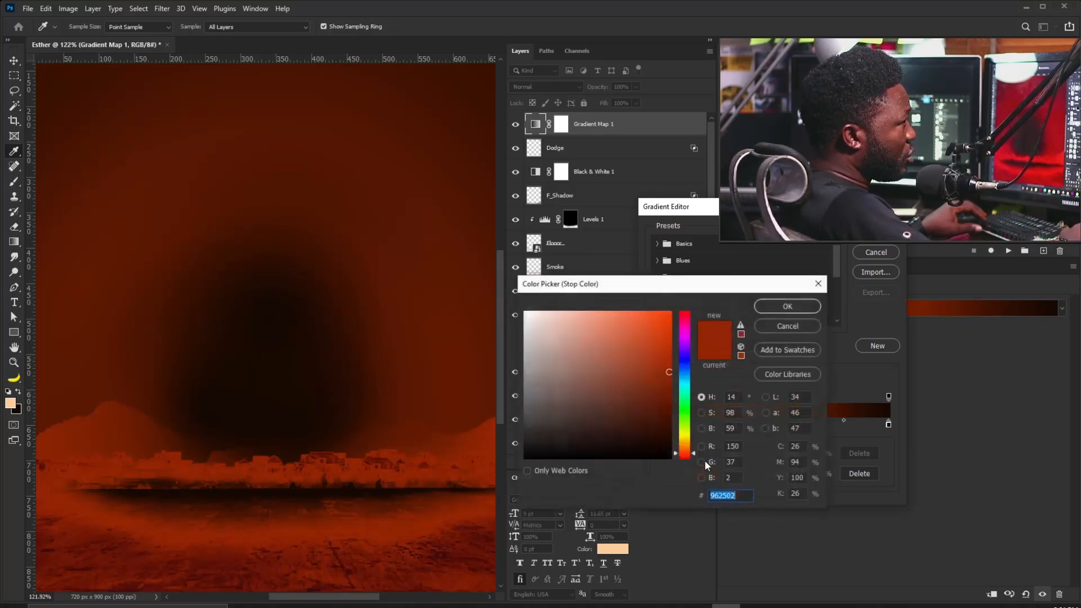
drag(690, 449, 683, 444)
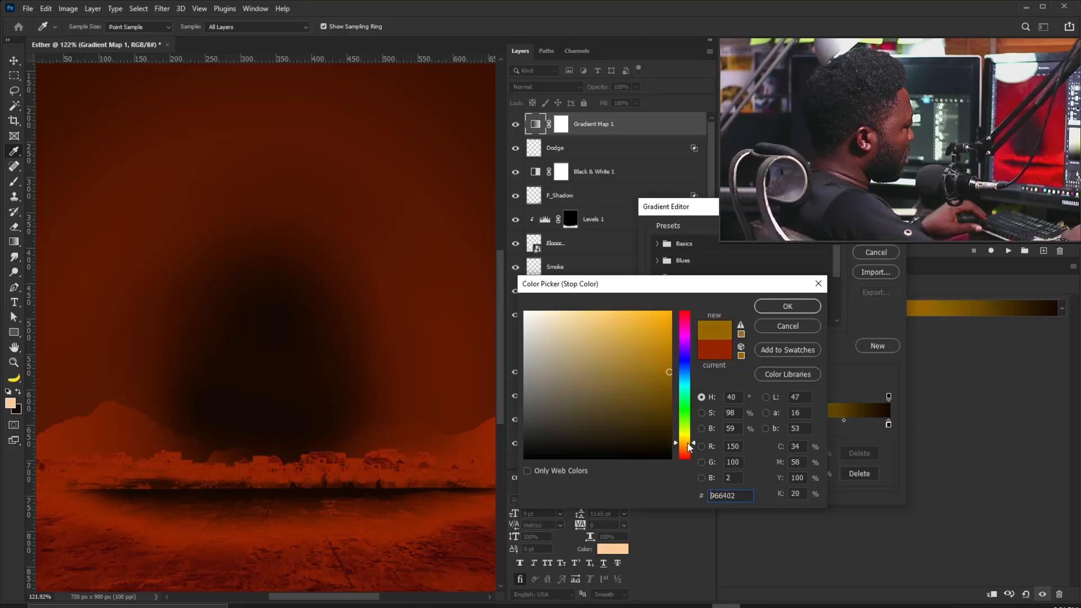
drag(668, 315, 678, 299)
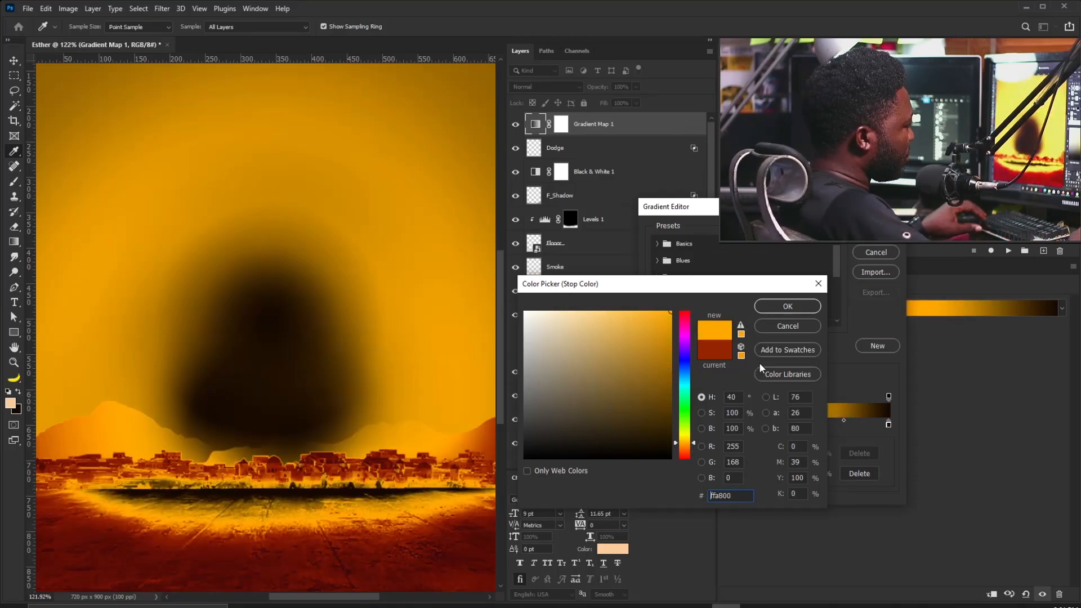
click(792, 307)
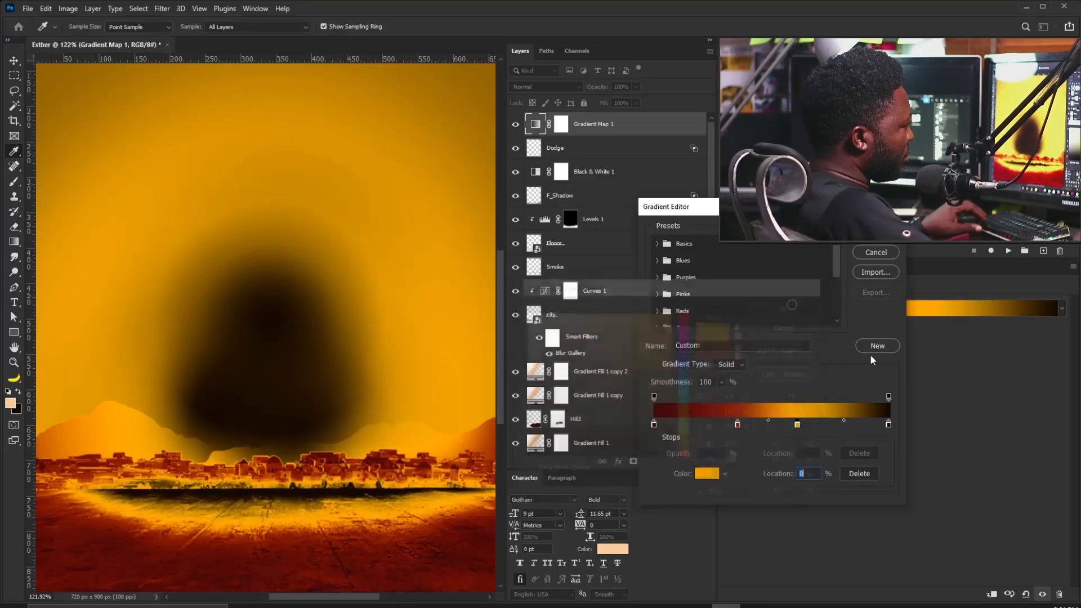
- Set the Gradient Map's final stop to pale cream #fff7e5 at location 99%
click(888, 423)
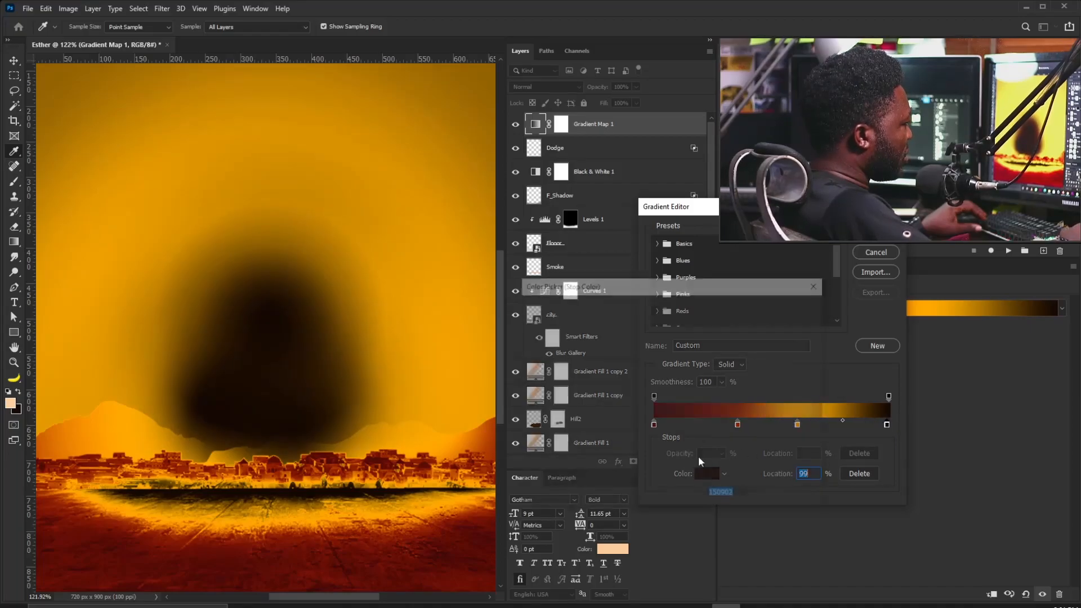
click(705, 472)
text(ffffff)
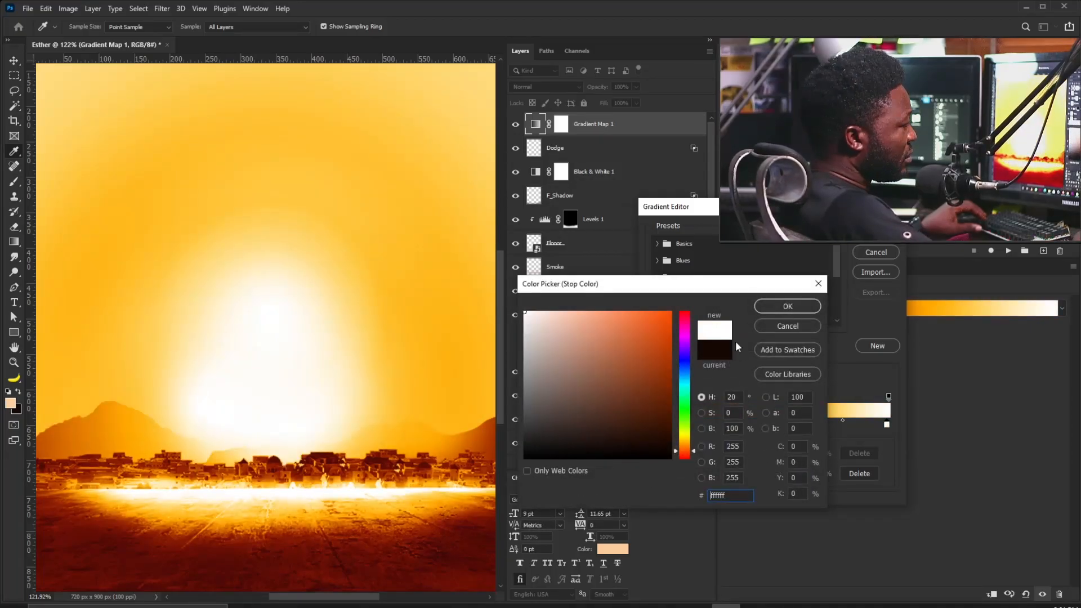
click(685, 443)
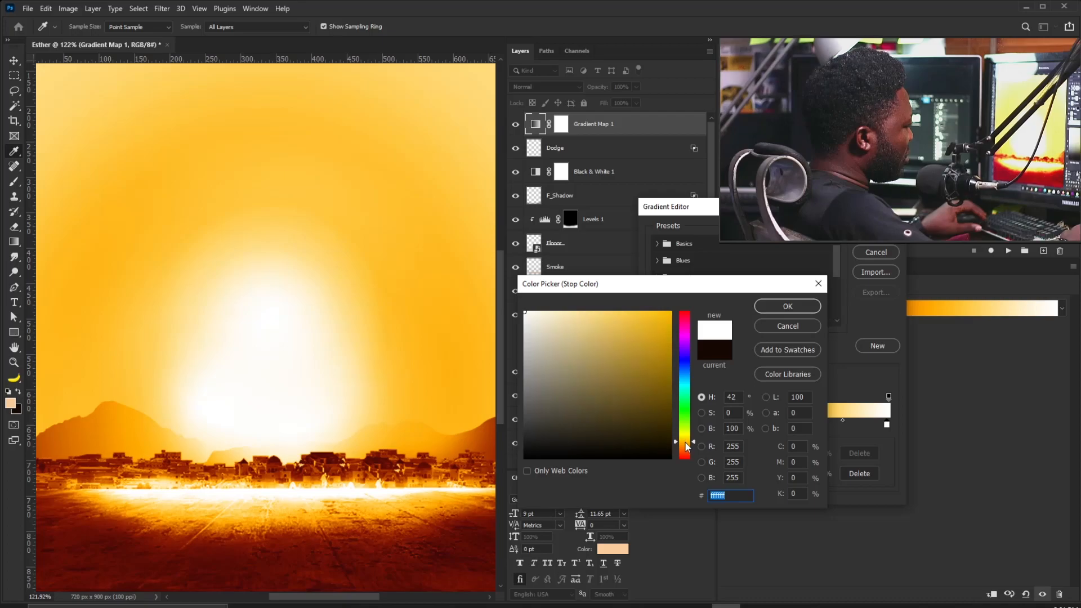
click(539, 309)
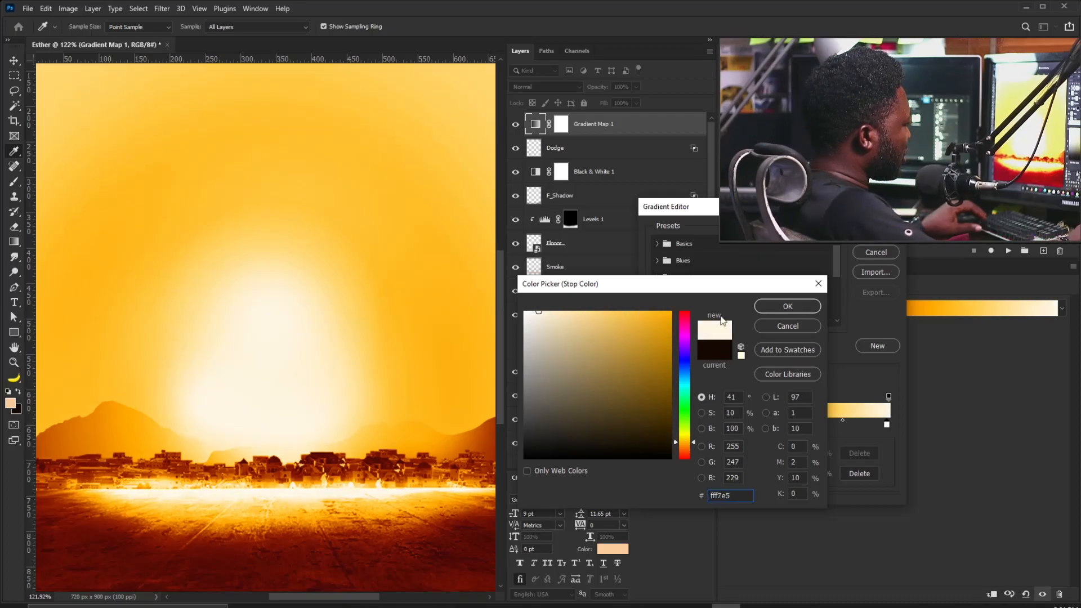
click(788, 307)
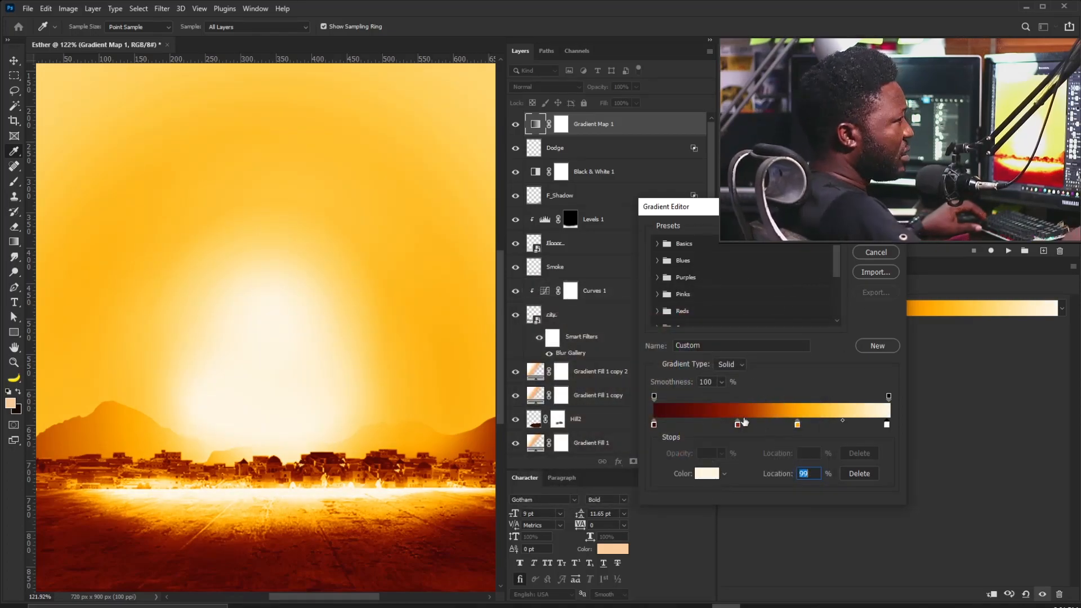
- Shift the orange and red stops slightly toward the cream end and apply the gradient
drag(798, 427, 810, 426)
drag(738, 425, 741, 427)
key(Return)
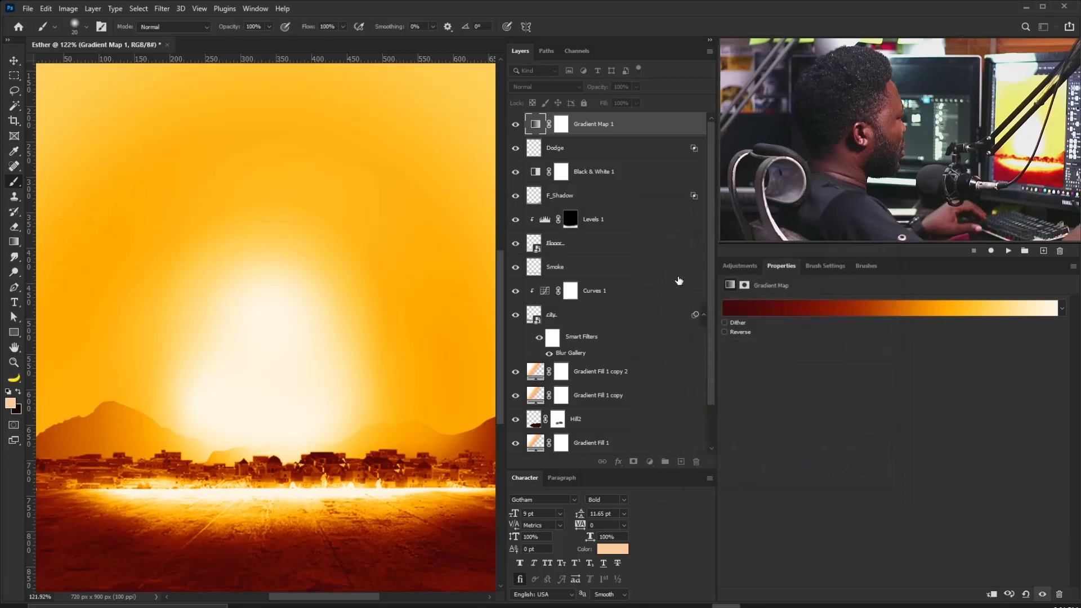
- Reduce the fill of the Gradient Map 1 layer to 71%
click(636, 103)
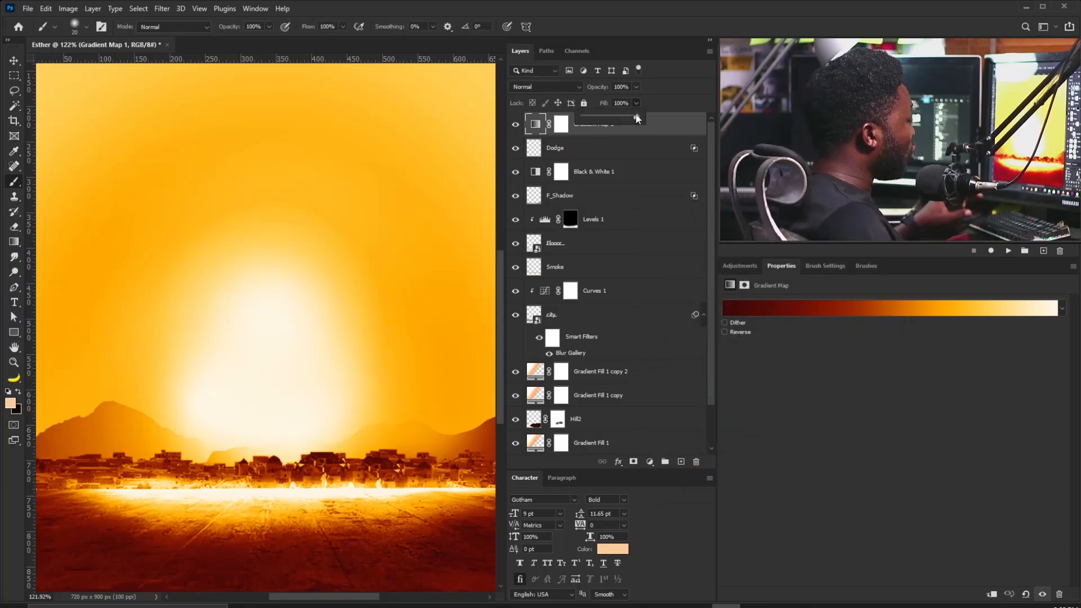
drag(623, 115, 616, 115)
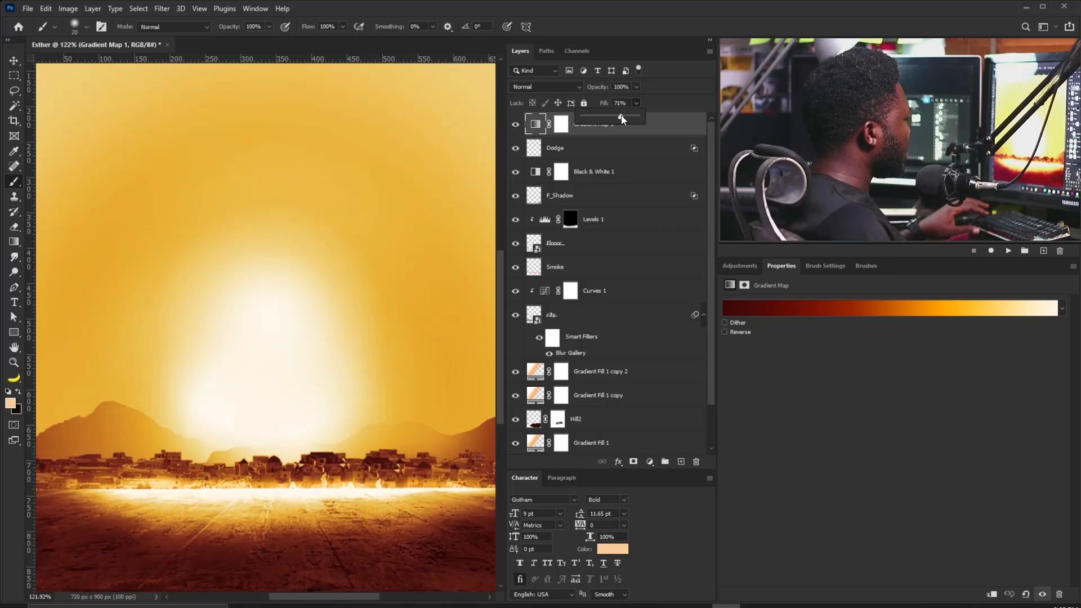
click(463, 6)
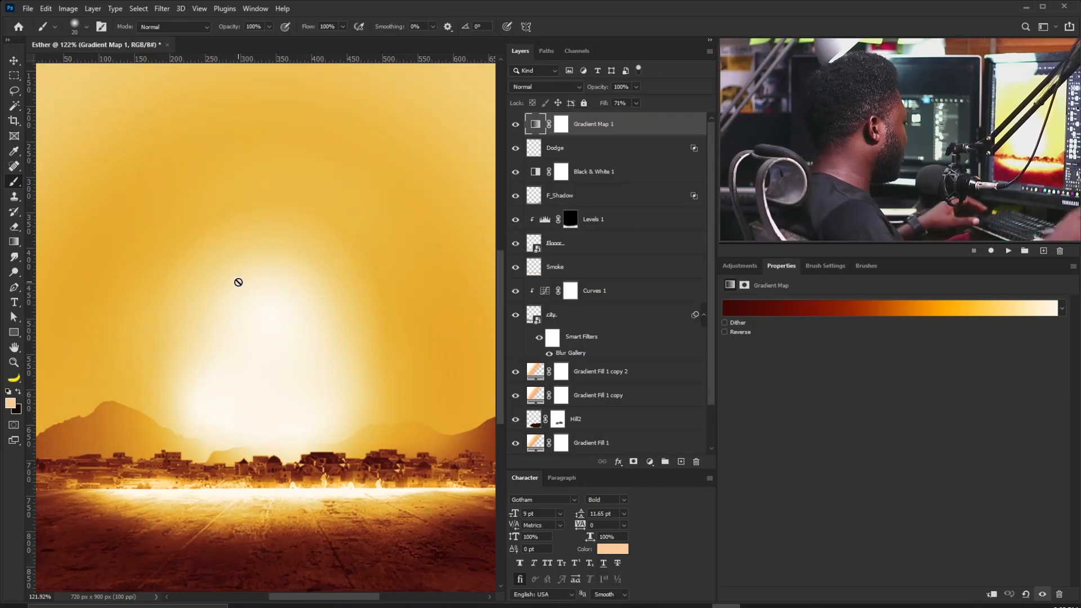
scroll(254, 348, down, 3)
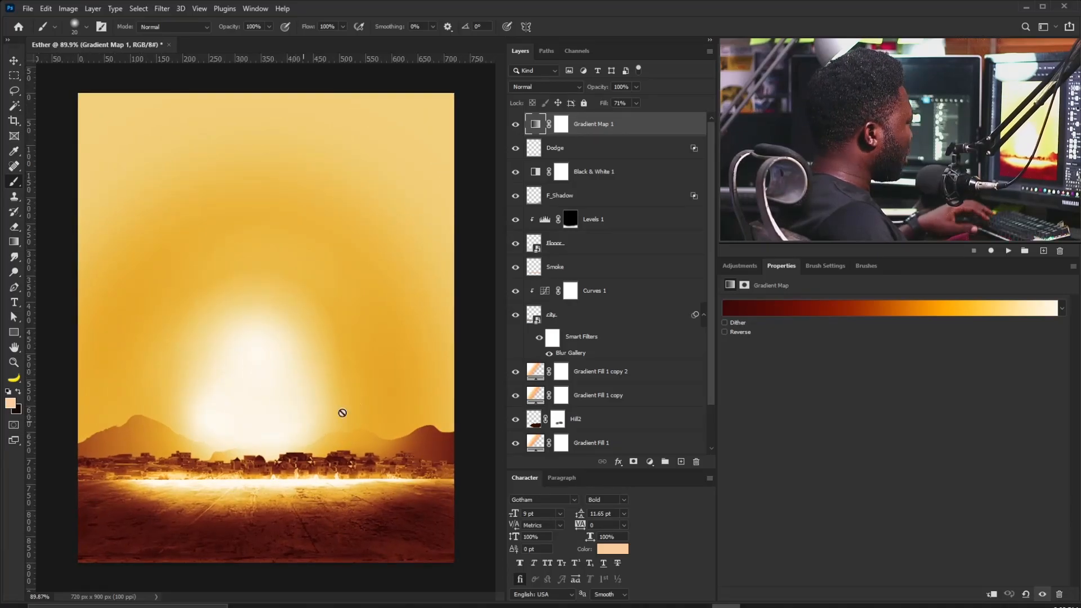
- Paint black on the Gradient Map 1 mask over the foreground floor with a soft 250 px brush to weaken the grading there
click(561, 125)
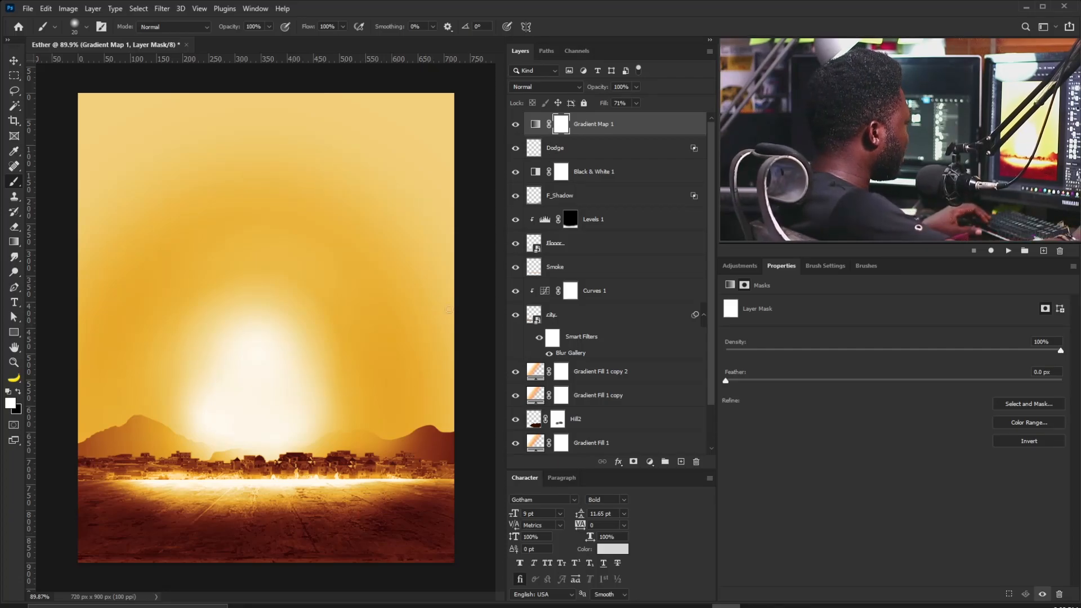
key(bracketright)
key(bracketright)
key(bracketright)
key(bracketright)
key(bracketright)
key(bracketright)
key(bracketright)
key(bracketright)
key(bracketright)
key(bracketright)
key(bracketright)
key(bracketright)
key(bracketright)
key(x)
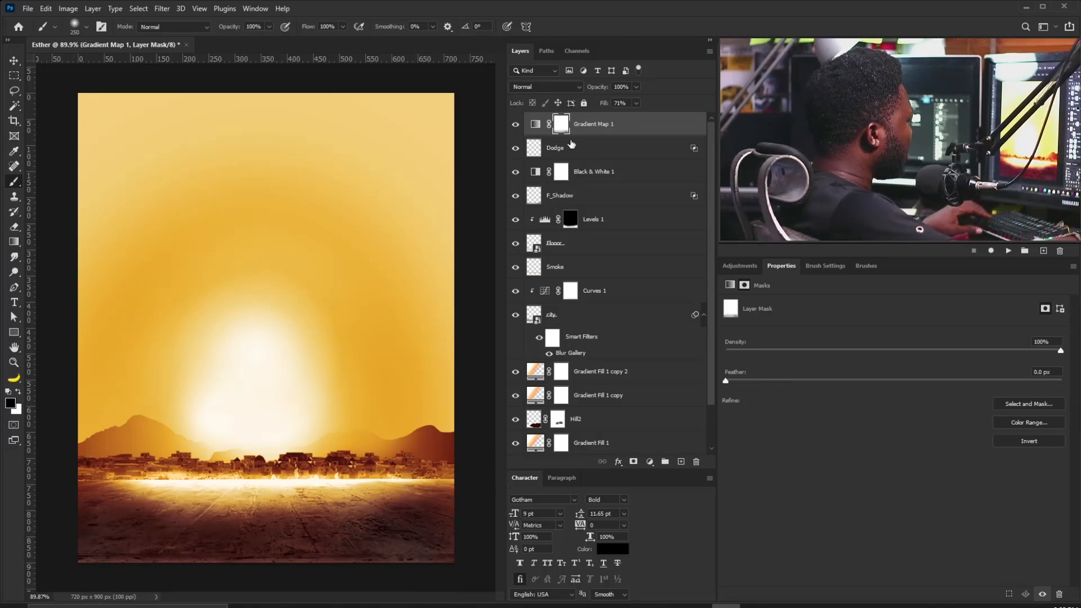
- Move the Dodge layer above Gradient Map 1 and lower its fill to 79%
click(586, 150)
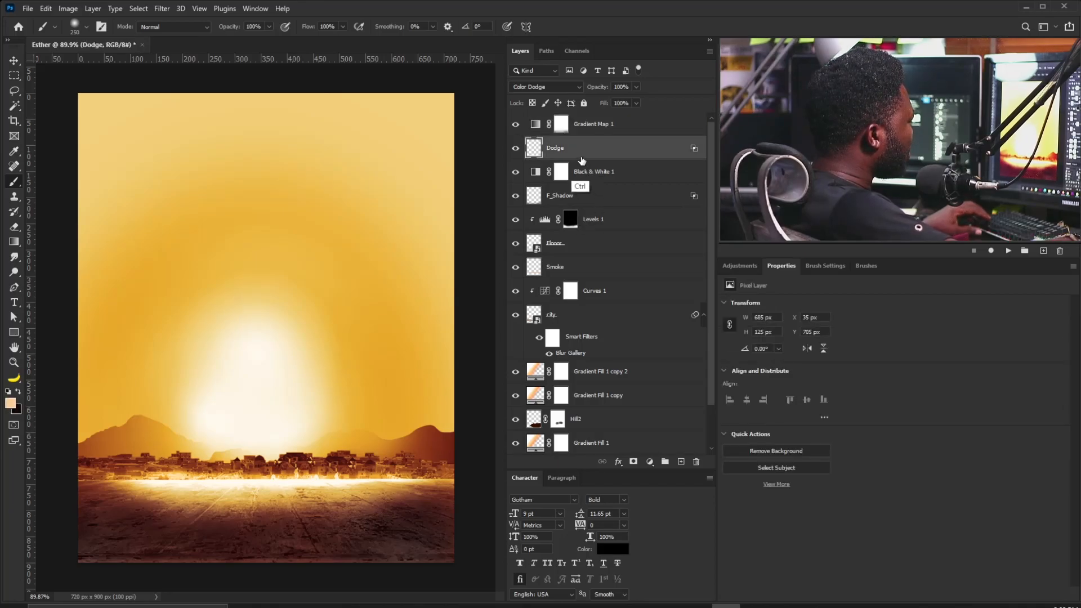
drag(576, 153, 583, 123)
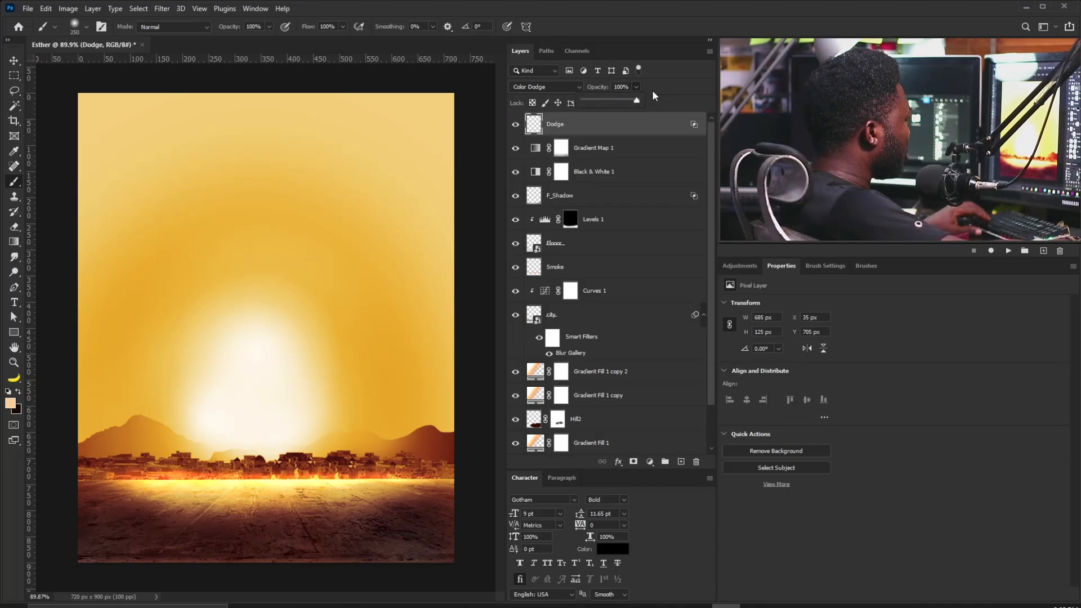
click(636, 103)
drag(639, 114, 627, 119)
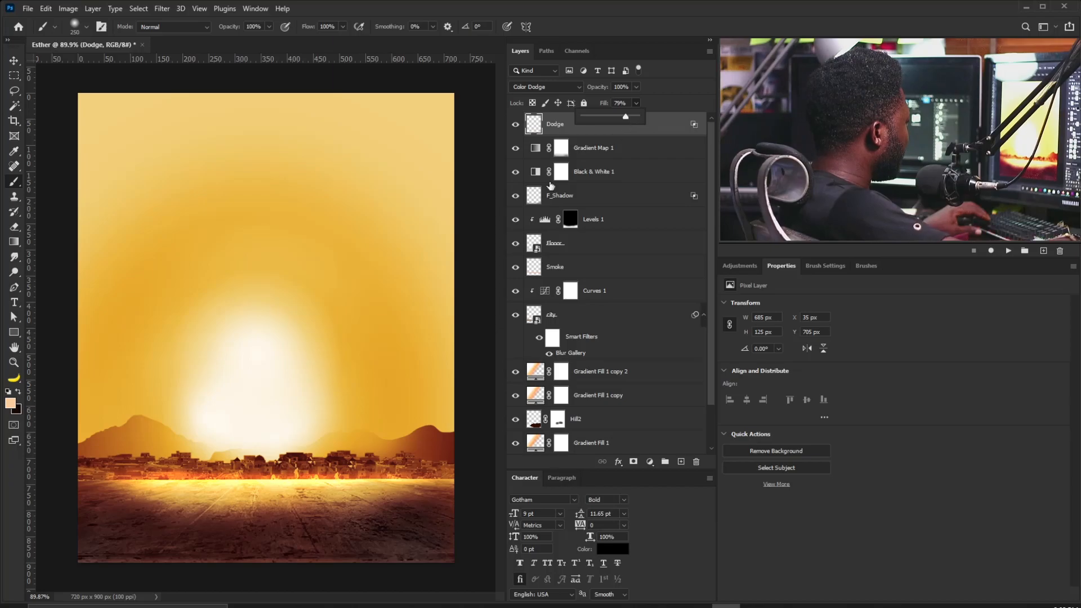
key(Return)
key(v)
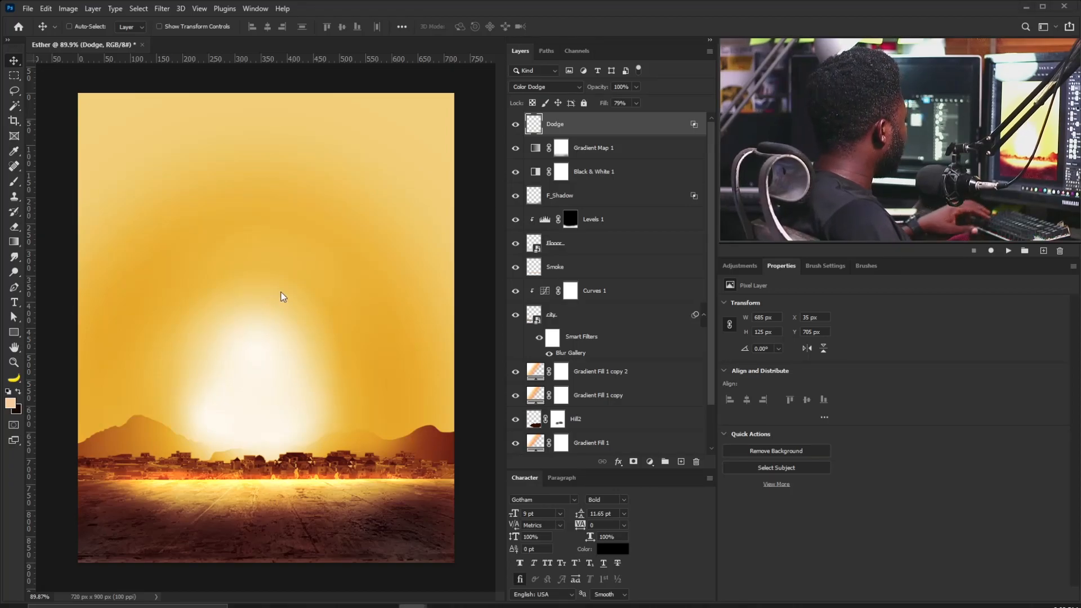
- Add the Scarf color Burn_ cloth above Dodge with its outline selected, and create a new layer named Fill above it
key(ctrl+v)
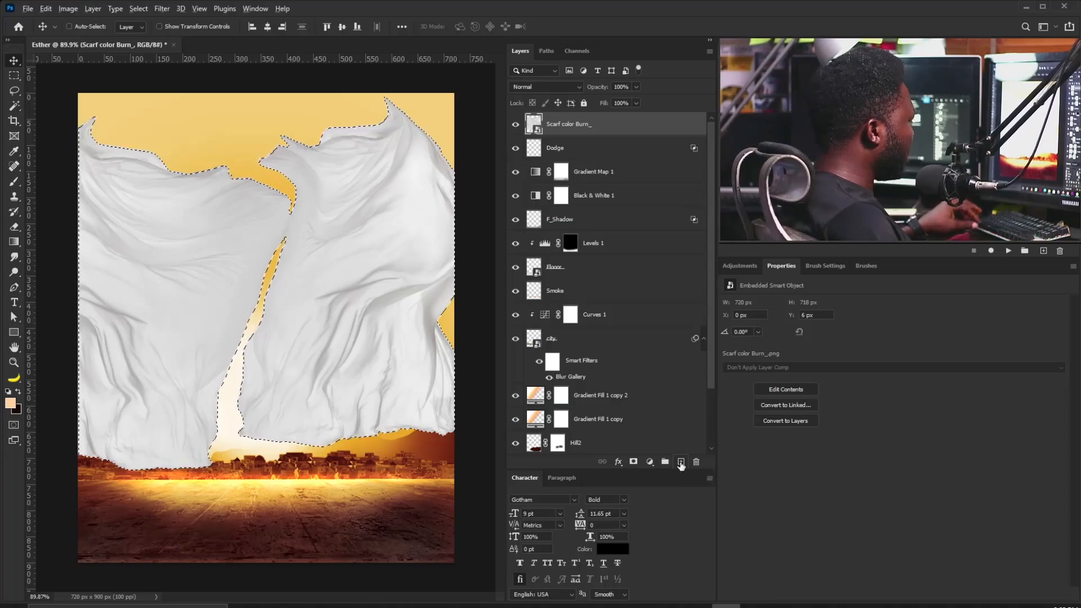
alt+click(681, 462)
text(F)
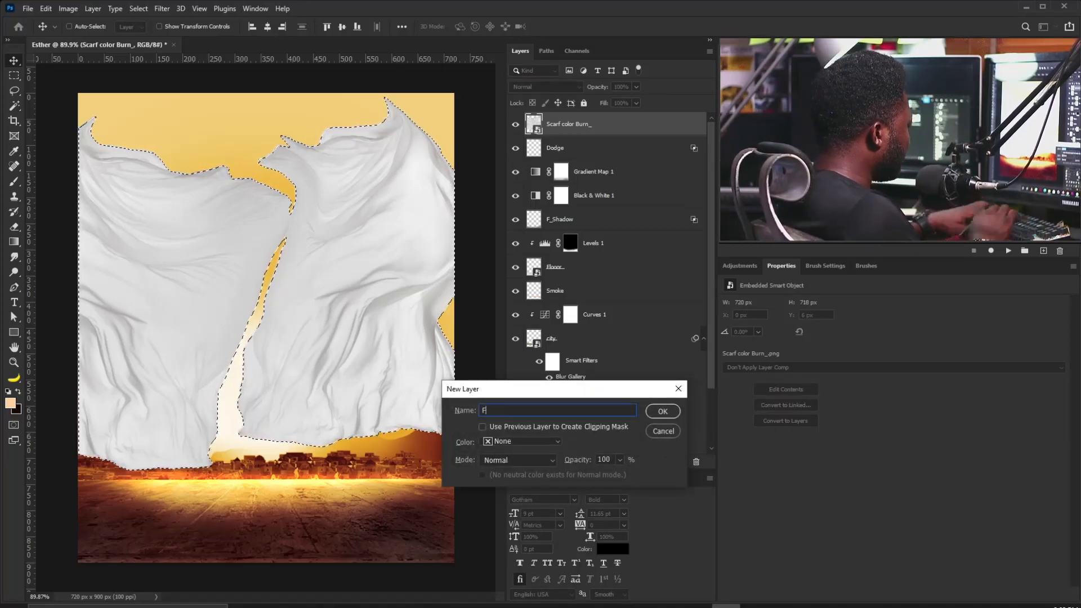
text(ill)
key(Return)
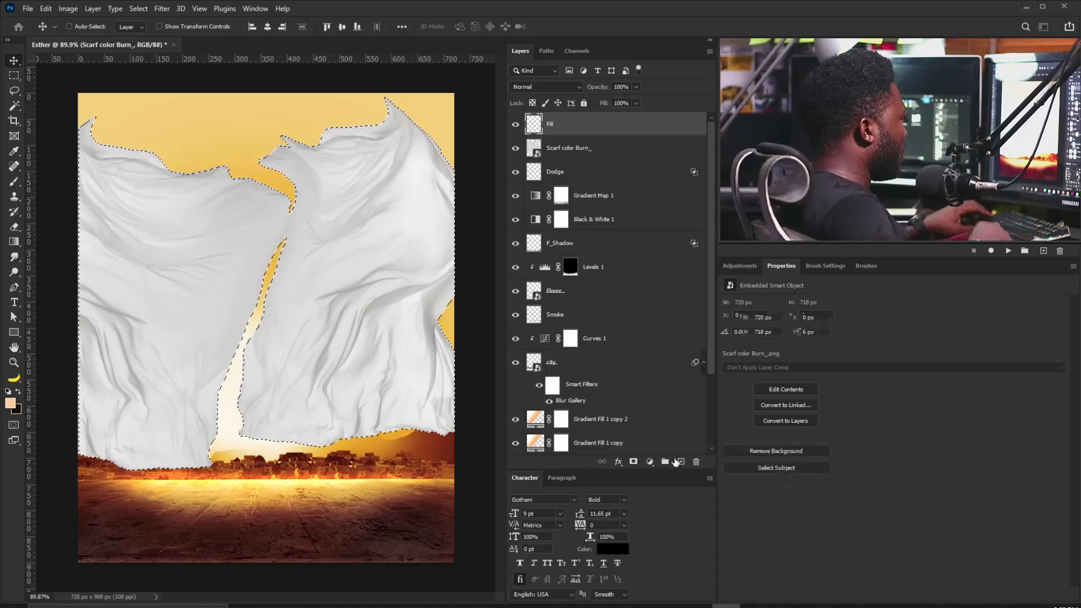
- Fill the cloth-shaped selection on the Fill layer with rust orange #bc5734 and deselect
click(11, 404)
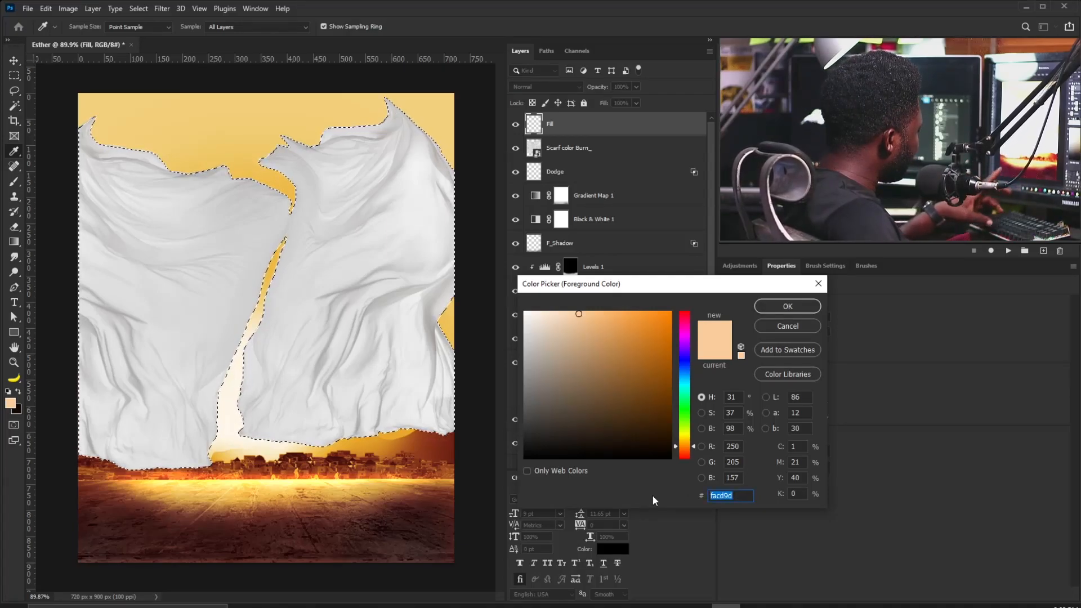
text(bc)
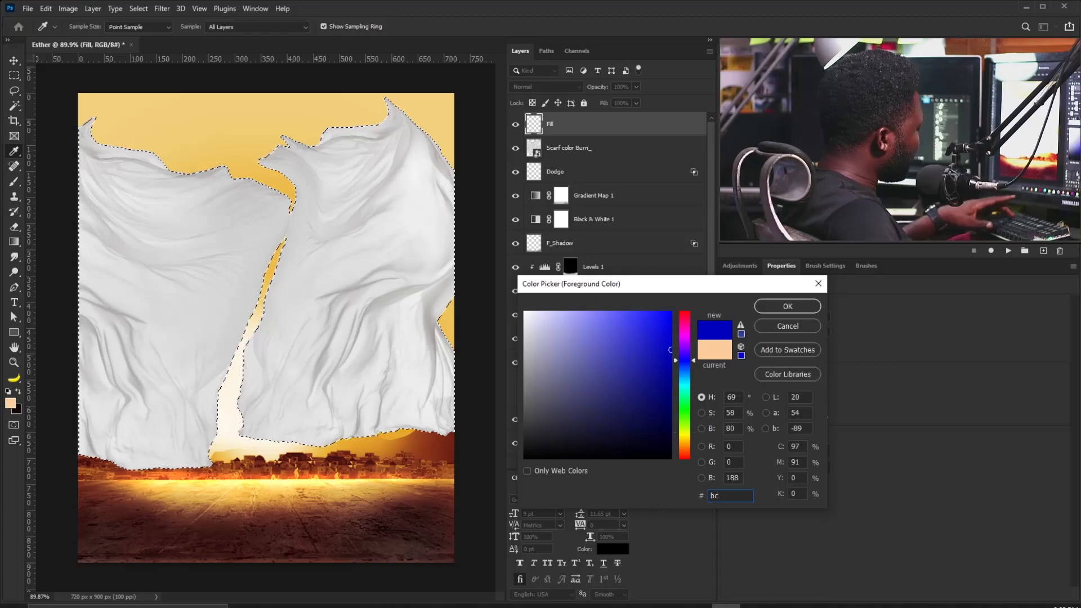
text(5)
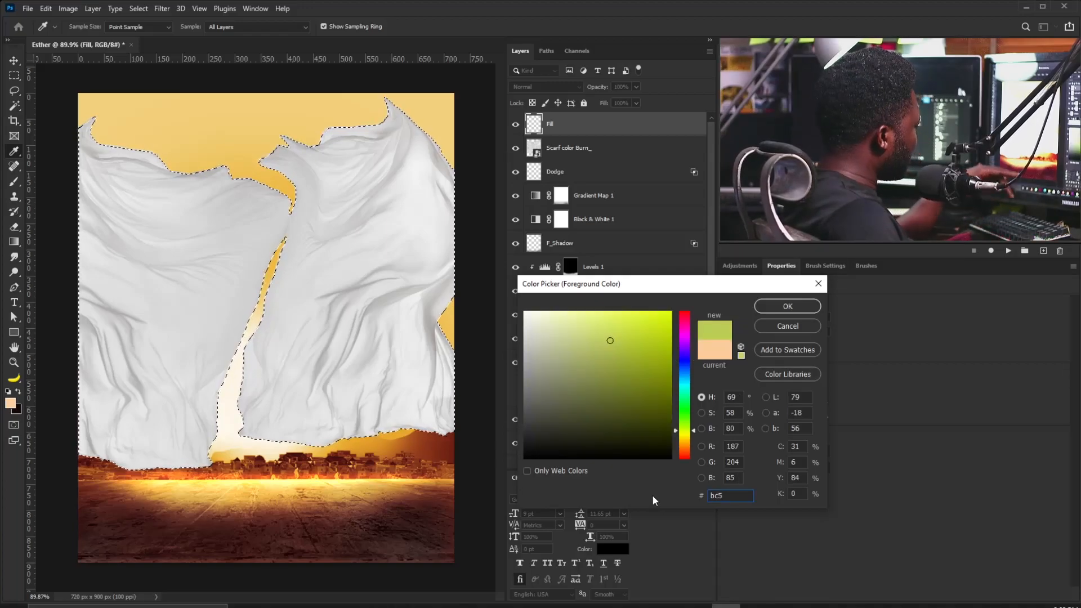
text(734)
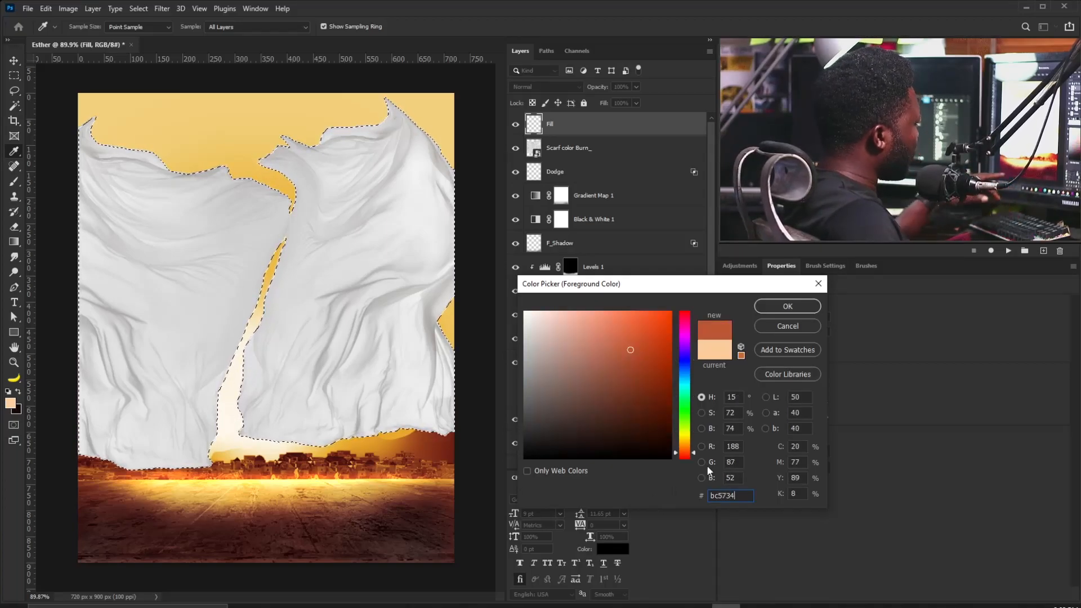
click(792, 306)
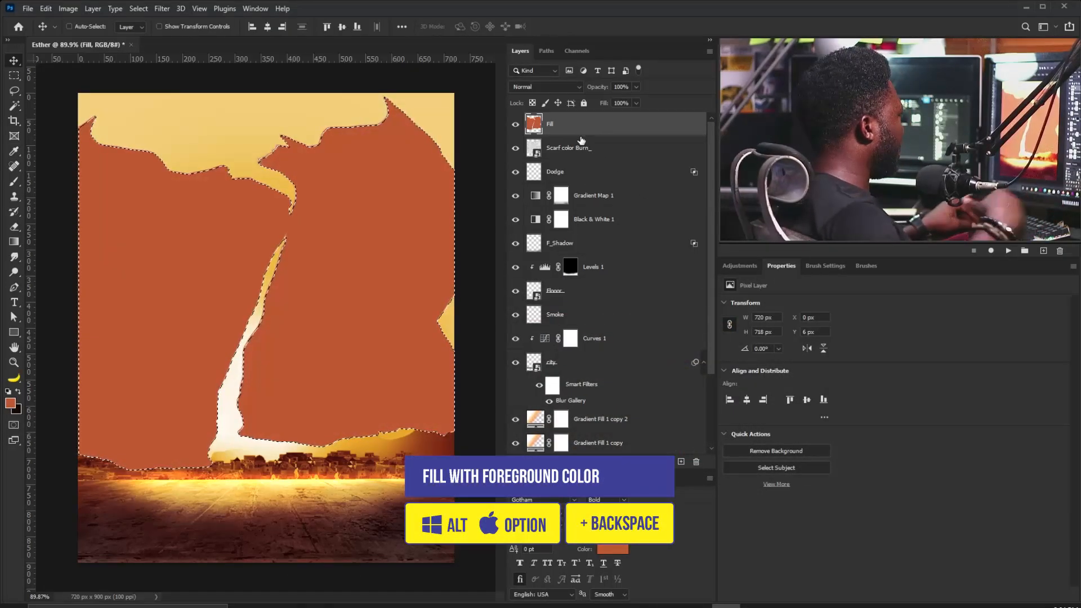
key(ctrl+d)
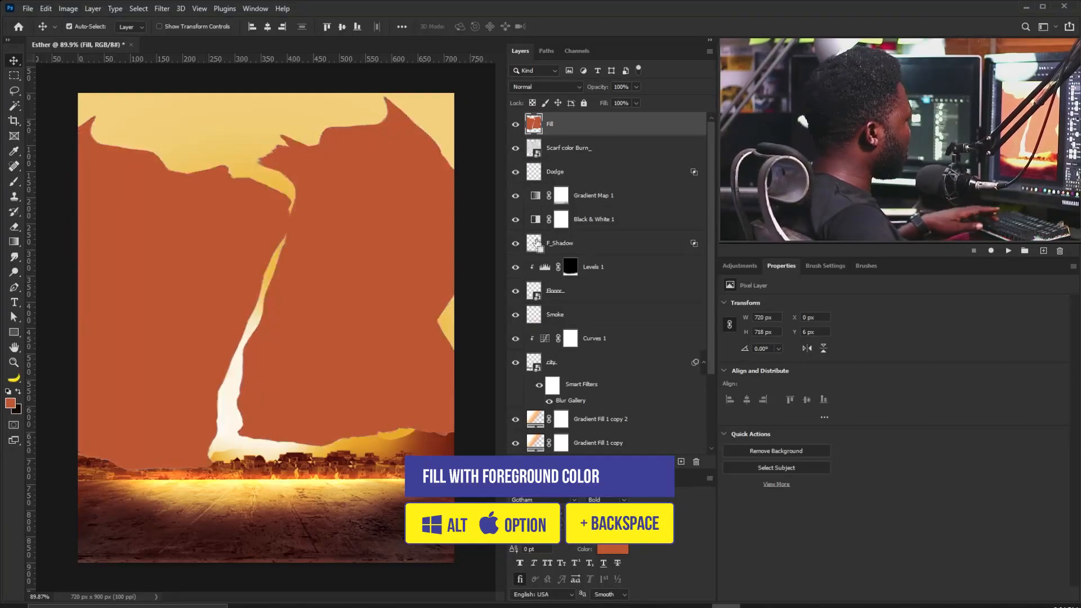
- Place the Fill layer below Scarf color Burn_ with Multiply blending, and make the cloth layer active
drag(591, 128, 596, 158)
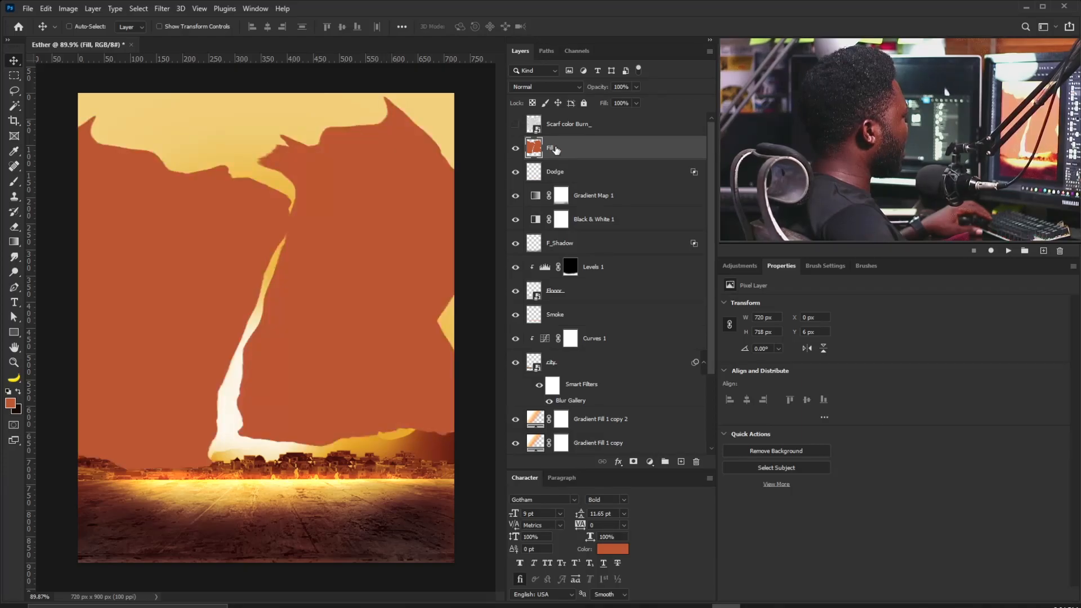
click(542, 89)
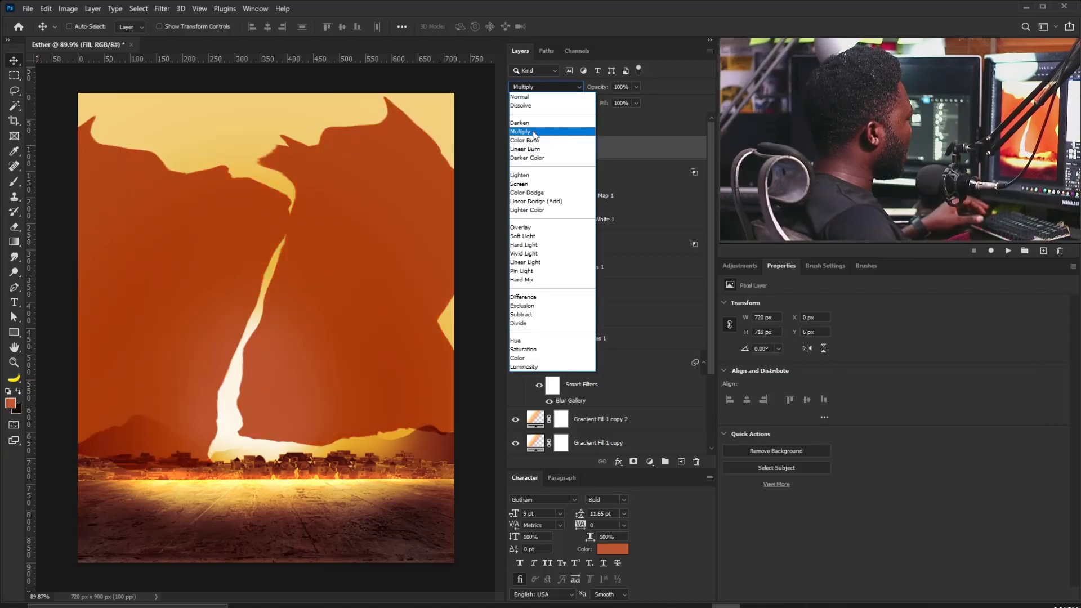
click(534, 132)
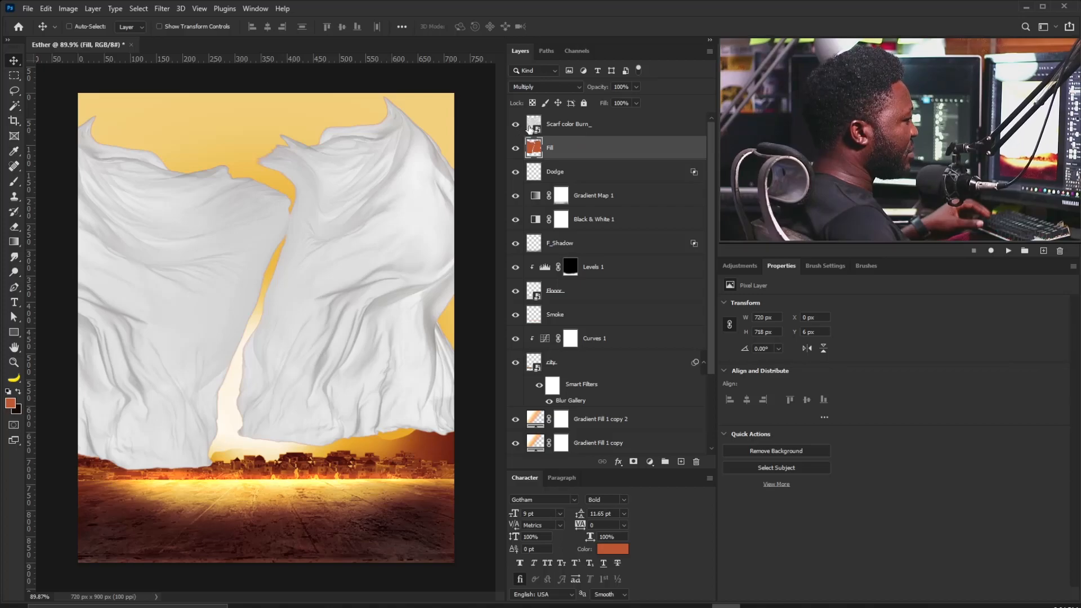
click(568, 125)
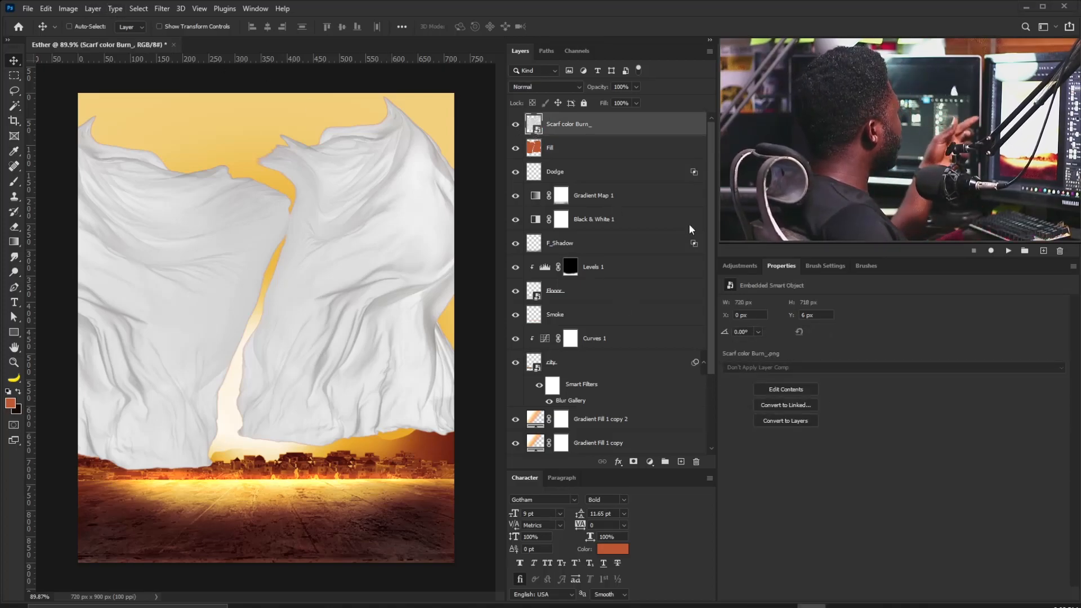
- Set the Scarf color Burn_ cloth to Color Burn blending, duplicate the layer and rasterize the copy
click(548, 86)
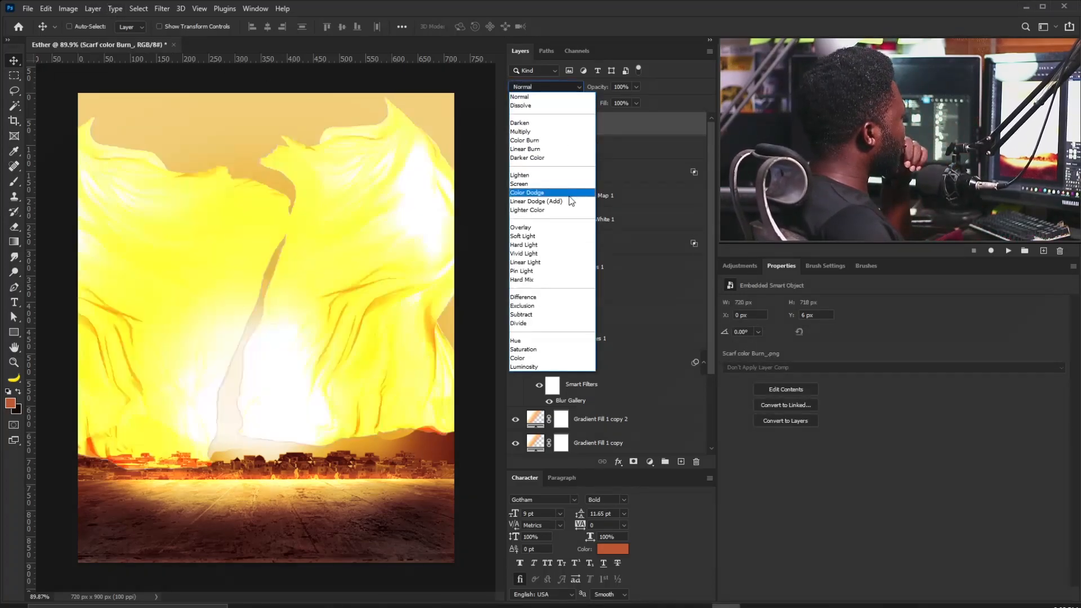
click(538, 141)
drag(586, 125, 682, 457)
right_click(552, 127)
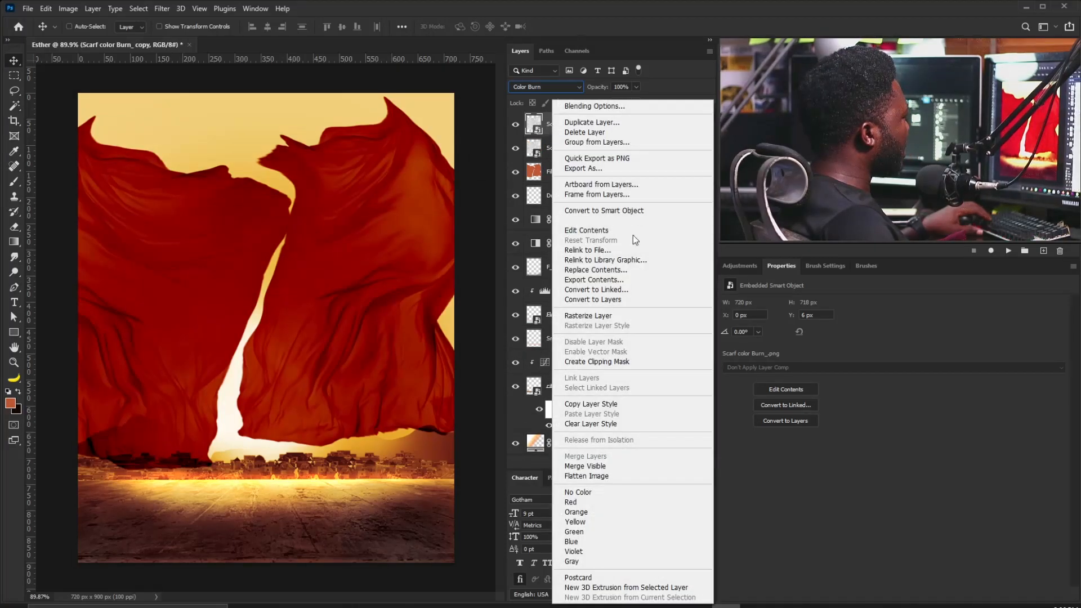
click(597, 316)
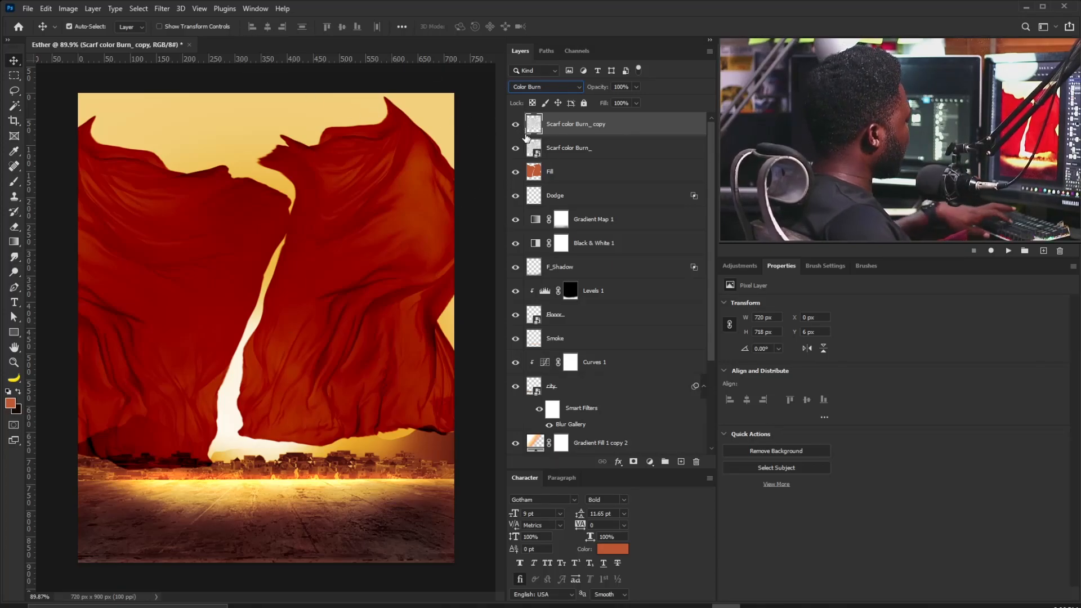
- Darken the cloth copy with Levels at inputs 91, 0.70 and 255, and blend it with Multiply at 78% opacity
key(ctrl+l)
mouse_move(578, 397)
mouse_down()
mouse_move(540, 397)
mouse_move(583, 397)
mouse_up()
drag(485, 396, 539, 399)
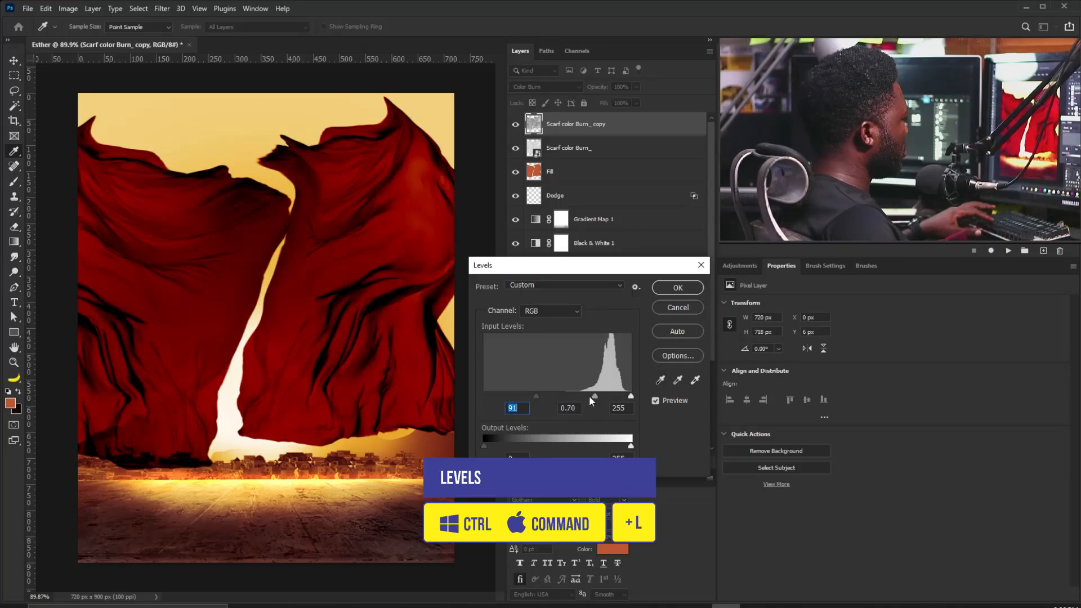
click(675, 290)
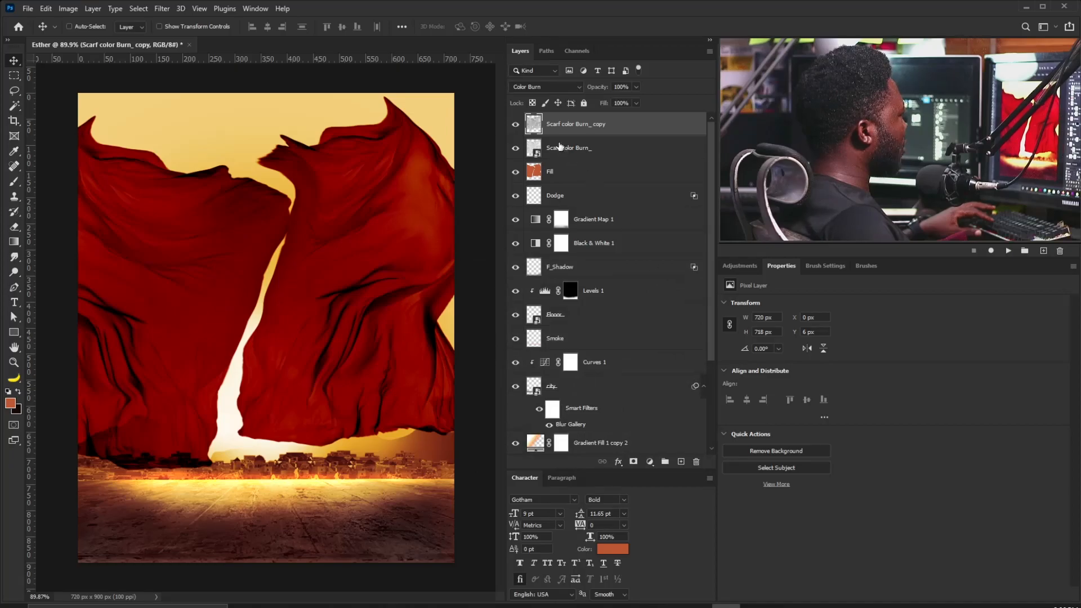
click(540, 86)
click(532, 133)
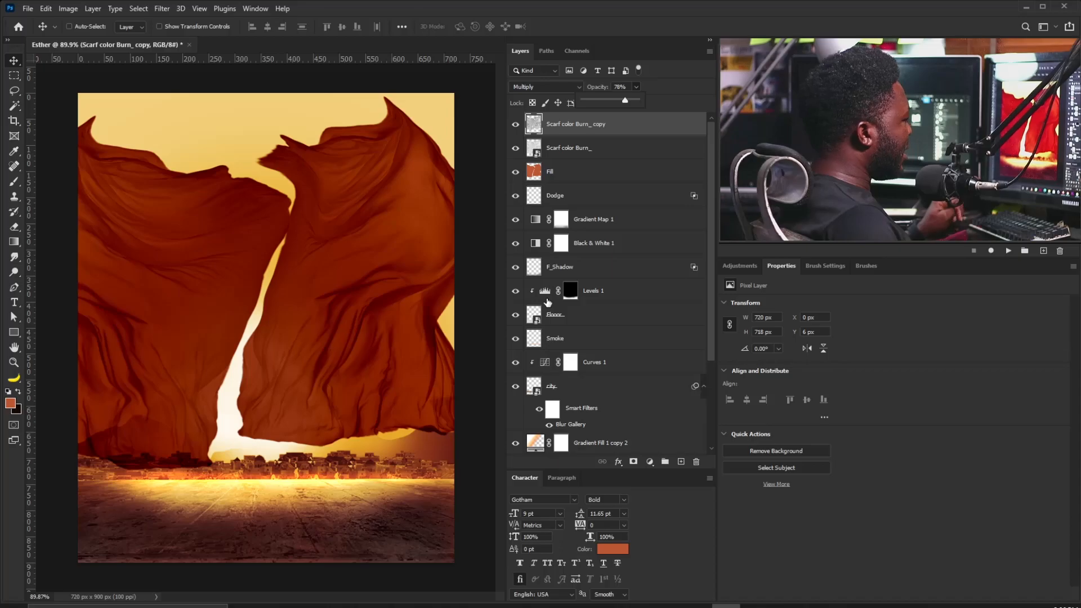
- Create a new layer named Light_soft directly above the Fill layer
click(558, 175)
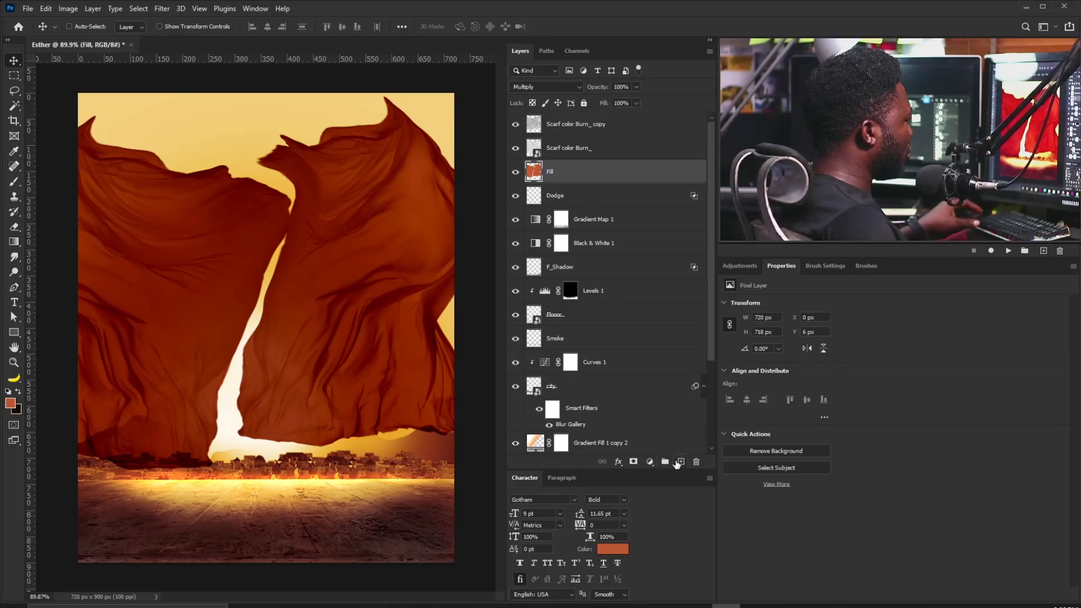
alt+click(680, 463)
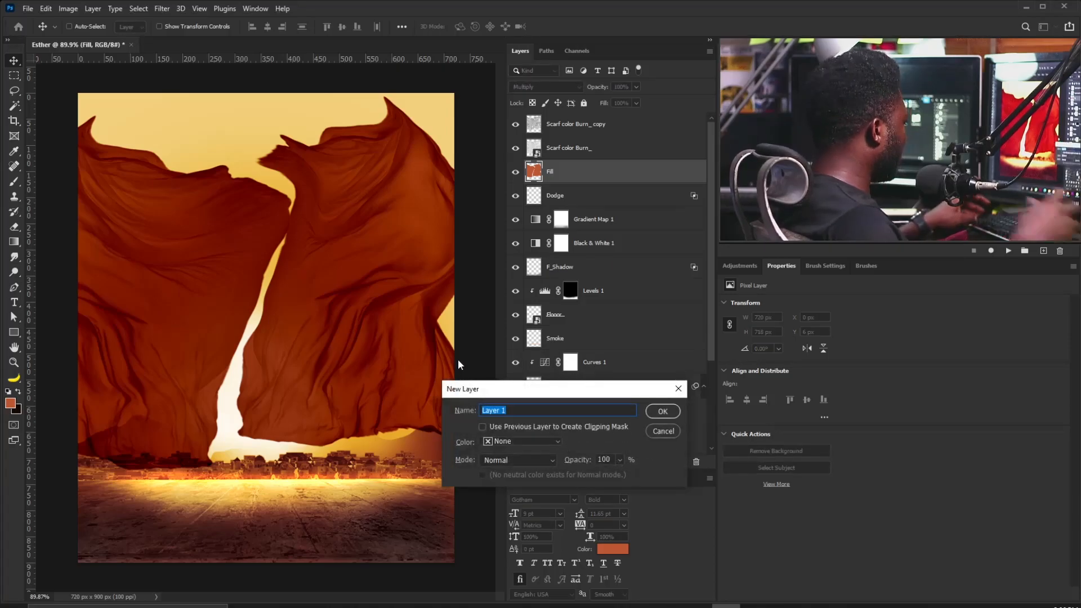
text(Light_soft)
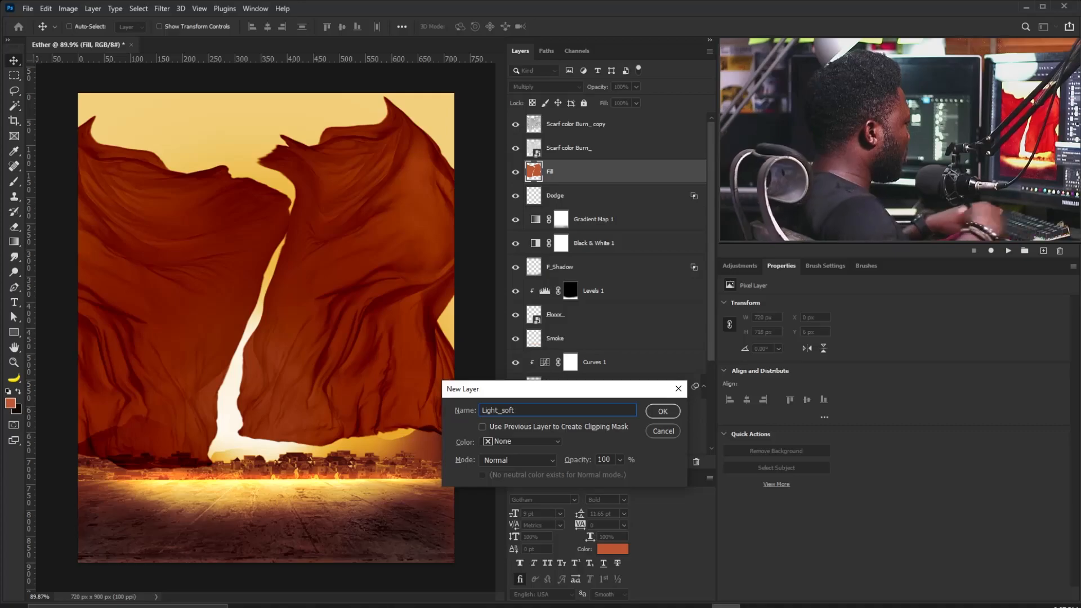
click(661, 412)
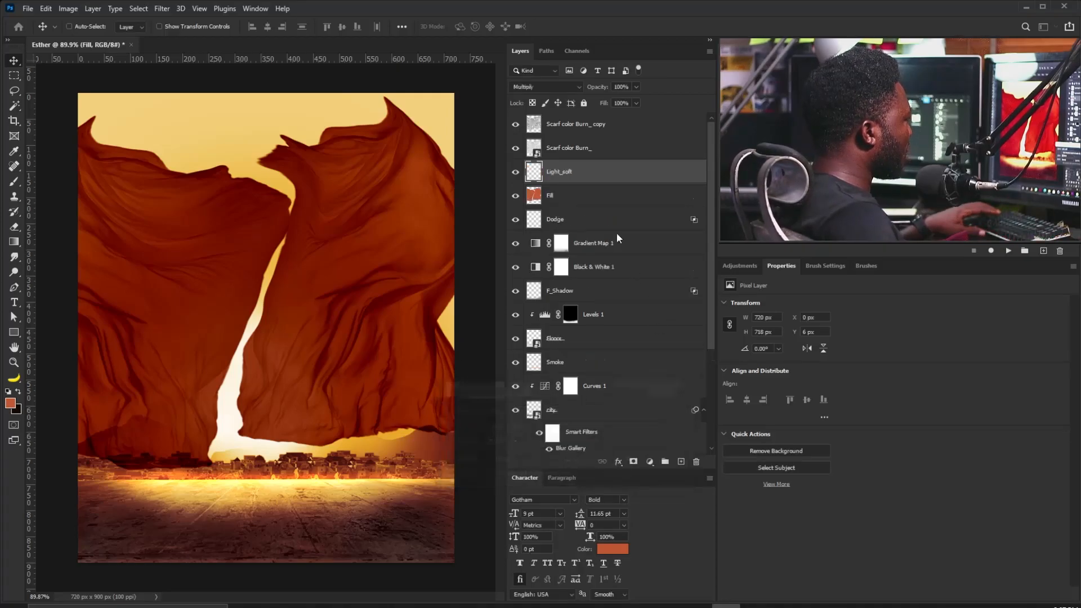
- Set the Light_soft layer to Soft Light blending and clip it to the Fill layer
click(540, 86)
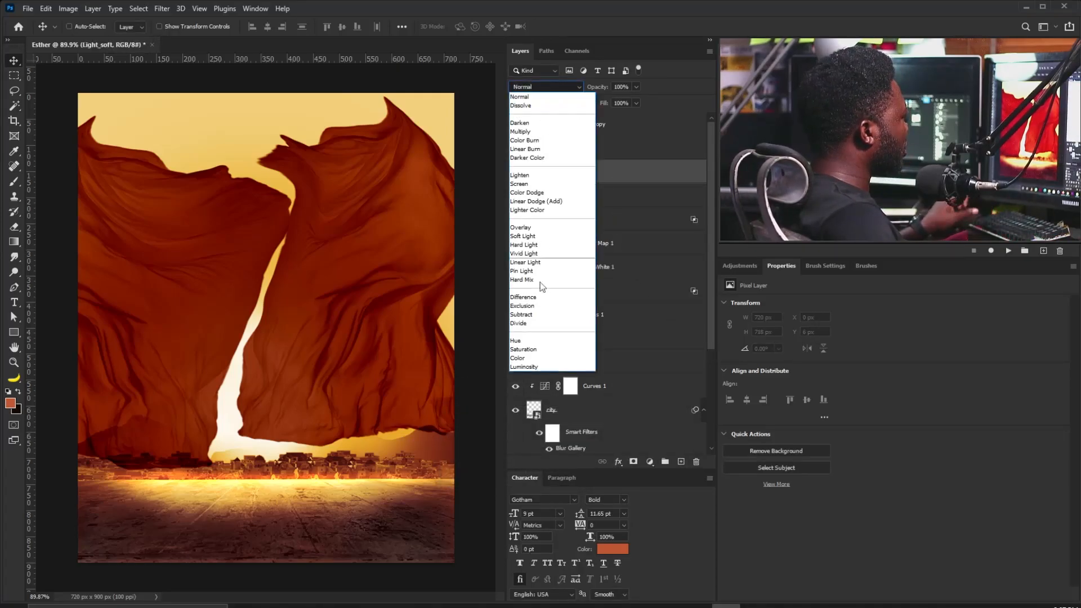
click(532, 236)
drag(575, 179, 580, 181)
alt+click(507, 189)
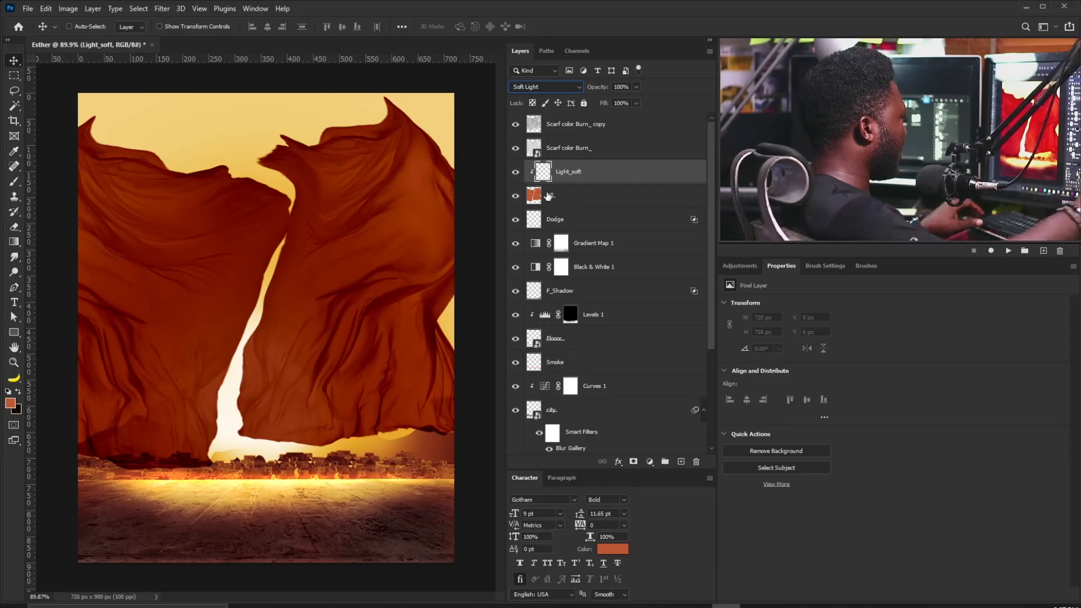
- Set the foreground color to light orange #ffa072
click(11, 403)
click(284, 444)
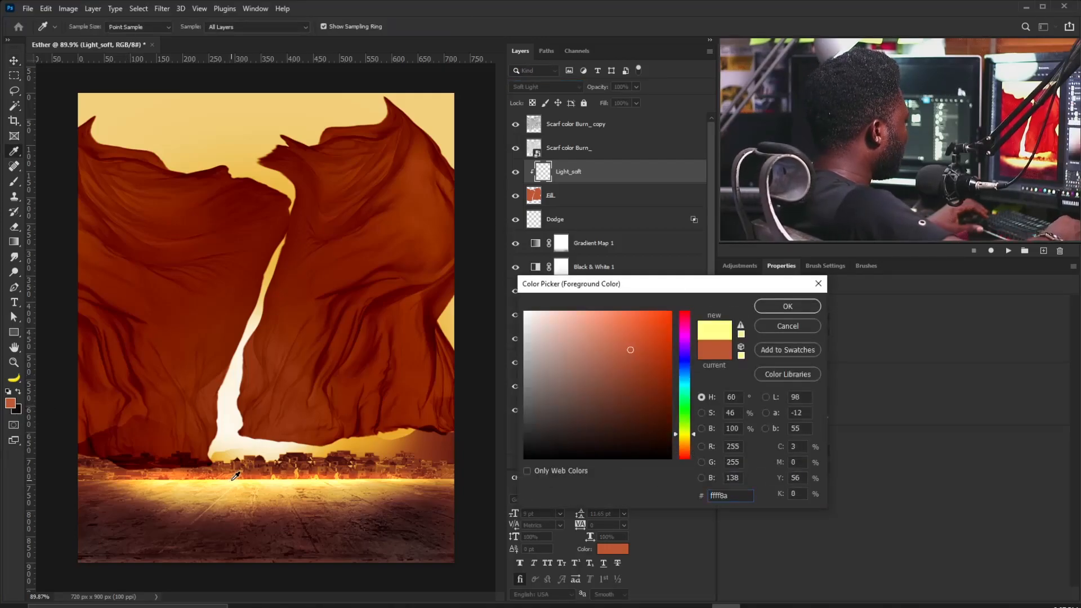
mouse_move(576, 316)
mouse_down()
mouse_move(572, 325)
mouse_move(572, 310)
mouse_up()
drag(690, 445, 693, 451)
click(618, 311)
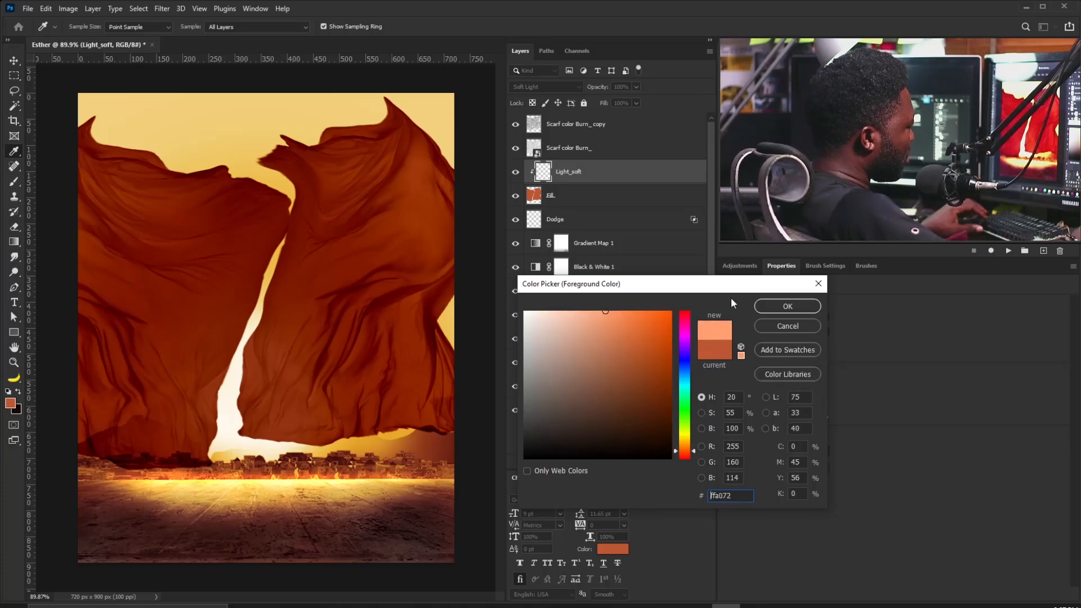
click(788, 306)
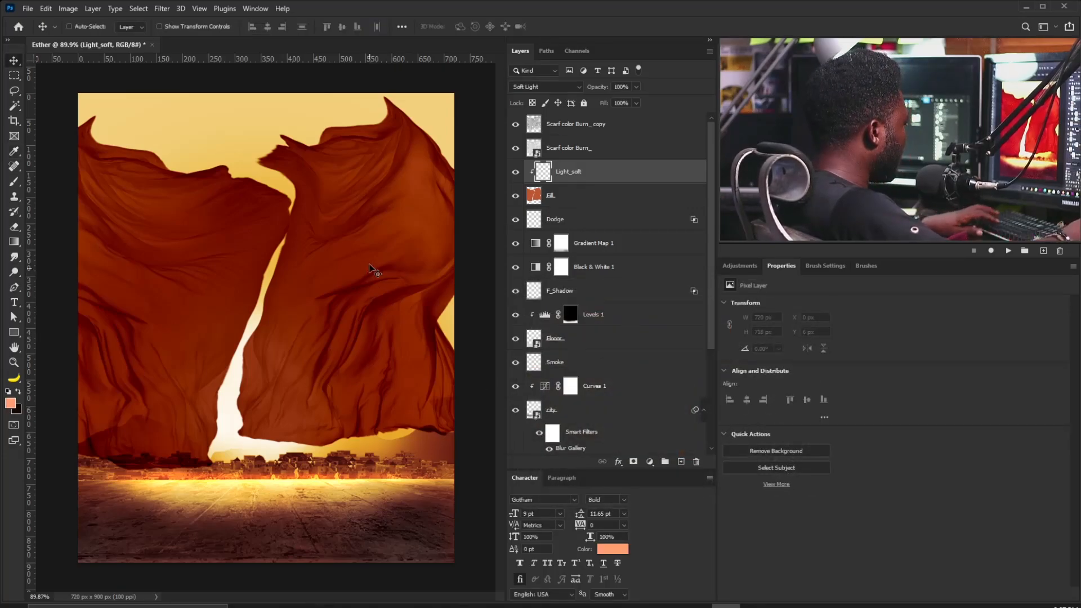
- Turn off Shape Dynamics for a soft 90 px brush and paint light over the lower cloth on Light_soft
key(b)
key(bracketleft)
key(bracketleft)
key(bracketleft)
key(bracketleft)
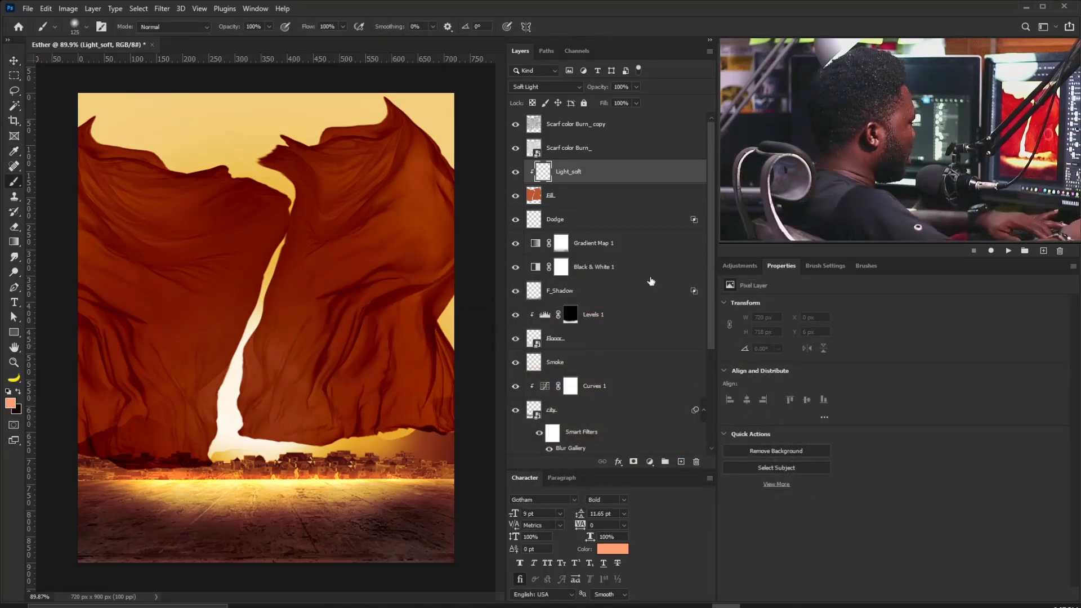
click(826, 265)
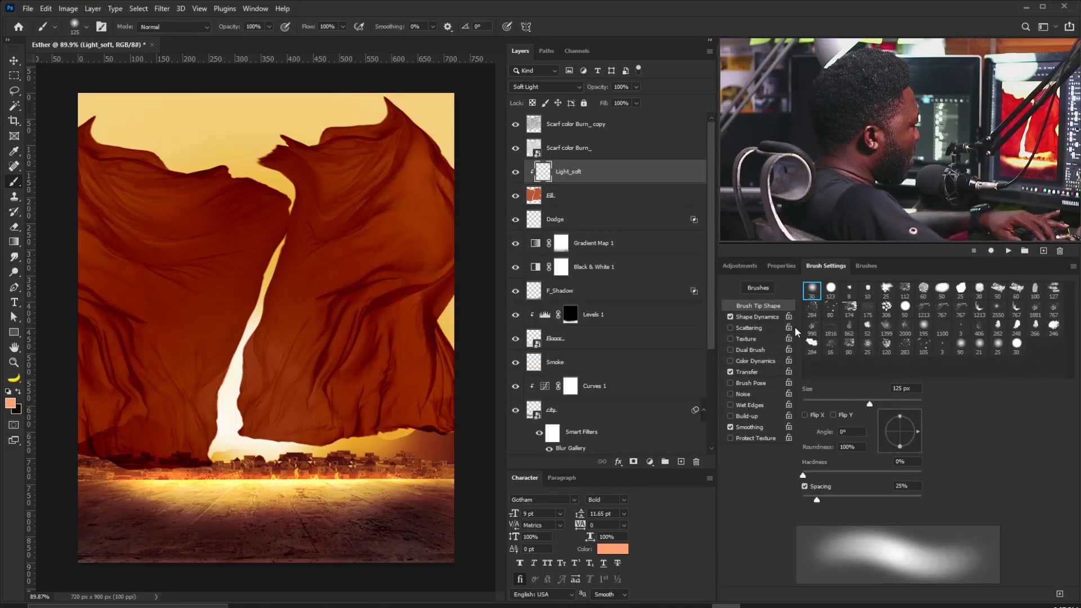
click(732, 317)
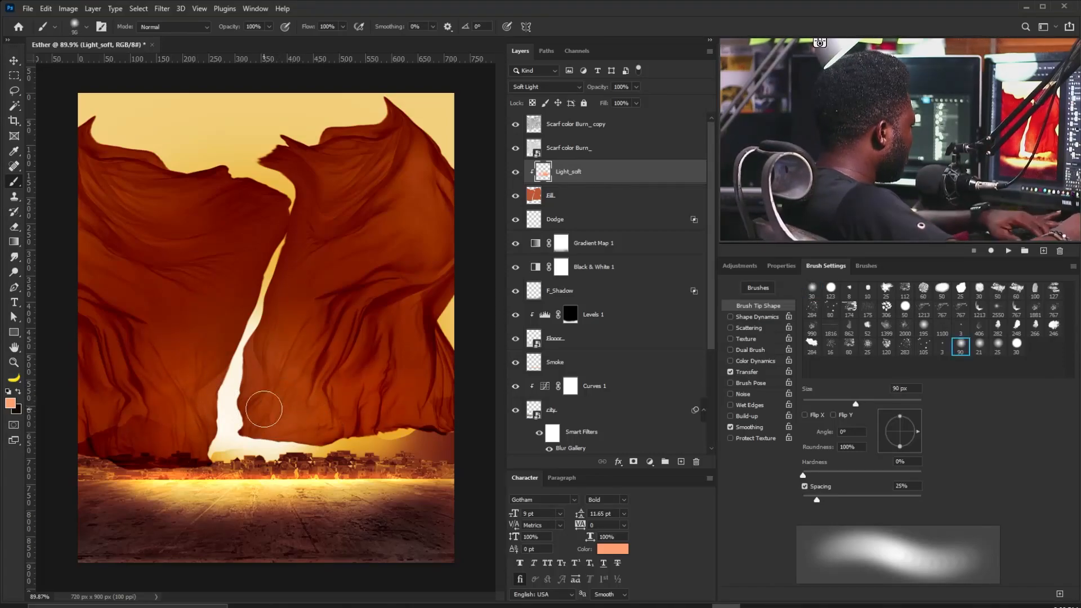
key(bracketleft)
key(bracketleft)
- Save the document and brush more soft light onto the lower part of the left cloth
key(ctrl+s)
key(v)
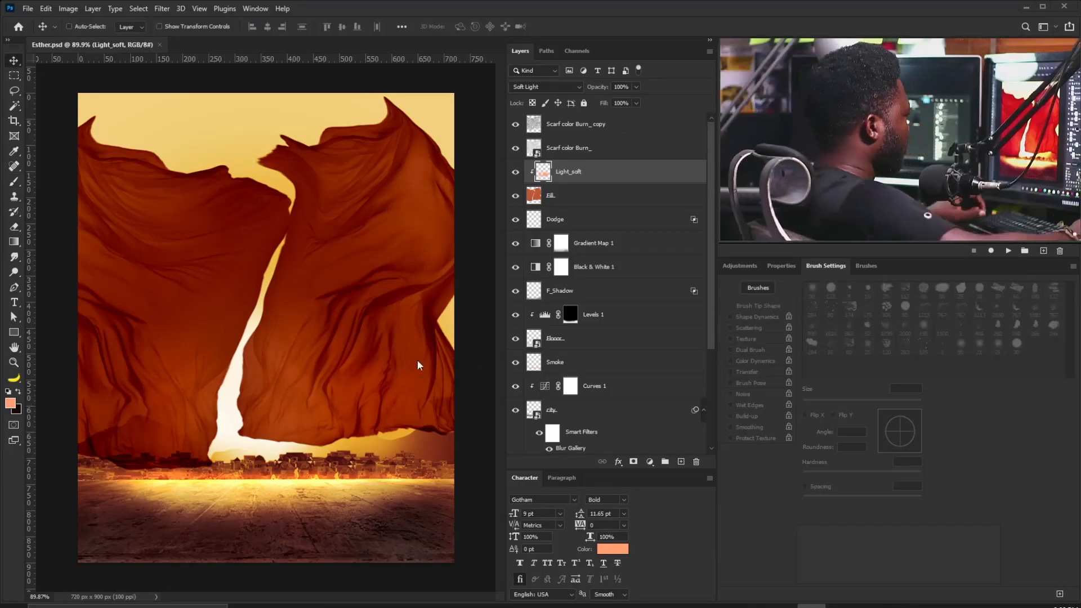
key(b)
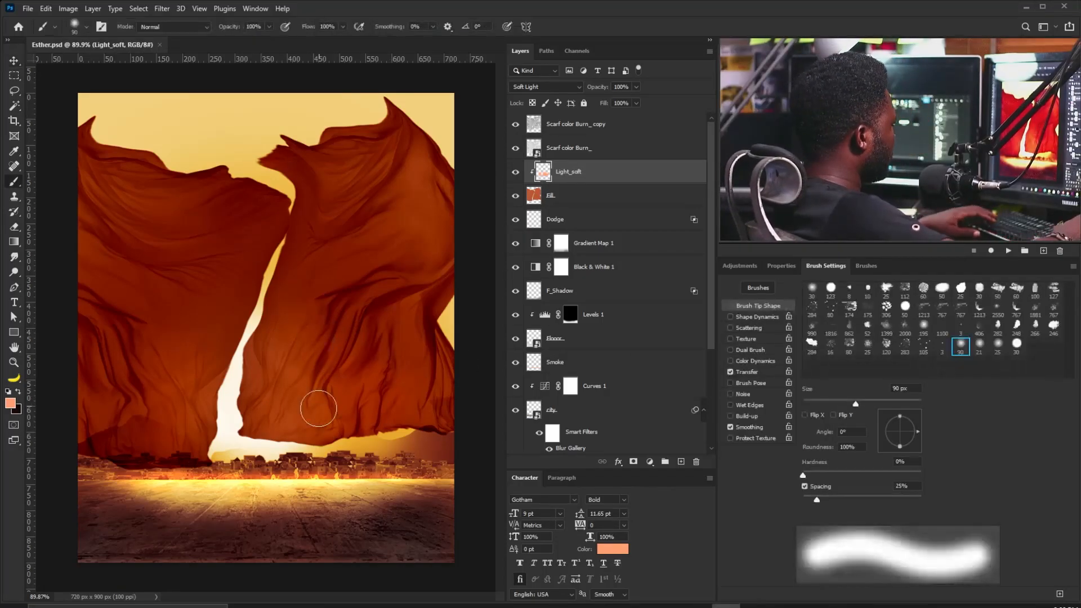
drag(215, 336, 177, 410)
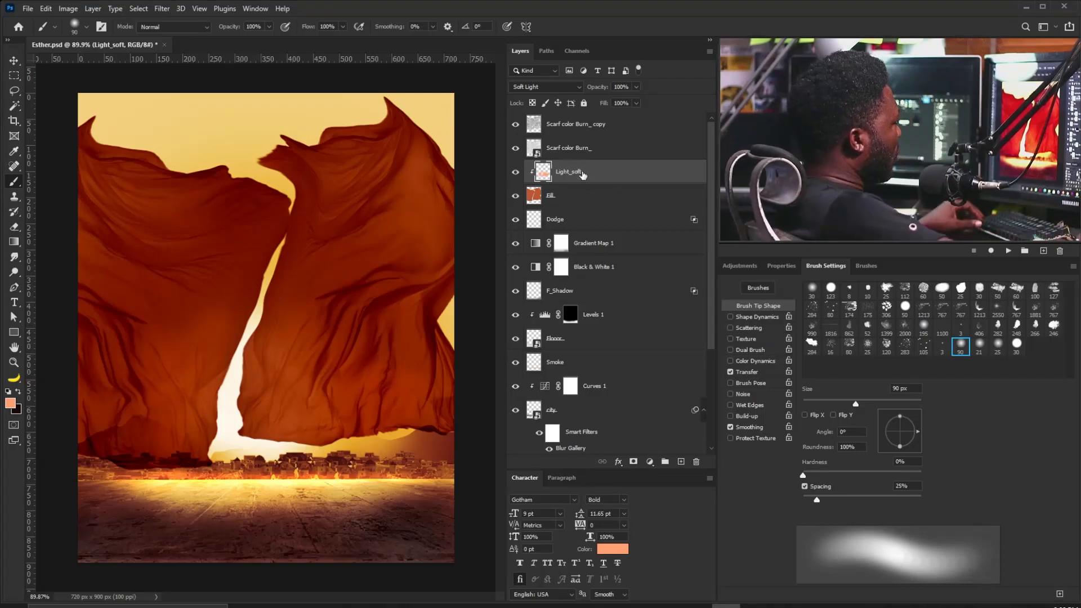
- Create a new layer named Hard_Light above Scarf color Burn_ copy
click(602, 129)
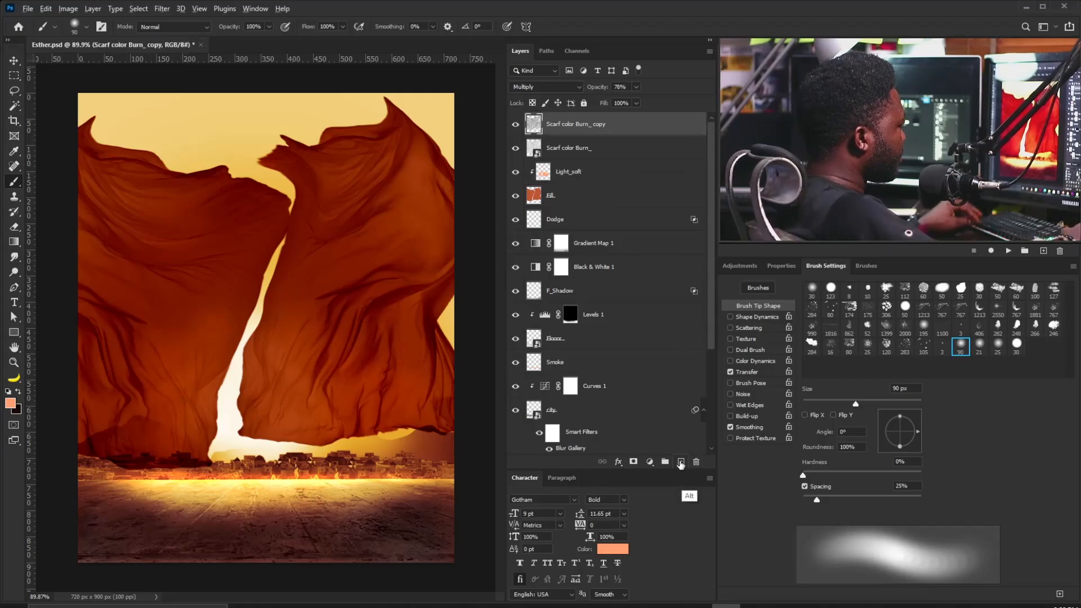
alt+click(681, 460)
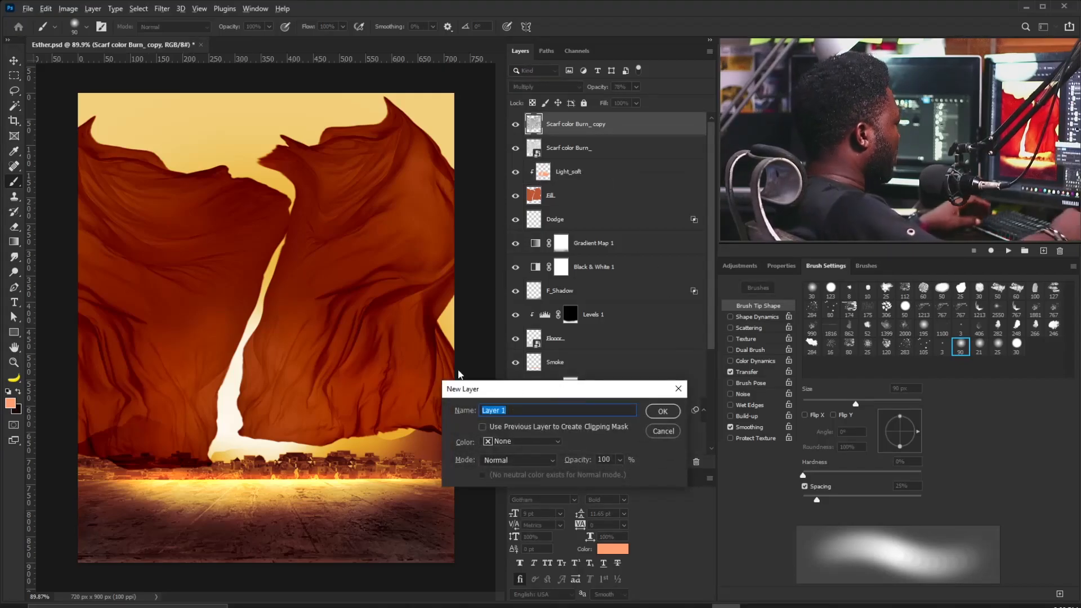
text(Hard_Light)
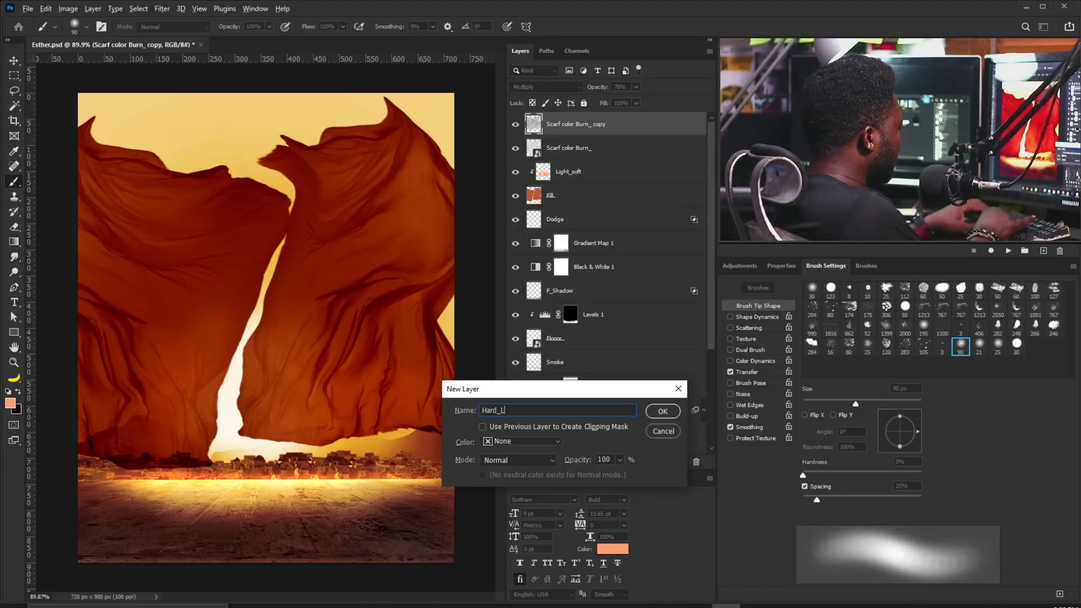
click(663, 411)
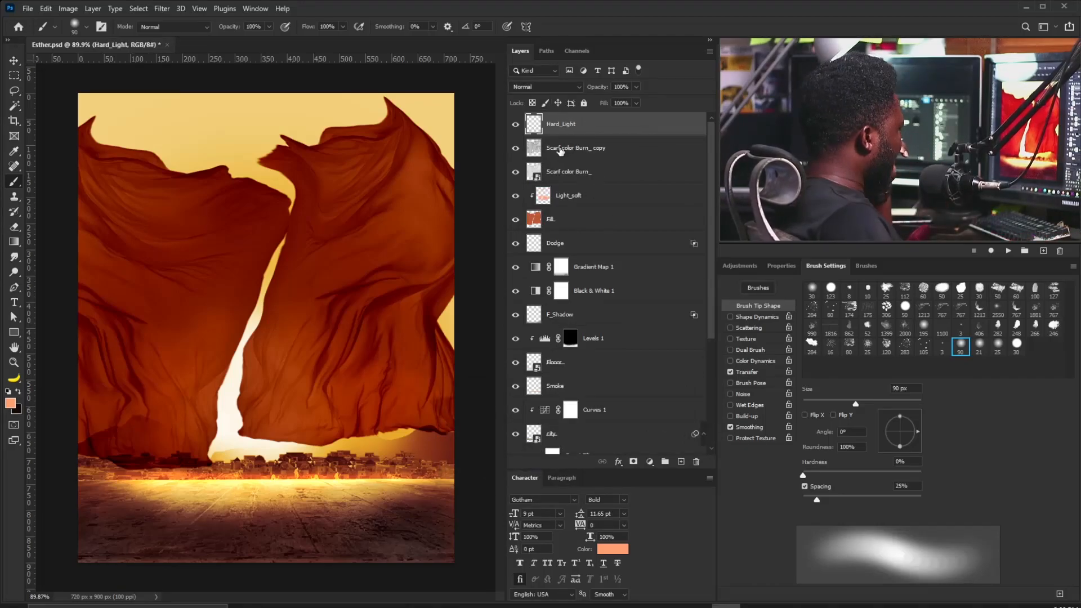
- Turn off Transparency Shapes Layer for Hard_Light and set its blend mode to Color Dodge
double_click(653, 125)
click(688, 351)
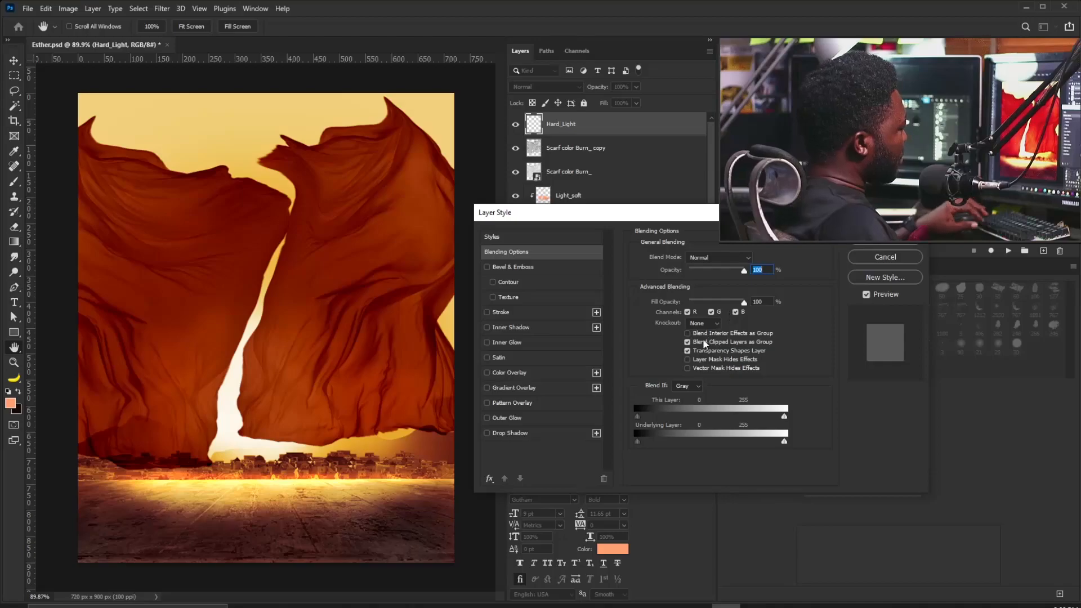
click(716, 257)
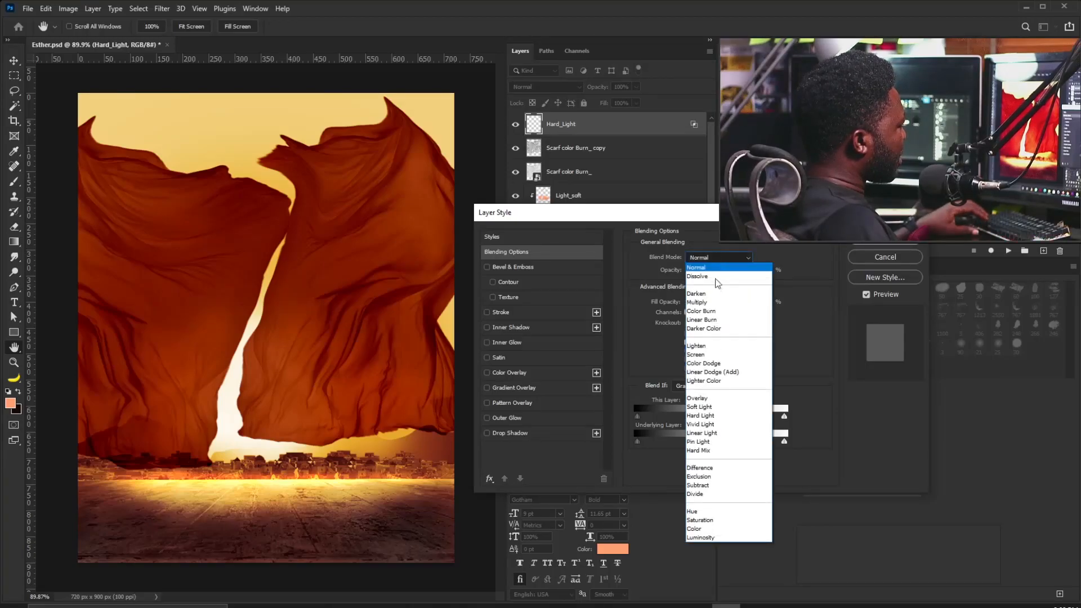
click(704, 364)
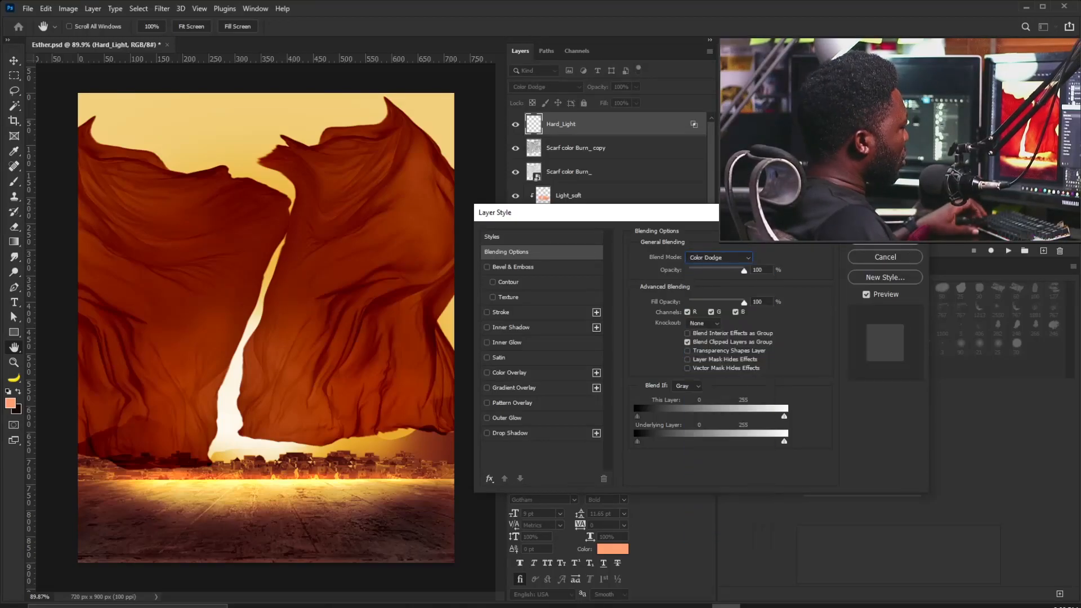
key(Return)
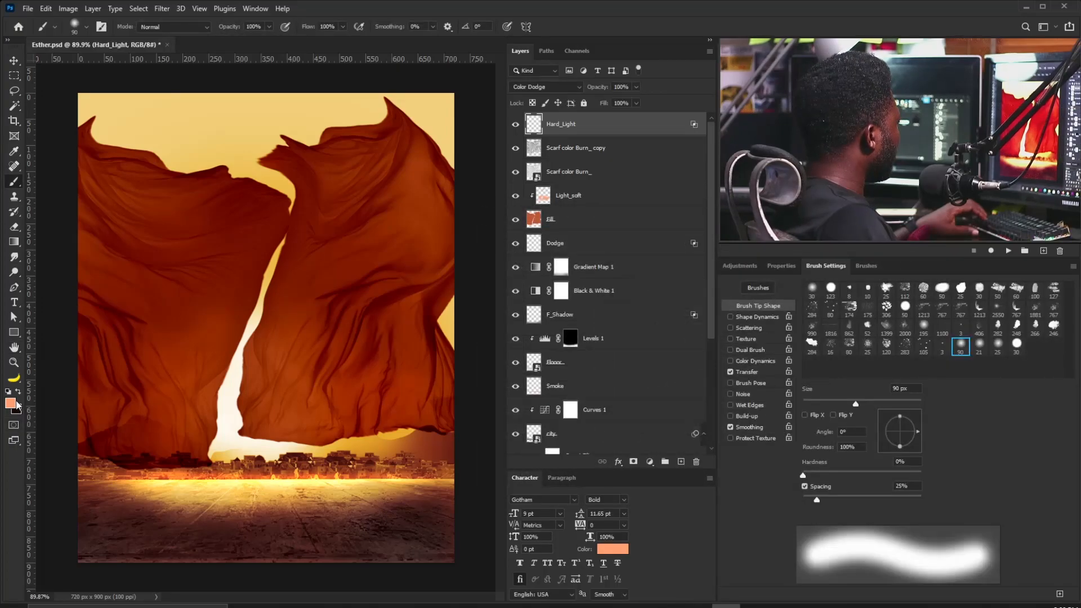
- Set the foreground color to pale orange #ffbe84 and paint a glow on the lower inner areas of both cloths
click(10, 402)
drag(605, 312, 595, 310)
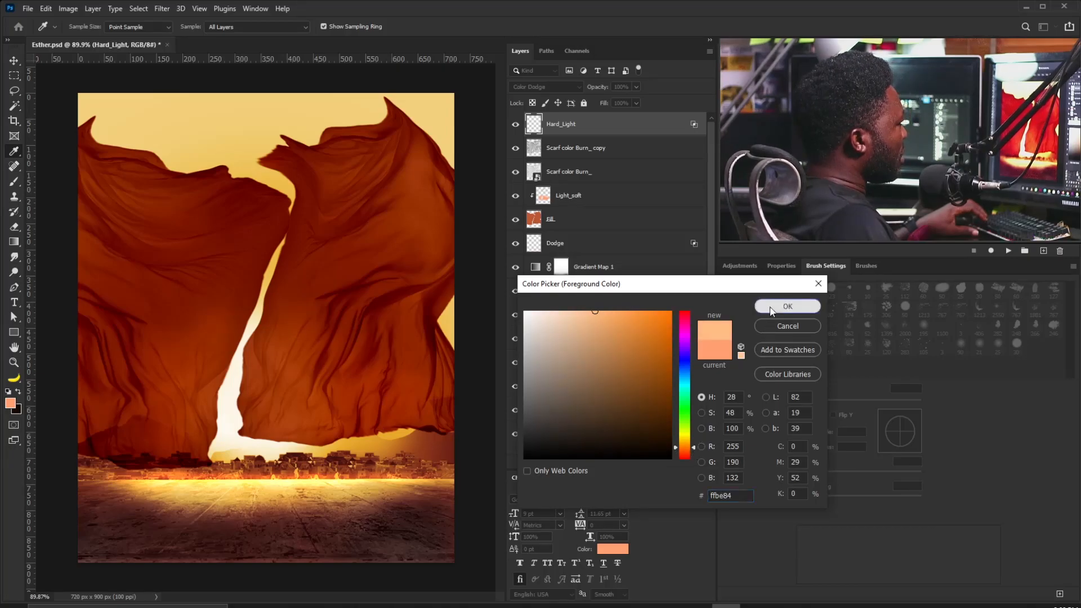
click(788, 306)
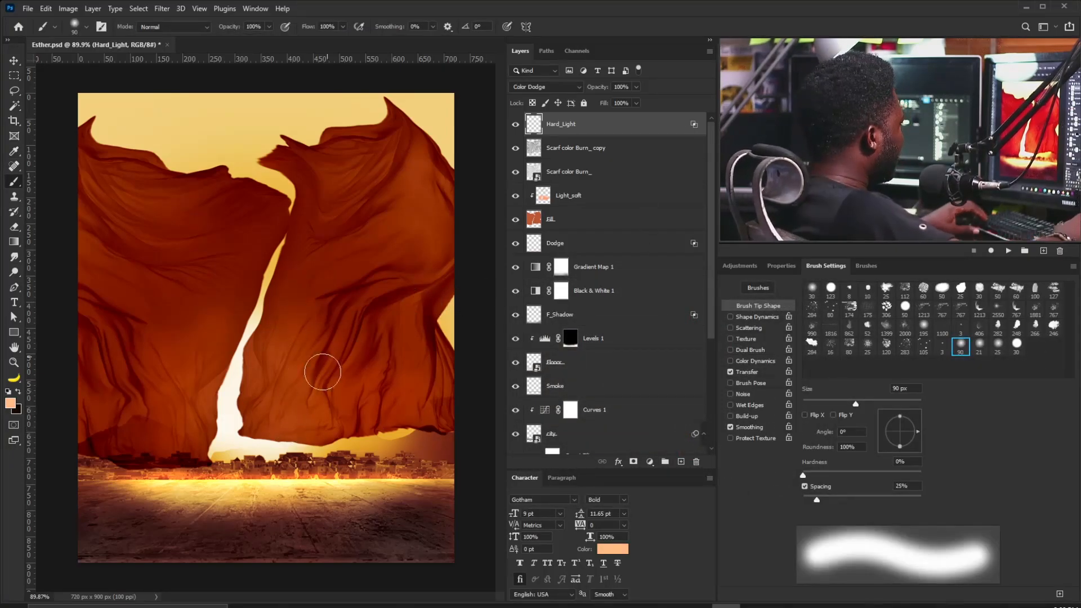
mouse_move(275, 410)
mouse_down()
mouse_move(261, 367)
mouse_move(266, 407)
mouse_move(295, 417)
mouse_move(294, 429)
mouse_move(368, 394)
mouse_move(361, 418)
mouse_move(379, 412)
mouse_move(307, 417)
mouse_move(313, 363)
mouse_move(288, 407)
mouse_move(299, 369)
mouse_move(270, 402)
mouse_move(278, 345)
mouse_move(264, 409)
mouse_move(274, 354)
mouse_move(193, 437)
mouse_move(196, 393)
mouse_move(210, 414)
mouse_move(192, 368)
mouse_move(195, 416)
mouse_move(181, 429)
mouse_move(163, 406)
mouse_move(182, 439)
mouse_move(152, 391)
mouse_move(183, 400)
mouse_up()
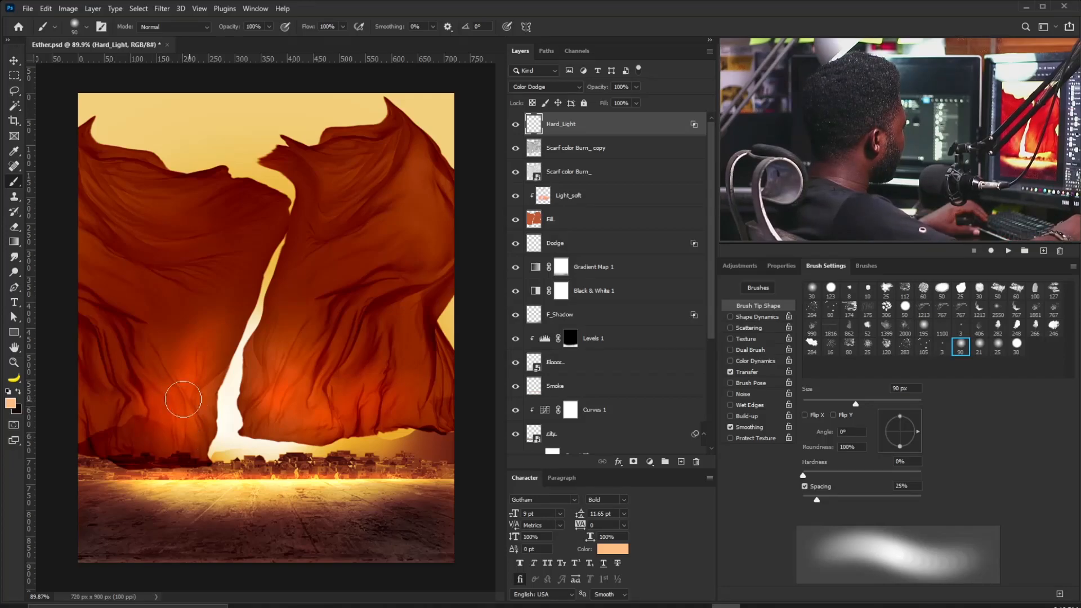
- Shift the foreground color to a yellower orange and paint more glow across the lower part of the right cloth
click(11, 405)
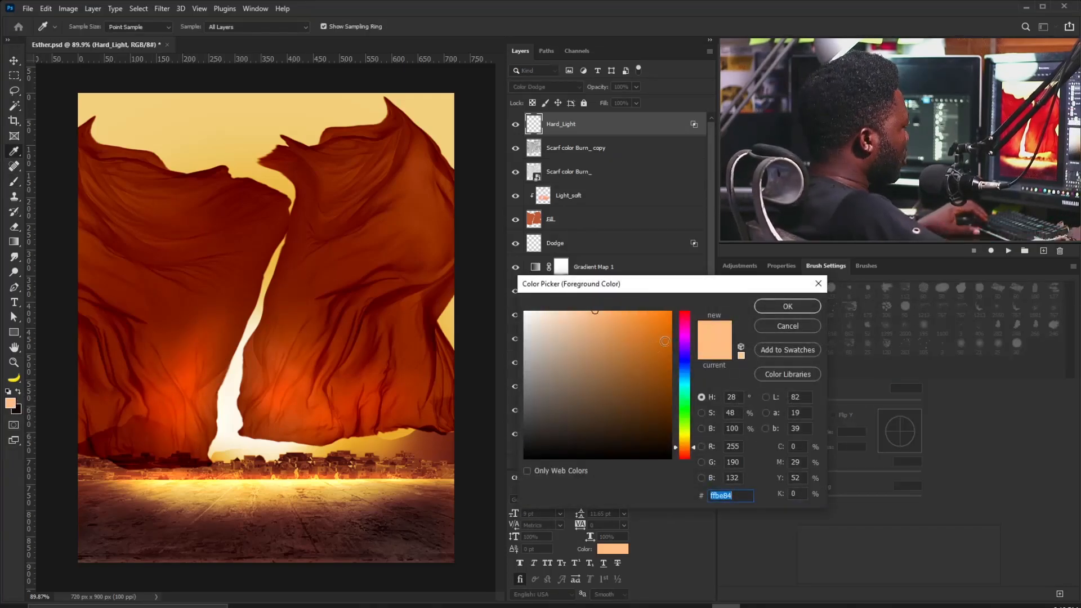
drag(696, 444, 693, 442)
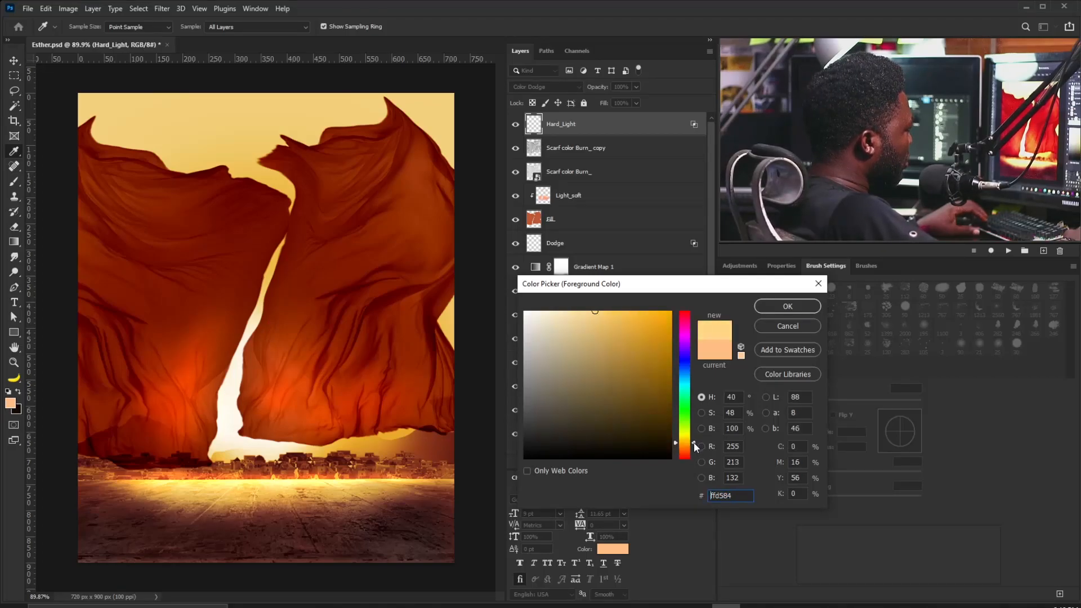
click(786, 306)
key(b)
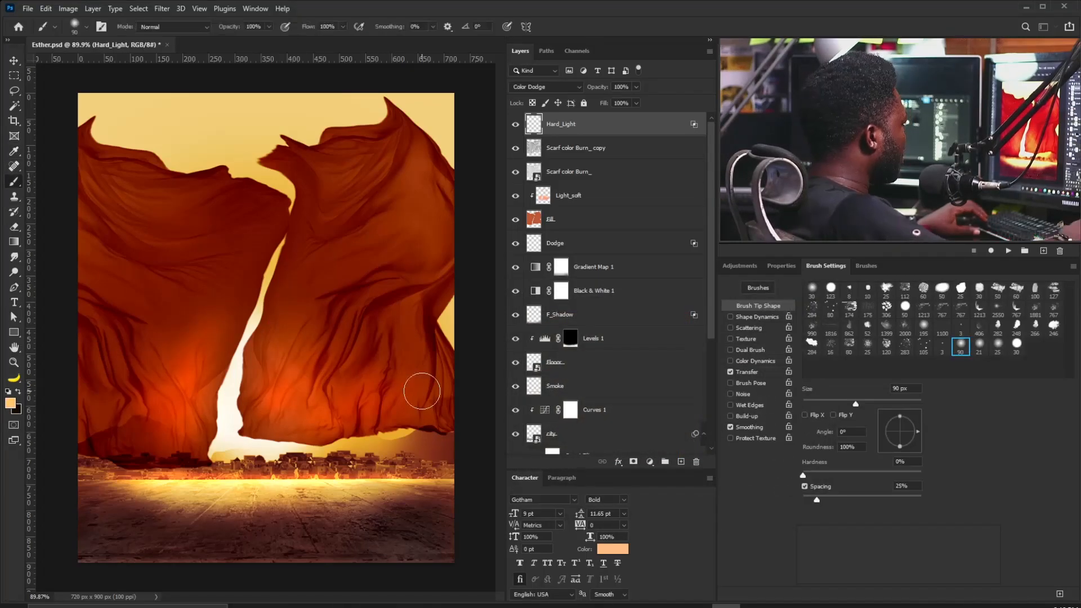
mouse_move(320, 418)
mouse_down()
mouse_move(352, 403)
mouse_move(335, 419)
mouse_move(296, 407)
mouse_up()
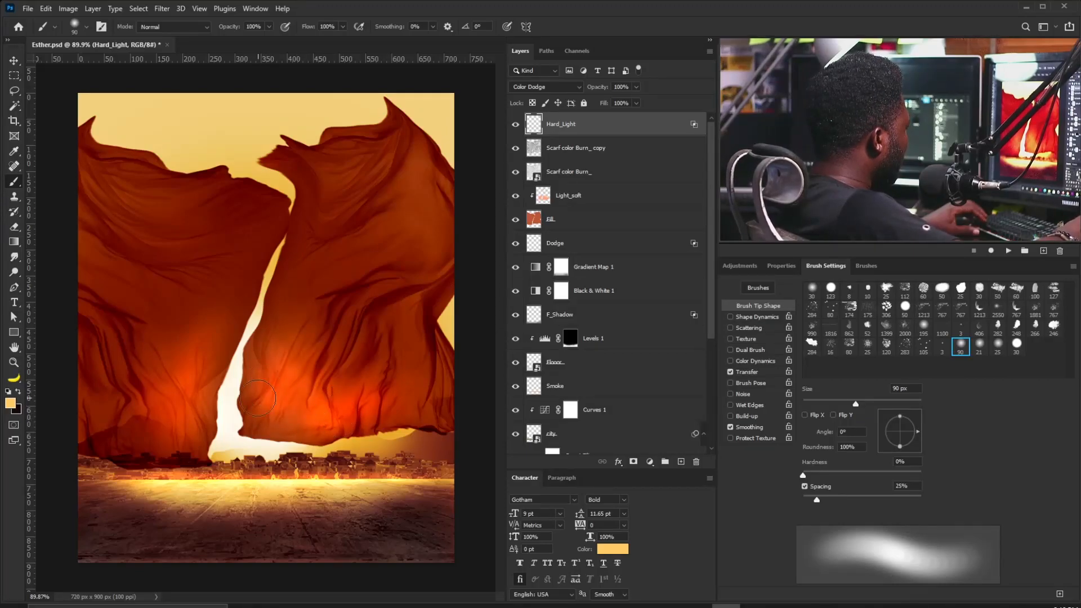
- Reduce the soft brush to 50 px and paint a glow along the bottom edge of the right cloth
key(bracketright)
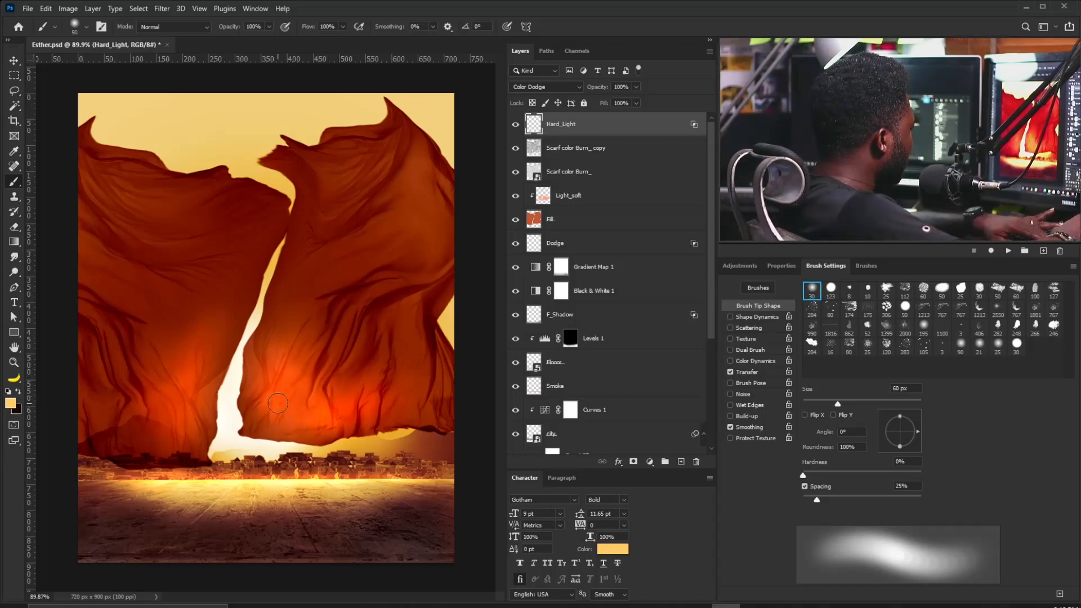
key(bracketleft)
key(bracketleft)
key(bracketleft)
key(bracketleft)
key(bracketleft)
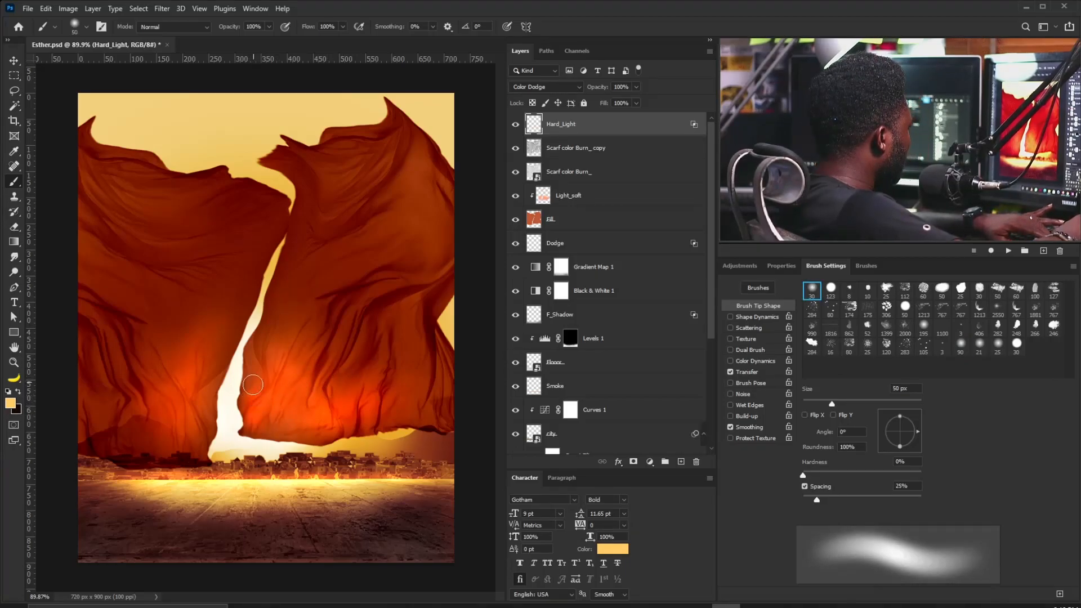
drag(251, 429, 307, 429)
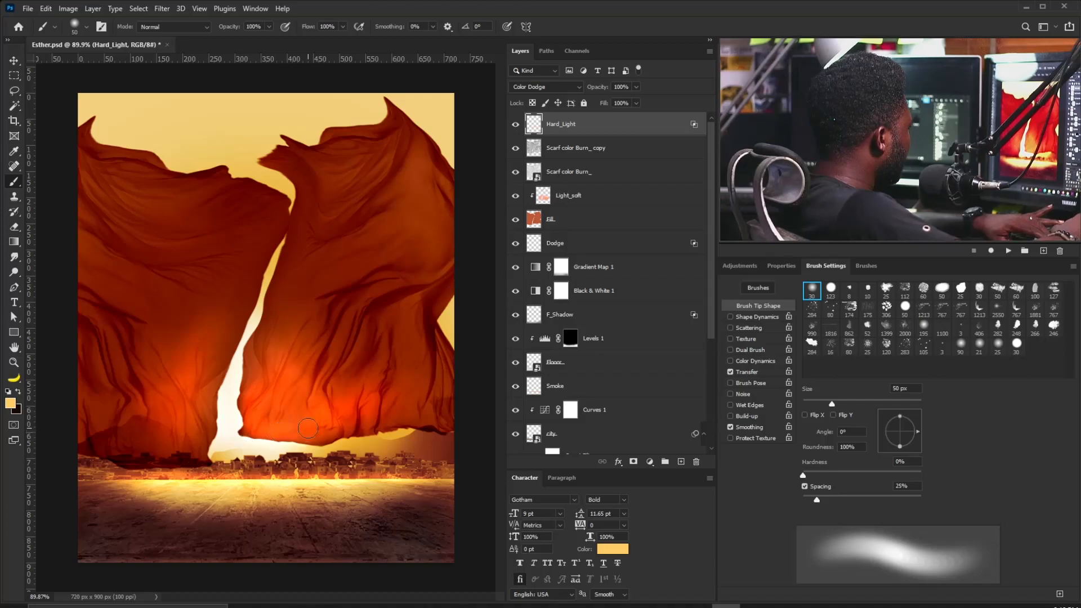
- Paint a light-orange glow on the Hard_Light layer over the left cloth's lower folds with a soft 70 px brush
key(bracketright)
key(bracketright)
mouse_move(213, 378)
mouse_down()
mouse_move(200, 426)
mouse_move(189, 383)
mouse_up()
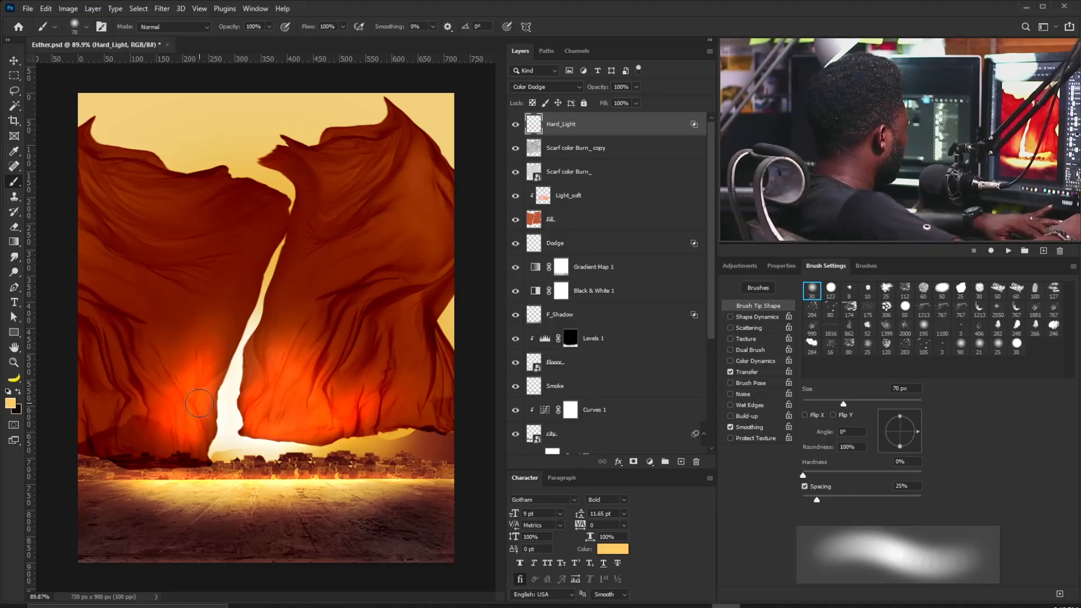
key(bracketleft)
key(bracketleft)
key(bracketleft)
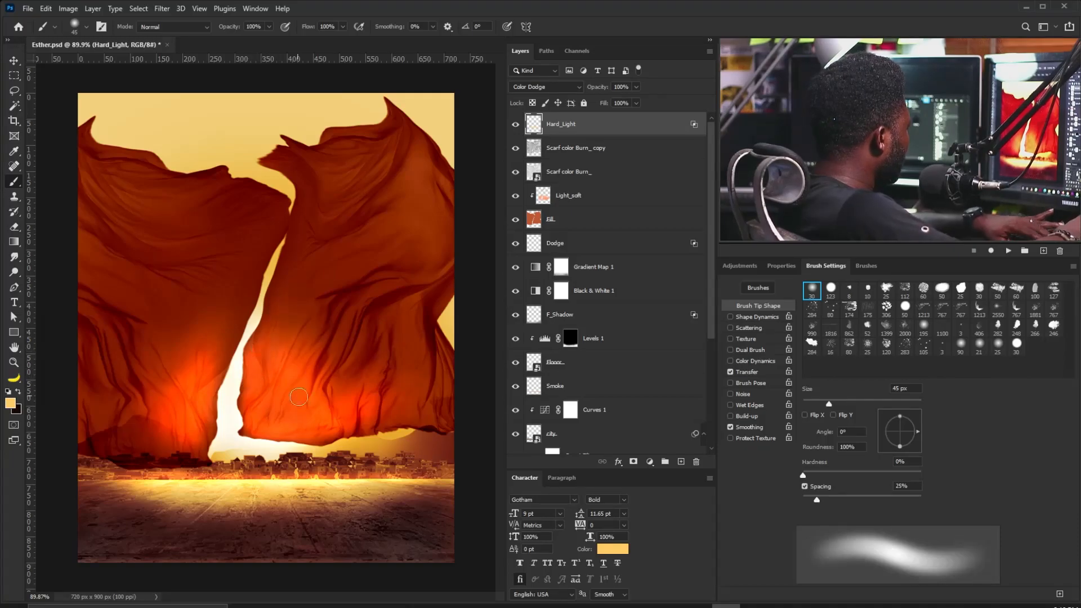
- Brush warm light onto the Light_soft layer along the right cloth's lower inner edge with a soft 70 px brush
key(bracketright)
key(bracketright)
key(bracketright)
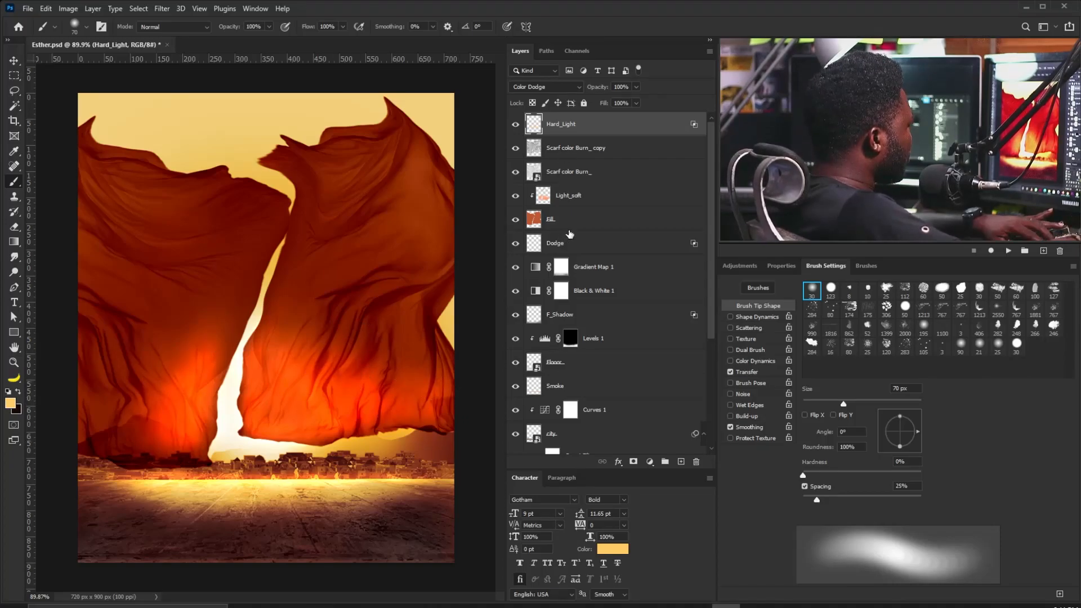
click(561, 199)
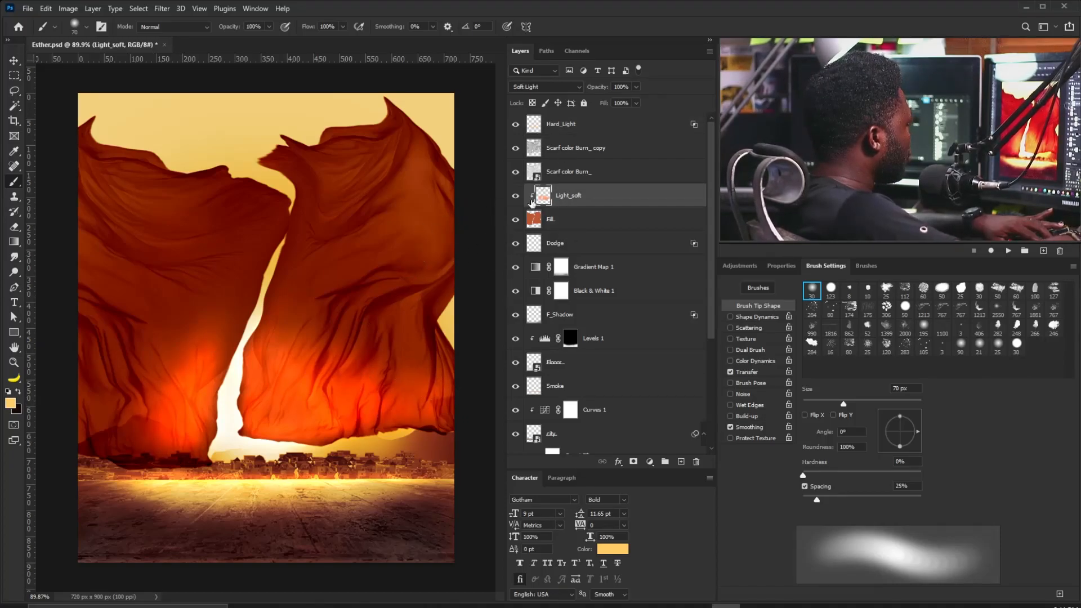
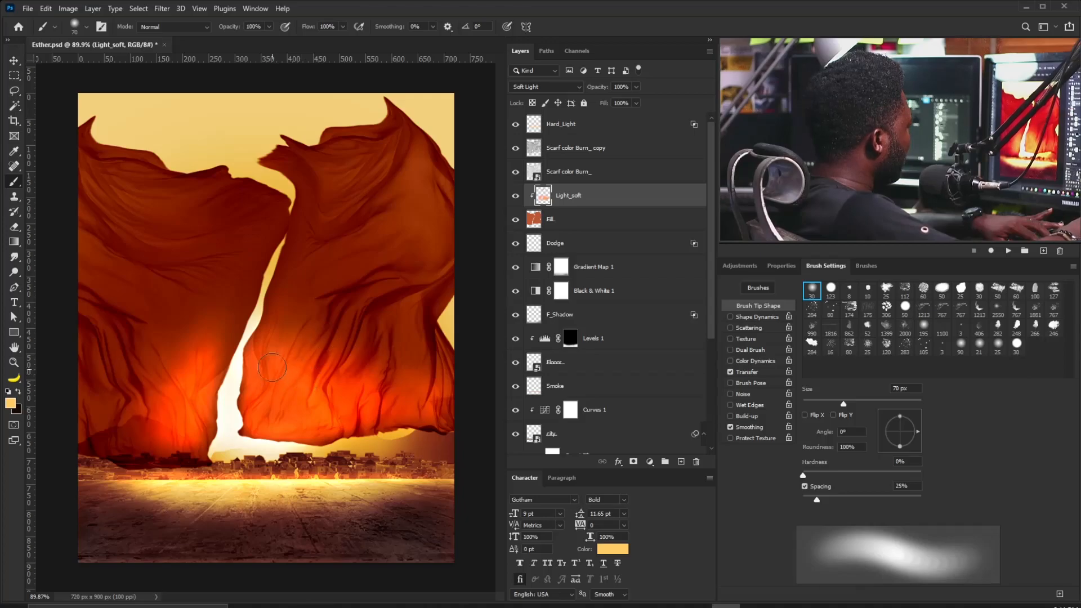
drag(264, 414, 256, 428)
- Touch up the Hard_Light glow with a smaller soft brush, and move that layer below Scarf color Burn_, directly above Light_soft
click(560, 124)
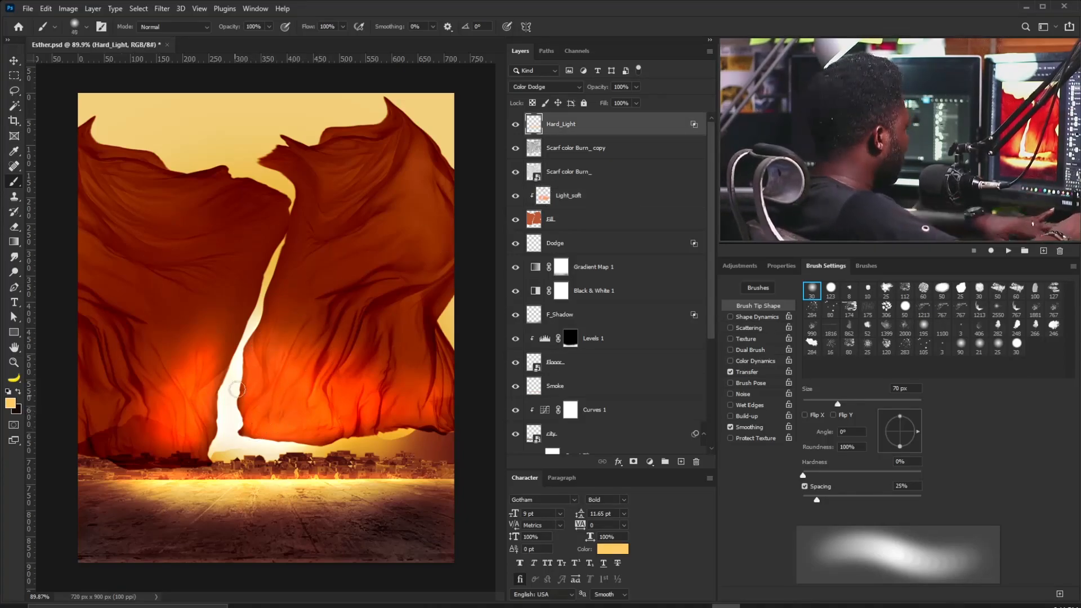
key(bracketleft)
key(bracketleft)
key(bracketleft)
key(bracketleft)
key(bracketleft)
key(bracketleft)
key(bracketleft)
key(bracketleft)
key(bracketleft)
key(bracketright)
key(bracketright)
key(bracketright)
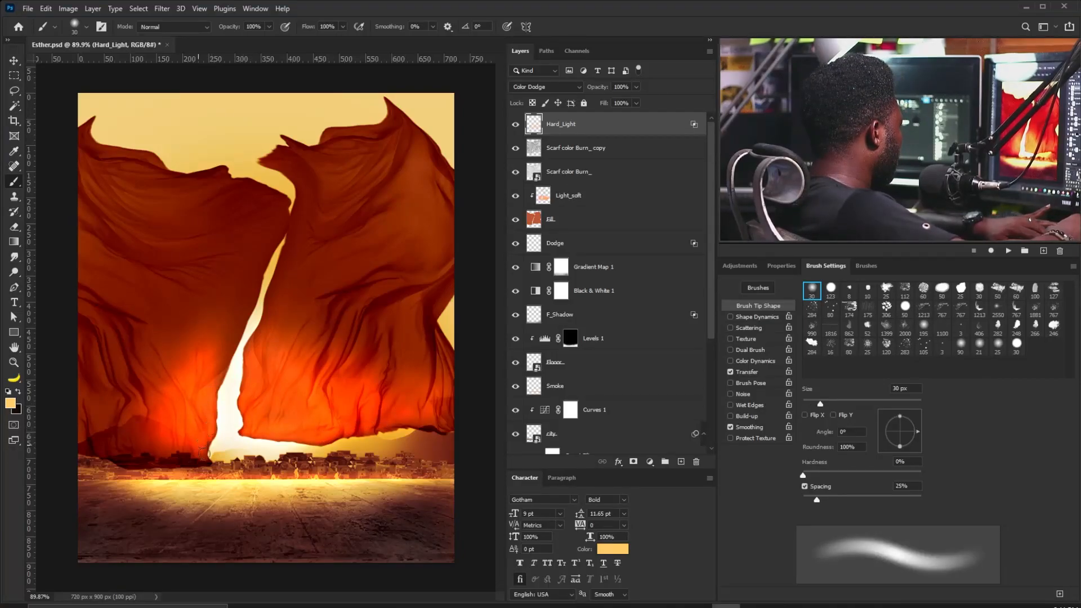
key(bracketright)
key(bracketright)
key(bracketright)
drag(560, 124, 570, 171)
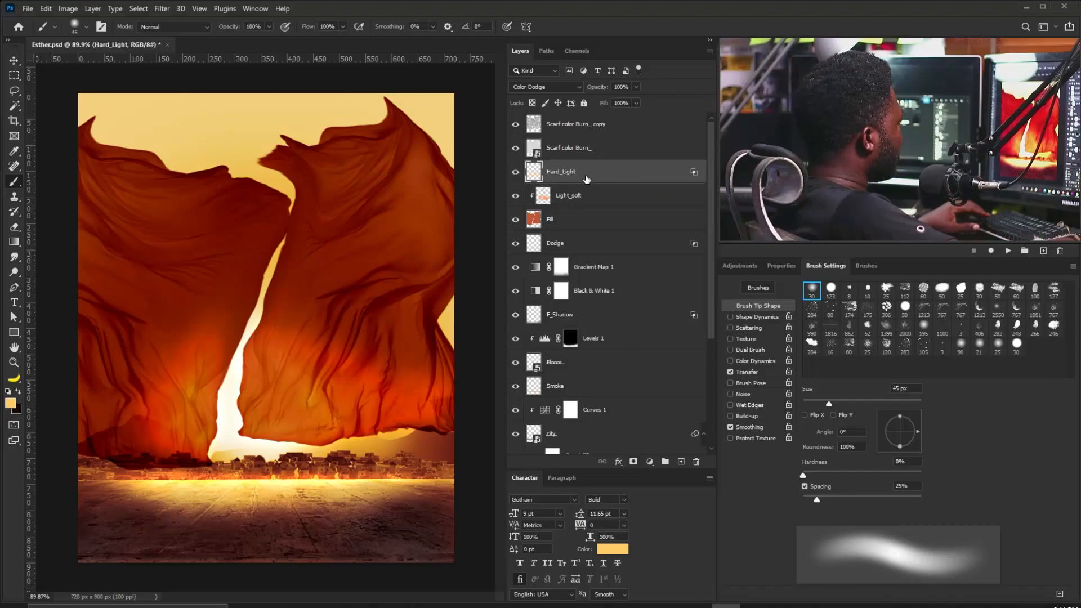
- Paint bright highlights on the Hard_Light layer over the lower inner corners of both cloth halves, enlarging the soft brush to 80 px
key(bracketright)
mouse_move(282, 394)
mouse_down()
mouse_move(334, 377)
mouse_move(306, 406)
mouse_up()
mouse_move(197, 422)
mouse_down()
mouse_move(200, 383)
mouse_move(282, 416)
mouse_move(294, 433)
mouse_up()
key(bracketleft)
key(bracketleft)
key(bracketleft)
key(bracketleft)
key(bracketleft)
key(bracketright)
key(bracketright)
key(bracketright)
key(bracketright)
key(bracketright)
key(bracketright)
key(bracketright)
key(bracketright)
key(bracketright)
key(bracketright)
key(bracketright)
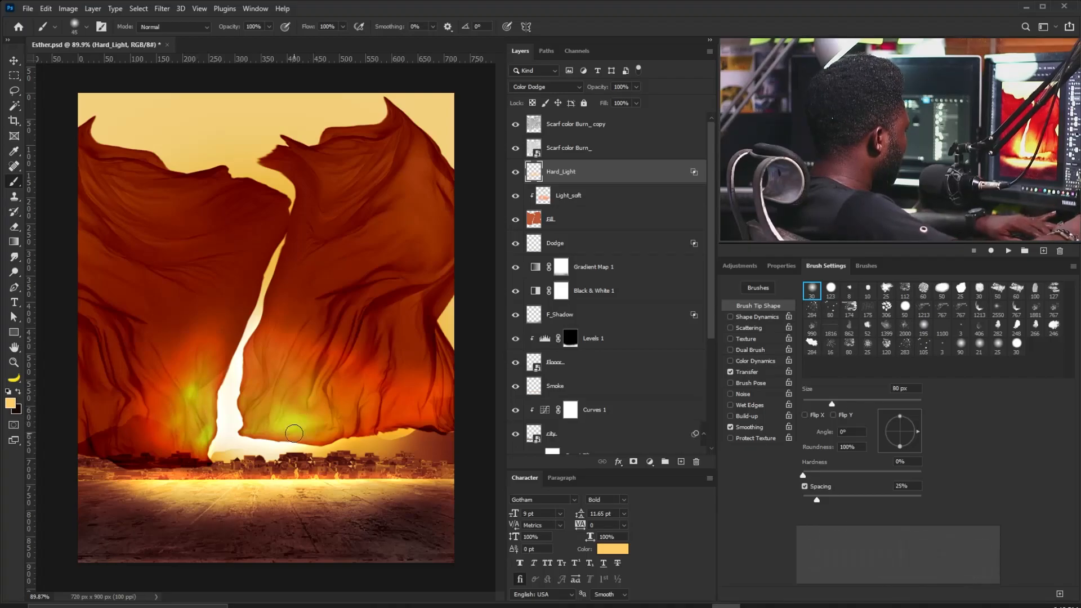
mouse_move(242, 390)
mouse_down()
mouse_move(198, 417)
mouse_move(214, 394)
mouse_move(257, 382)
mouse_up()
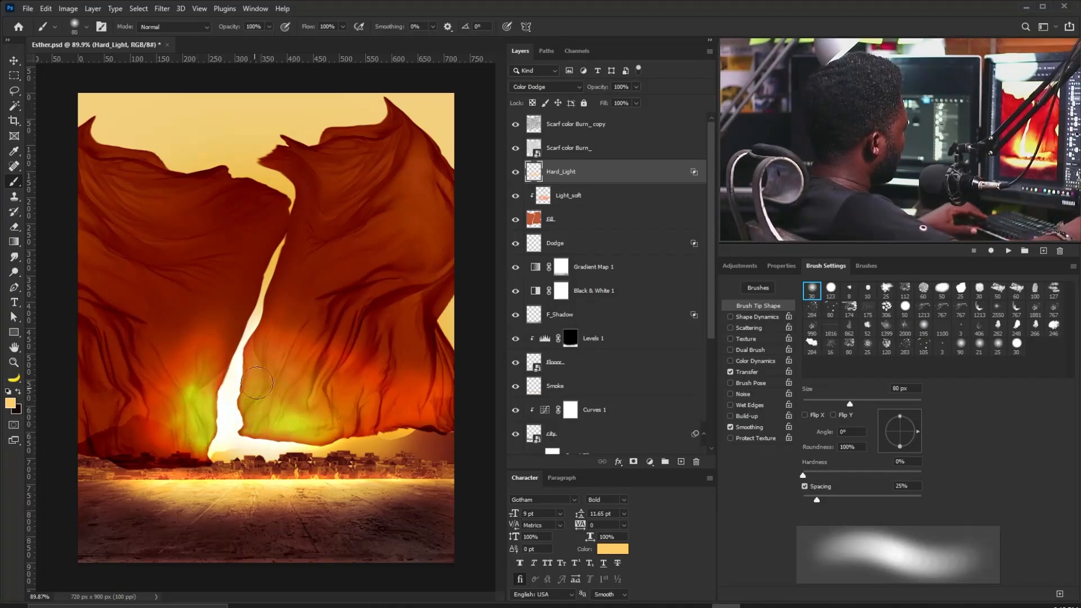
- Soften the highlights on both lower cloth corners of the Hard_Light layer with a soft 125 px eraser
key(e)
drag(205, 361, 314, 423)
key(x)
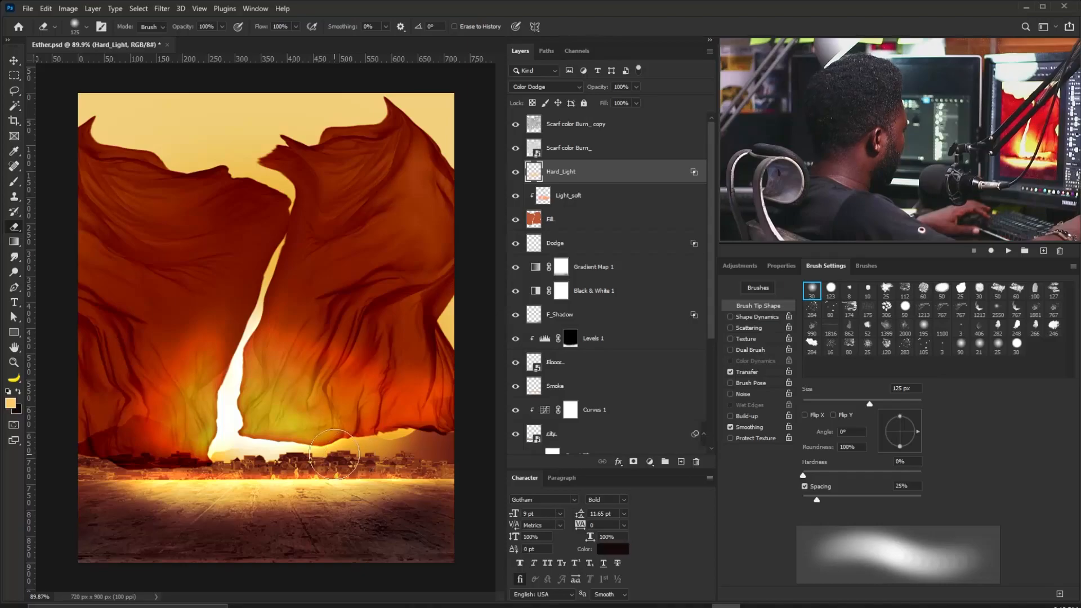
- Return to the light-orange brush and touch up the right cloth's lower glow, reducing the brush size to 20 px
key(b)
key(x)
key(bracketleft)
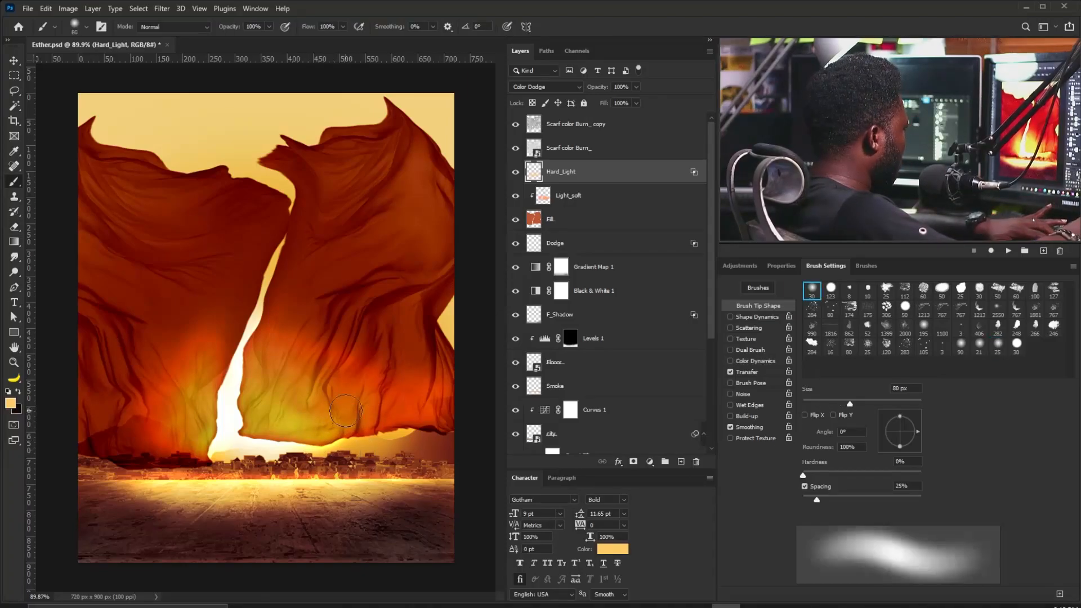
key(bracketleft)
key(bracketleft)
key(bracketleft)
key(bracketleft)
key(bracketleft)
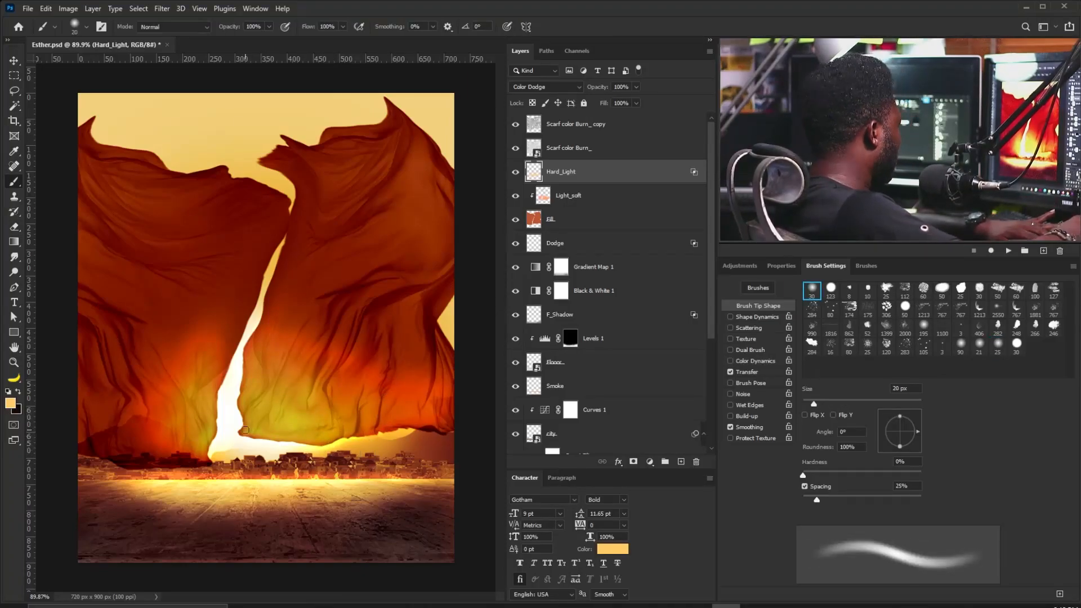
- Compare the cloth with the Scarf color Burn_ copy layer hidden and shown
click(619, 124)
click(637, 87)
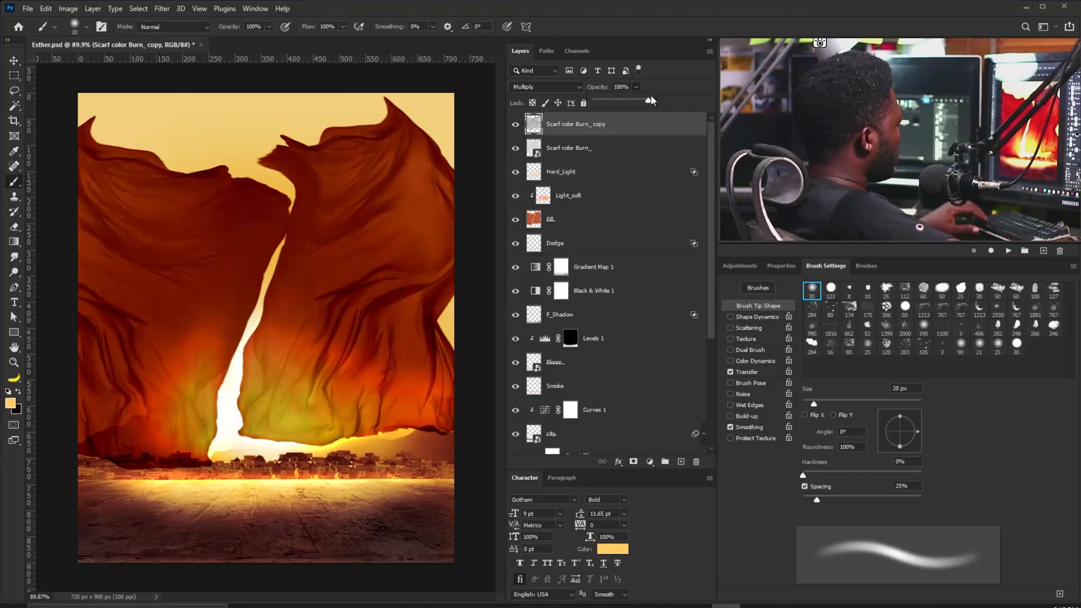
click(578, 147)
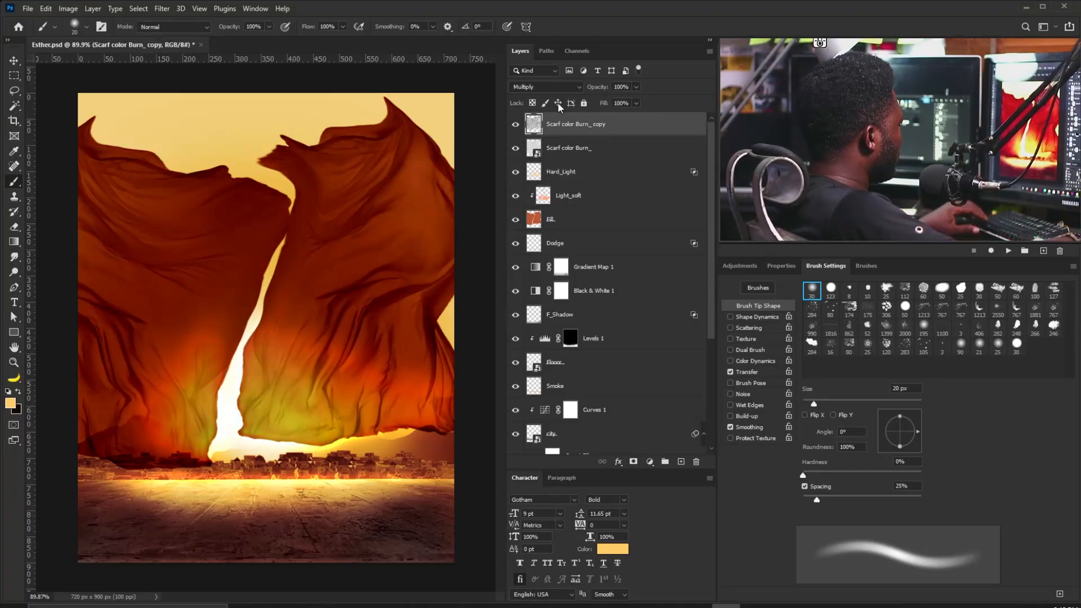
click(516, 125)
click(516, 125)
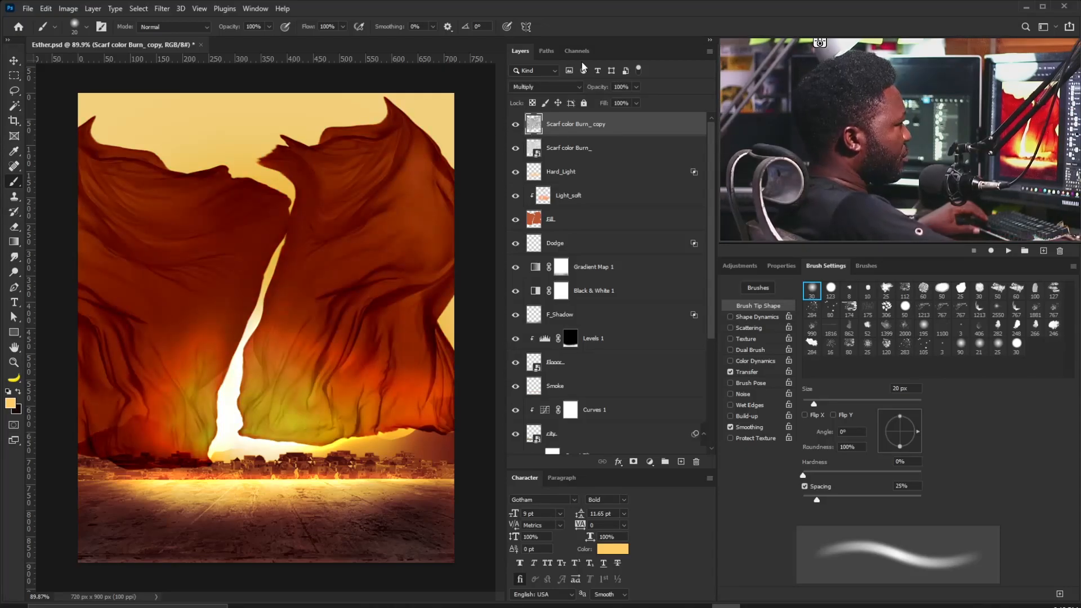
- Group the five layers from Scarf color Burn_ copy down to Fill and name the group Scarf
key(v)
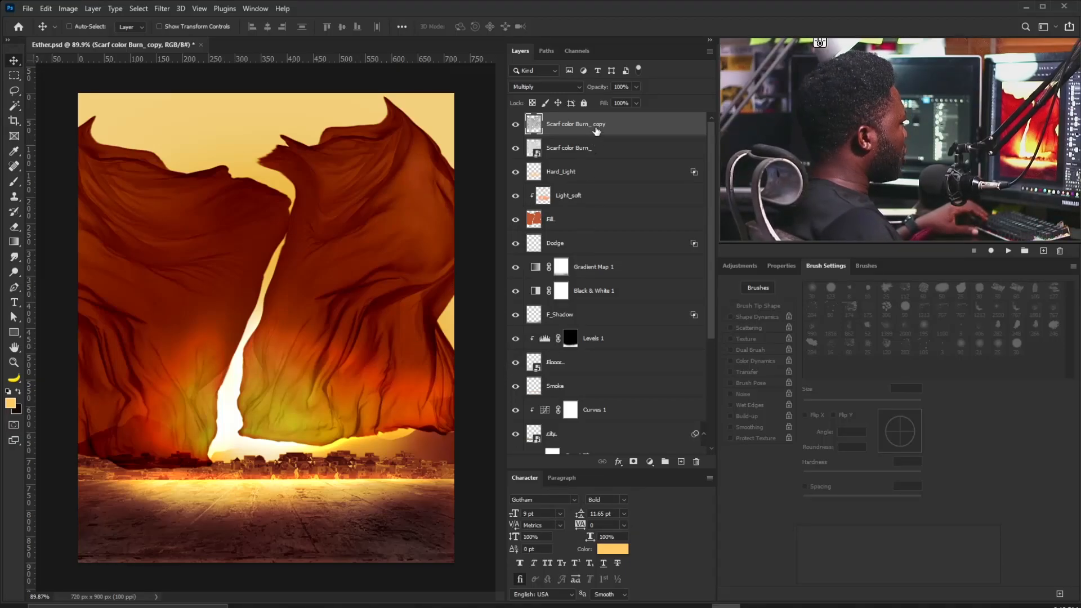
shift+click(577, 219)
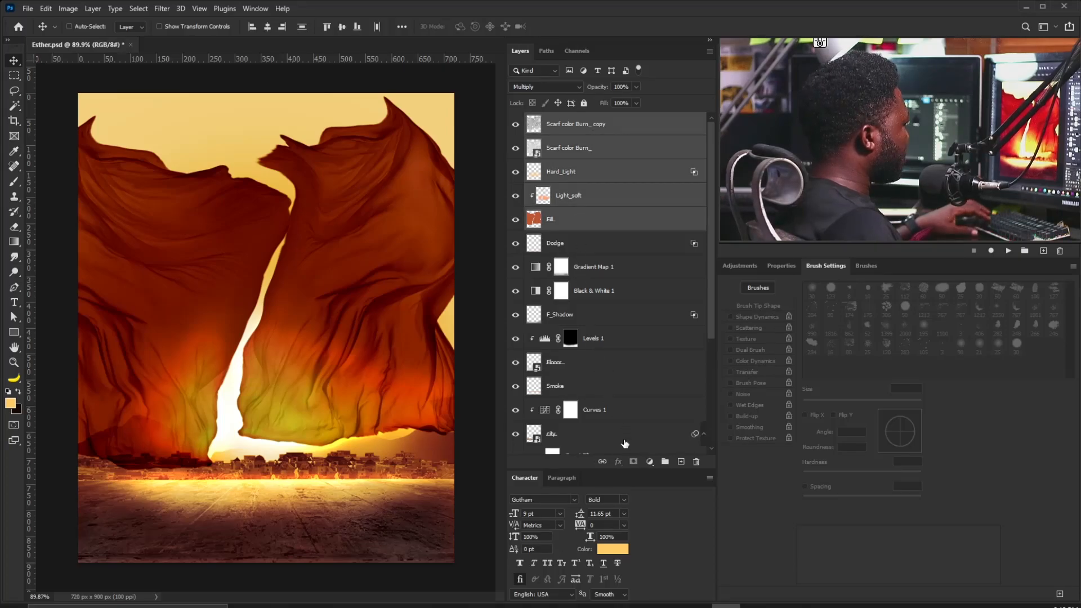
key(ctrl+g)
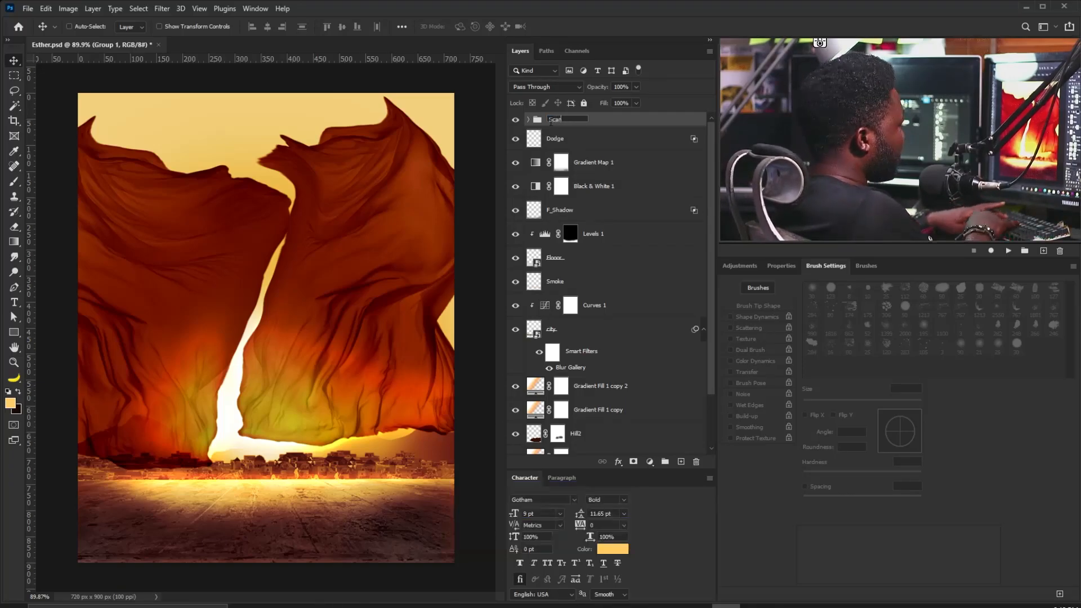
text(Scarf)
key(Return)
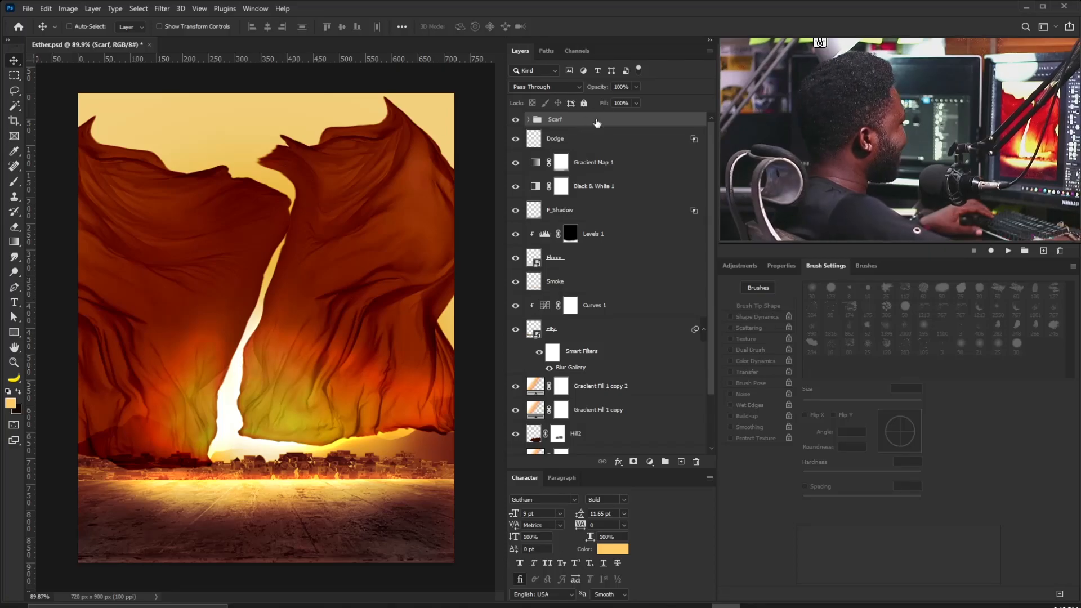
- Add a Levels adjustment clipped to the Scarf group, with input levels of 12, 1.34 and 232
click(740, 266)
click(761, 293)
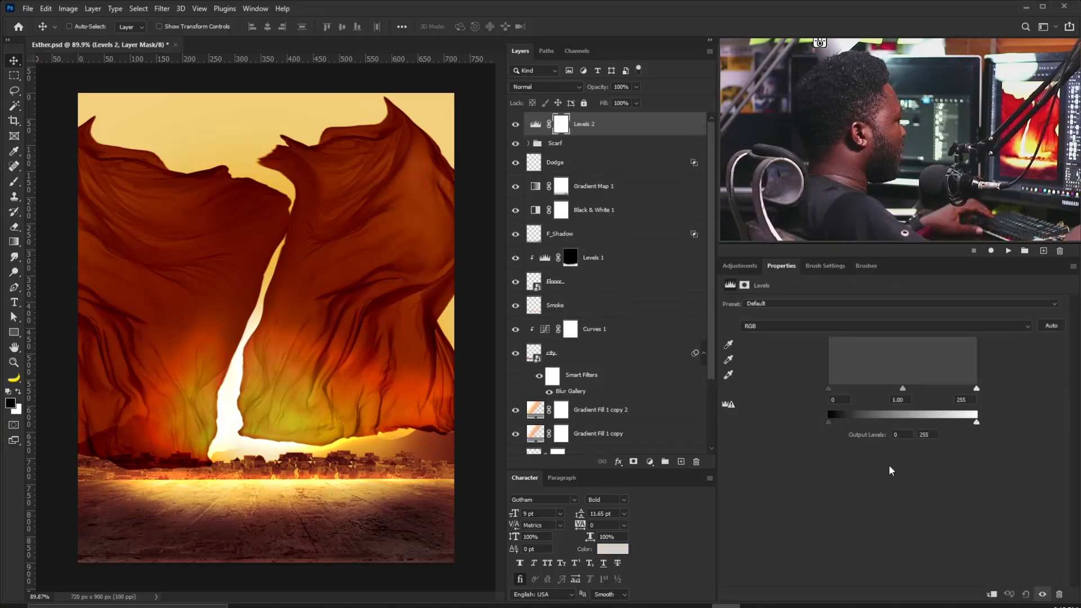
click(992, 594)
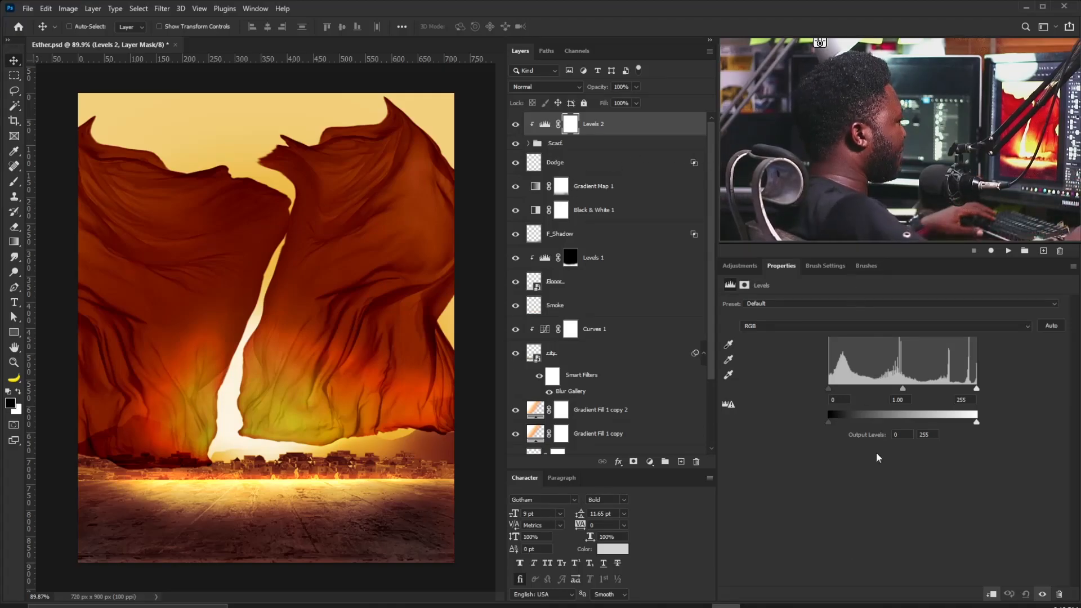
drag(903, 388, 888, 389)
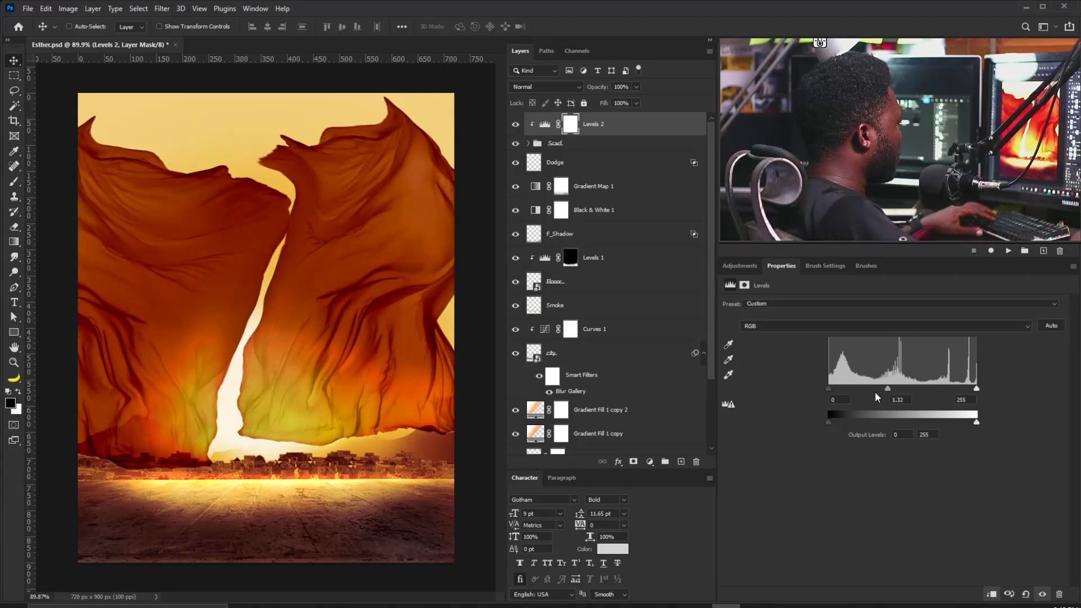
click(828, 388)
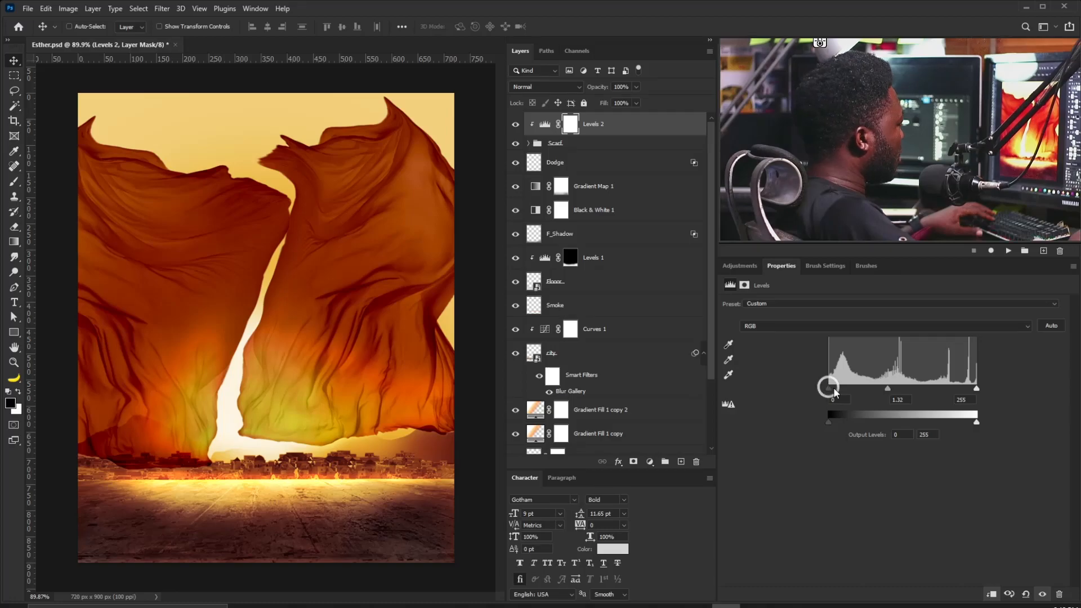
drag(829, 388, 892, 388)
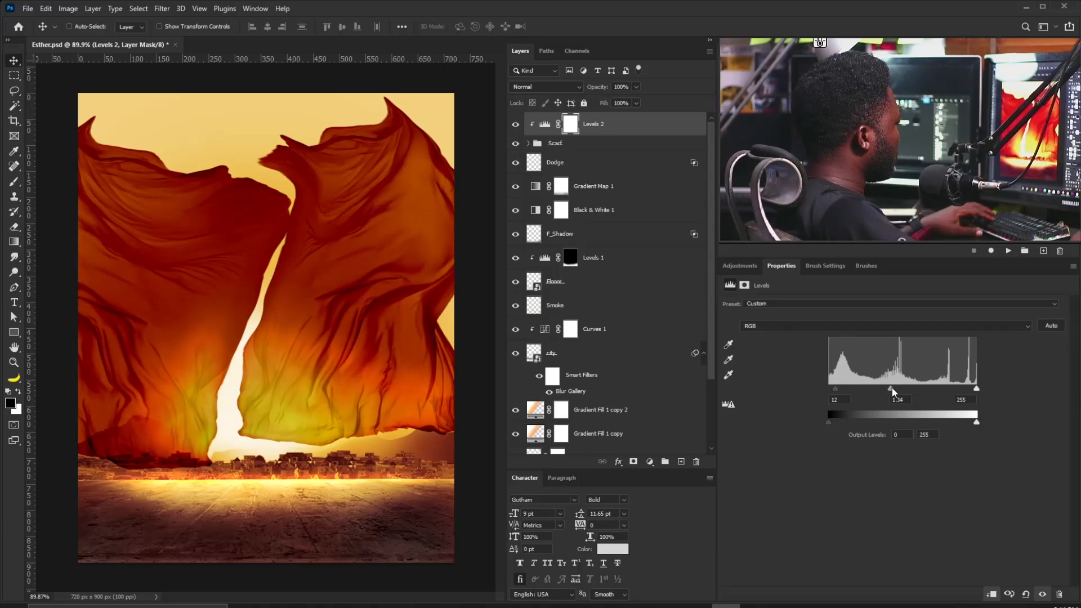
drag(976, 390, 965, 393)
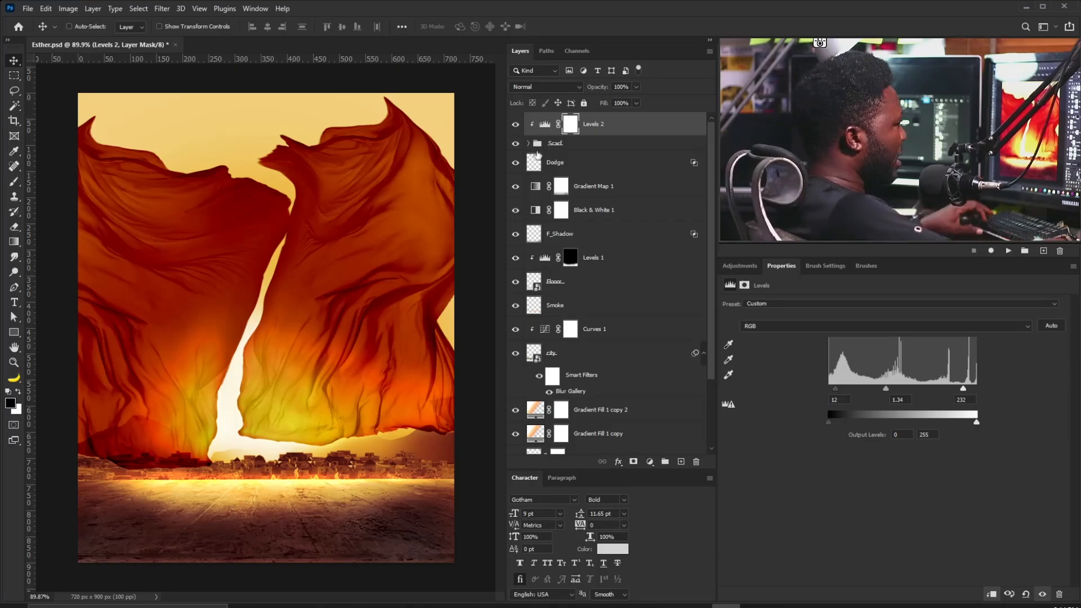
- Invert the new Levels mask and paint it white over the lower part of both cloth halves with a soft 200 px brush
click(570, 125)
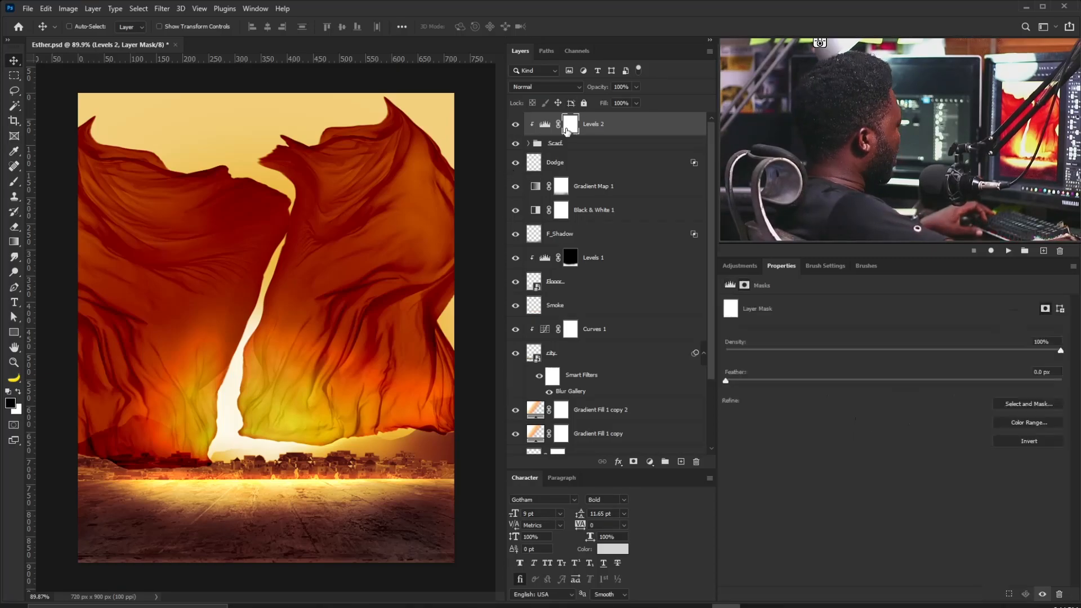
key(ctrl+i)
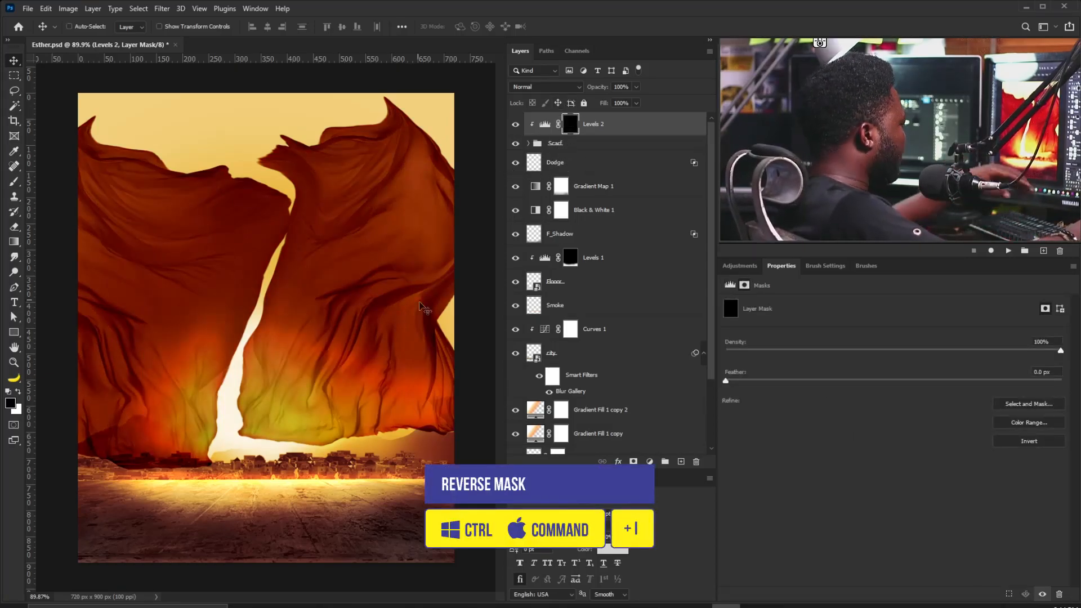
key(b)
key(bracketright)
key(bracketright)
key(bracketright)
key(bracketright)
key(bracketright)
key(bracketright)
key(bracketright)
key(bracketright)
key(bracketright)
key(bracketright)
key(bracketright)
key(bracketright)
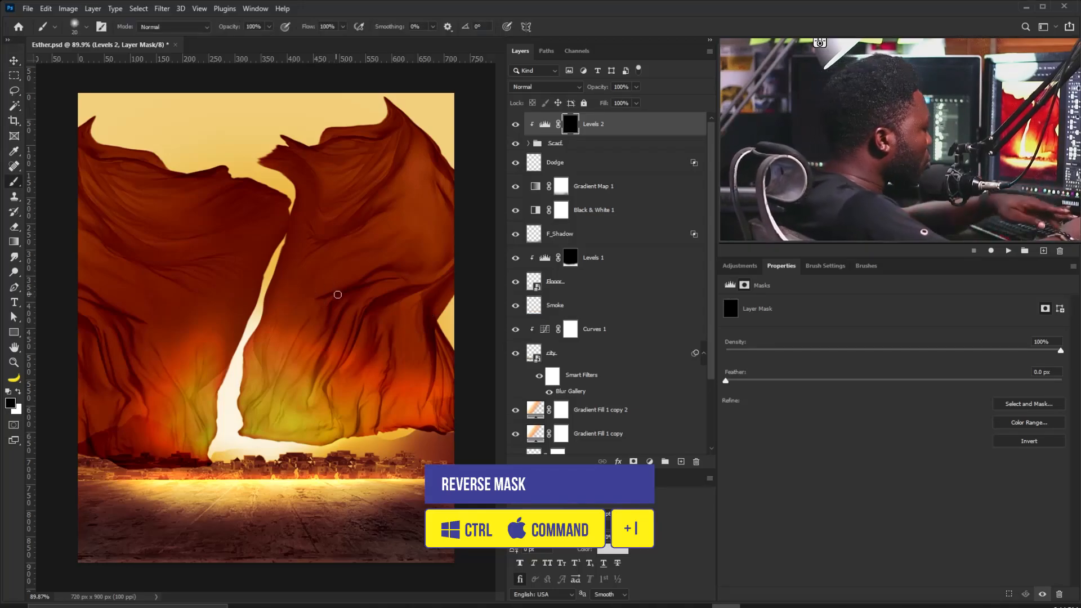
click(18, 394)
mouse_move(186, 422)
mouse_down()
mouse_move(212, 386)
mouse_move(222, 389)
mouse_move(202, 413)
mouse_move(212, 387)
mouse_move(201, 389)
mouse_move(282, 443)
mouse_move(421, 416)
mouse_up()
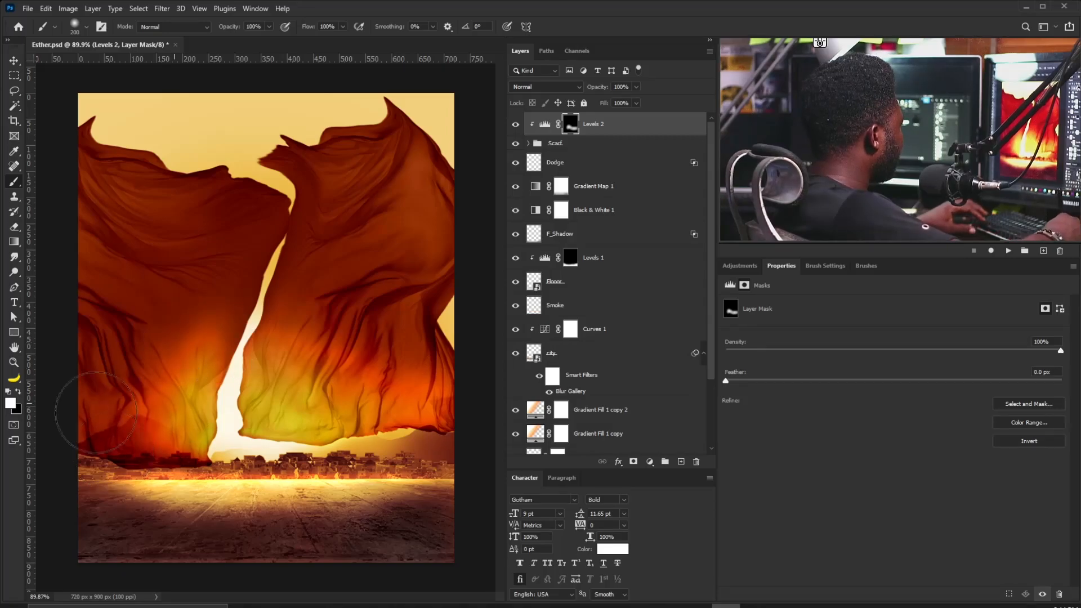
mouse_move(131, 412)
mouse_down()
mouse_move(212, 410)
mouse_move(222, 395)
mouse_move(284, 403)
mouse_move(282, 367)
mouse_move(233, 354)
mouse_move(228, 423)
mouse_up()
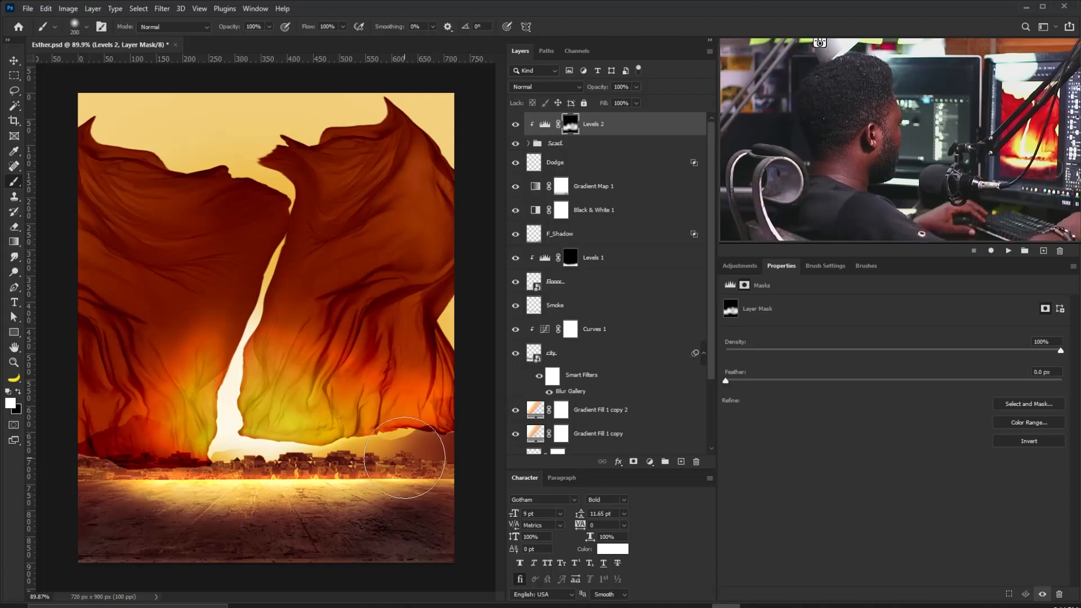
key(v)
key(ctrl+2)
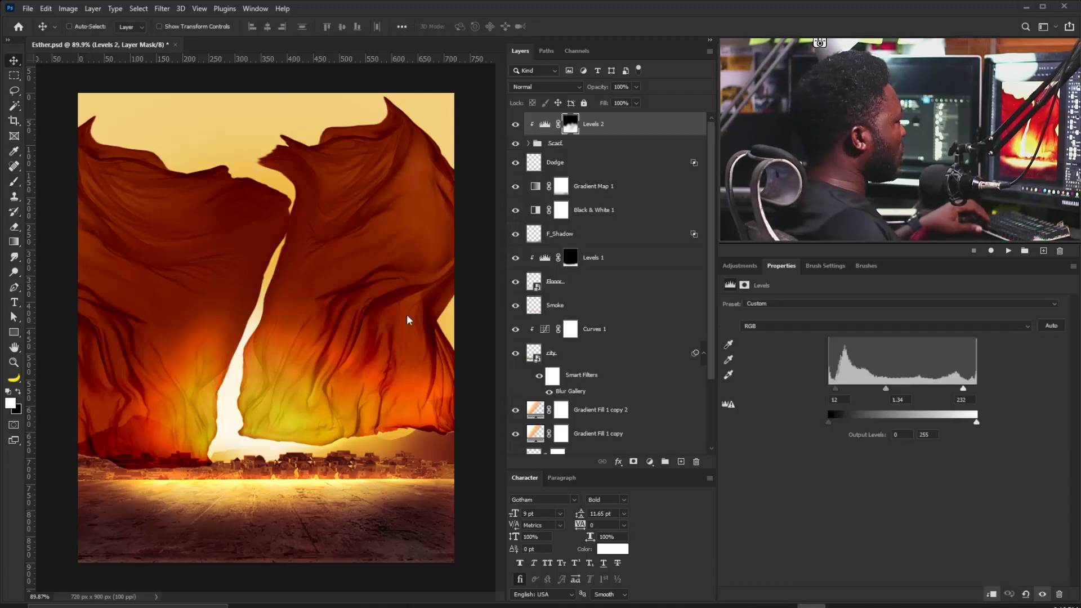
- Group the Levels 2 adjustment with the Scarf group and name the new group Scarf
shift+click(580, 145)
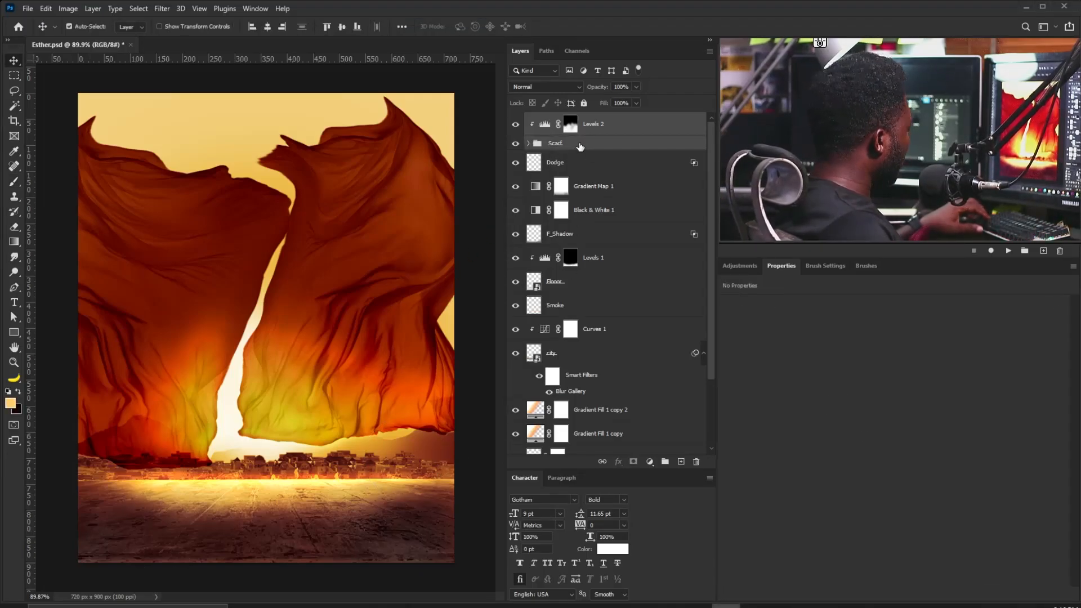
key(ctrl+g)
double_click(550, 112)
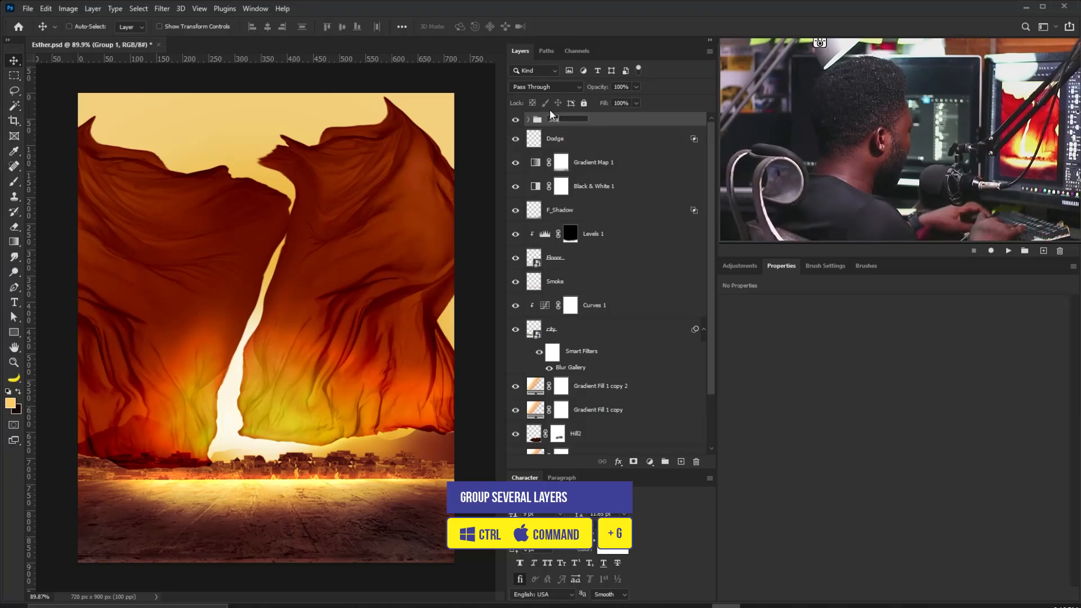
text(Scarf)
key(Return)
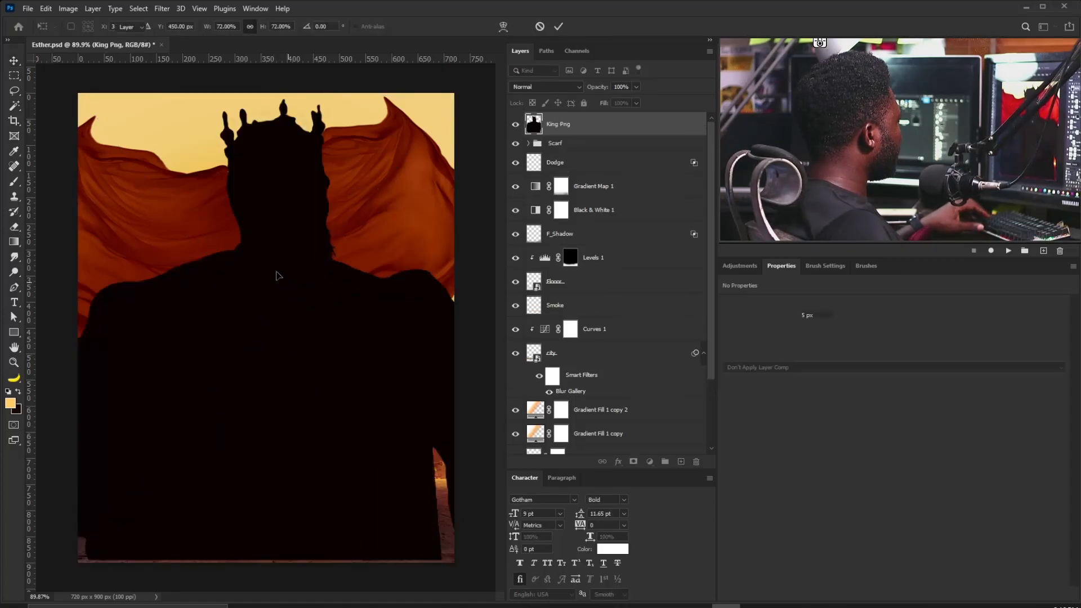
- Apply the King Png layer at 72% scale and mask the Scarf group with the king's silhouette
key(Return)
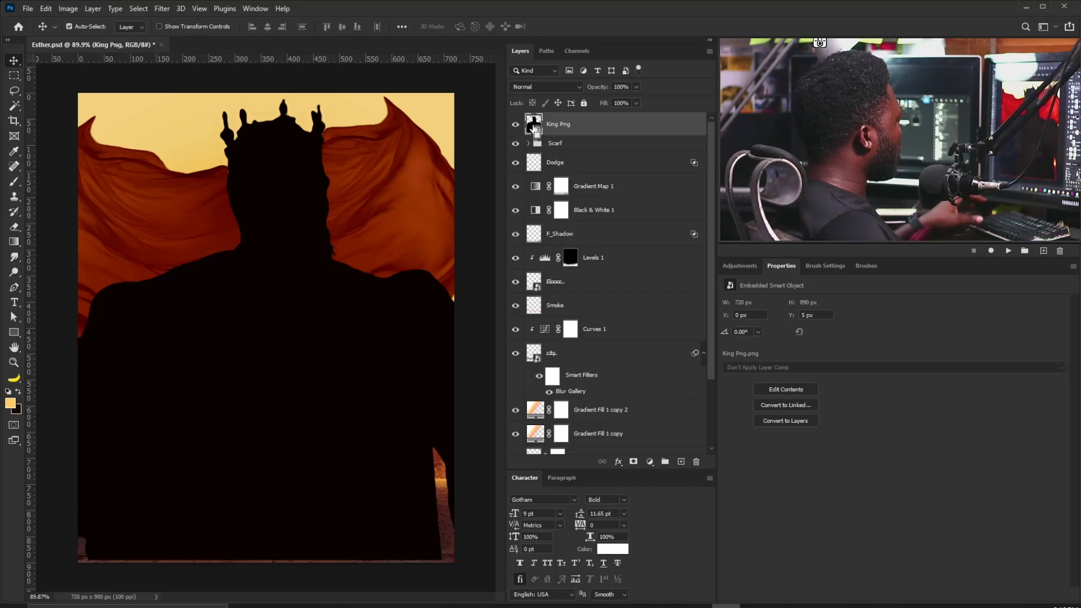
ctrl+click(533, 125)
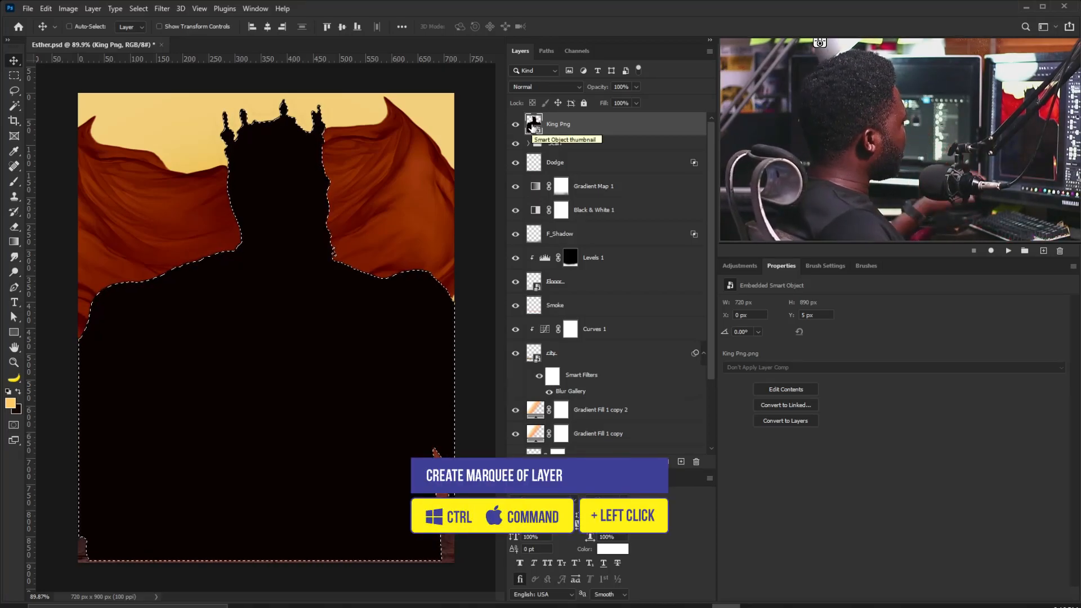
click(514, 127)
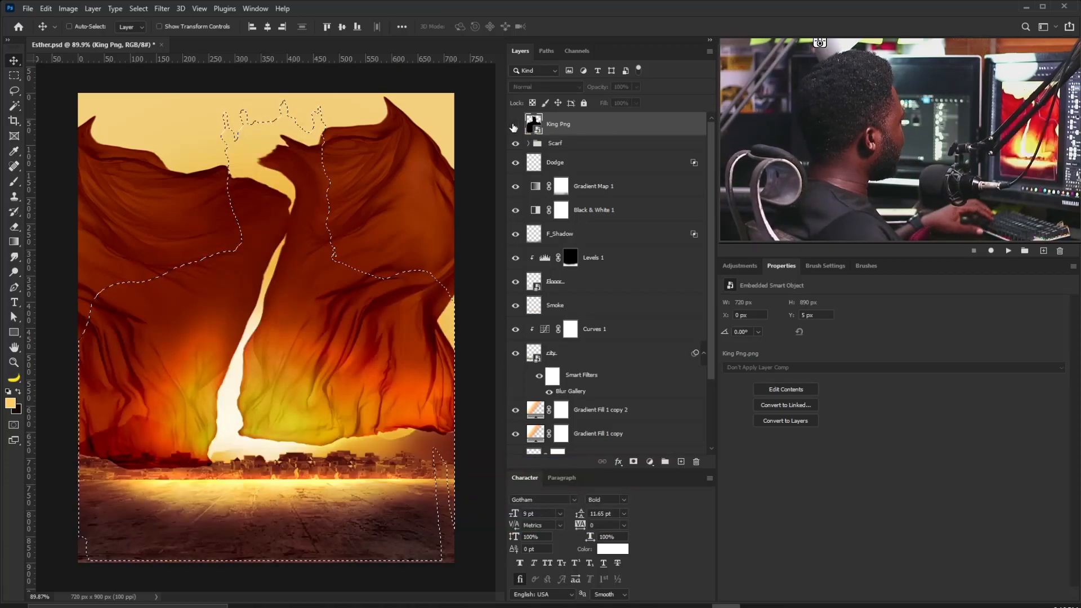
click(552, 146)
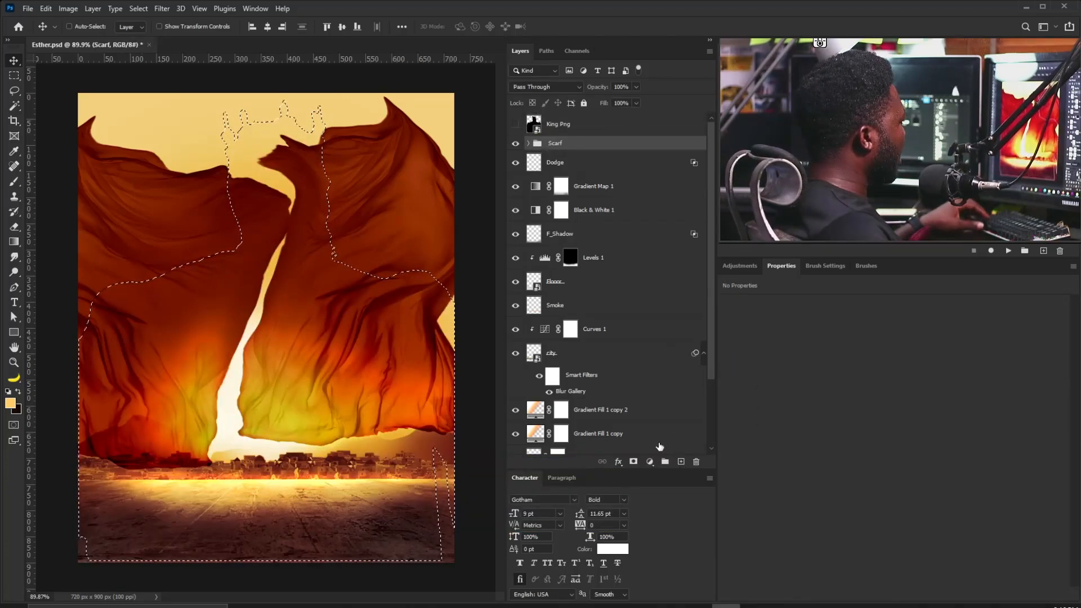
click(633, 462)
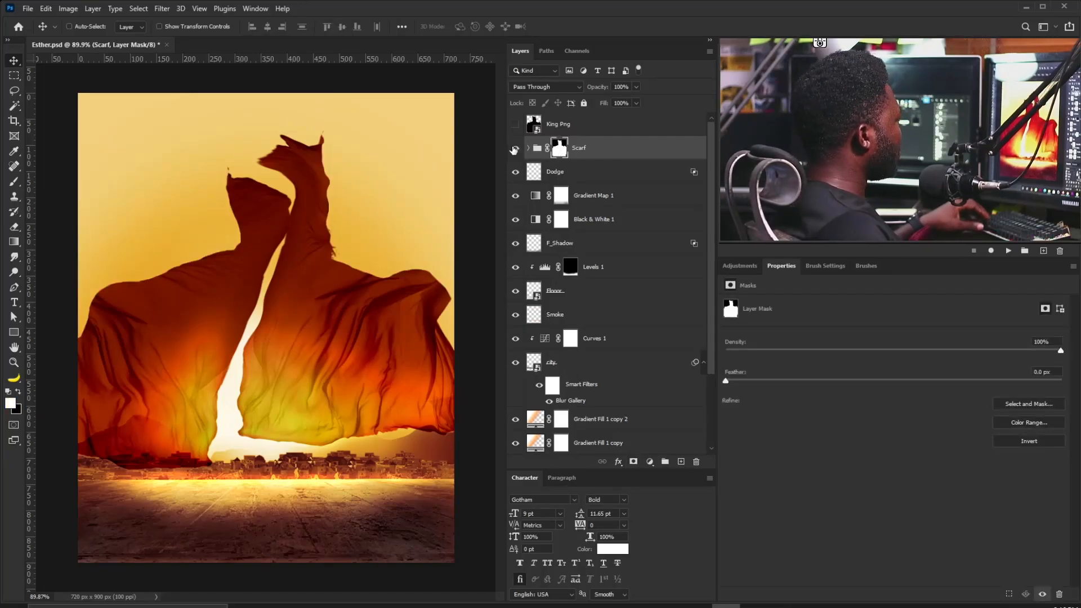
click(515, 126)
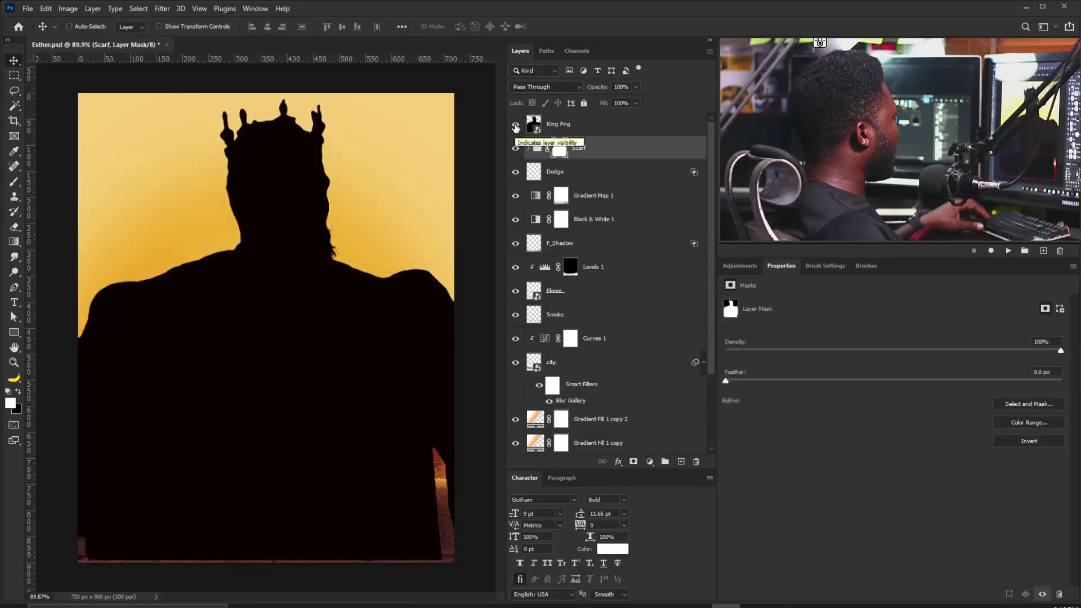
- Add a mask to King Png and paint it black over the king's lower body with a soft 200 px brush
click(570, 128)
click(633, 463)
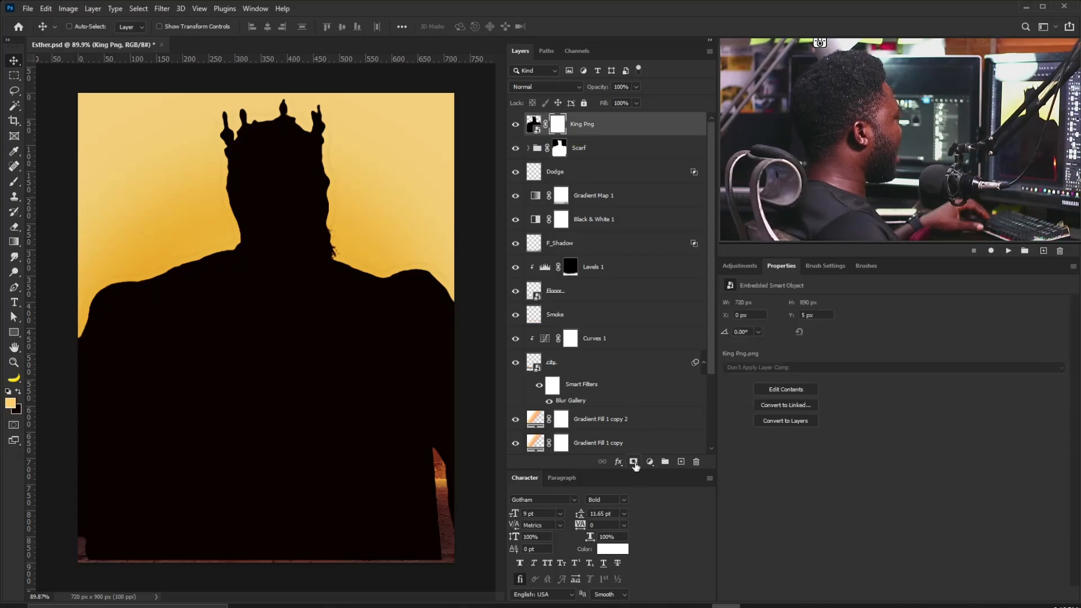
key(b)
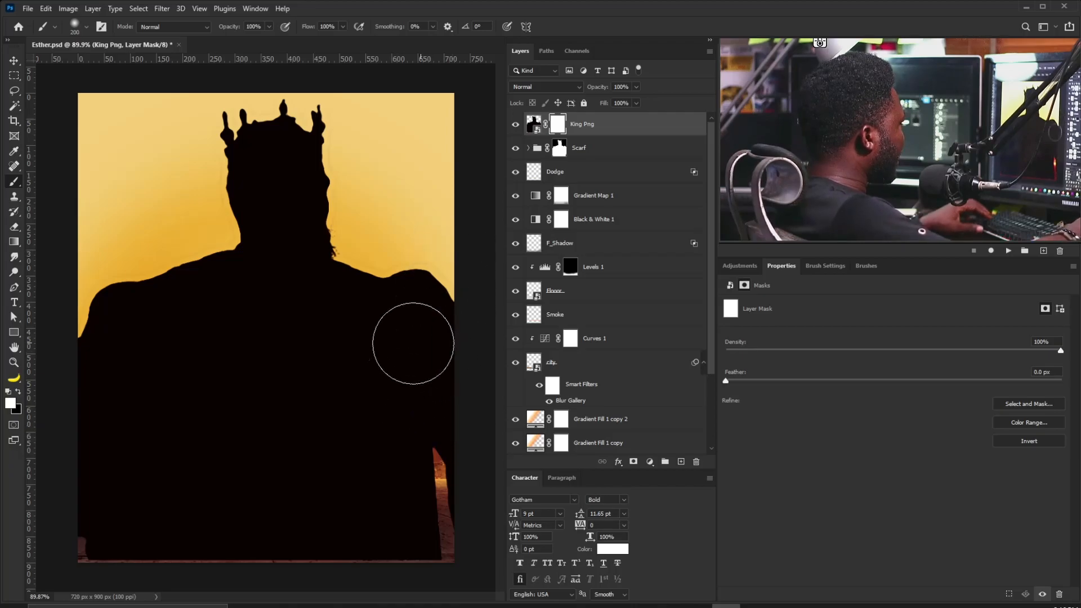
mouse_move(445, 394)
mouse_down()
mouse_move(446, 458)
mouse_move(434, 454)
mouse_move(411, 489)
mouse_move(294, 430)
mouse_move(295, 443)
mouse_move(225, 468)
mouse_move(186, 395)
mouse_move(129, 428)
mouse_move(145, 415)
mouse_up()
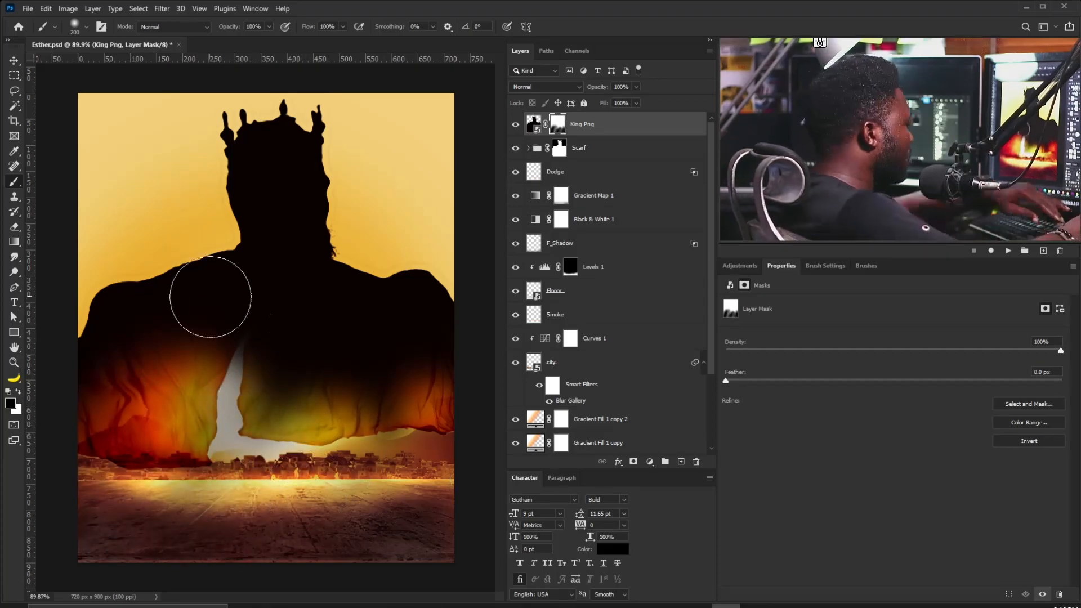
- Paint the King Png mask black across the chest below the shoulders with a soft 125 px brush to reveal the scarf
key(bracketleft)
key(bracketleft)
key(bracketleft)
drag(95, 382, 156, 372)
mouse_move(111, 326)
mouse_down()
mouse_move(271, 394)
mouse_move(97, 403)
mouse_move(266, 387)
mouse_move(242, 337)
mouse_move(261, 386)
mouse_move(321, 379)
mouse_move(404, 396)
mouse_move(315, 366)
mouse_move(189, 413)
mouse_move(211, 479)
mouse_move(340, 349)
mouse_move(417, 327)
mouse_up()
key(ctrl+s)
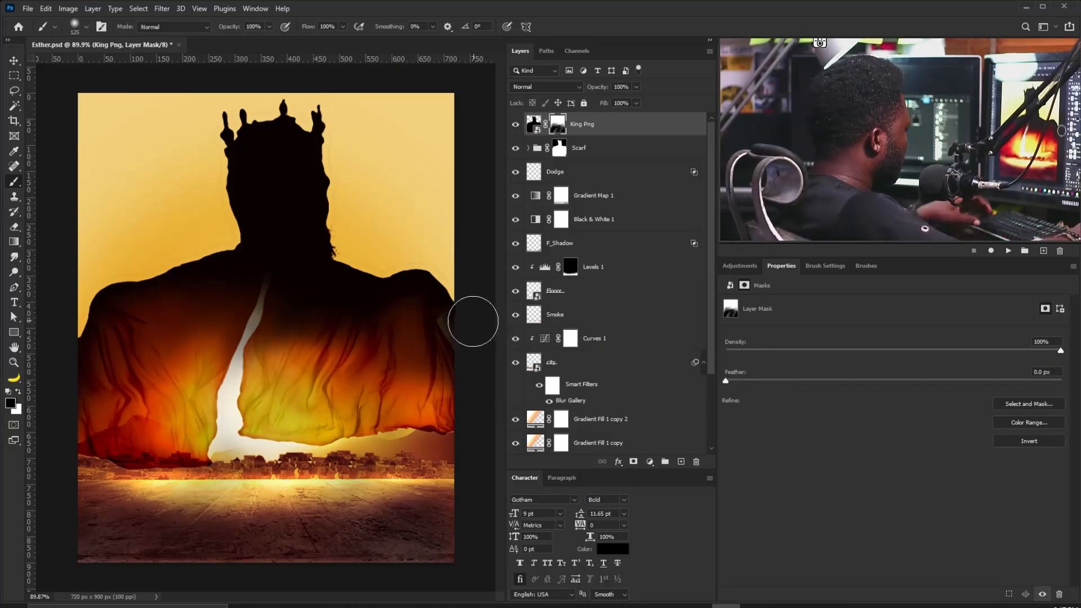
- Paint the King Png mask white with small soft brushes from 25 to 80 px to restore the dark edge below the right shoulder
key(bracketleft)
key(bracketleft)
key(bracketleft)
key(bracketleft)
key(bracketleft)
key(bracketleft)
key(bracketleft)
key(bracketleft)
key(bracketleft)
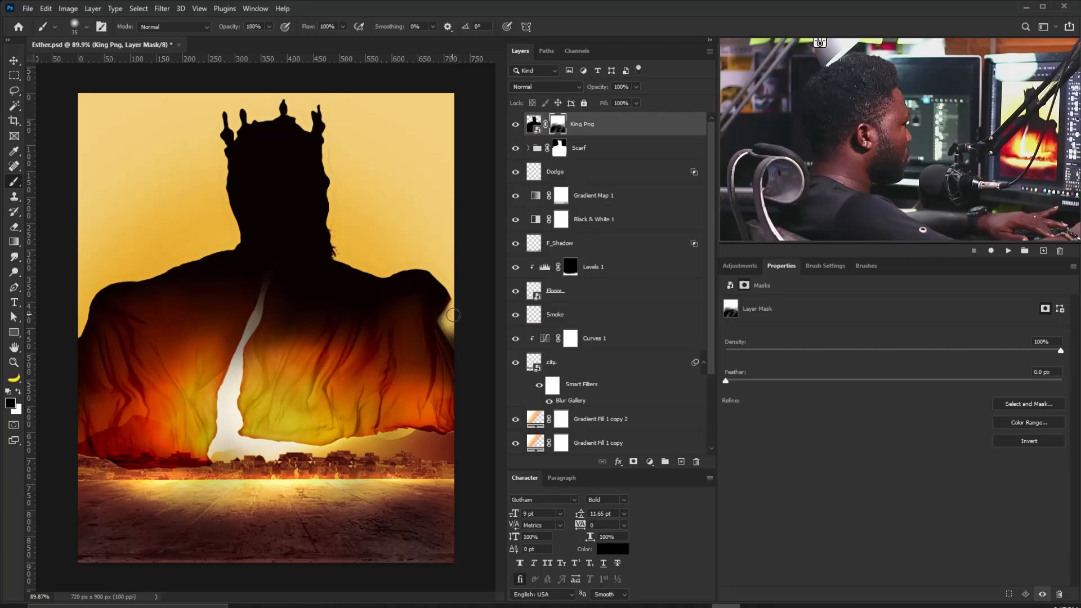
key(x)
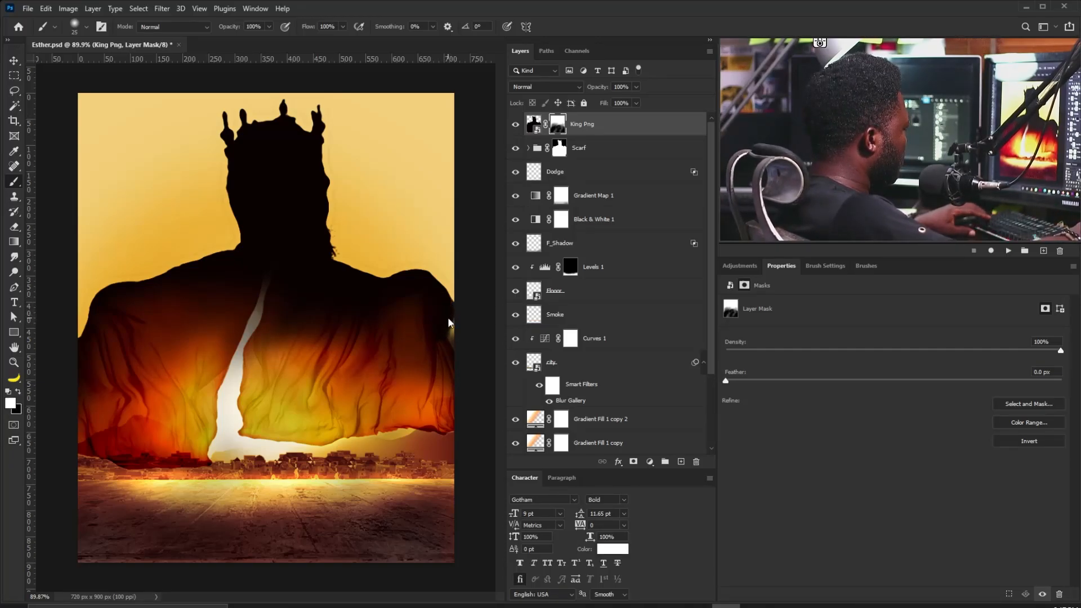
key(bracketright)
key(bracketright)
key(bracketright)
key(bracketright)
key(bracketright)
key(bracketright)
key(bracketright)
key(bracketright)
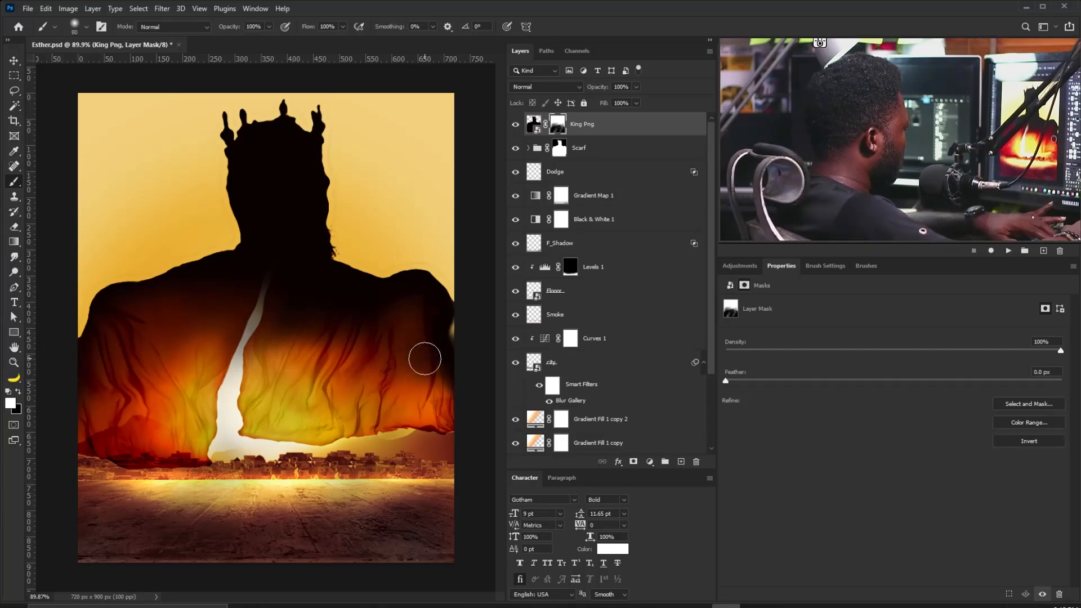
- Paint the King Png mask black with a soft 80 px brush to reveal more scarf folds on the upper chest
key(x)
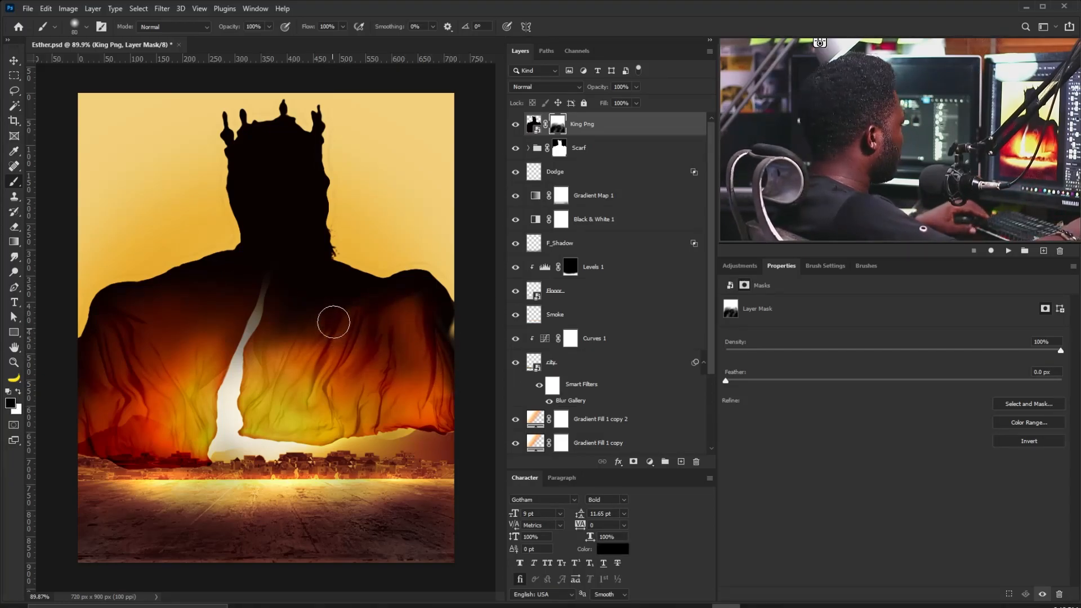
drag(334, 322, 305, 310)
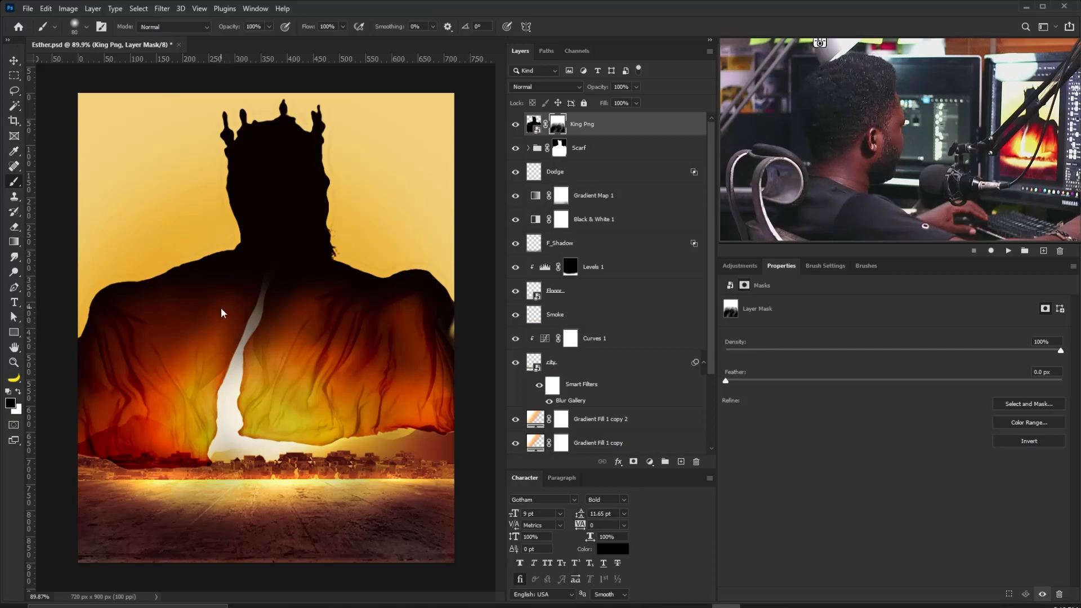
key(bracketright)
key(bracketright)
key(bracketright)
- Cover the remaining light gap at the king's right arm by painting the mask white with a soft 45 px brush
scroll(120, 375, down, 1)
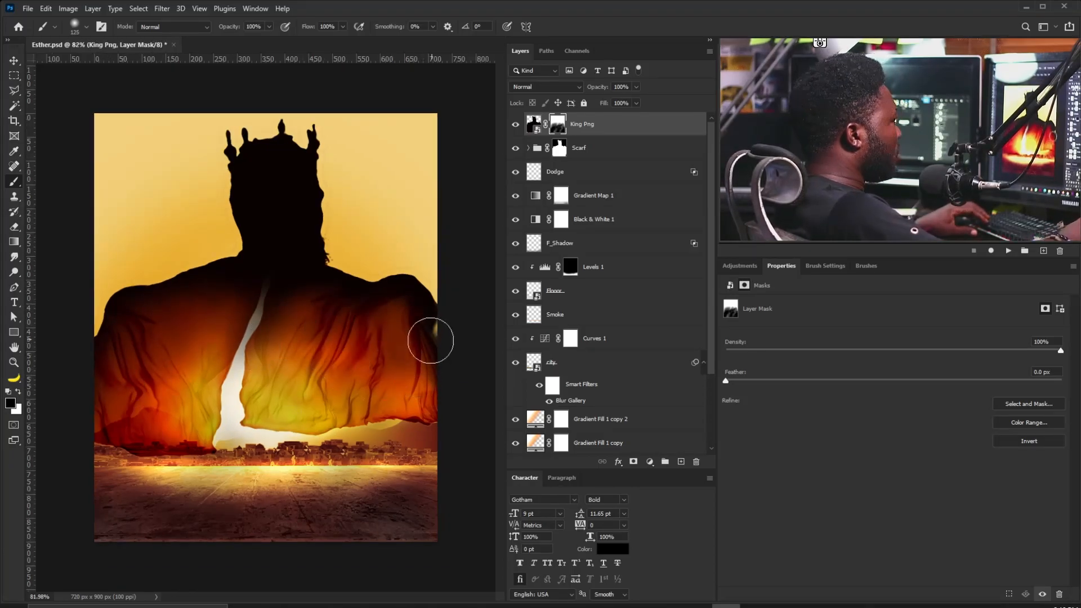
scroll(398, 319, up, 2)
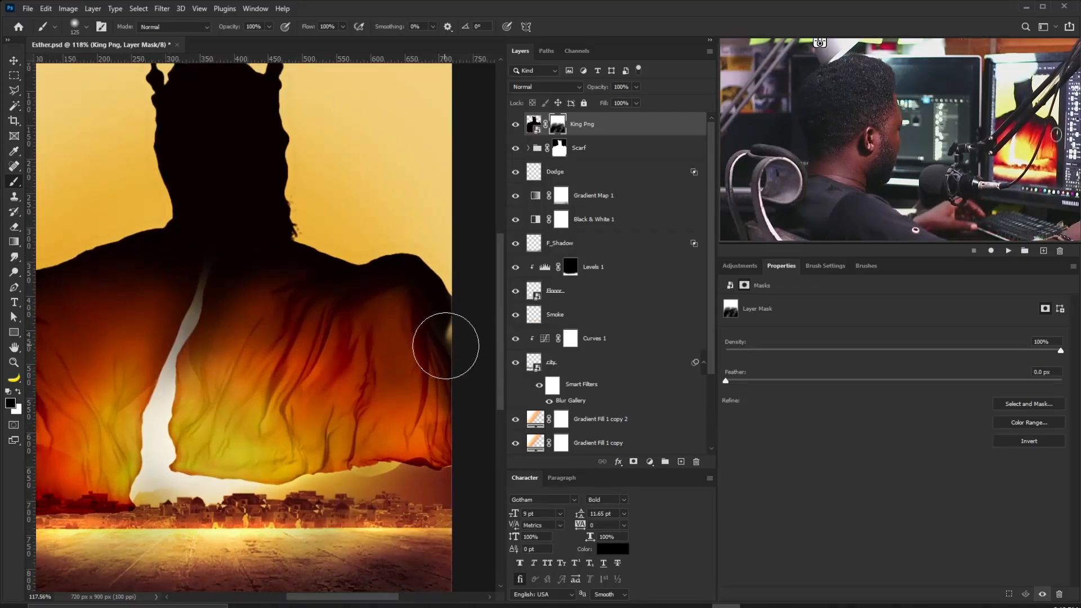
key(x)
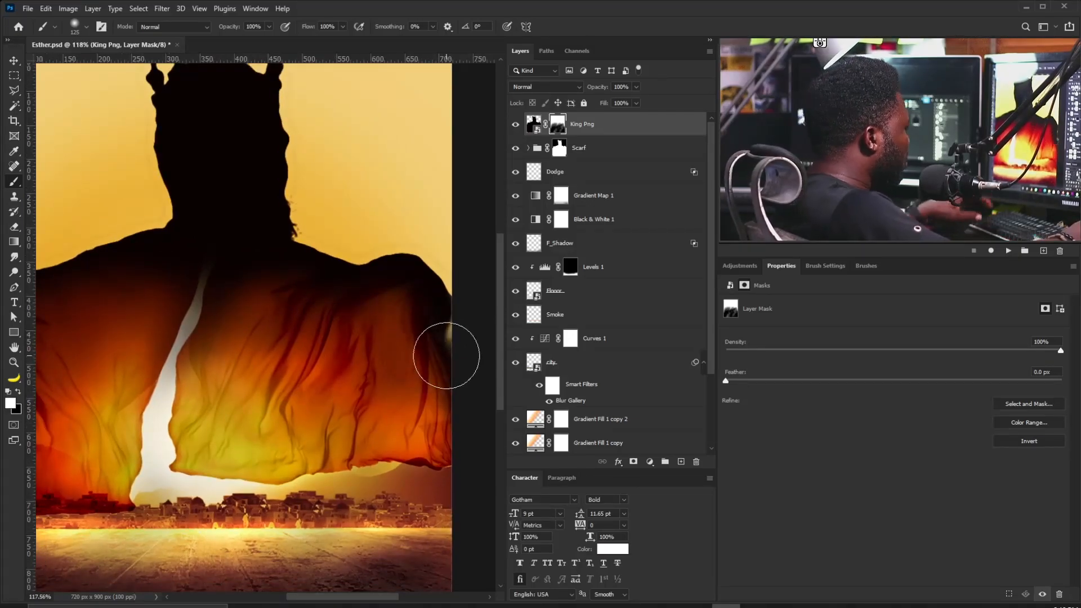
key(bracketleft)
key(bracketleft)
key(bracketleft)
key(bracketleft)
key(bracketleft)
key(bracketleft)
key(bracketleft)
key(bracketleft)
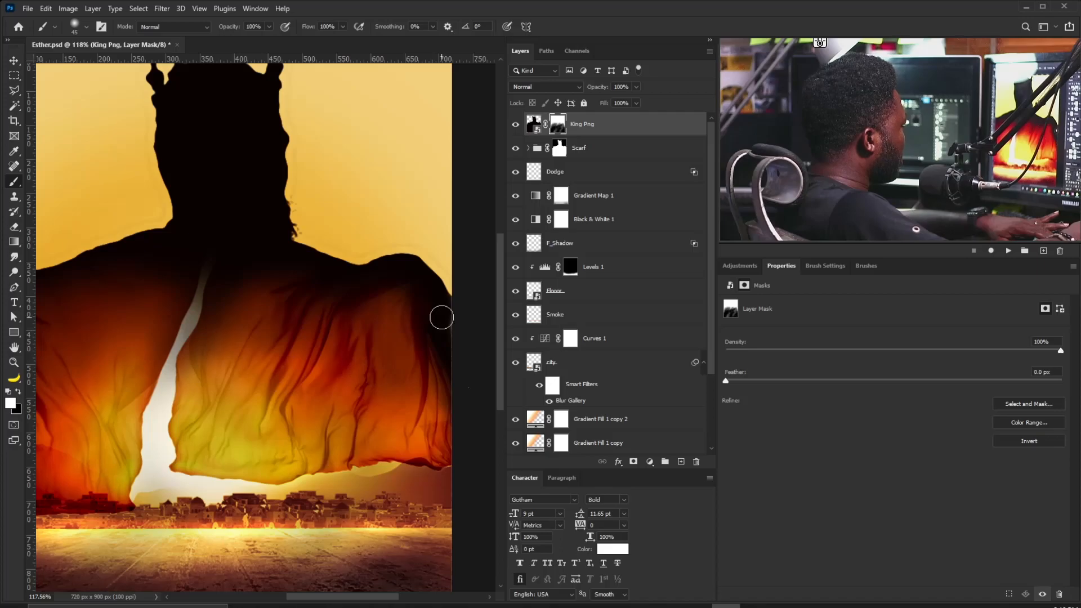
- Blend the right half of the scarf into the king by painting the mask black with a soft 90 px brush
key(x)
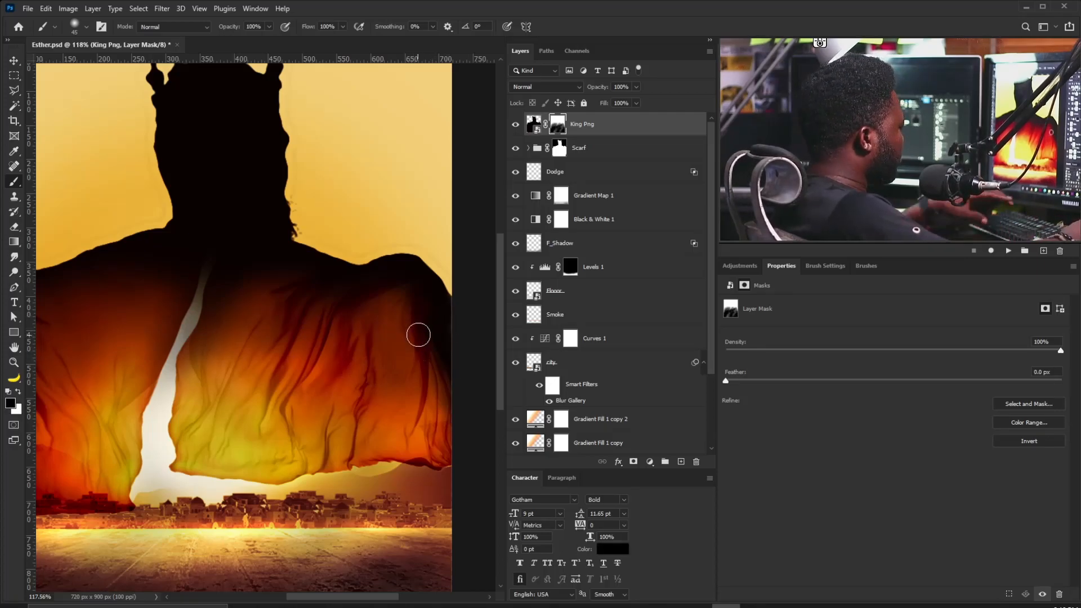
key(bracketright)
key(bracketright)
key(bracketright)
key(bracketright)
key(bracketright)
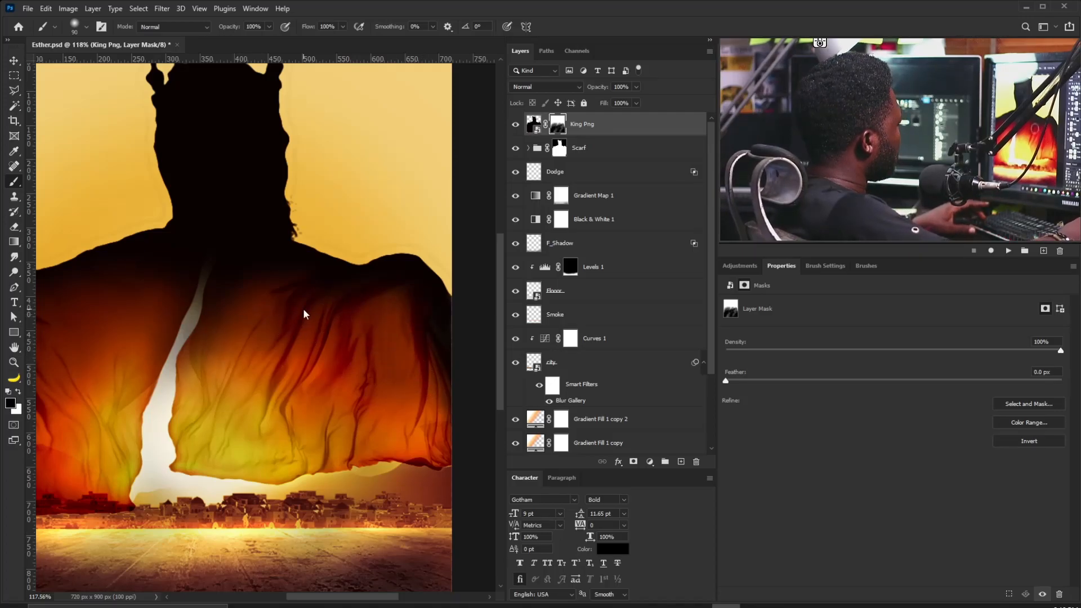
drag(324, 344, 258, 390)
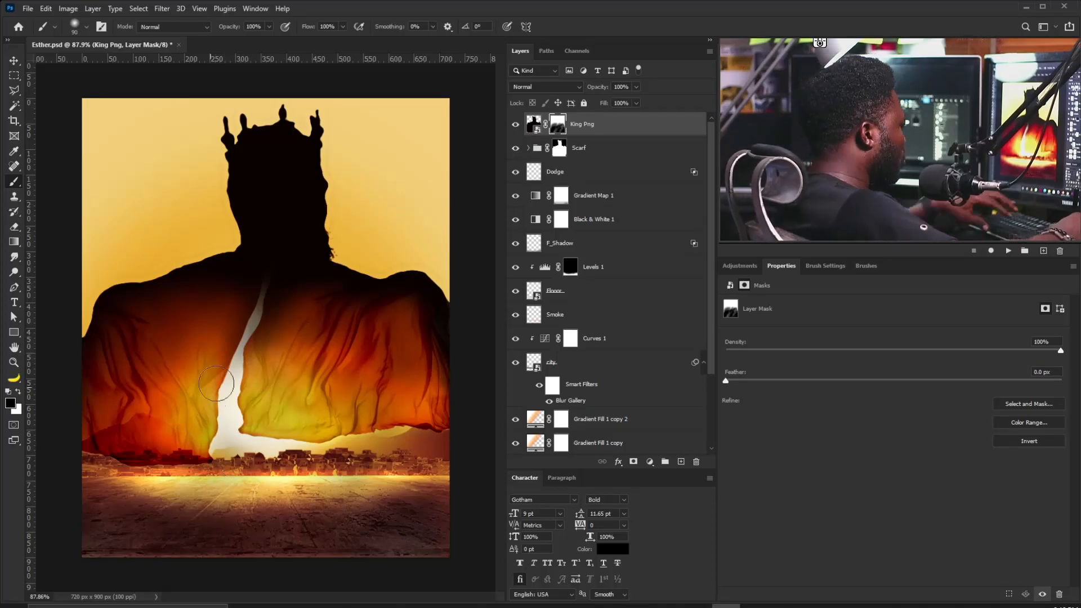
- Clear the king from the ground and city by painting the King Png mask black with a soft 200 px brush
key(bracketright)
key(bracketright)
key(bracketright)
key(bracketright)
key(bracketright)
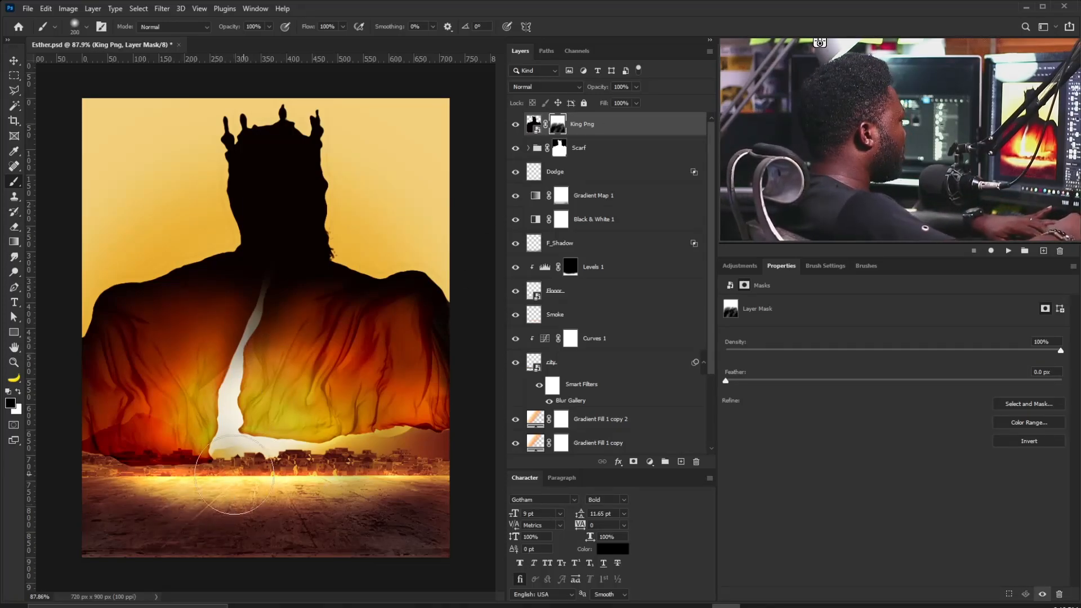
drag(235, 475, 234, 416)
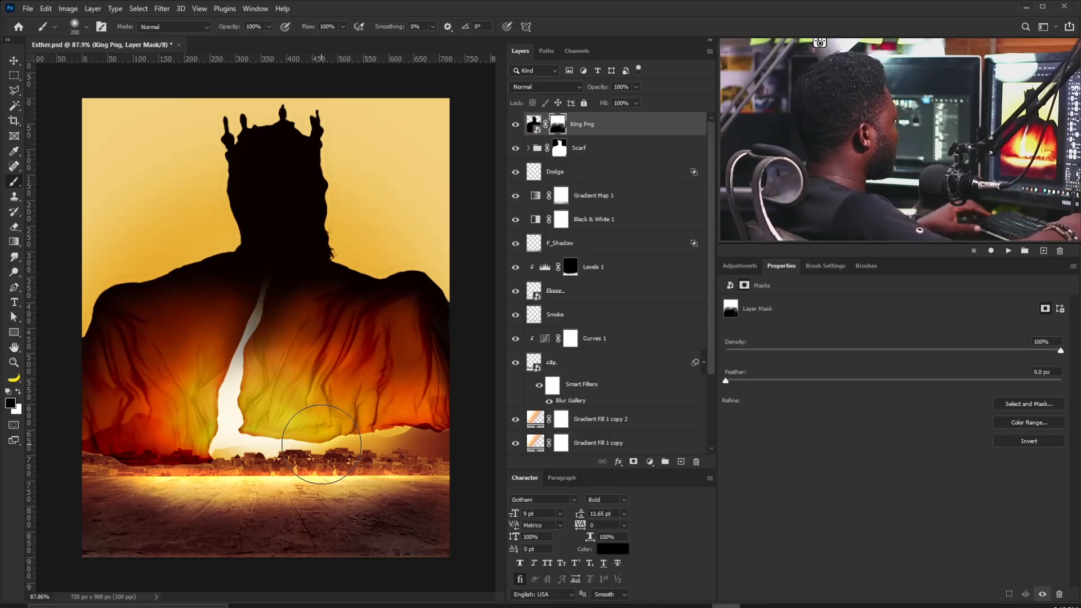
- Load the king's outline as a selection and add a new layer named King_Shadow directly above the Scarf group
ctrl+click(536, 134)
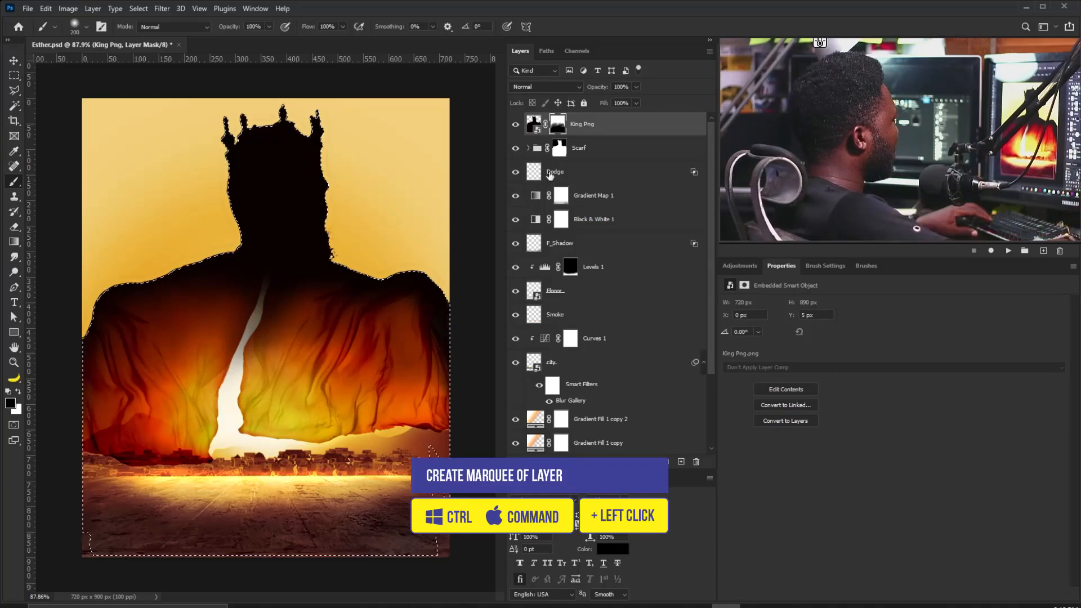
click(559, 148)
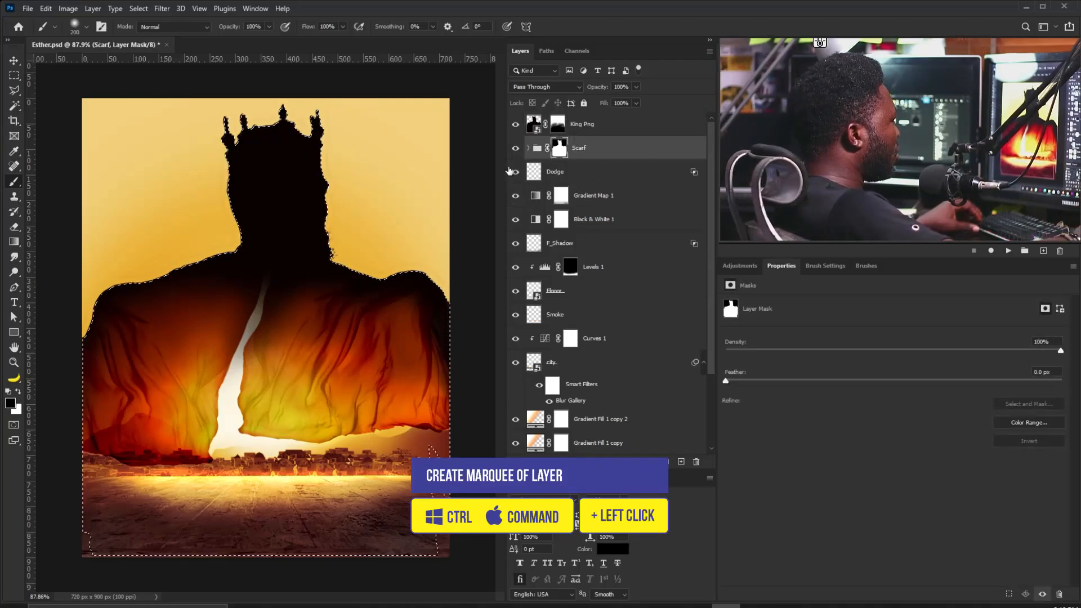
alt+click(681, 462)
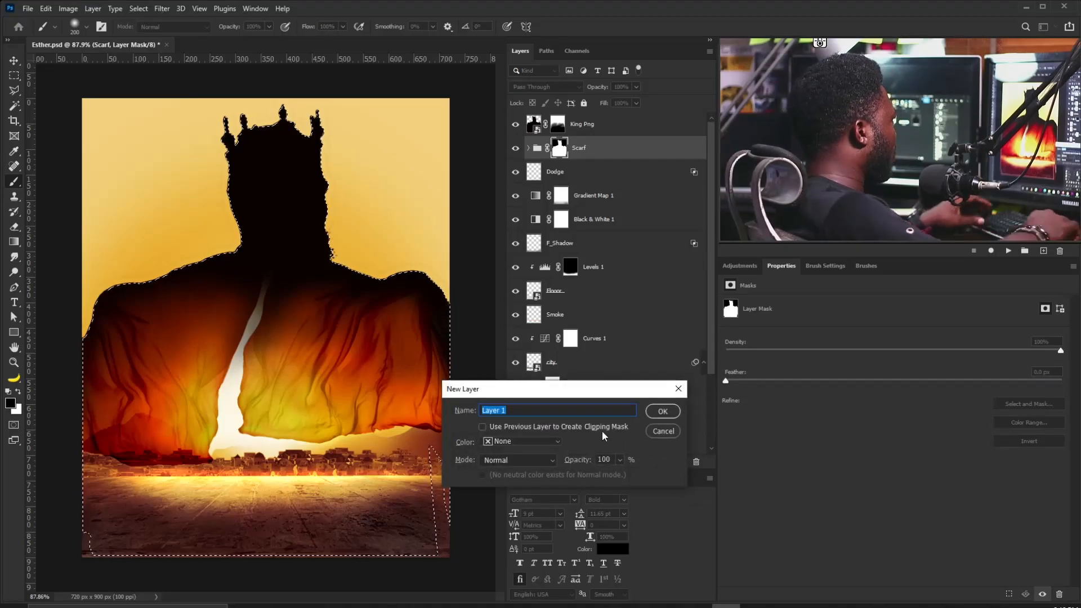
text(King_)
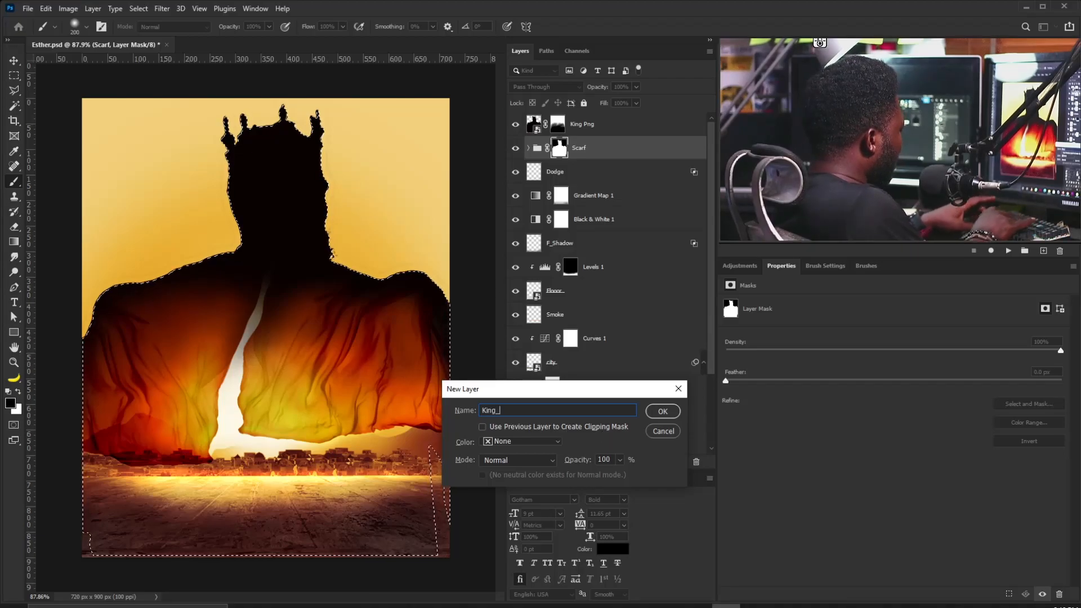
text(Shado)
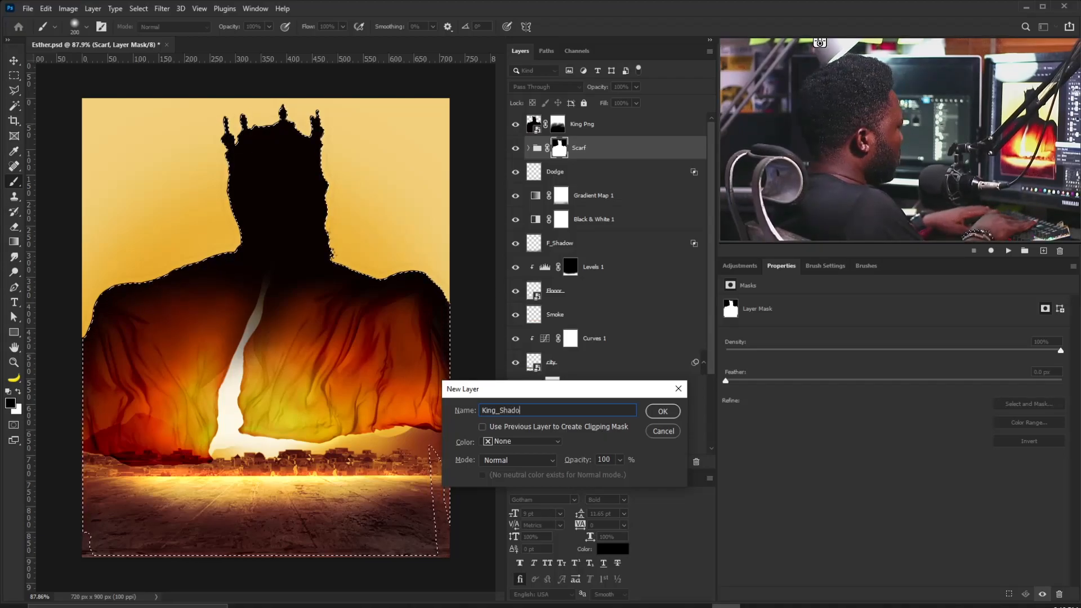
text(w)
key(Return)
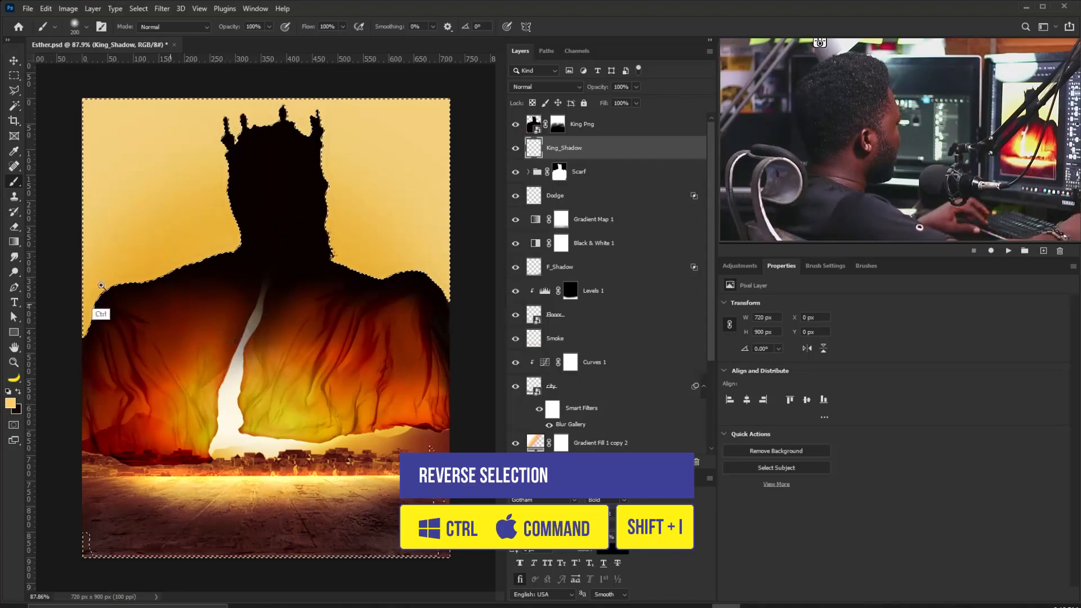
- Invert the selection and set the foreground colour to the burnt orange b84317, starting from a colour sampled on the scarf
scroll(101, 285, up, 4)
click(10, 403)
click(362, 362)
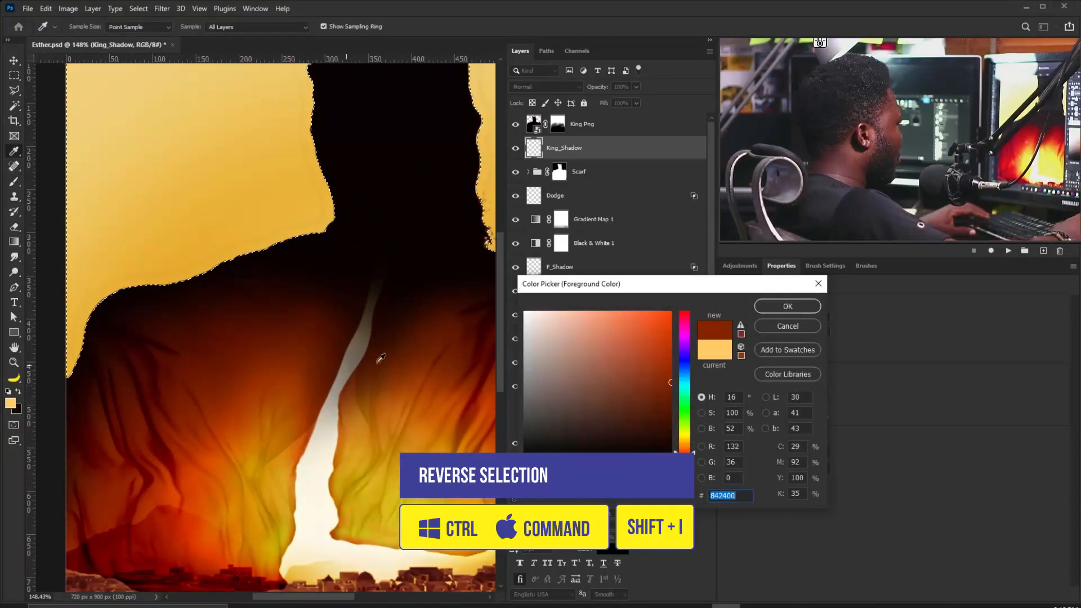
mouse_move(650, 359)
mouse_down()
mouse_move(660, 371)
mouse_move(654, 352)
mouse_up()
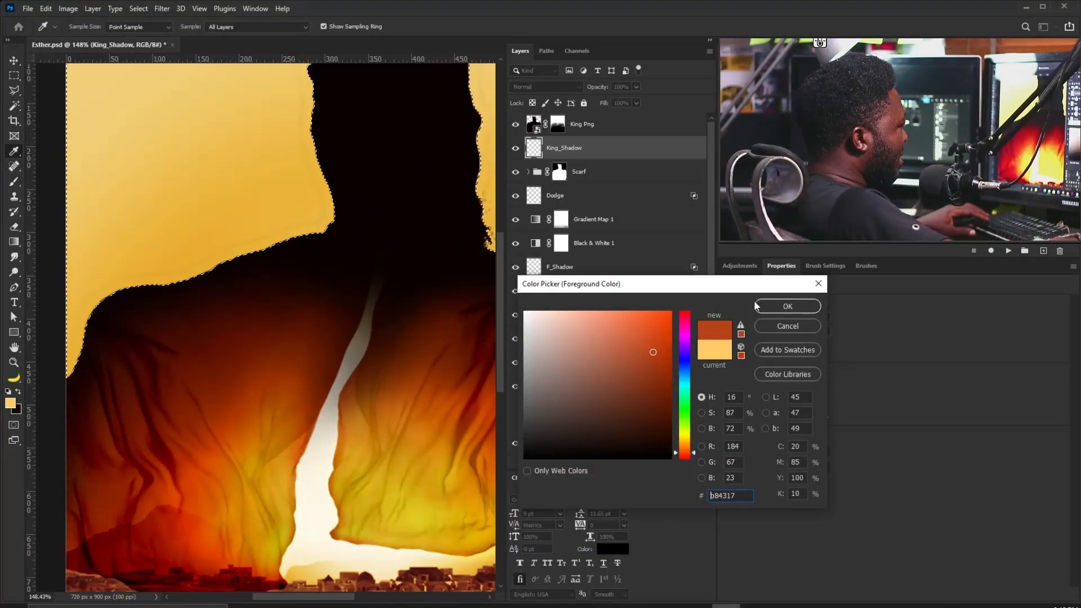
click(774, 304)
- Paint soft orange shading on King_Shadow in the sky above the king's left shoulder with a 90 px brush
key(b)
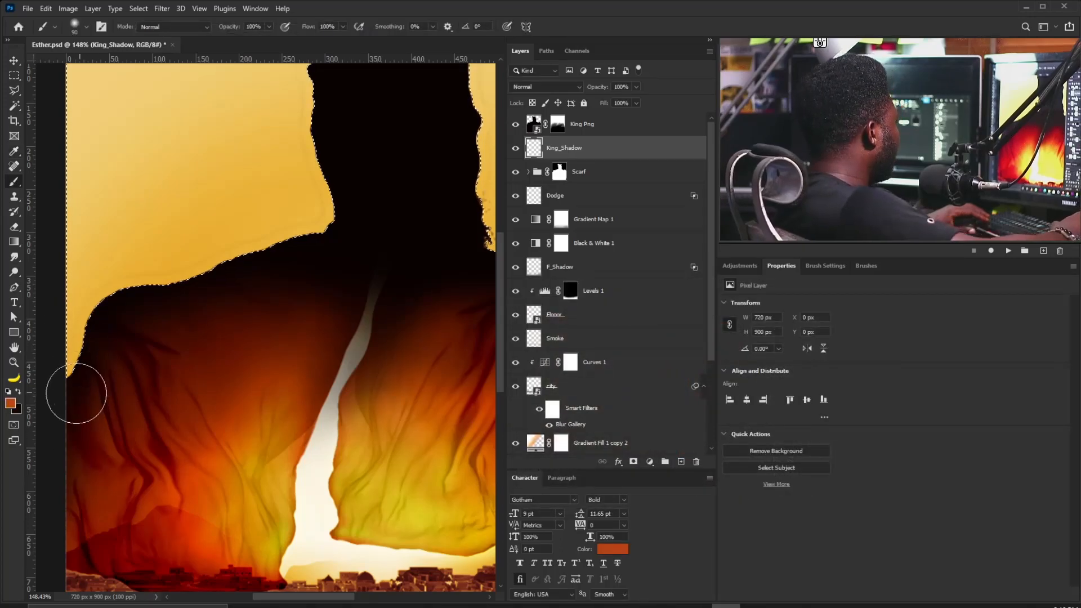
mouse_move(63, 381)
mouse_down()
mouse_move(91, 306)
mouse_move(94, 385)
mouse_move(92, 363)
mouse_move(235, 301)
mouse_move(286, 134)
mouse_move(326, 231)
mouse_move(256, 277)
mouse_move(205, 153)
mouse_move(98, 354)
mouse_move(153, 139)
mouse_up()
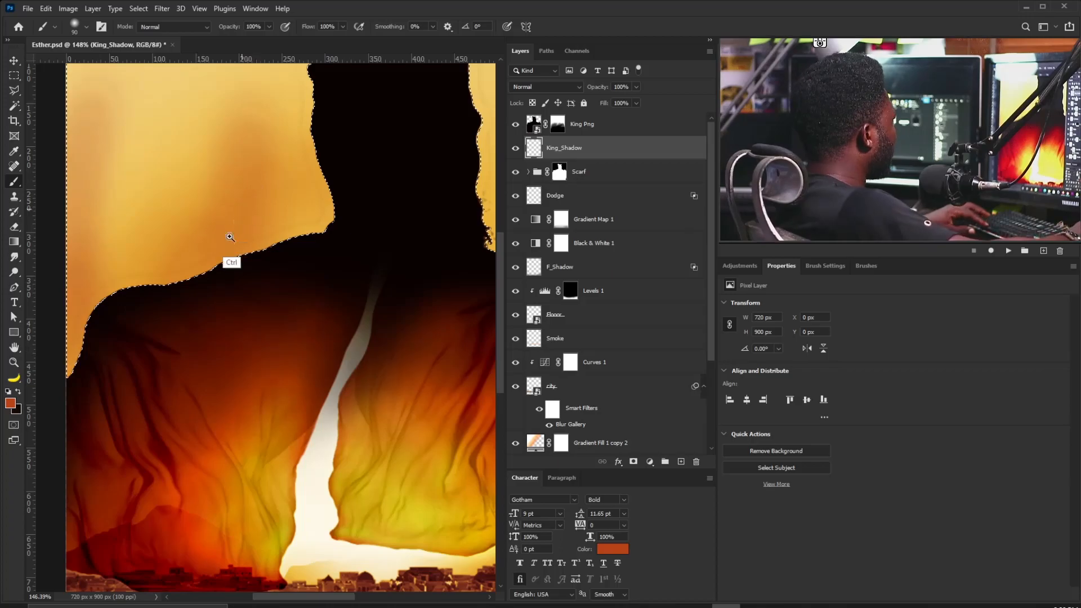
key(ctrl+0)
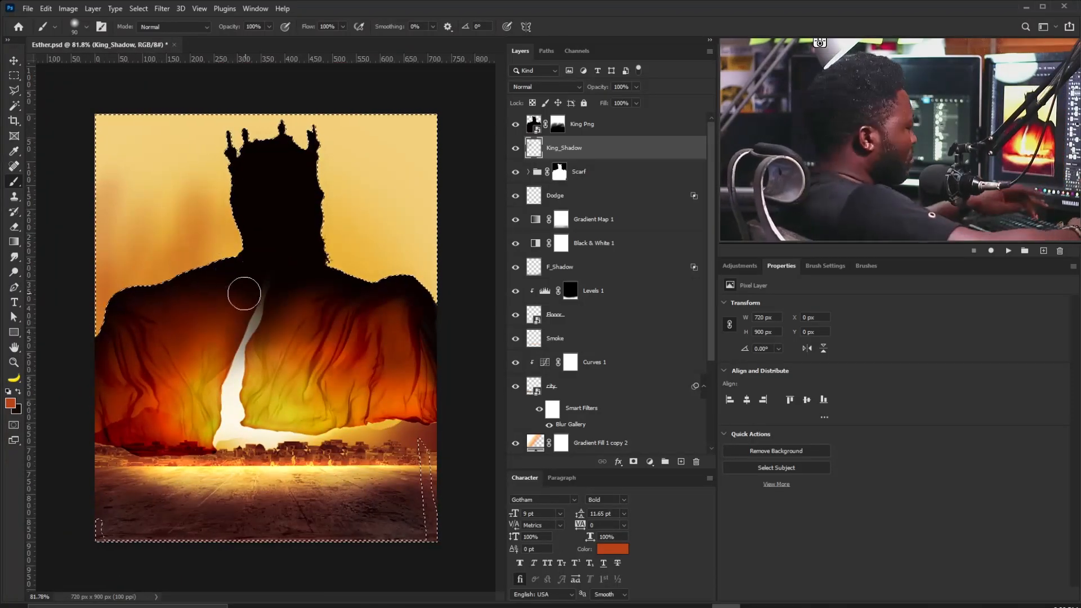
- Paint soft burnt orange shading on King_Shadow in the sky beside the king's neck with a 150 px brush and hide the selection edges
key(bracketright)
key(bracketright)
key(bracketright)
mouse_move(338, 270)
mouse_down()
mouse_move(364, 302)
mouse_move(447, 286)
mouse_move(382, 177)
mouse_up()
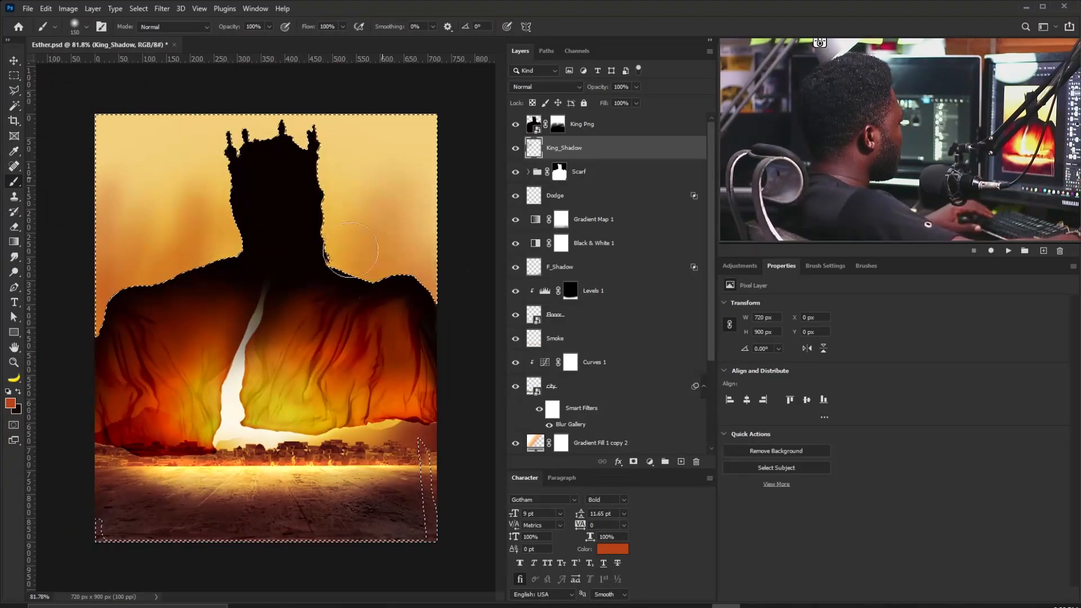
key(ctrl+h)
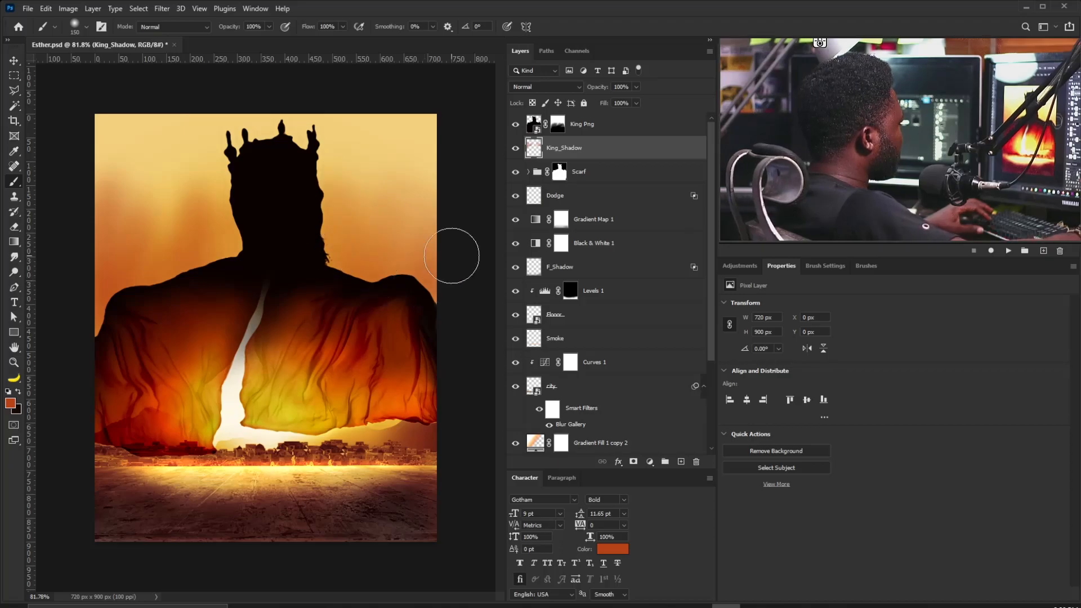
- Build up the soft shading on King_Shadow in the sky above both of the king's shoulders and deselect
key(x)
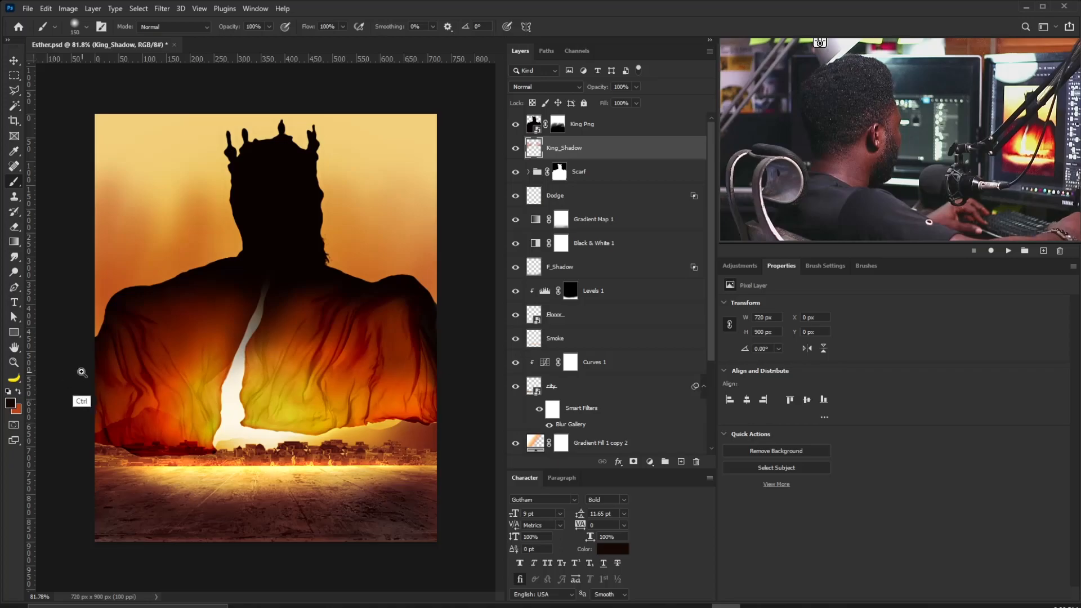
mouse_move(115, 292)
mouse_down()
mouse_move(143, 278)
mouse_move(132, 299)
mouse_move(217, 261)
mouse_move(112, 330)
mouse_move(190, 238)
mouse_up()
mouse_move(422, 239)
mouse_down()
mouse_move(357, 284)
mouse_move(398, 241)
mouse_move(435, 261)
mouse_move(337, 254)
mouse_move(429, 244)
mouse_move(190, 224)
mouse_move(221, 273)
mouse_up()
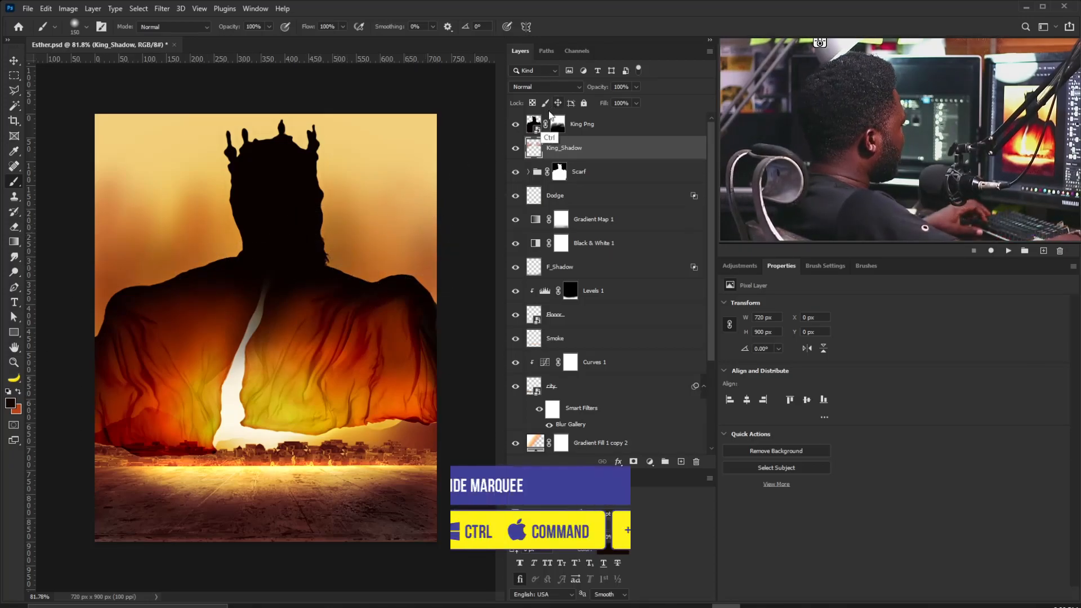
ctrl+click(535, 122)
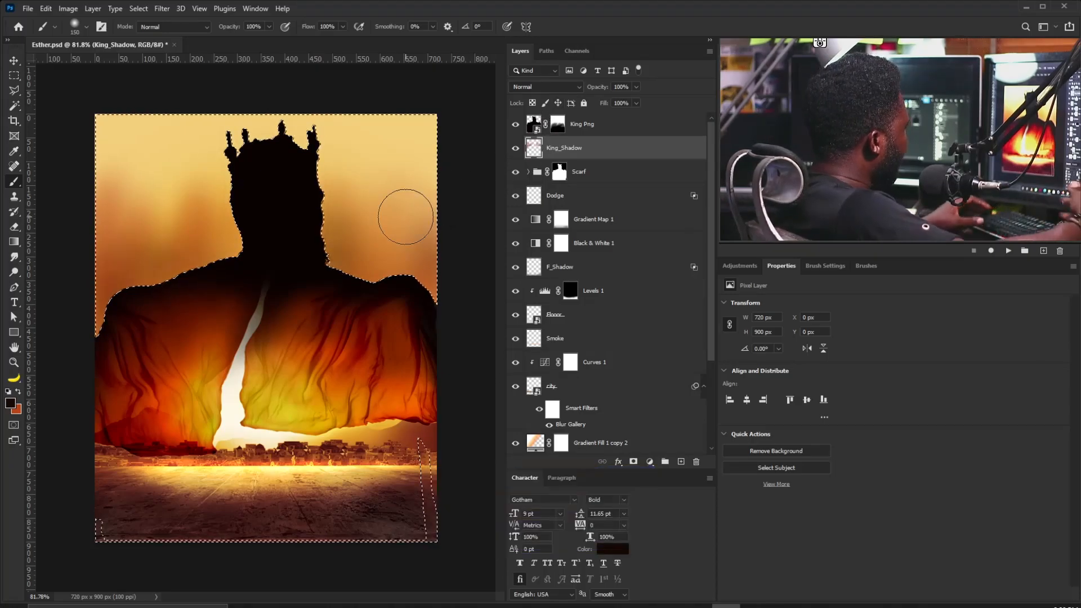
key(ctrl+d)
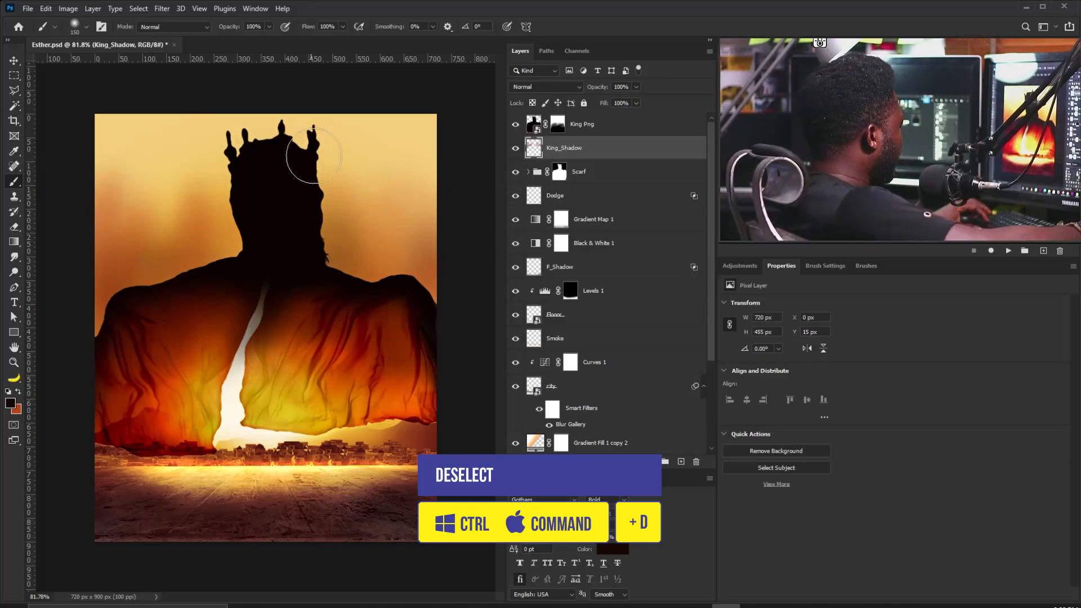
- Duplicate the King Png layer and target the copy's image rather than its mask
click(581, 132)
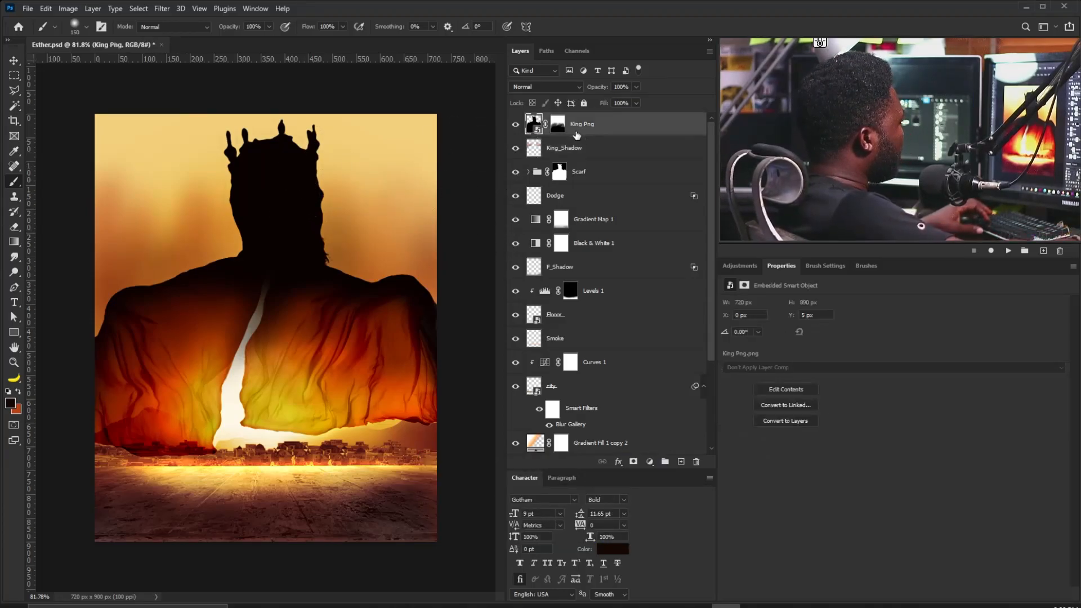
drag(602, 127, 683, 462)
click(558, 125)
click(534, 123)
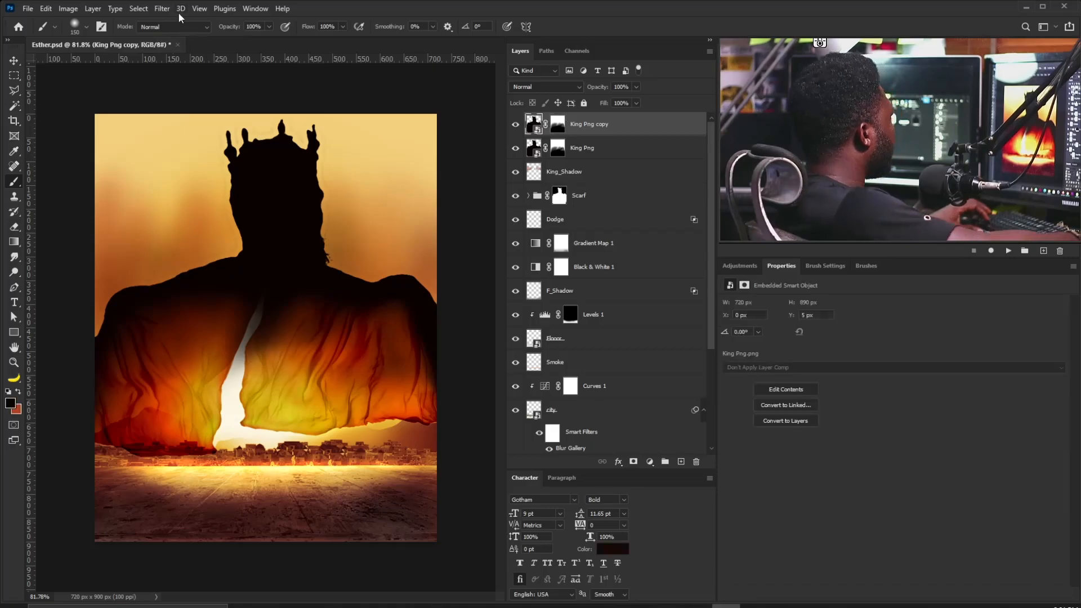
- Apply a 3.9 px Gaussian Blur to the King Png copy and set its blend mode to Overlay
click(163, 9)
mouse_move(252, 145)
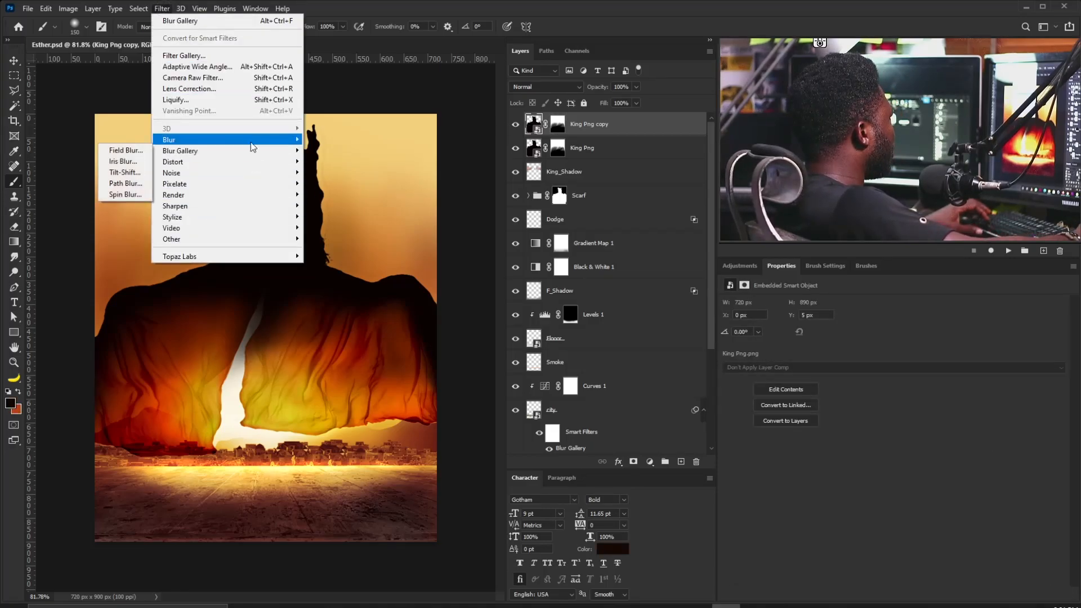
click(120, 184)
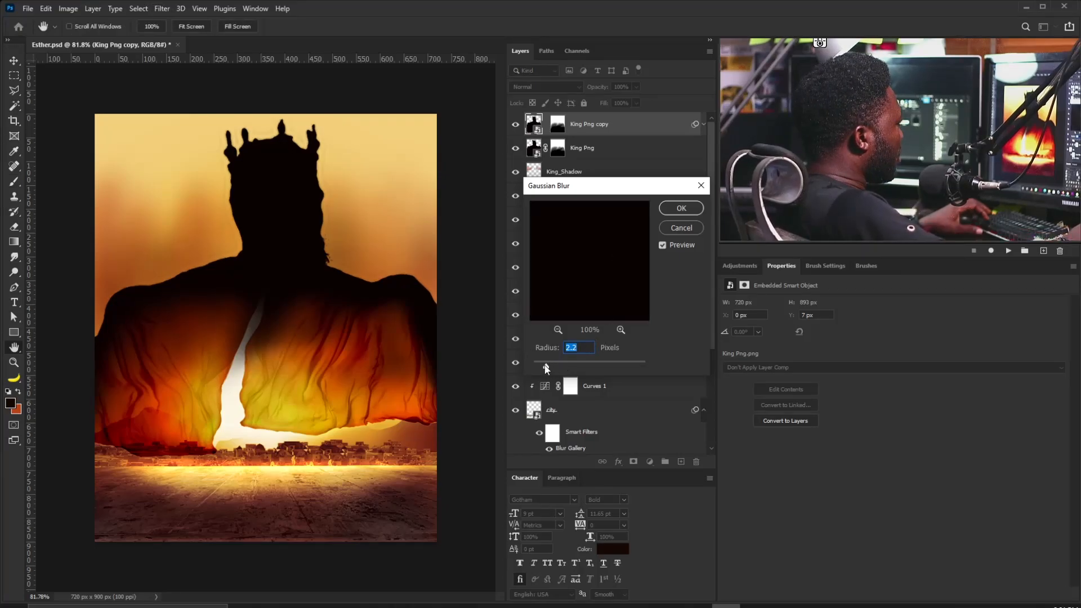
drag(545, 367, 557, 367)
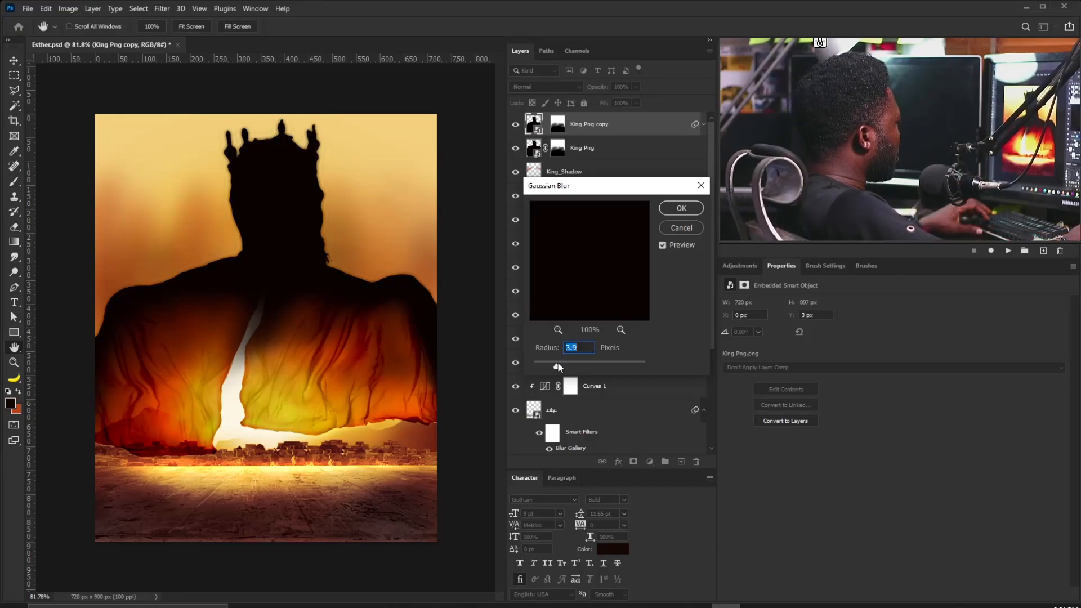
click(682, 209)
click(529, 88)
click(529, 169)
- Paint the King Png copy's mask black over the scarf below the king's shoulders with a soft 150 px brush
click(557, 124)
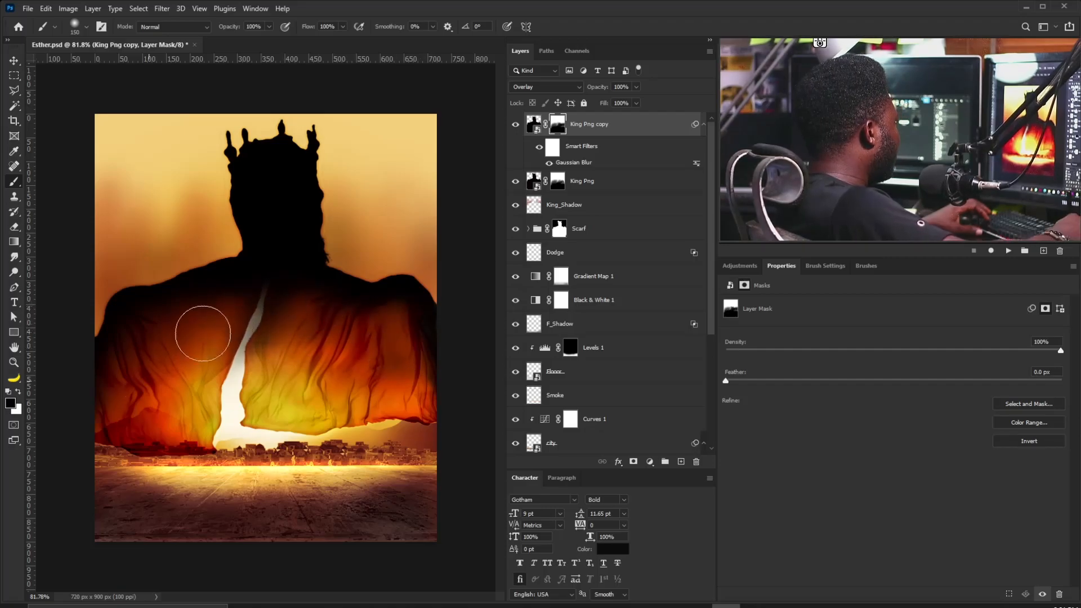
drag(143, 316, 171, 325)
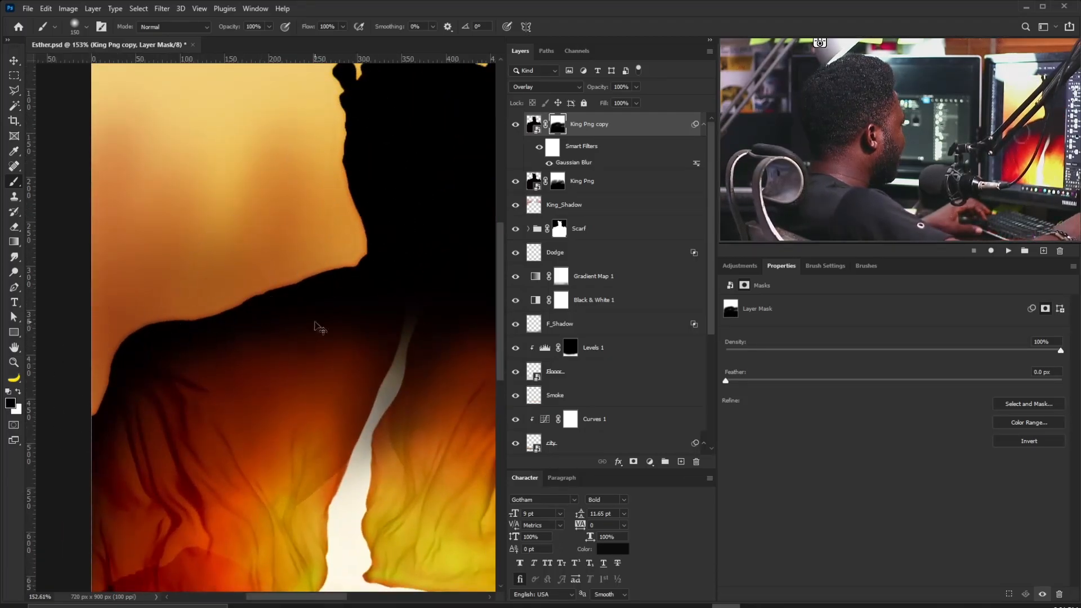
mouse_move(345, 251)
mouse_down()
mouse_move(319, 280)
mouse_move(338, 282)
mouse_up()
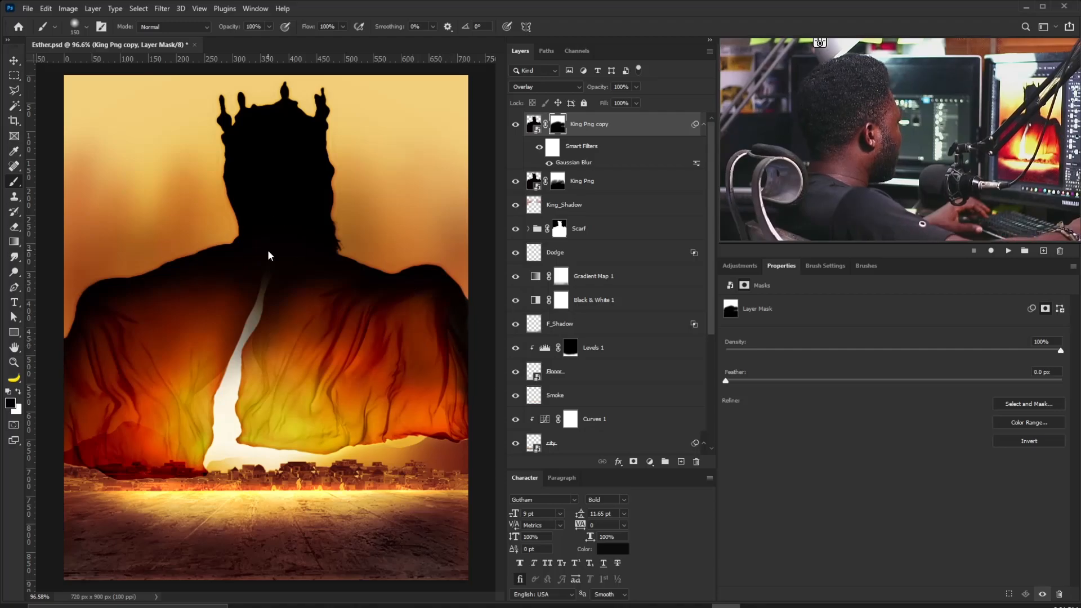
scroll(242, 225, down, 3)
scroll(242, 225, up, 3)
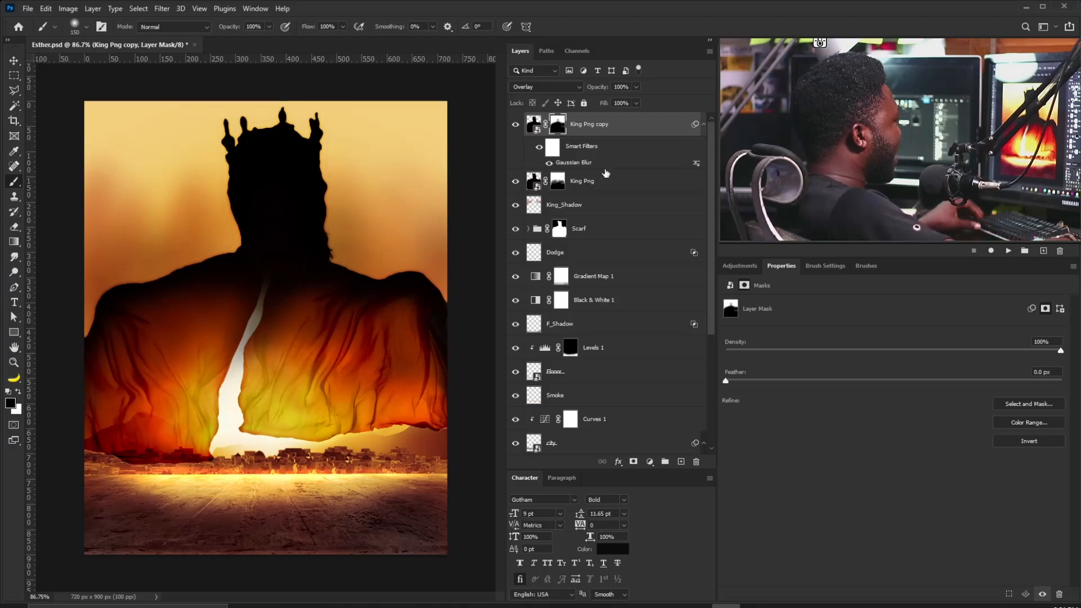
- Add a new Soft Light layer named Noise on top, filled with the neutral 50% gray
alt+click(681, 463)
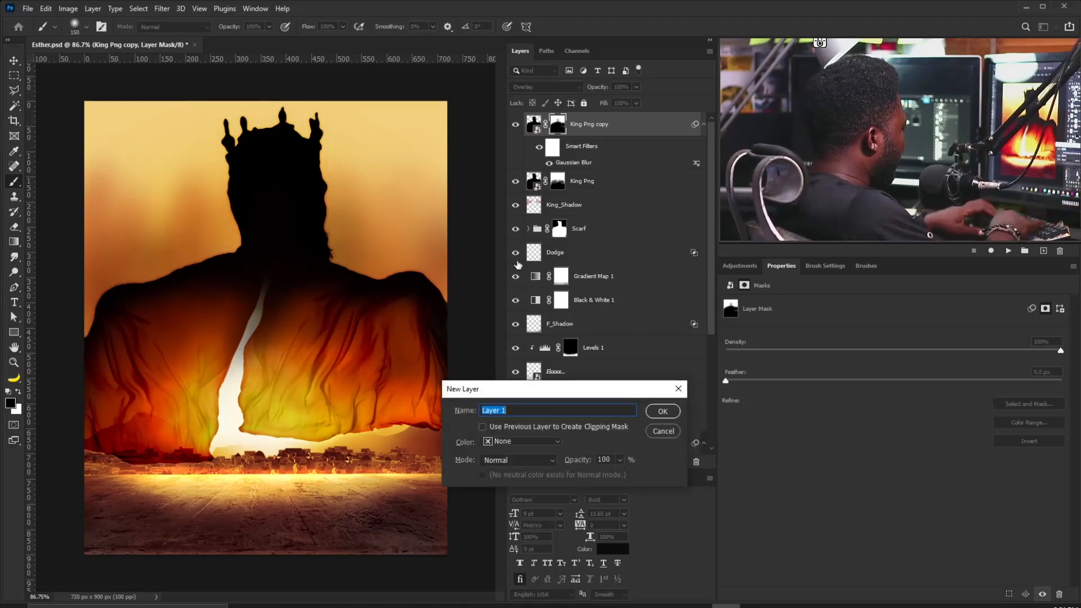
click(532, 459)
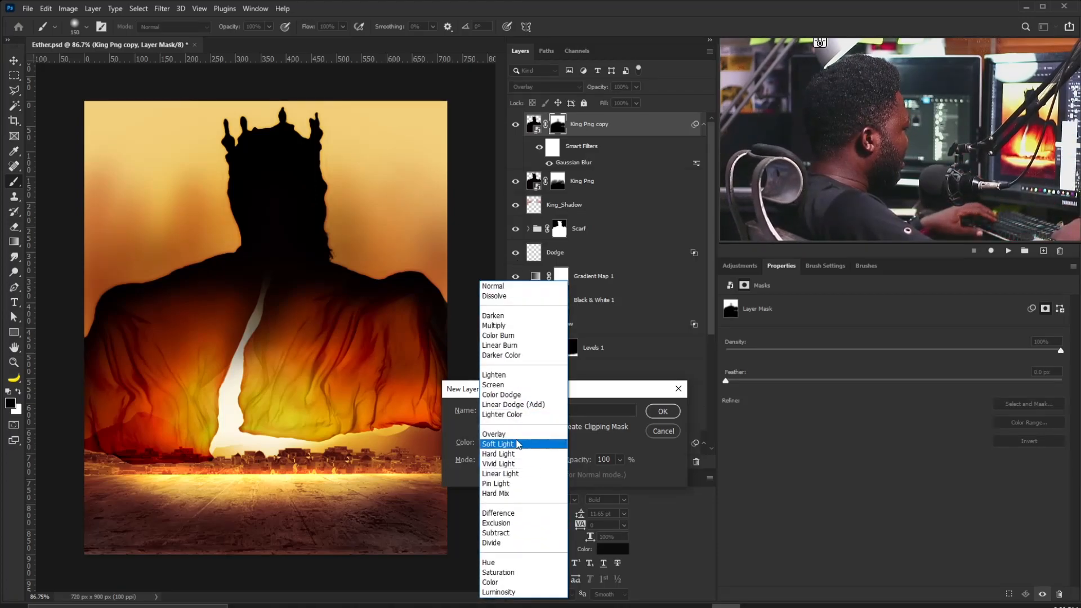
click(519, 447)
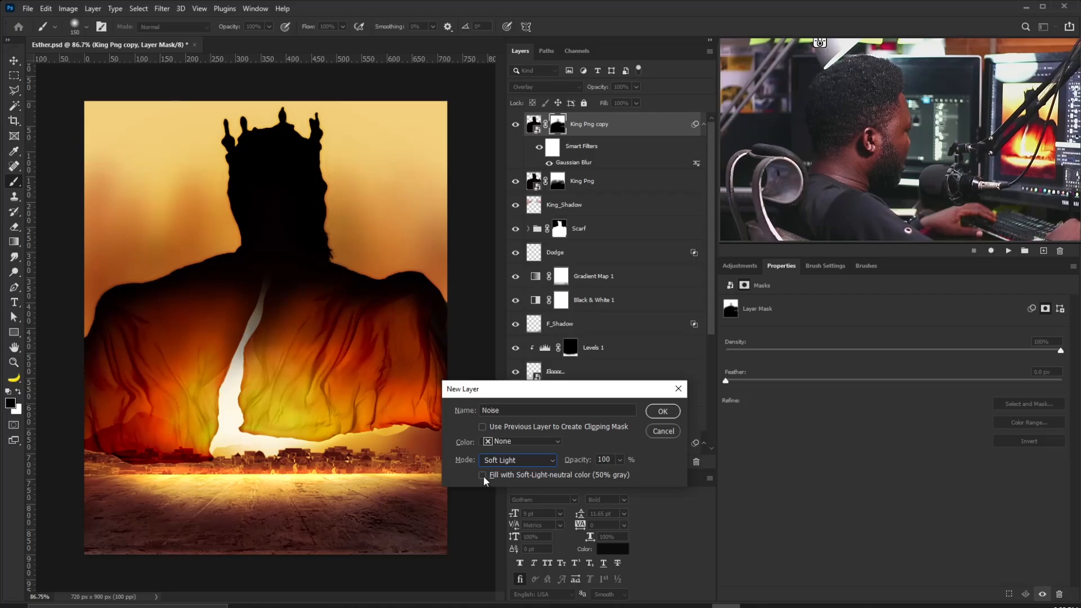
click(662, 413)
- Apply Add Noise to the Noise layer at 26.15% with uniform, monochromatic distribution
click(162, 9)
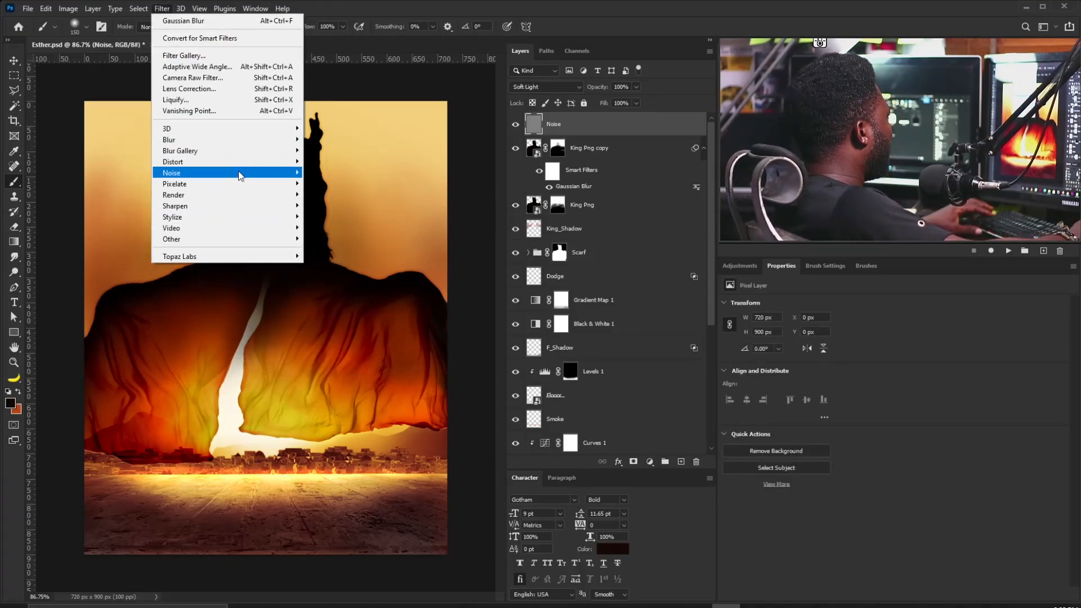
mouse_move(239, 175)
click(121, 172)
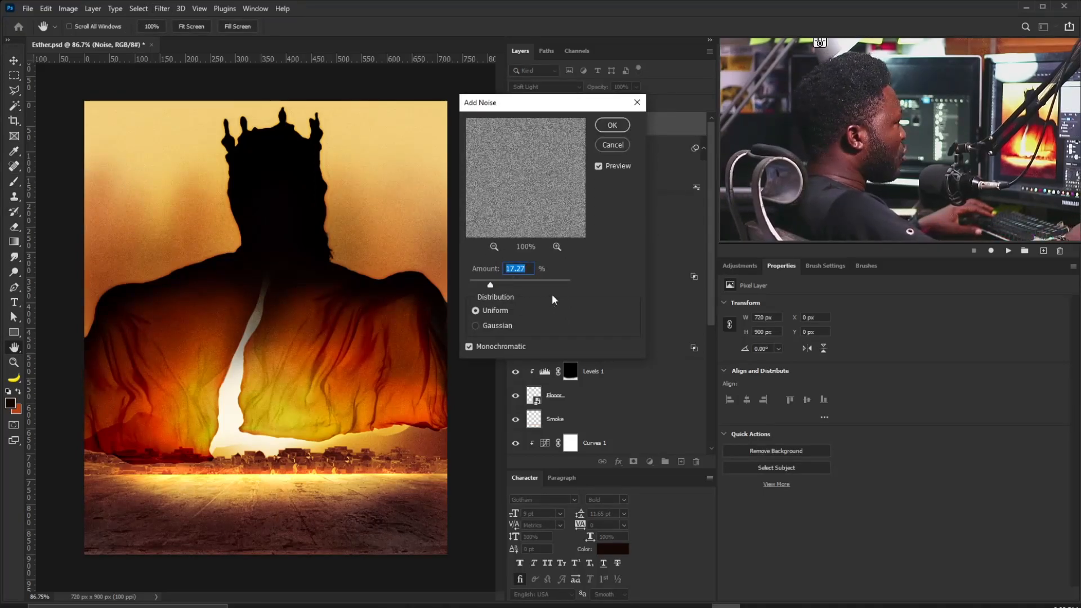
drag(493, 282, 500, 287)
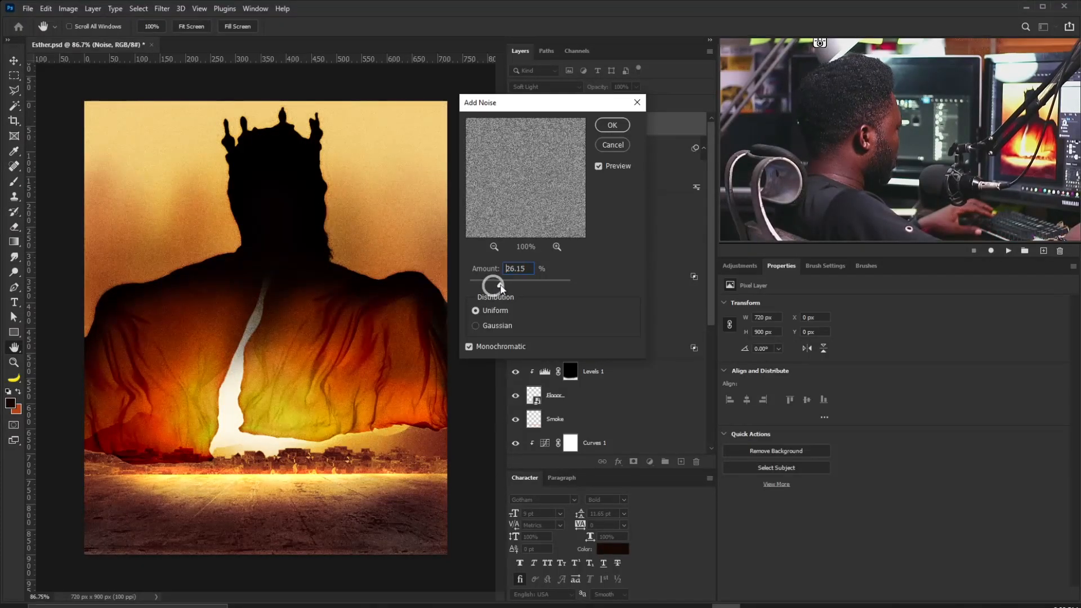
click(611, 125)
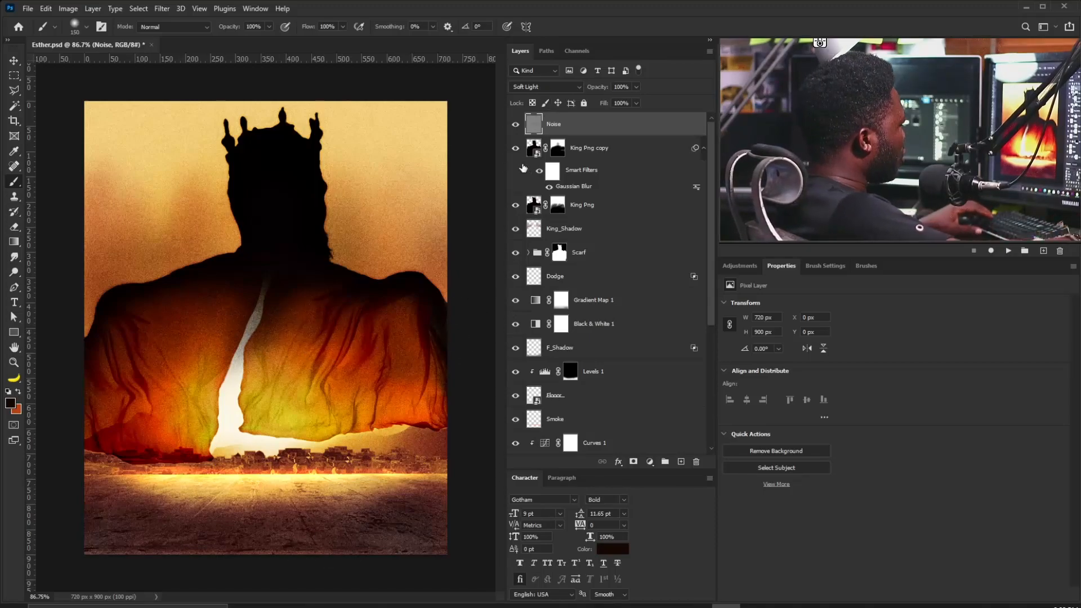
- Load the King Png copy's outline as a selection and add the poster's two bottom corners with rectangular marquees
key(ctrl)
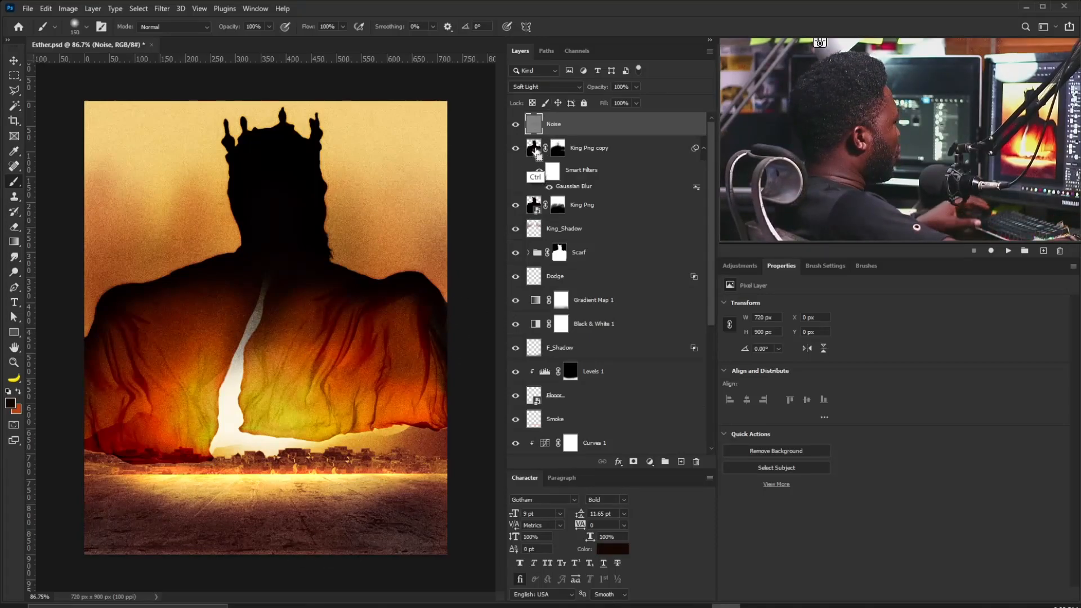
ctrl+click(536, 151)
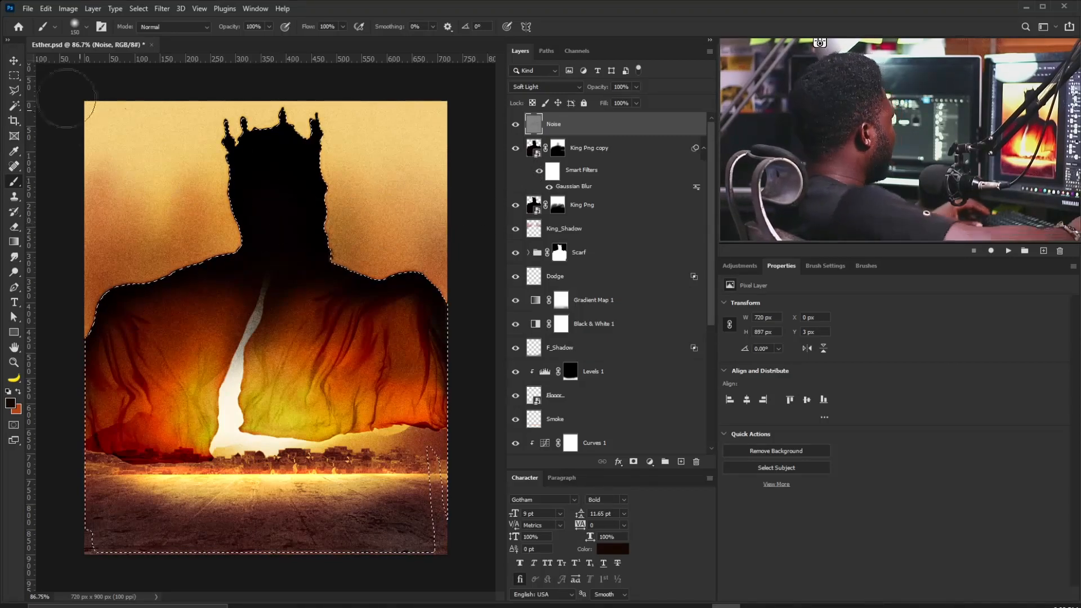
click(14, 75)
key(shift)
drag(414, 462, 450, 556)
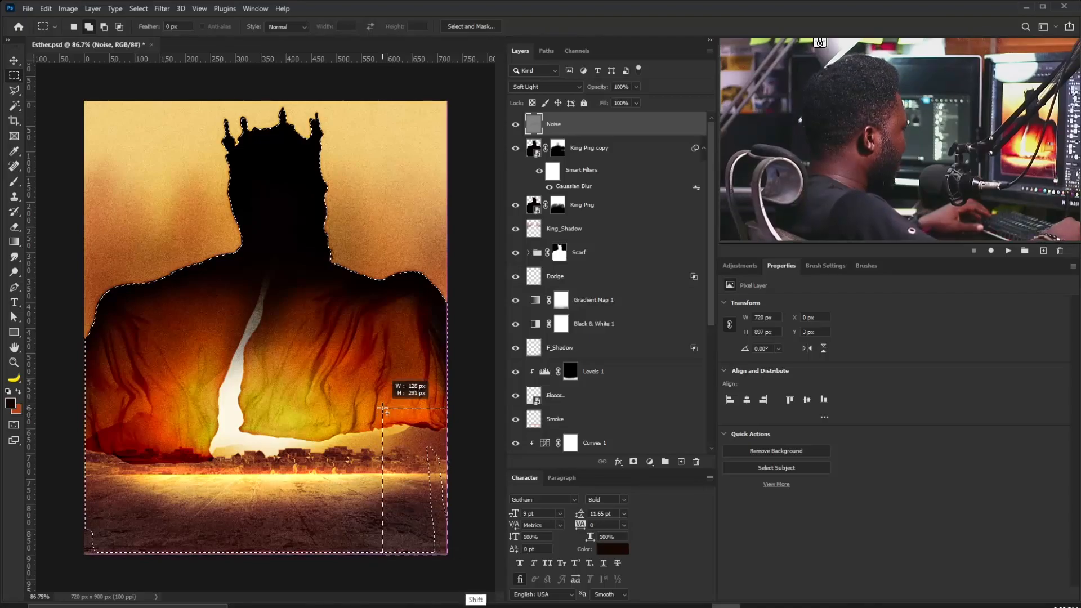
key(shift)
drag(124, 405, 82, 560)
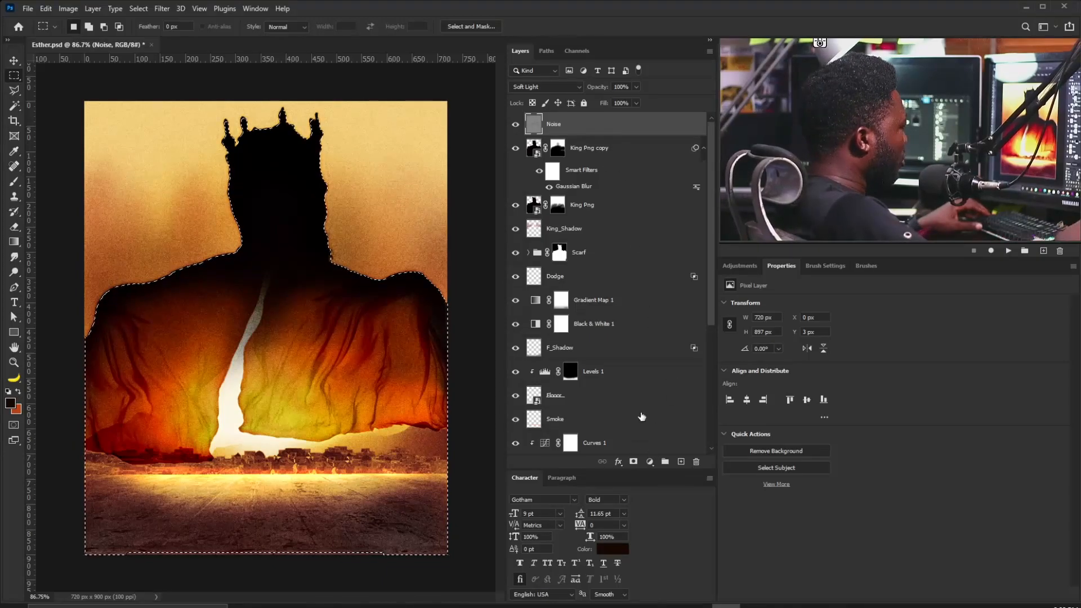
- Mask the Noise layer from the selection and invert the mask to keep the grain only in the sky
click(633, 461)
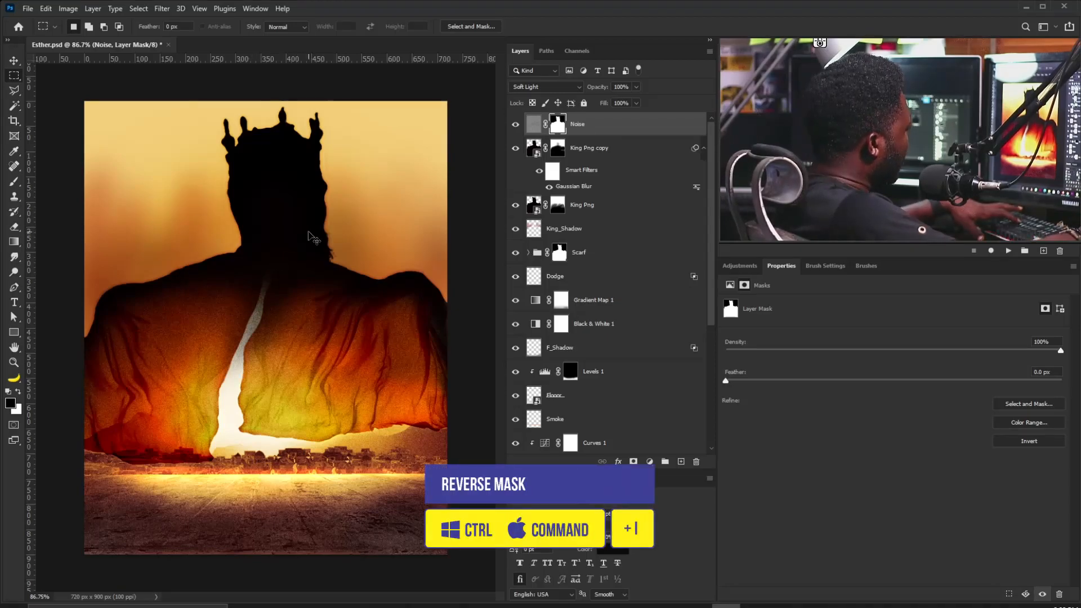
key(ctrl+i)
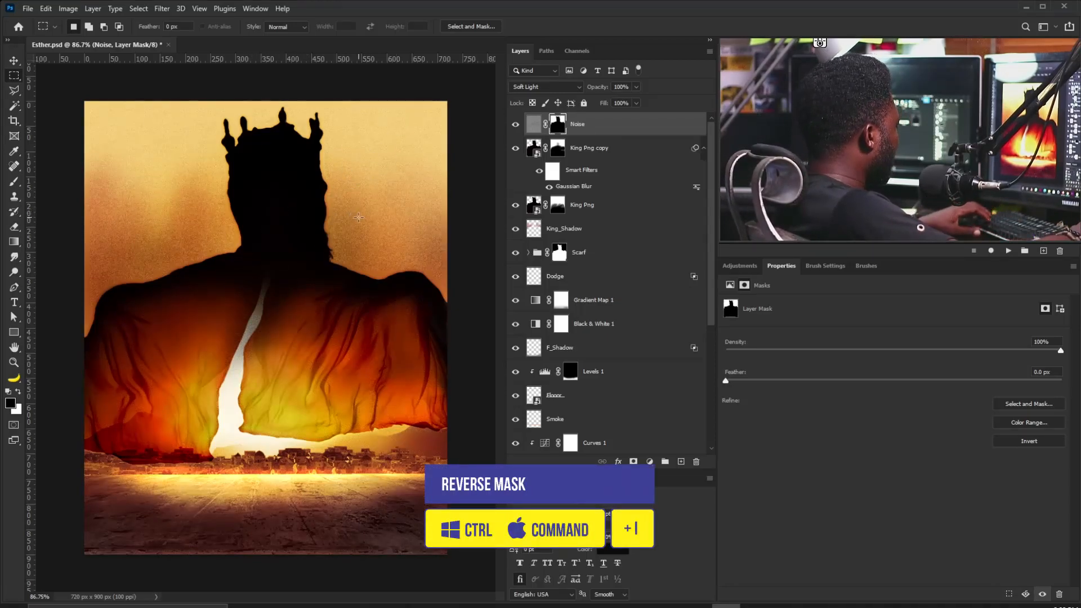
key(v)
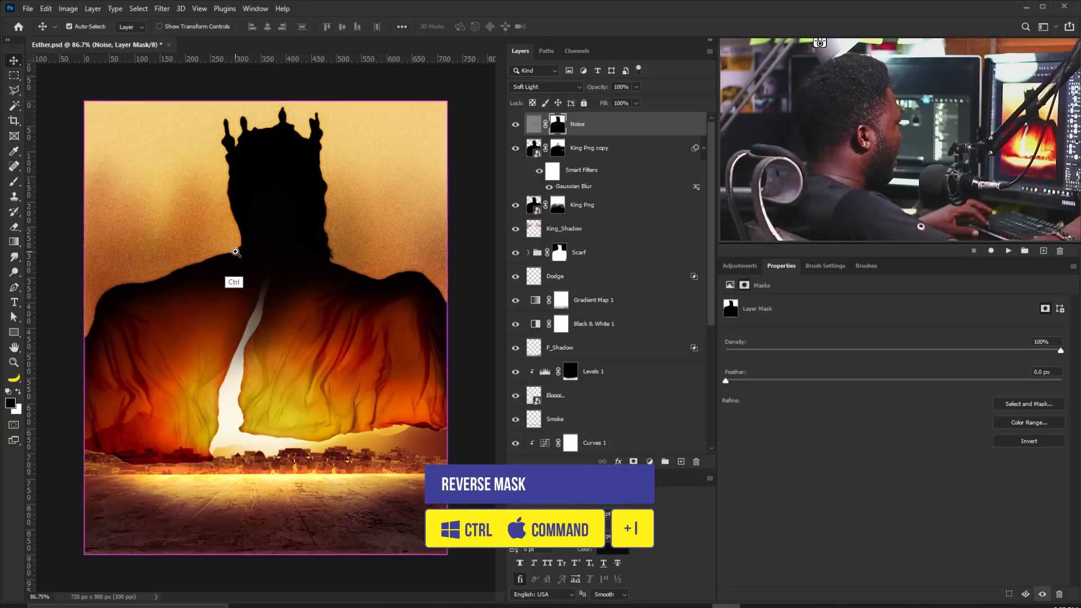
key(ctrl+minus)
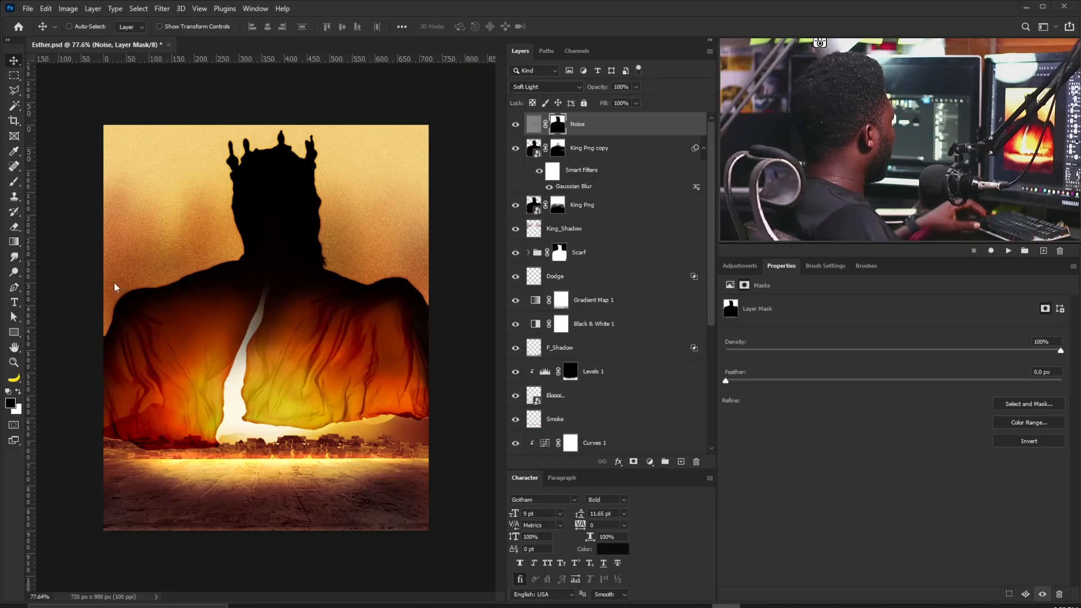
- Place the Scarf color Burn_ image enlarged to 141.43% with its folds covering the poster's upper left area
drag(144, 275, 144, 273)
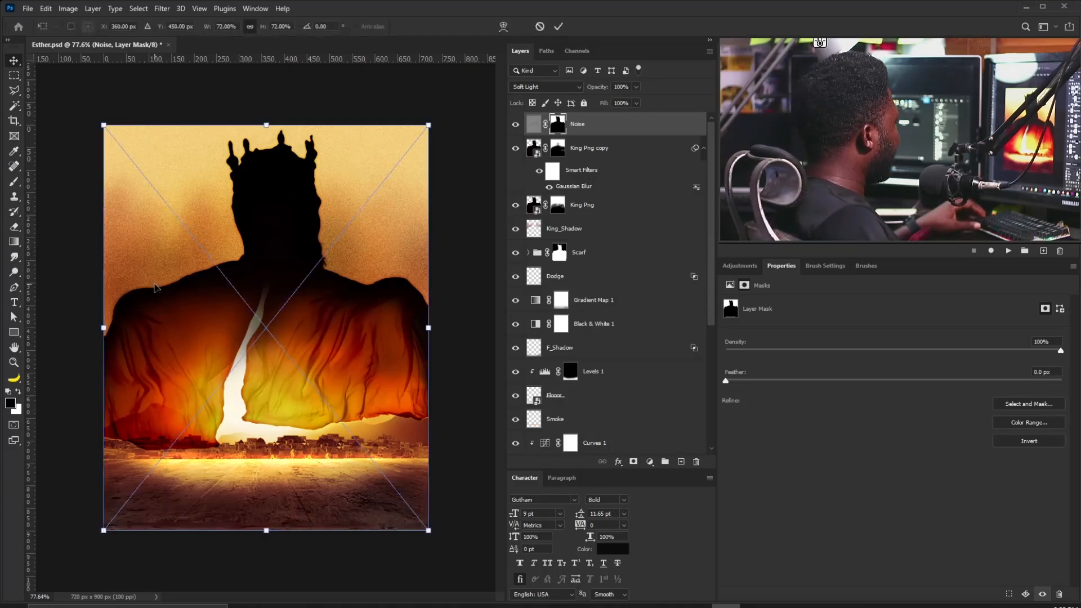
drag(429, 127, 477, 64)
drag(213, 336, 42, 379)
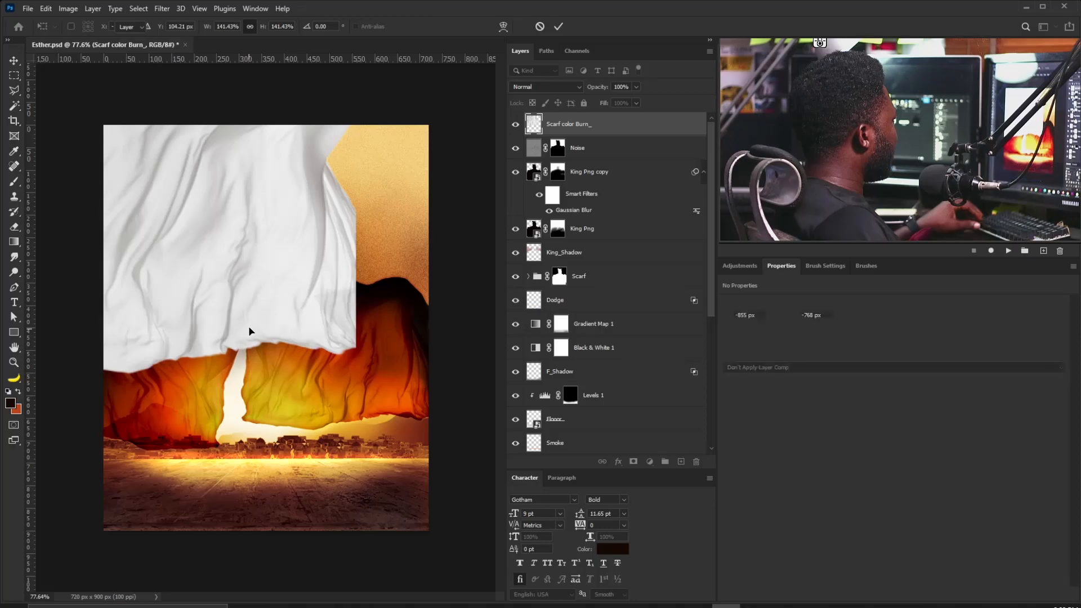
key(Return)
- Set the Scarf color Burn_ layer to Multiply and move it directly below the King Png layer
click(545, 87)
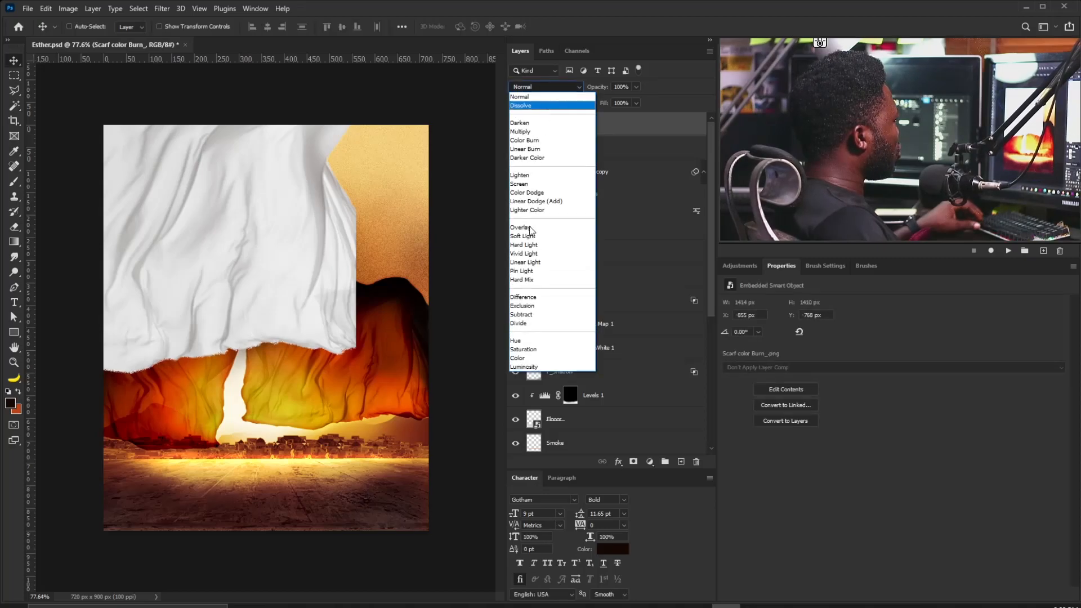
click(520, 131)
drag(596, 129, 600, 240)
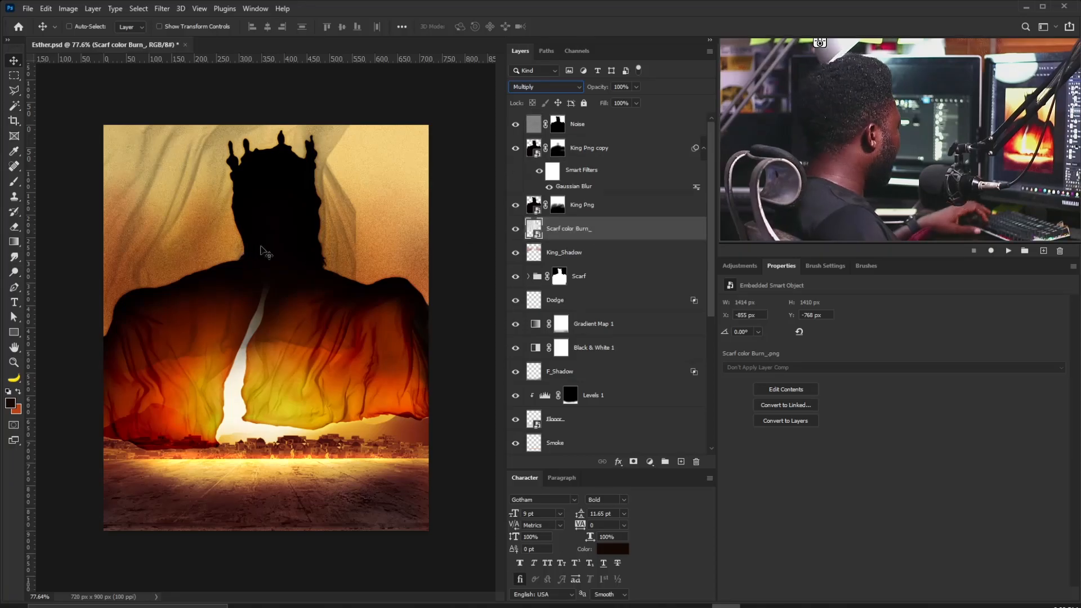
- Rasterize the Scarf color Burn_ layer and reposition its folds over the poster's upper area
drag(294, 144, 278, 192)
right_click(577, 242)
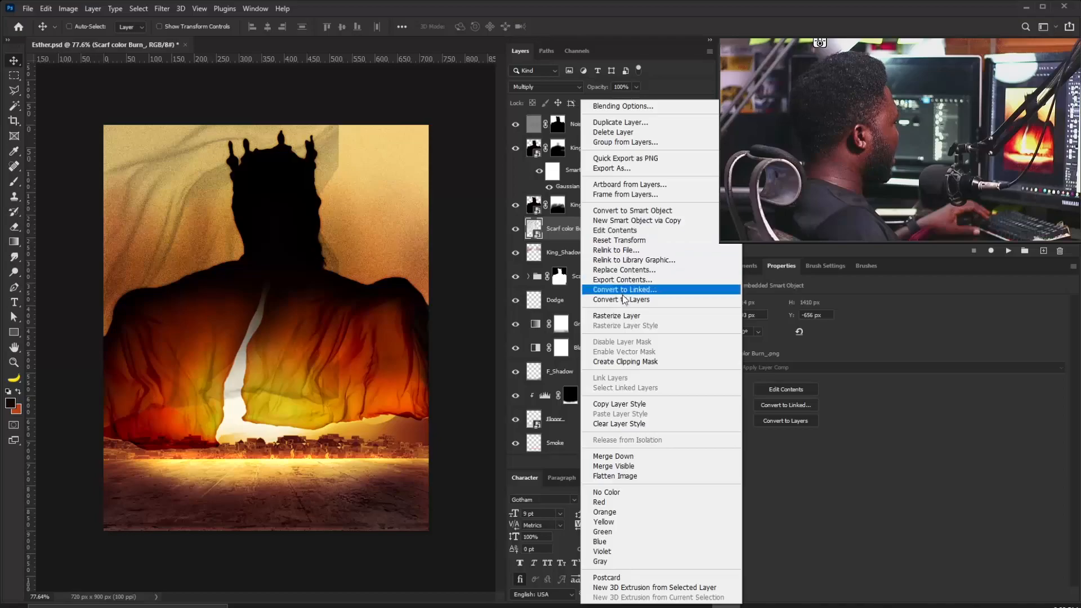
click(623, 315)
drag(228, 180, 215, 194)
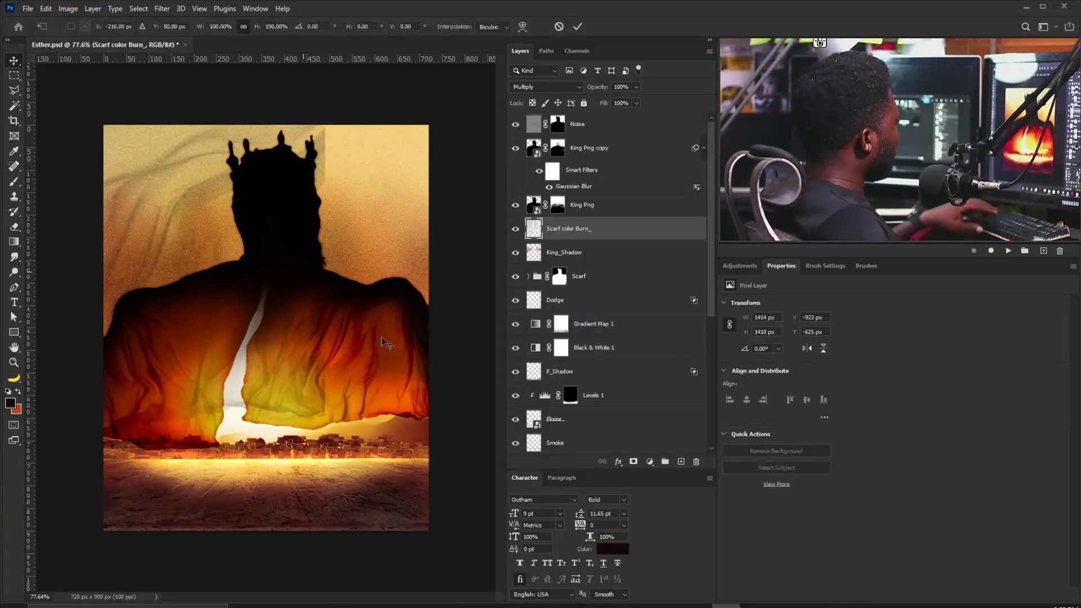
- Rotate the Scarf color Burn_ layer about -14.25° and shift it so its folds run down the sky beside the king
key(ctrl+t)
drag(362, 263, 354, 224)
drag(224, 223, 219, 234)
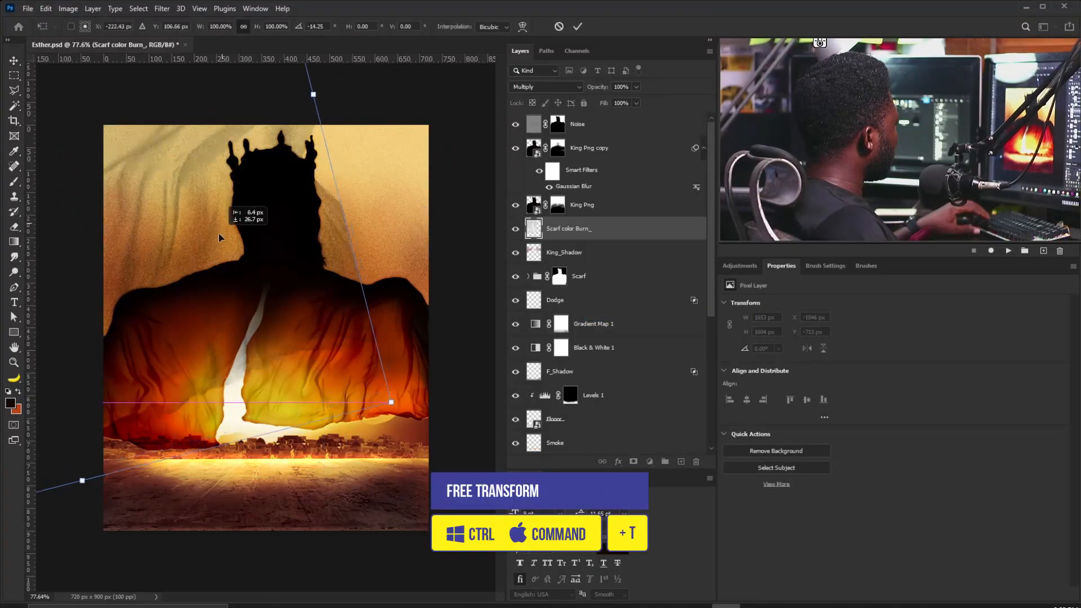
key(Return)
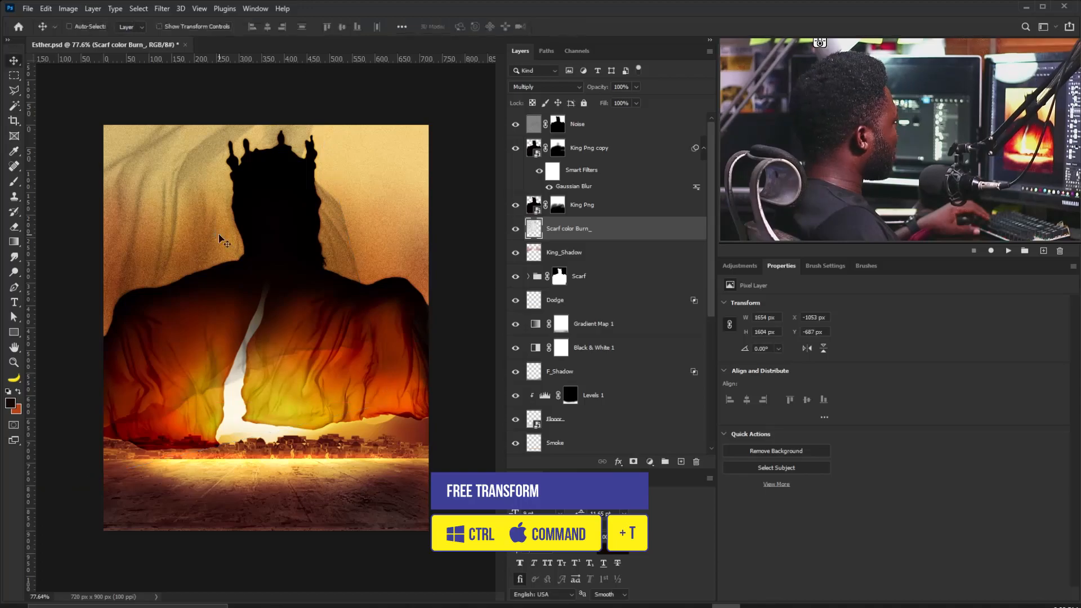
drag(231, 213, 228, 218)
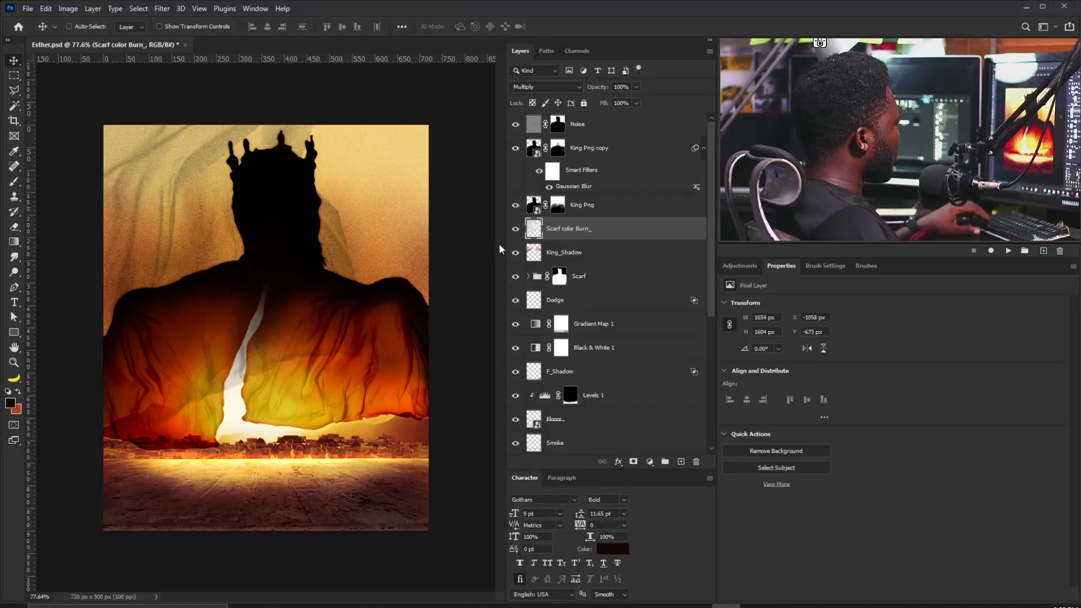
- Move the Scarf color Burn_ layer directly below Gradient Map 1 and enlarge it until its folds span the full width of the sky
drag(593, 229, 593, 328)
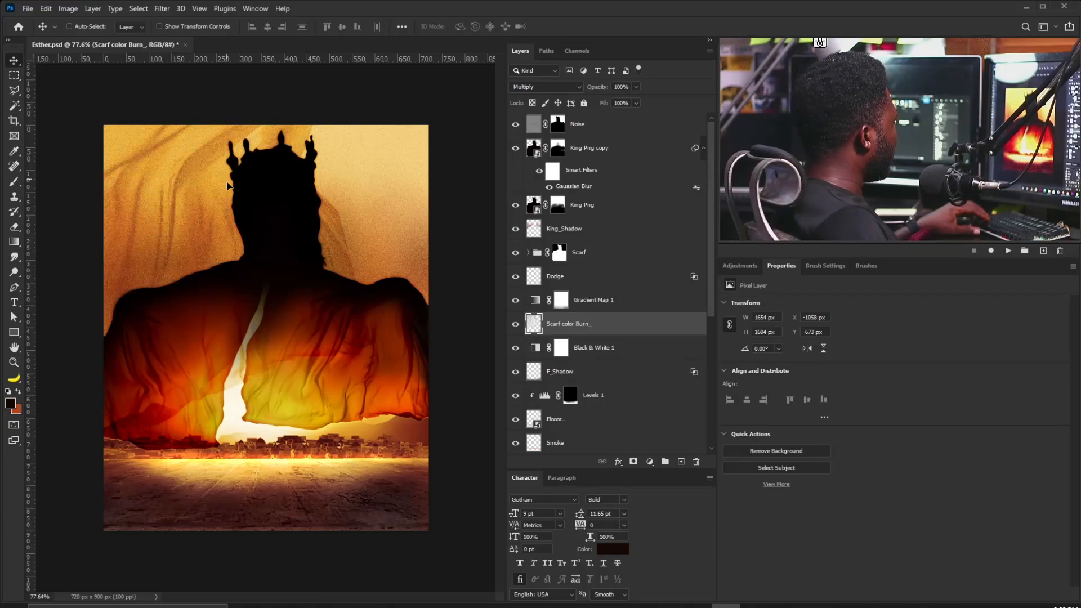
drag(255, 228, 254, 214)
key(ctrl+t)
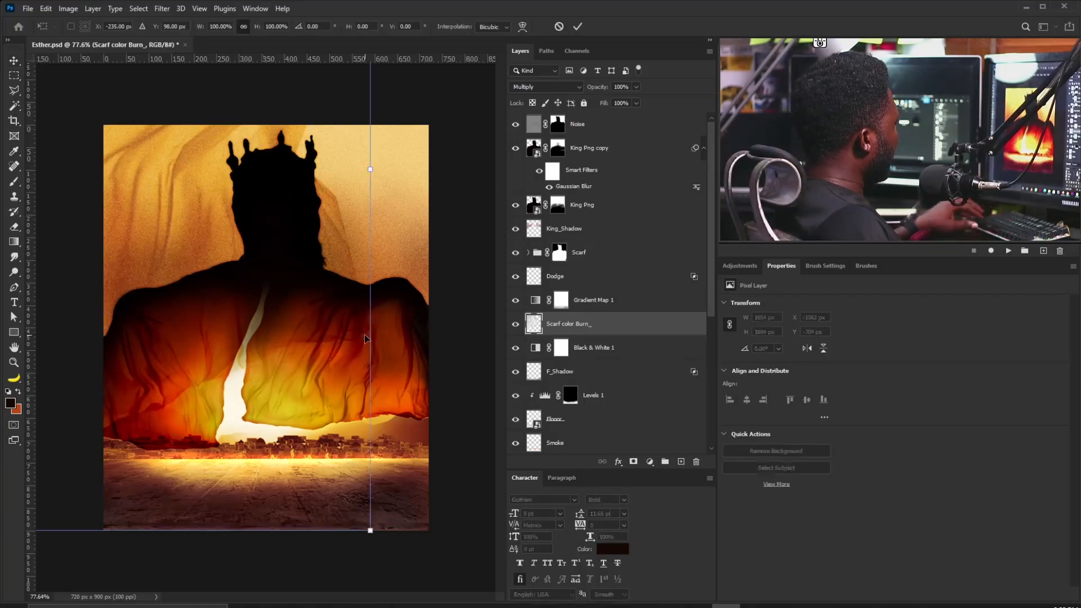
drag(386, 580, 483, 581)
drag(234, 244, 204, 181)
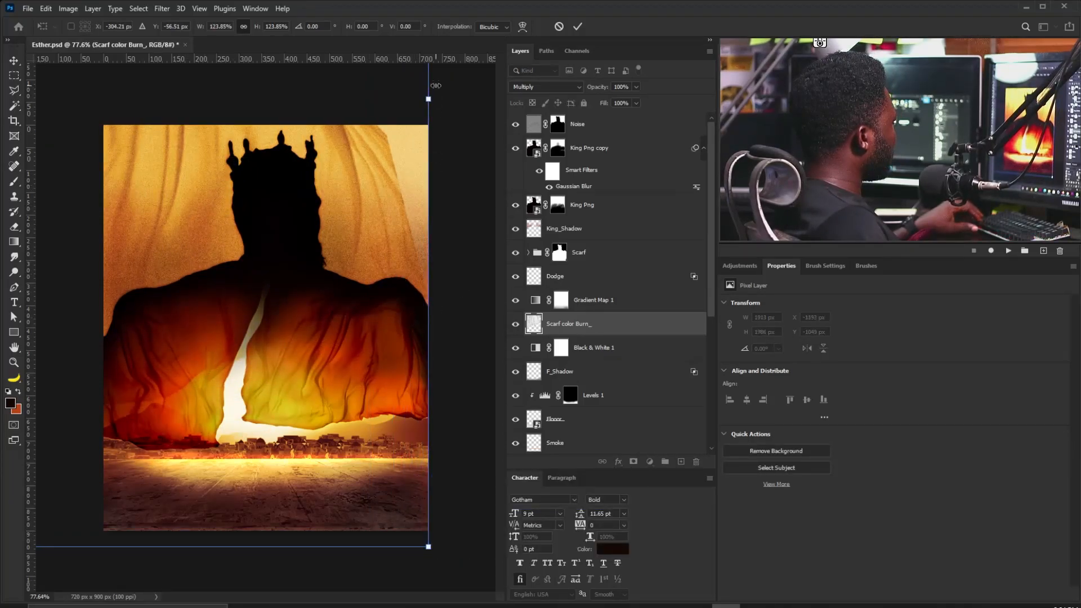
drag(436, 86, 491, 113)
mouse_move(358, 197)
mouse_down()
mouse_move(341, 203)
mouse_move(349, 189)
mouse_up()
key(Return)
- Add a layer mask to the Scarf color Burn_ layer and paint black over the torn red scarf with a soft 200 px brush
click(633, 463)
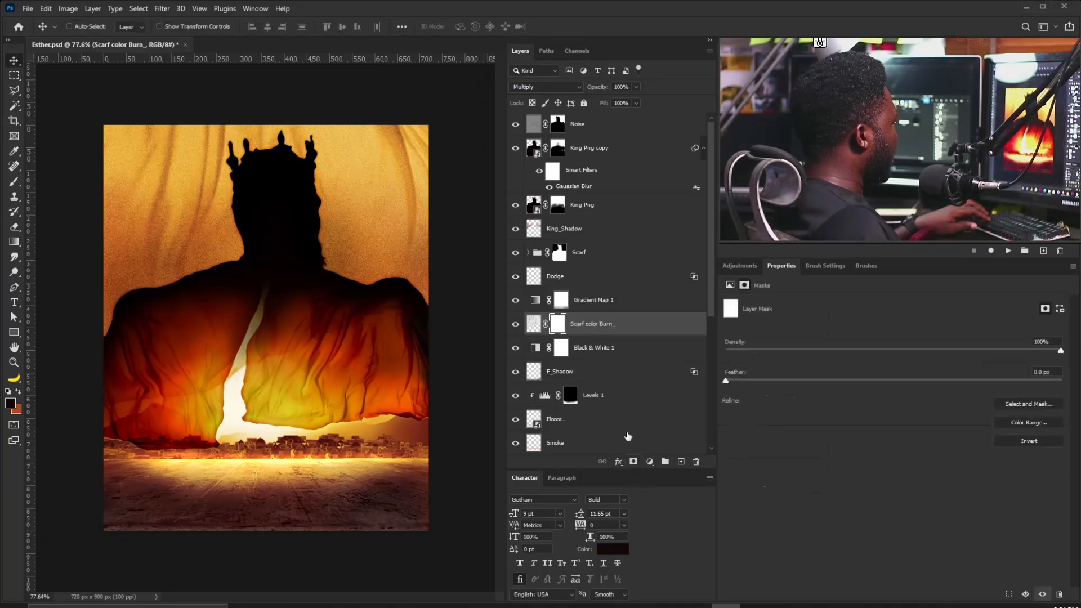
key(b)
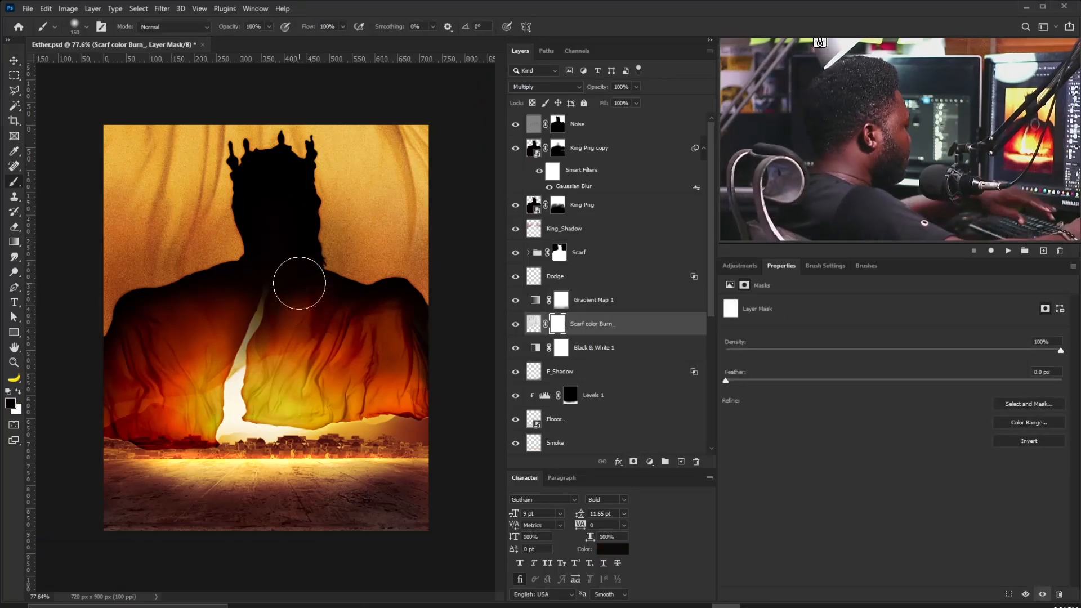
key(bracketright)
key(bracketright)
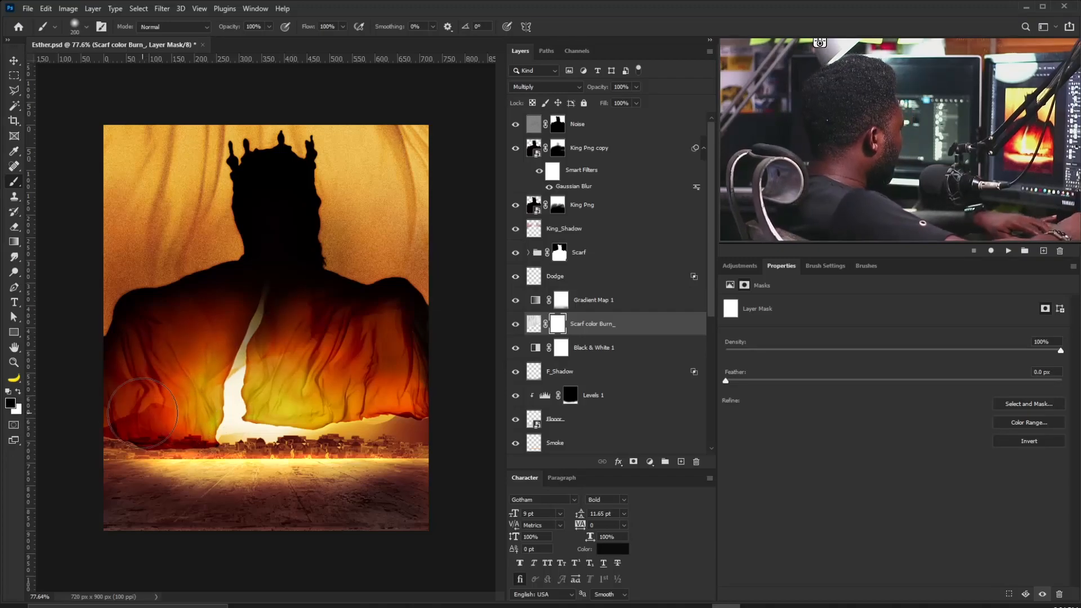
drag(143, 414, 380, 332)
- Paint the mask black across the king's shoulders and head with brush sizes from 70 to 175 px, keeping the folds in the sky
key(bracketleft)
key(bracketleft)
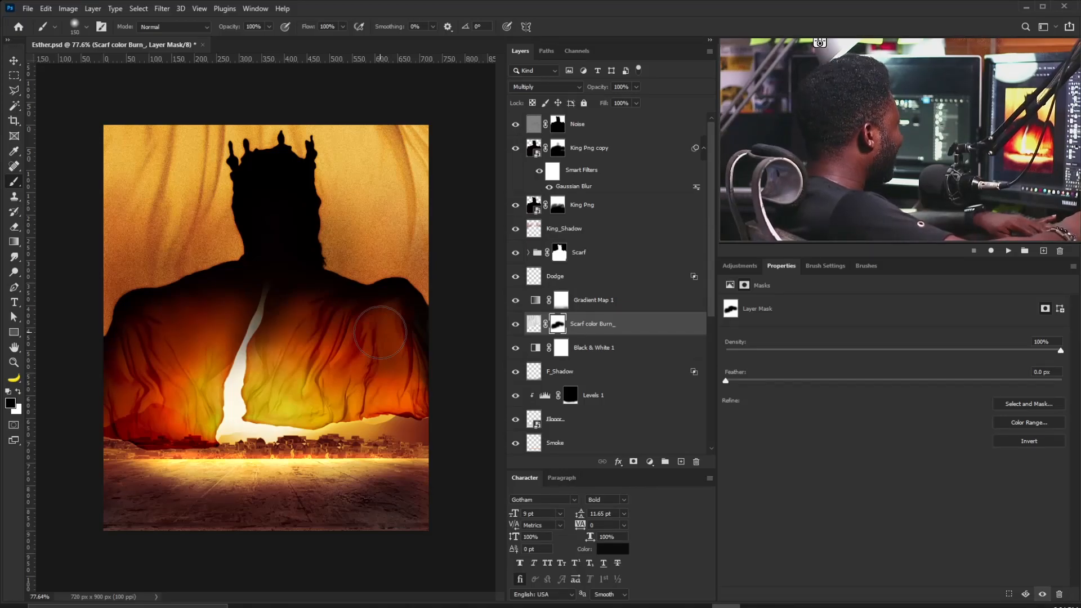
key(bracketleft)
key(bracketleft)
key(bracketleft)
key(bracketleft)
key(bracketleft)
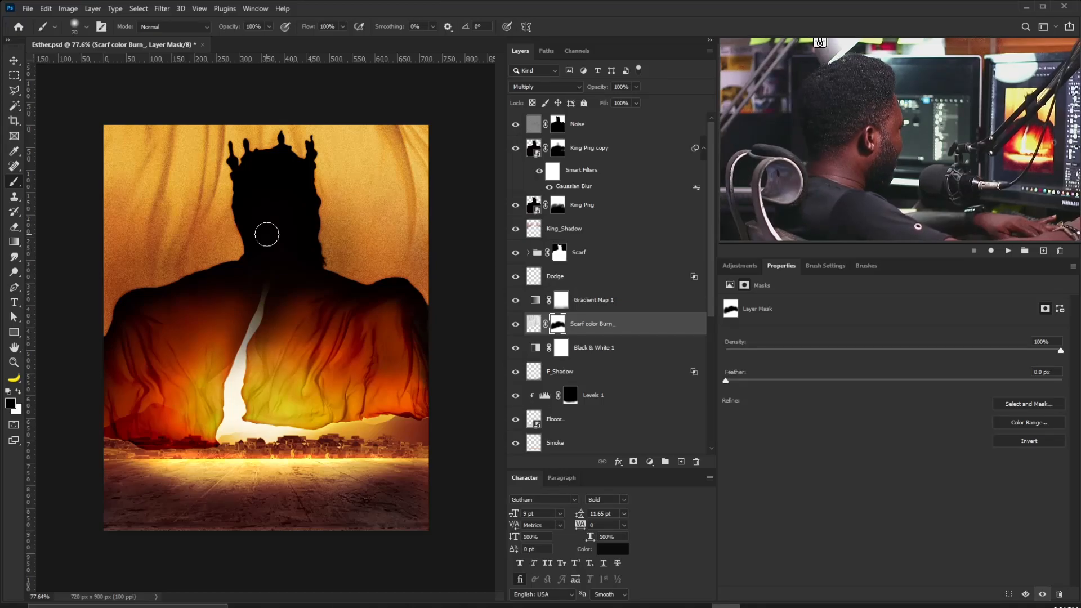
key(bracketright)
key(bracketright)
key(bracketright)
key(bracketright)
key(bracketright)
key(bracketright)
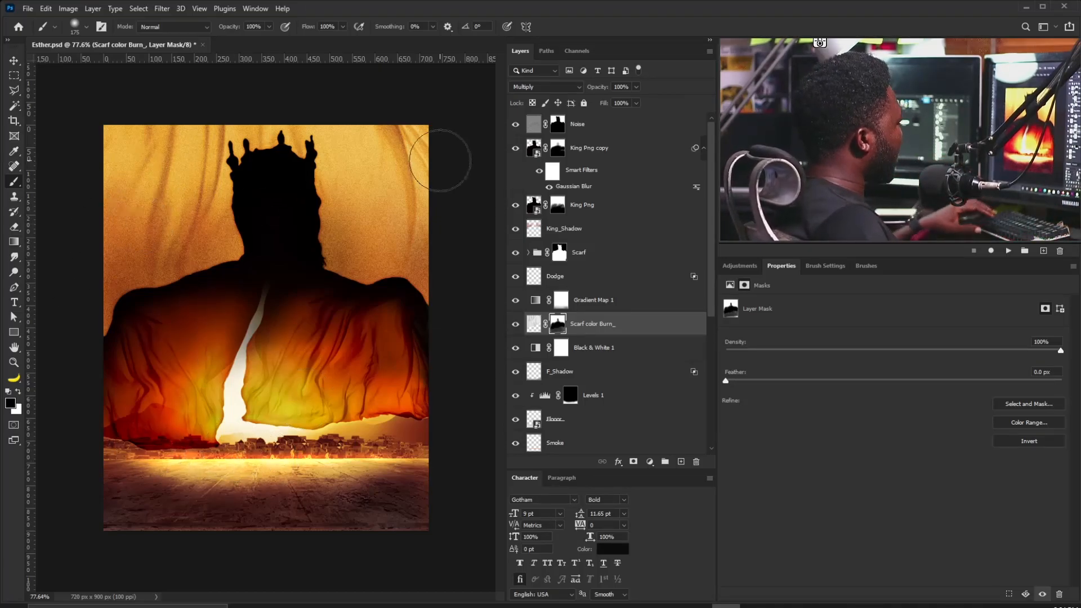
- Place the Woman image above the Noise layer, scaled down to 56 by 177 px and standing on the ground below the scarf's tear
click(583, 134)
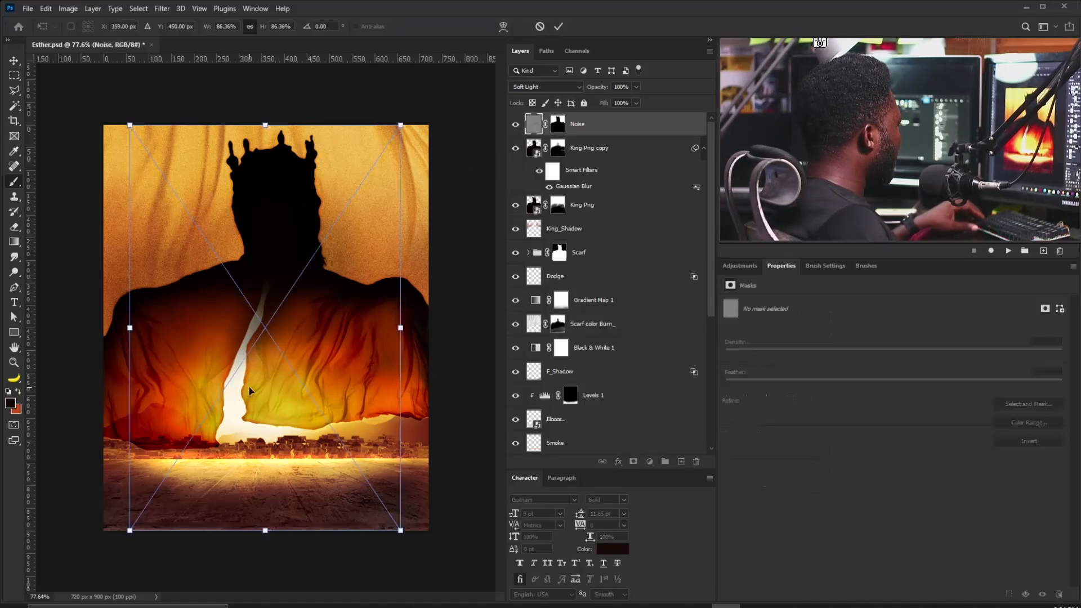
drag(317, 201, 321, 278)
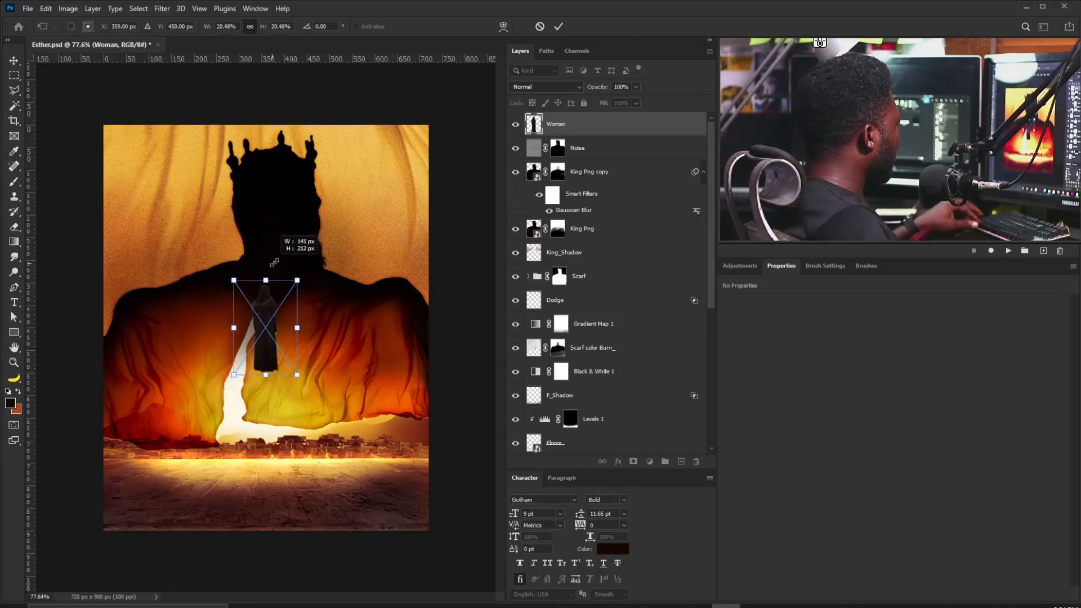
drag(256, 338, 256, 445)
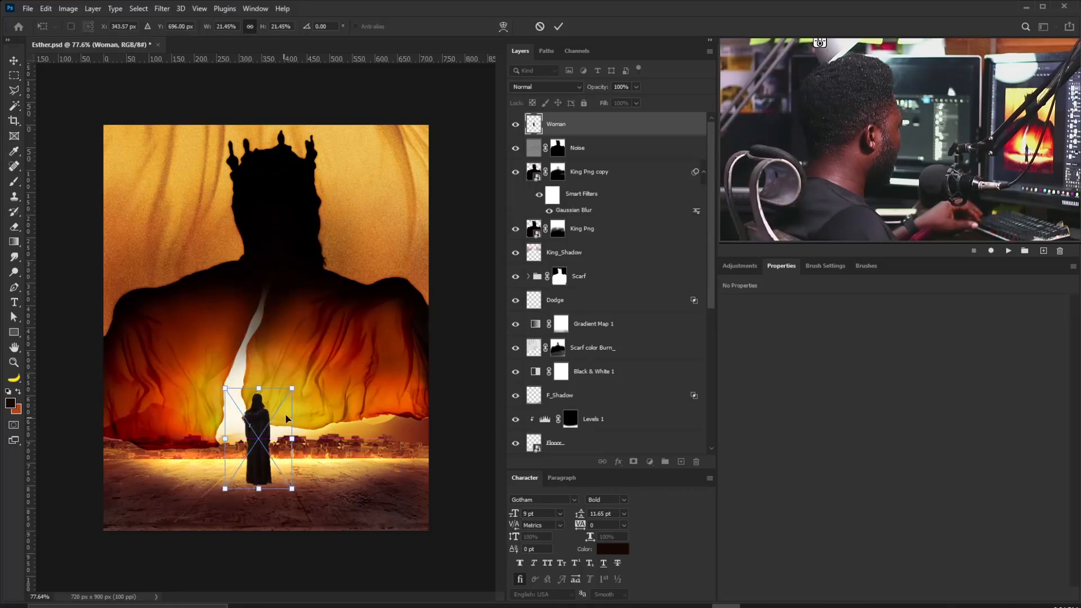
mouse_move(296, 387)
mouse_down()
mouse_move(299, 359)
mouse_move(282, 419)
mouse_up()
key(Return)
key(b)
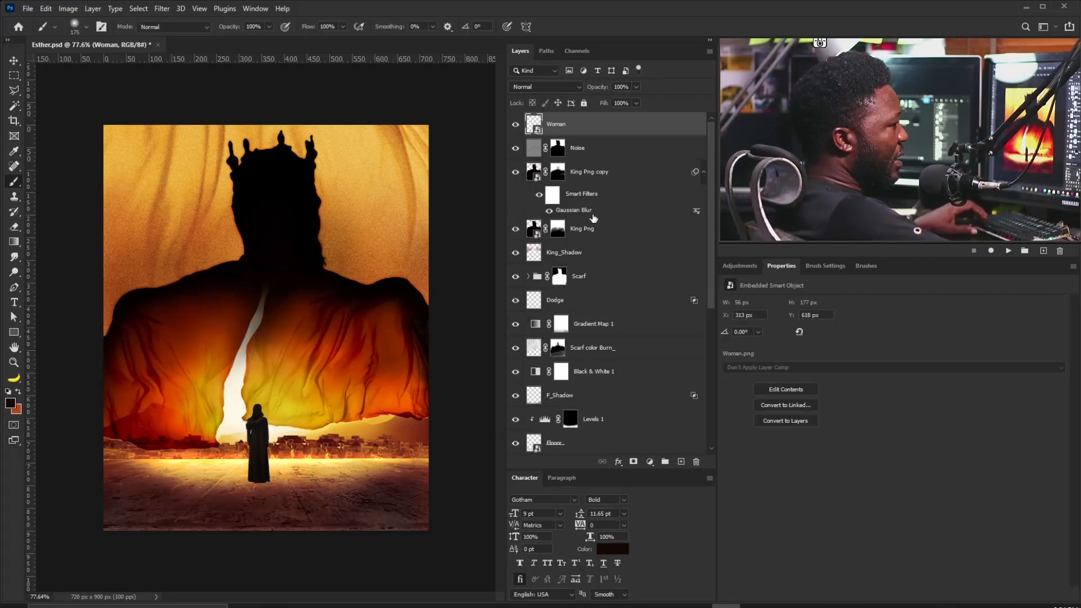
- Load the Woman layer's outline as a selection, add a new layer named light, clip it to Woman, and deselect
scroll(254, 479, up, 5)
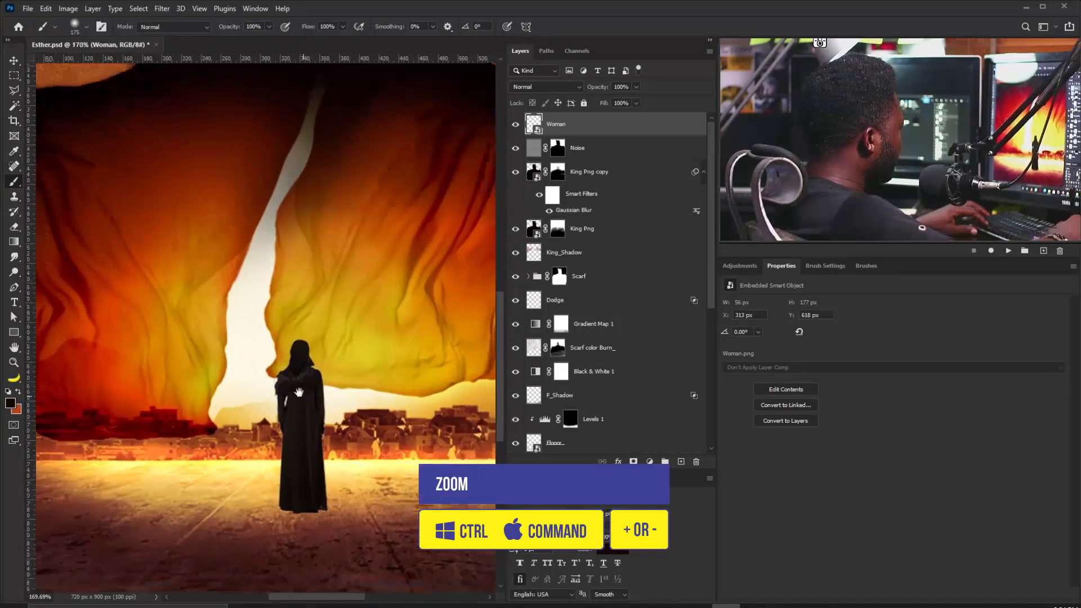
scroll(298, 408, up, 2)
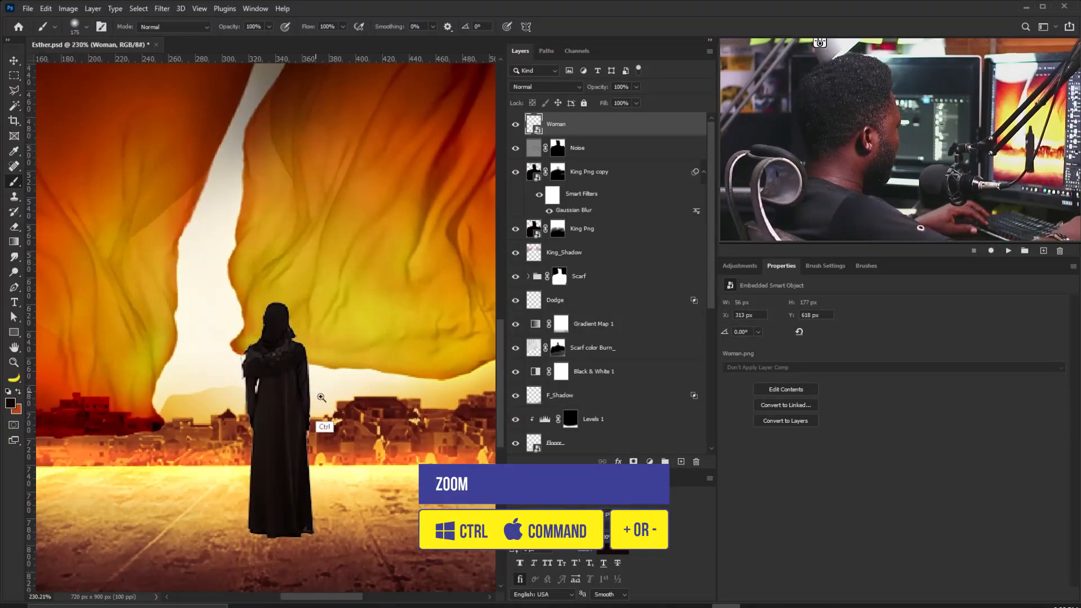
scroll(316, 395, up, 1)
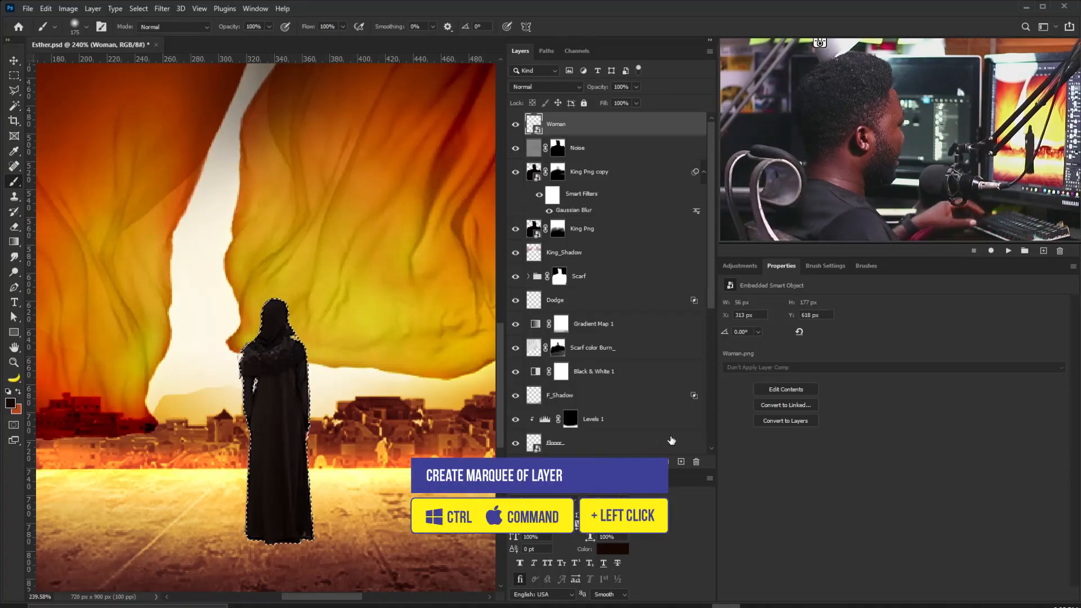
alt+click(681, 462)
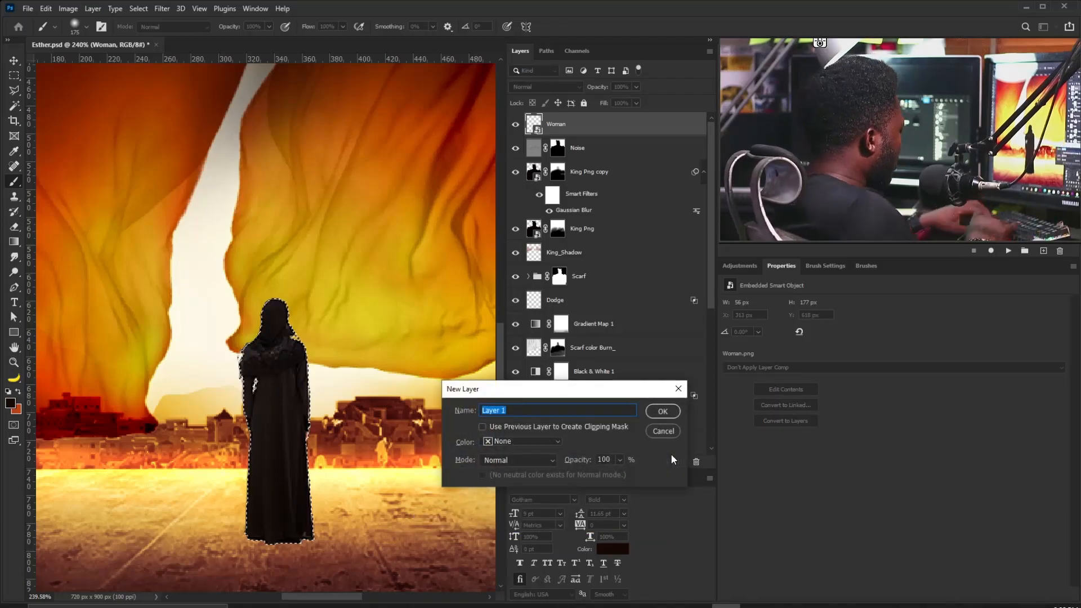
text(light)
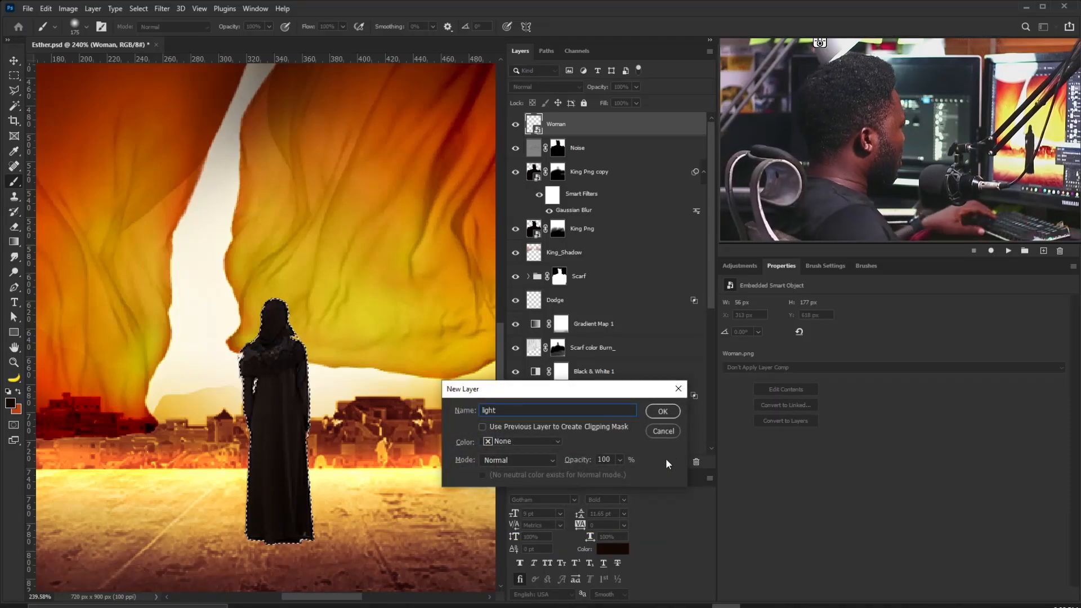
click(654, 413)
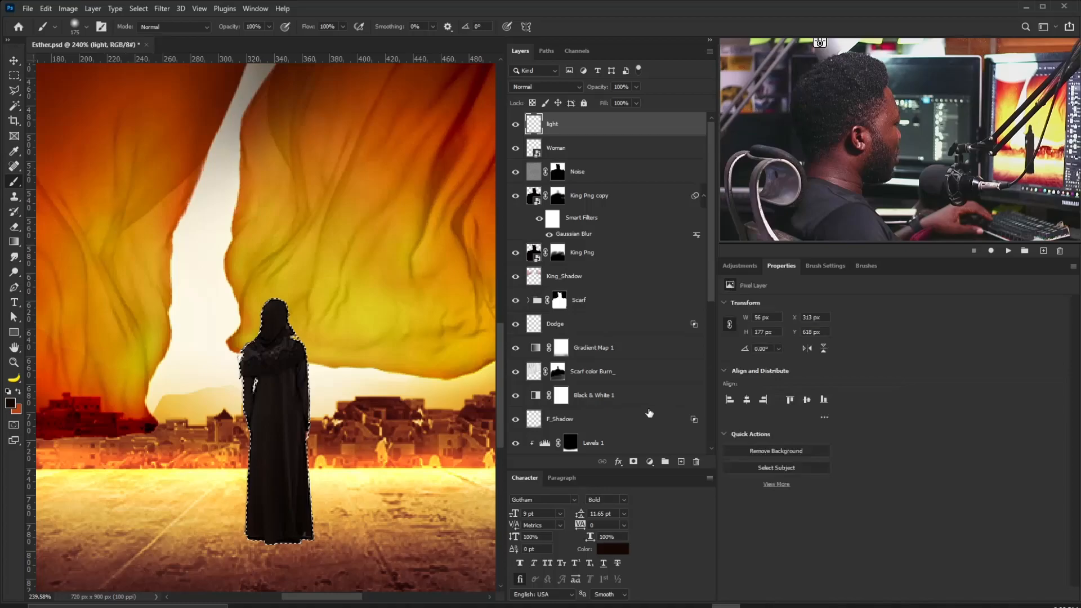
alt+click(598, 134)
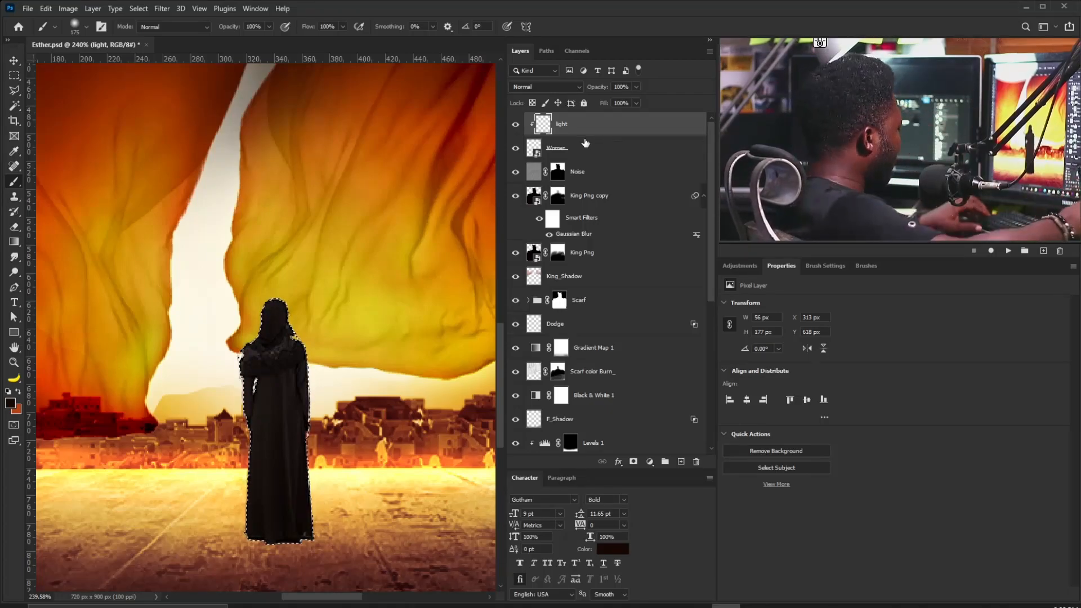
key(ctrl+d)
- Reduce the brush to 35 px and set the foreground color to orange d48200, sampled from the scarf
scroll(355, 326, down, 3)
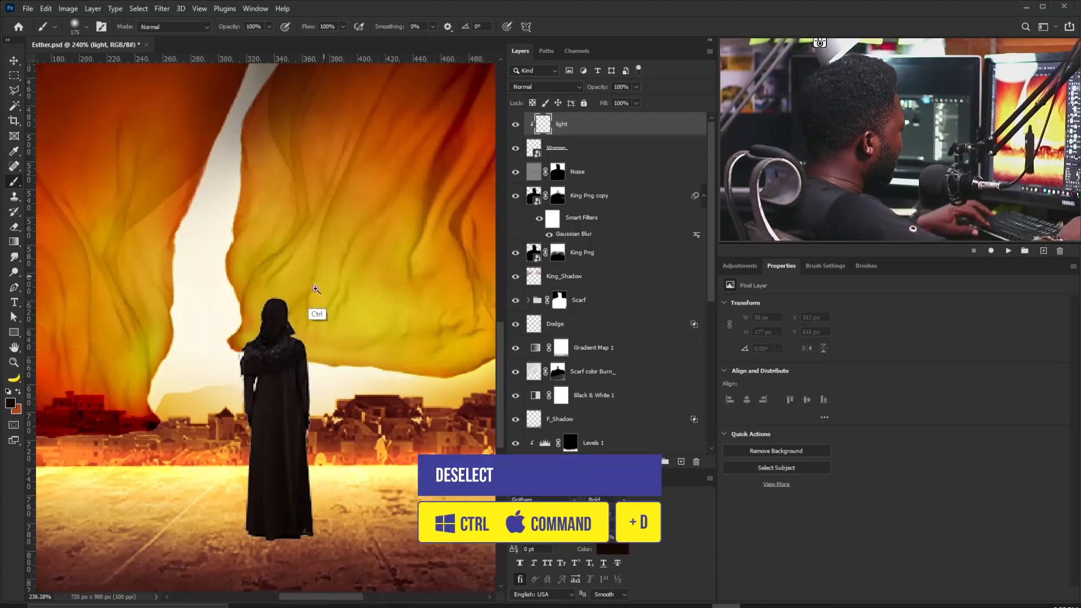
scroll(337, 287, up, 2)
key(bracketleft)
key(bracketleft)
key(bracketleft)
key(bracketleft)
key(bracketleft)
key(bracketleft)
key(bracketleft)
key(bracketleft)
key(bracketleft)
key(bracketleft)
key(bracketleft)
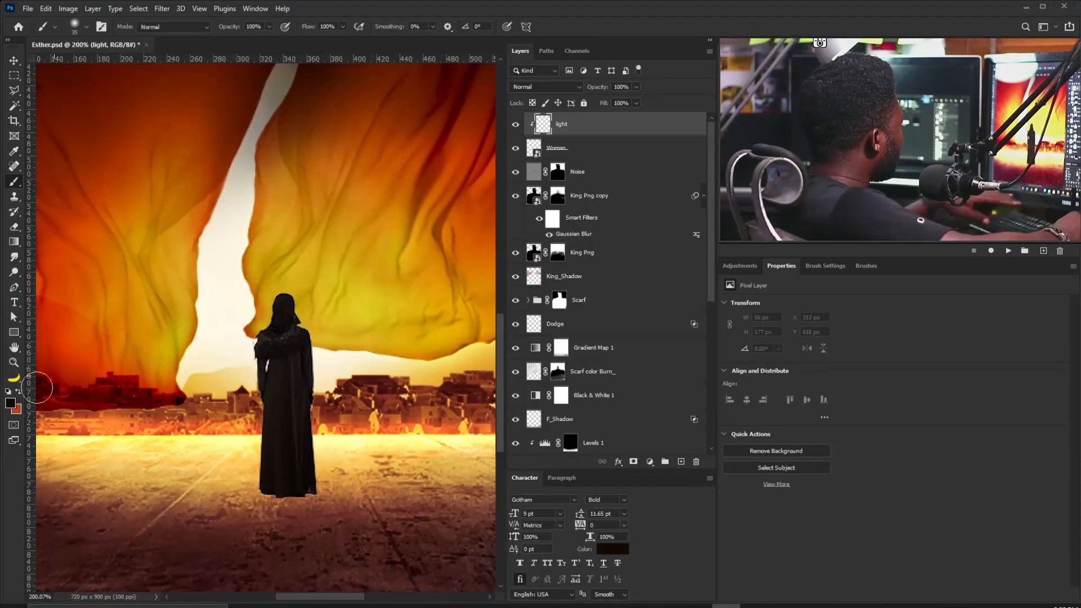
click(10, 404)
click(345, 326)
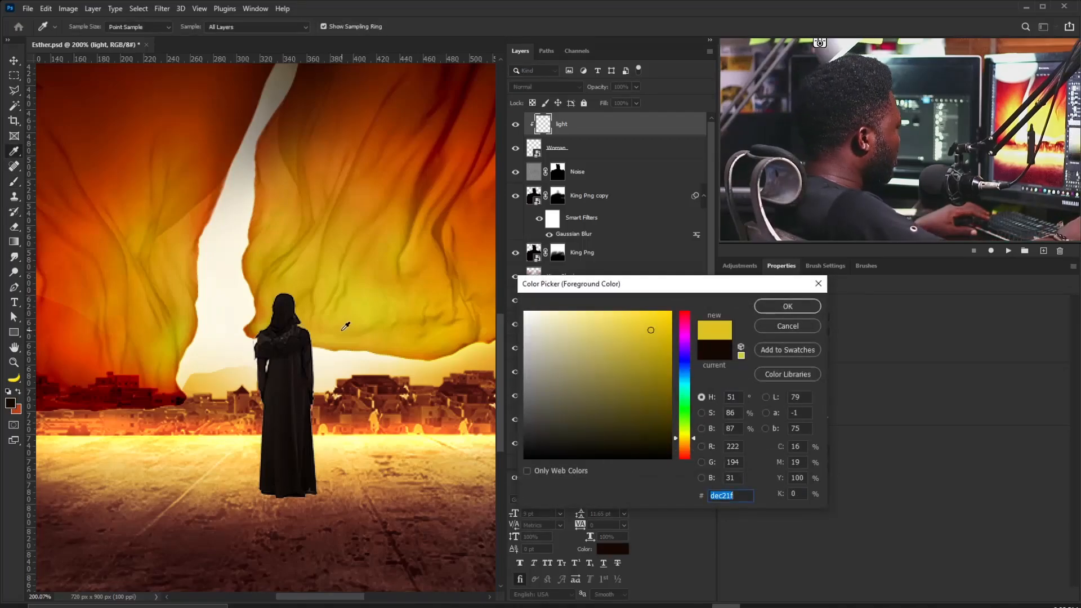
click(142, 334)
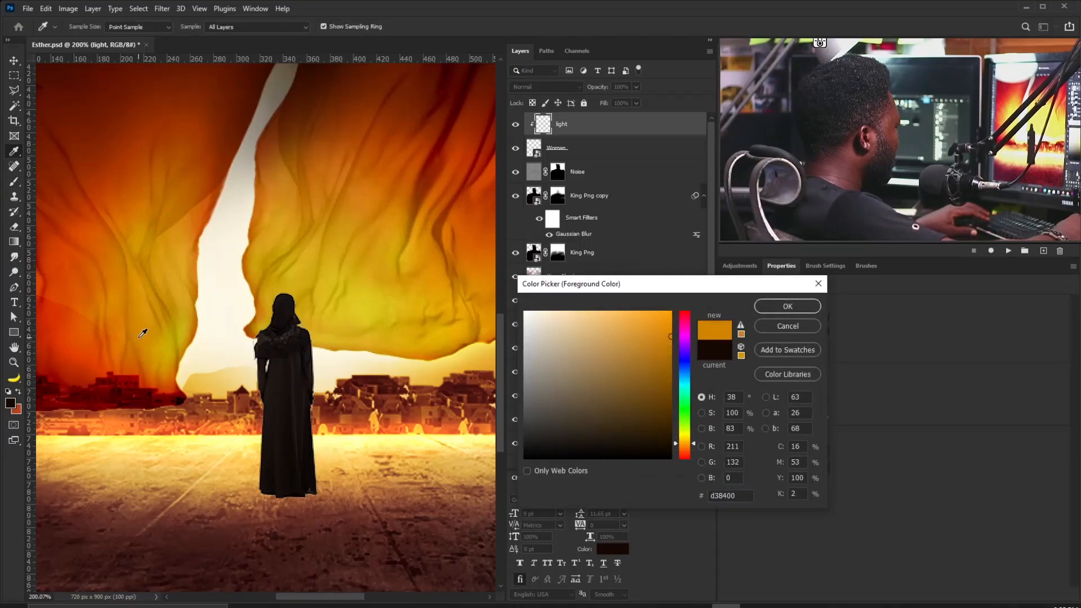
key(b)
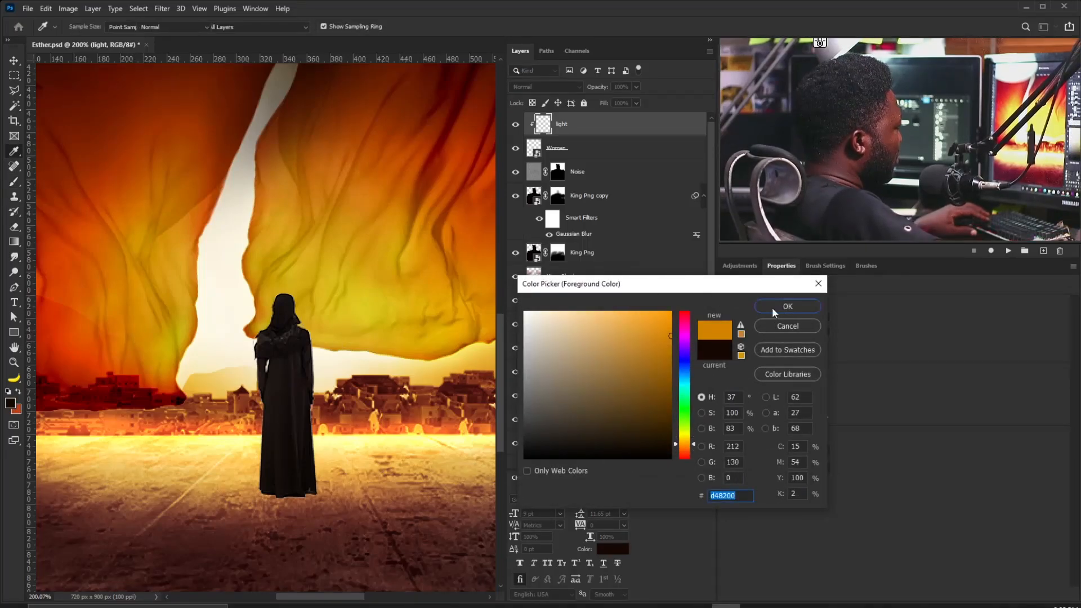
click(787, 306)
- Paint orange rim light along the woman's hood and robe edges on the light layer with a smaller brush, undoing the last stroke
scroll(271, 336, up, 2)
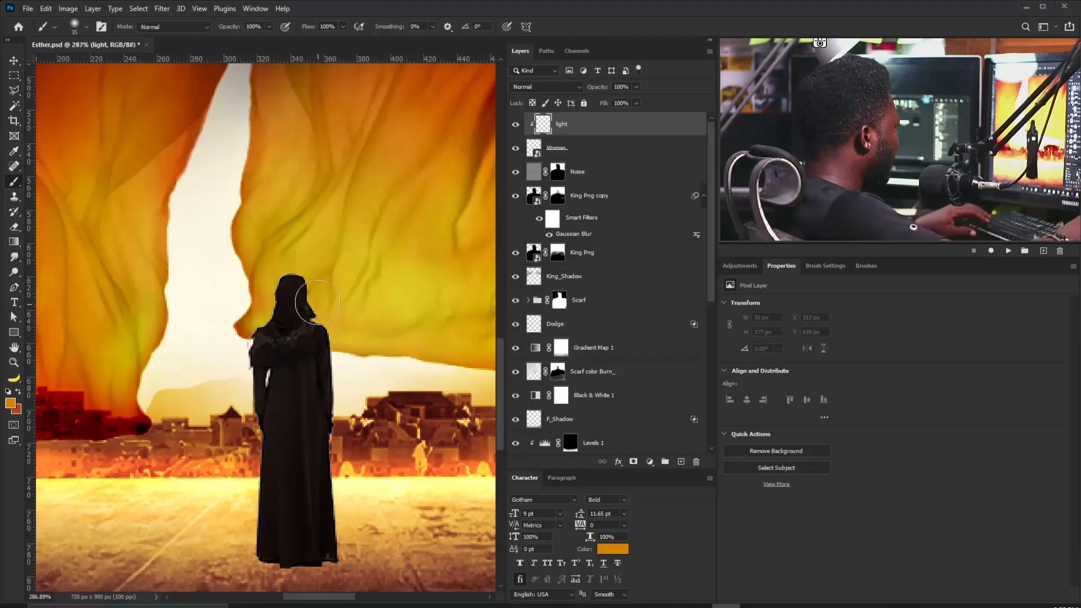
key(bracketleft)
key(bracketleft)
key(bracketleft)
key(bracketleft)
key(bracketleft)
mouse_move(304, 277)
mouse_down()
mouse_move(332, 327)
mouse_move(309, 306)
mouse_move(335, 346)
mouse_move(336, 478)
mouse_up()
drag(251, 333, 258, 402)
key(ctrl+z)
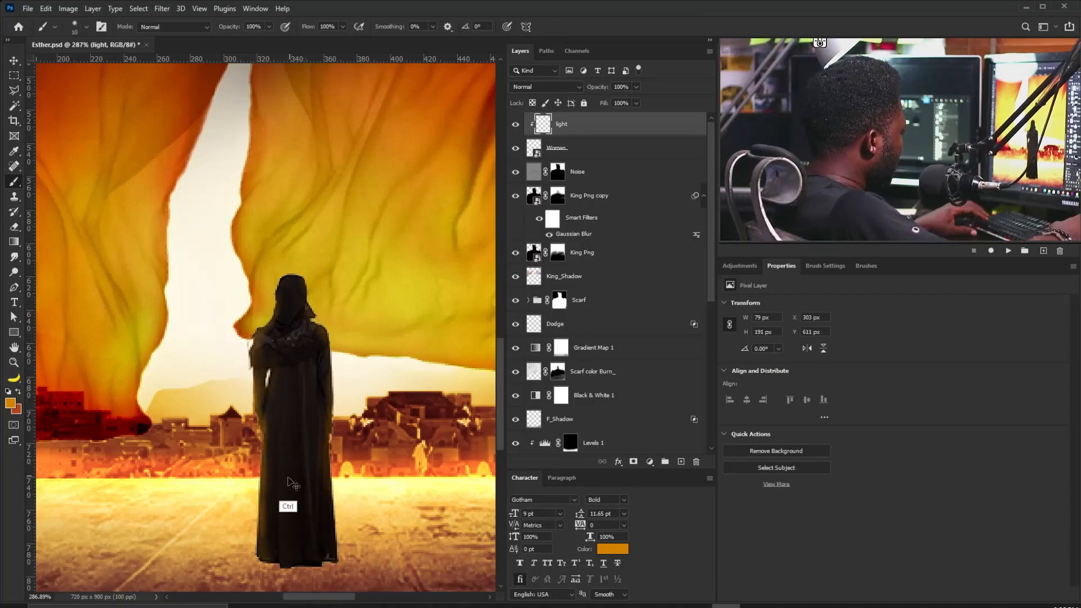
- Adjust the brush to a finer size and add thin orange highlights along the woman's hood and arm
key(bracketright)
key(bracketright)
key(bracketright)
key(bracketright)
key(bracketleft)
key(bracketleft)
key(bracketleft)
key(bracketleft)
key(bracketleft)
key(bracketleft)
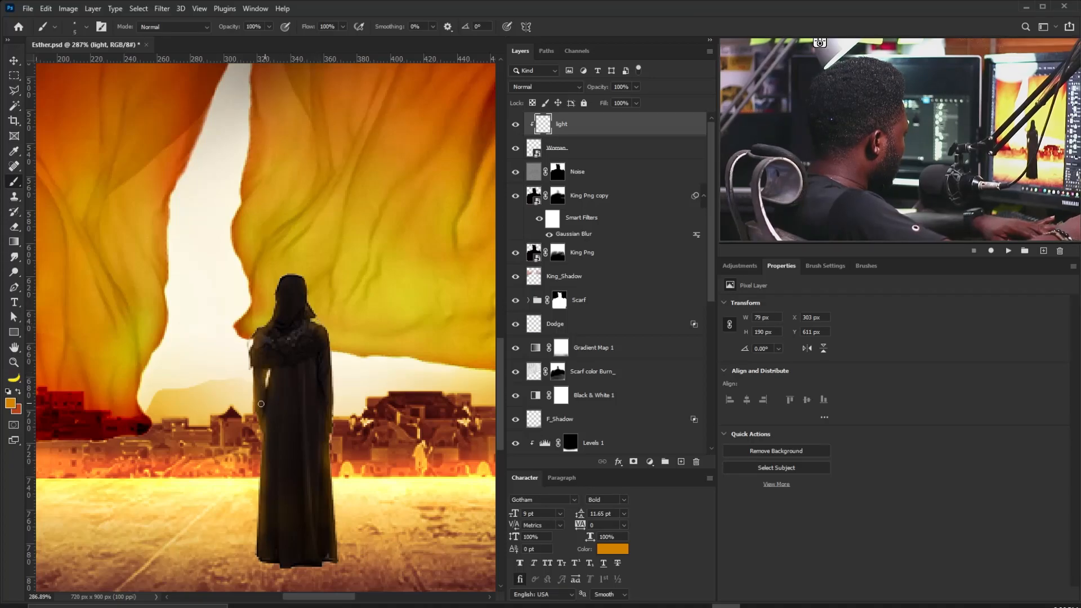
drag(293, 286, 311, 292)
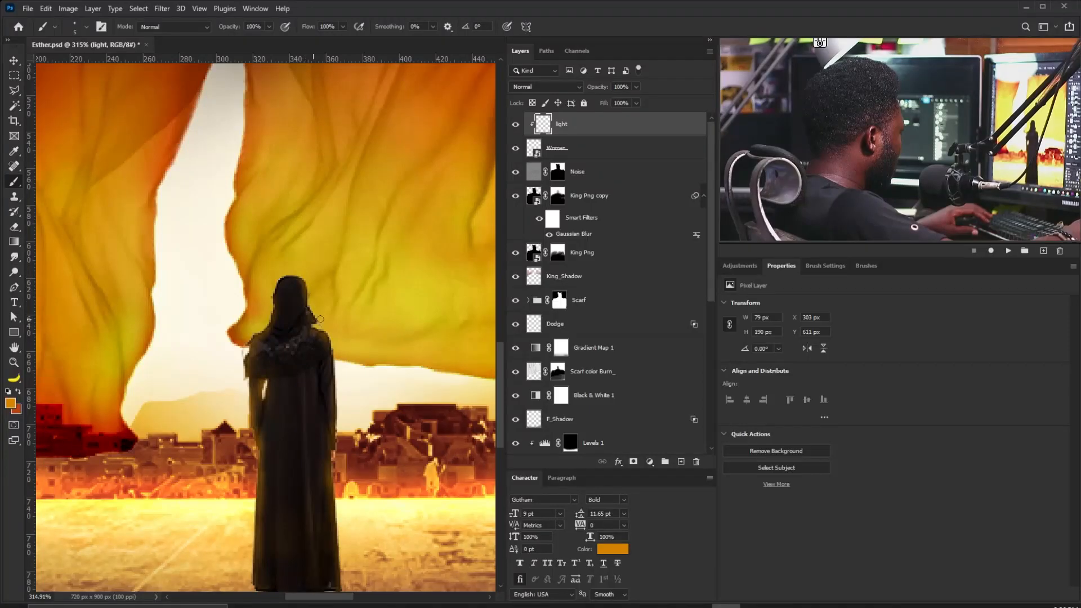
drag(341, 427, 321, 428)
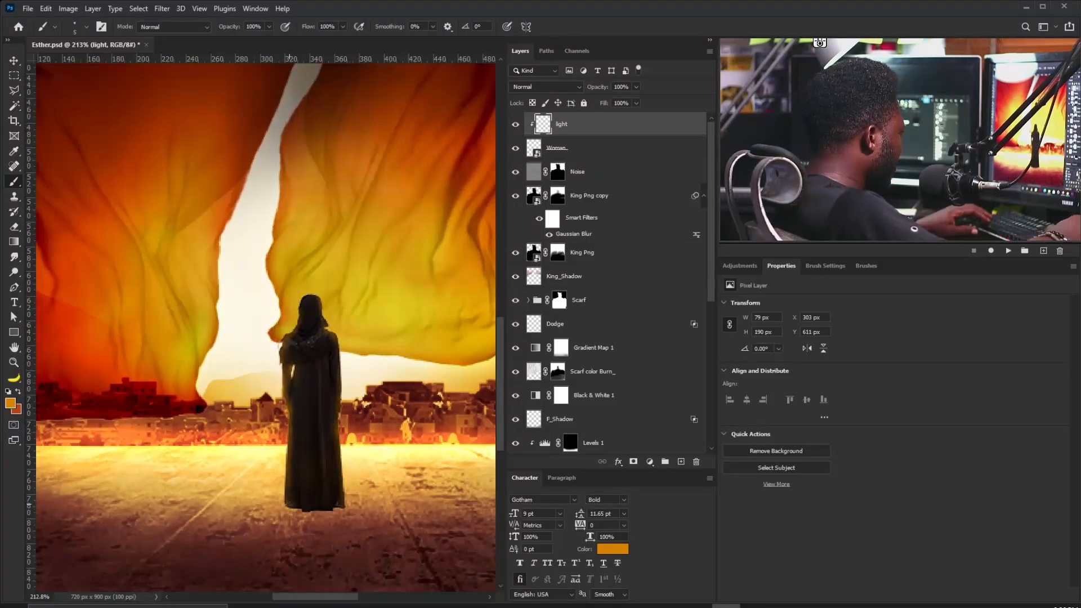
- Rename the Woman layer to Esther and add a new layer named Shadow clipped to it
drag(357, 392, 294, 384)
click(567, 177)
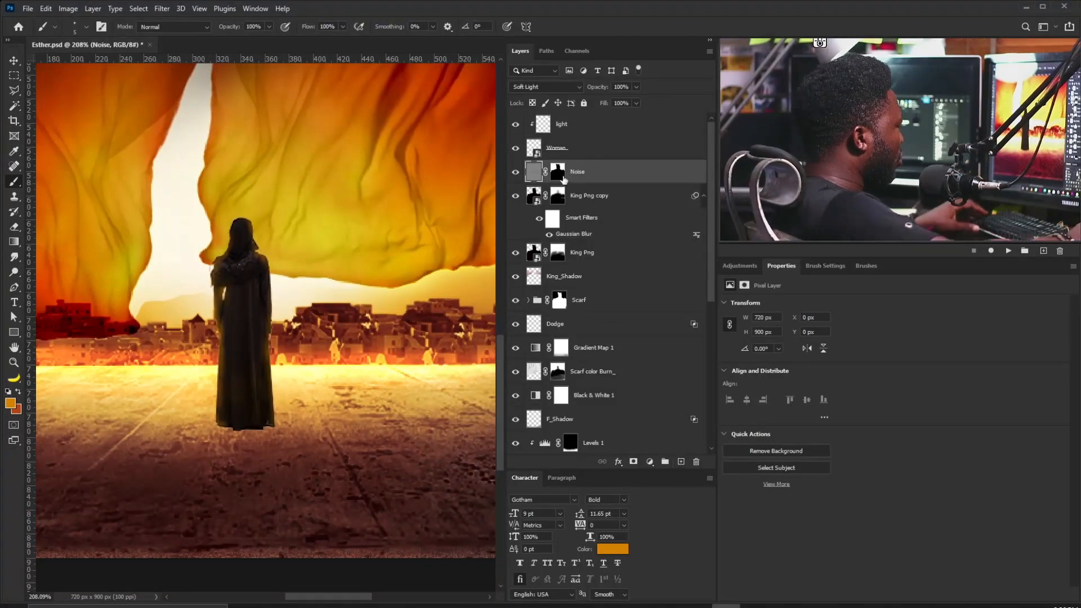
double_click(555, 148)
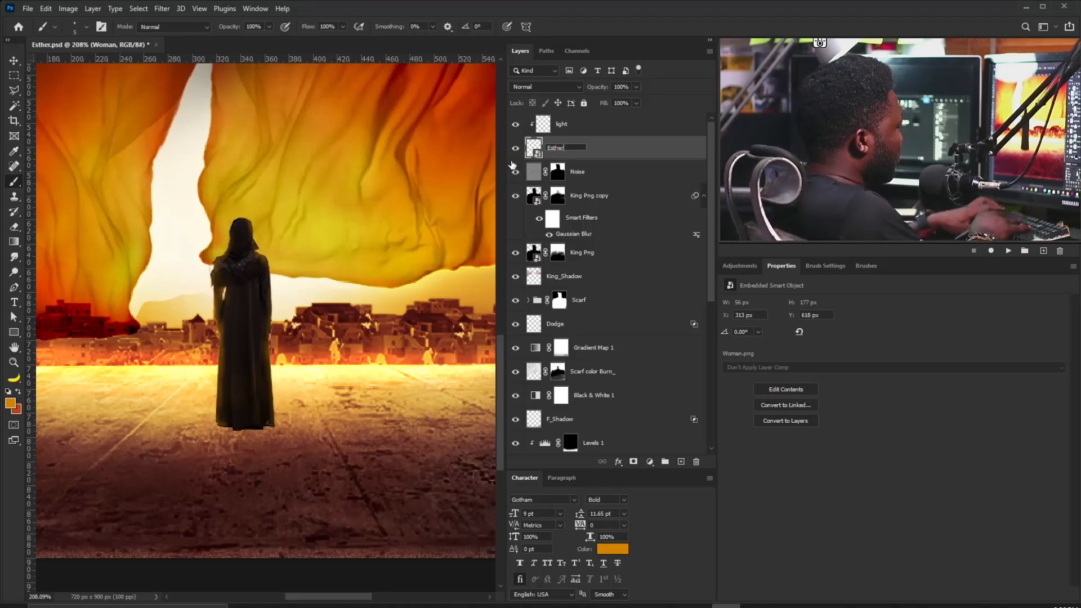
key(Return)
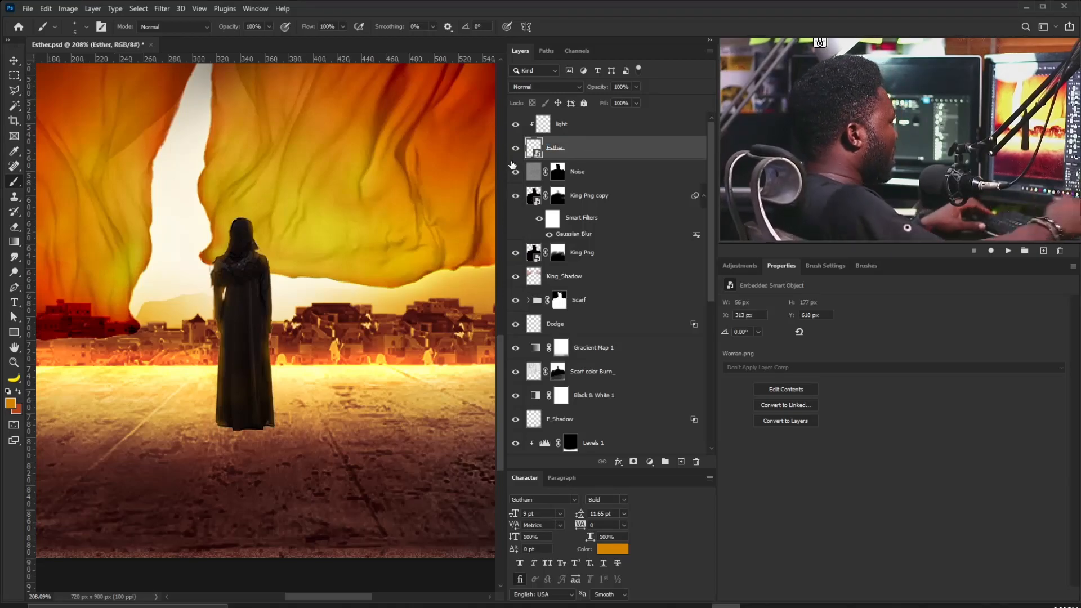
alt+click(682, 462)
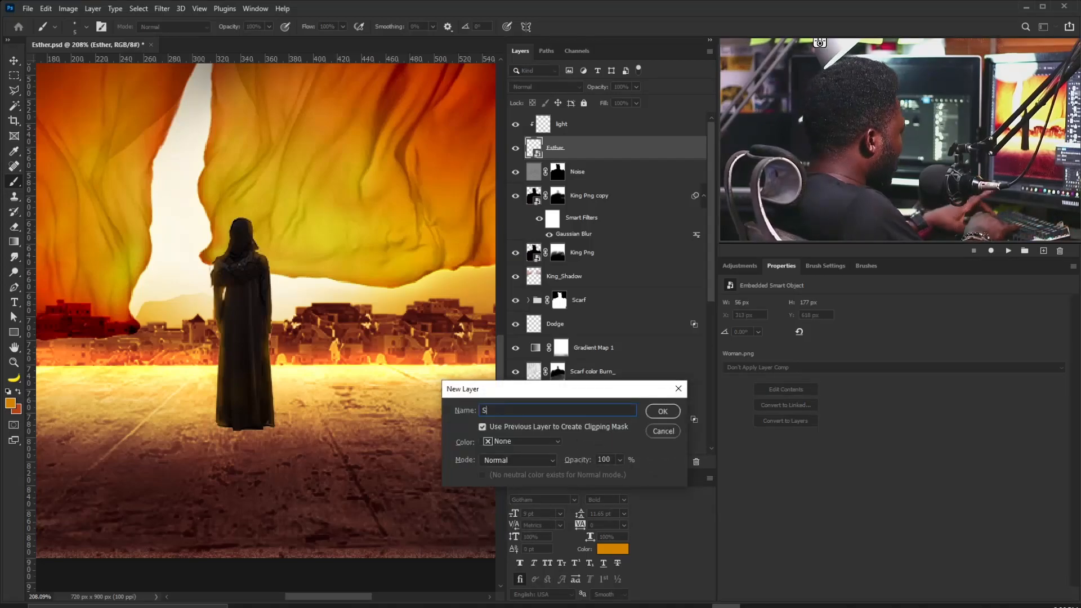
key(Return)
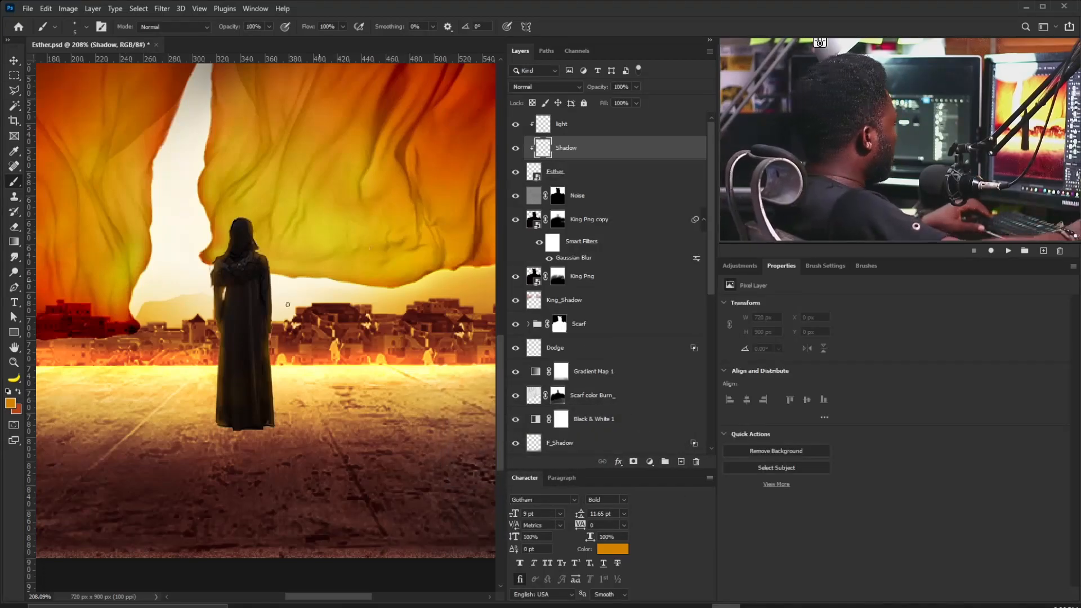
- Set the foreground color to a near-black reddish brown by sampling the dark ground and choosing a darker shade
click(10, 404)
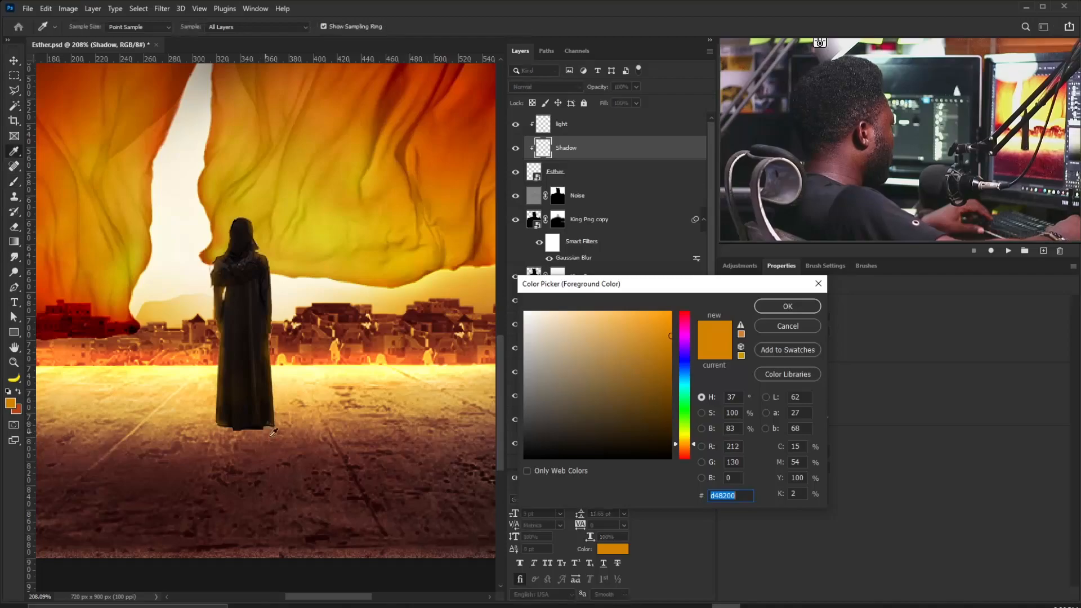
click(240, 468)
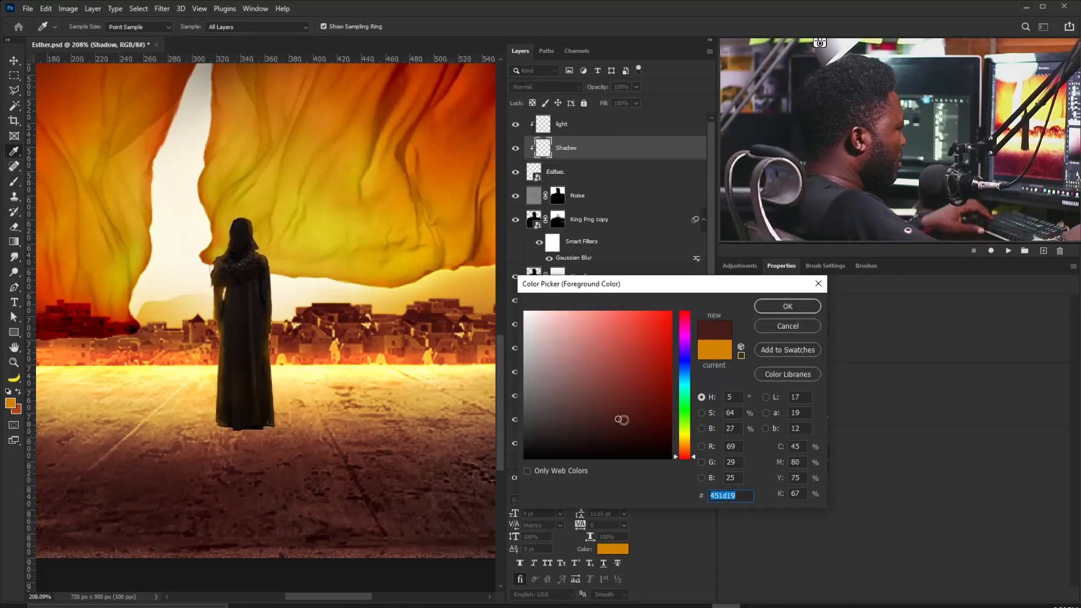
click(628, 442)
click(786, 307)
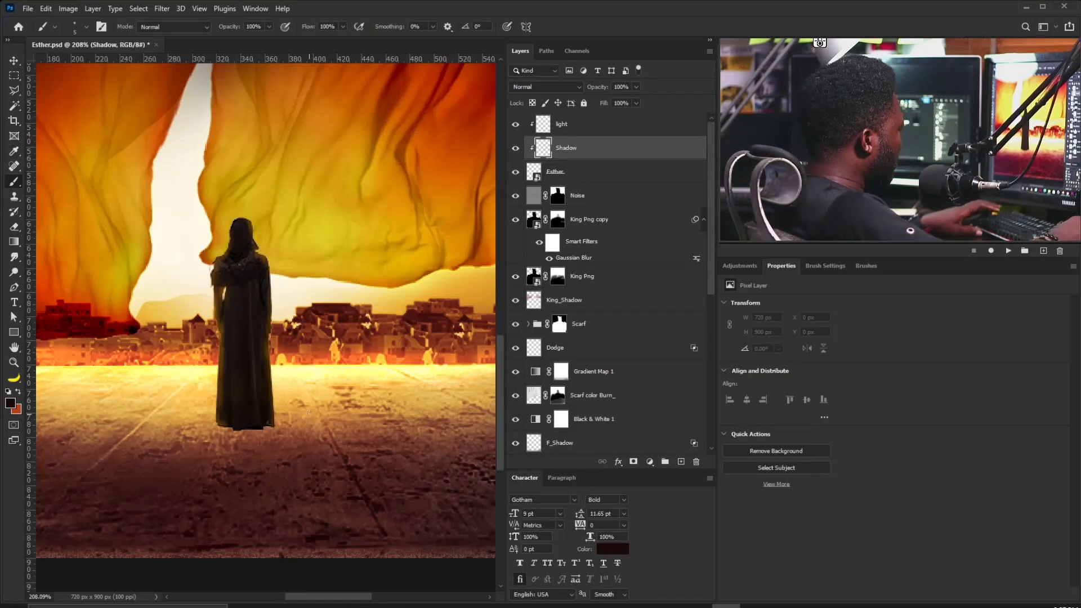
- Resize the brush to about 35 px and paint a dark shadow below the woman's hem on the Shadow layer
key(bracketright)
key(bracketright)
key(bracketright)
key(bracketright)
key(bracketright)
key(bracketright)
key(bracketright)
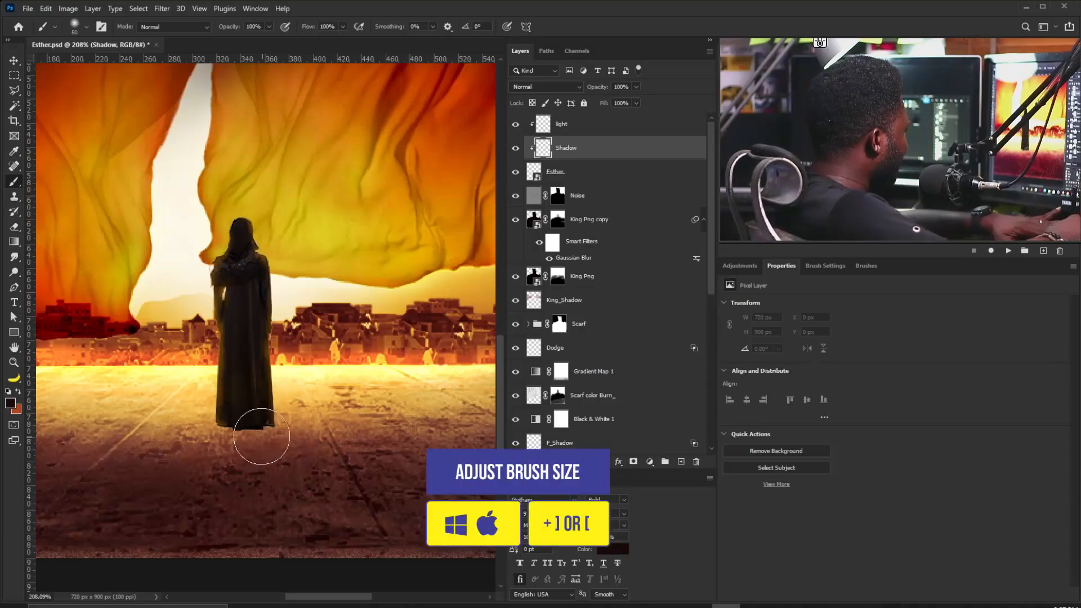
scroll(246, 435, up, 3)
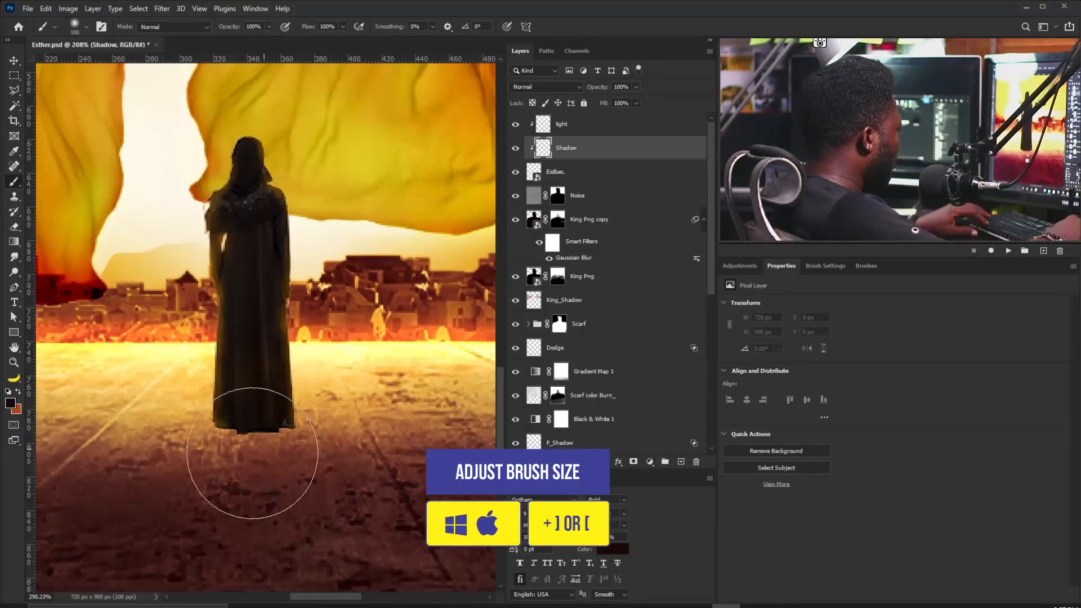
key(bracketleft)
key(bracketleft)
key(bracketleft)
key(bracketleft)
key(bracketleft)
key(bracketleft)
key(bracketleft)
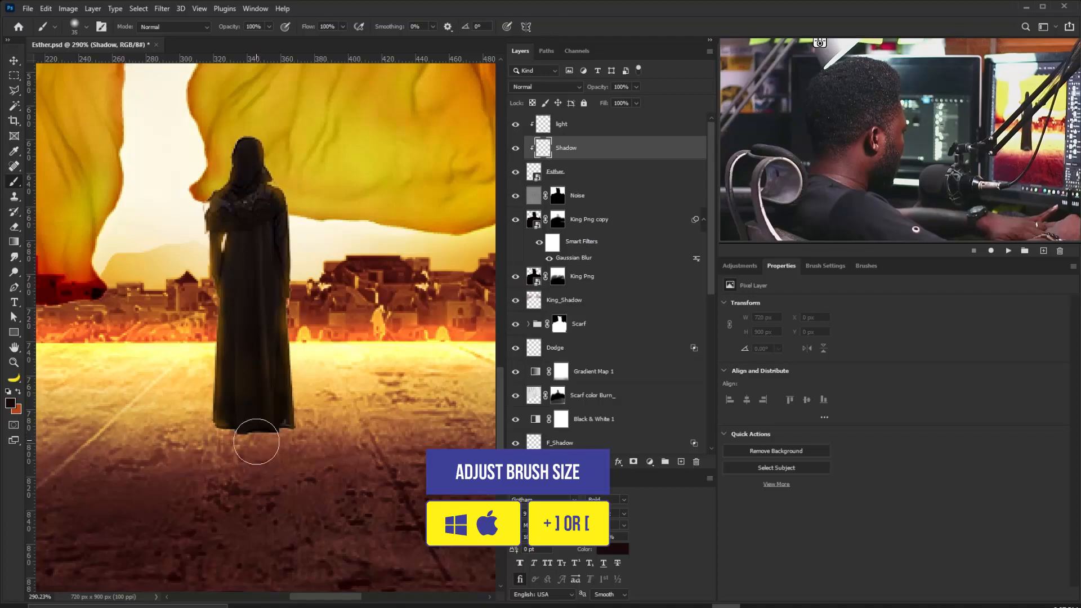
mouse_move(246, 408)
mouse_down()
mouse_move(234, 381)
mouse_move(257, 472)
mouse_up()
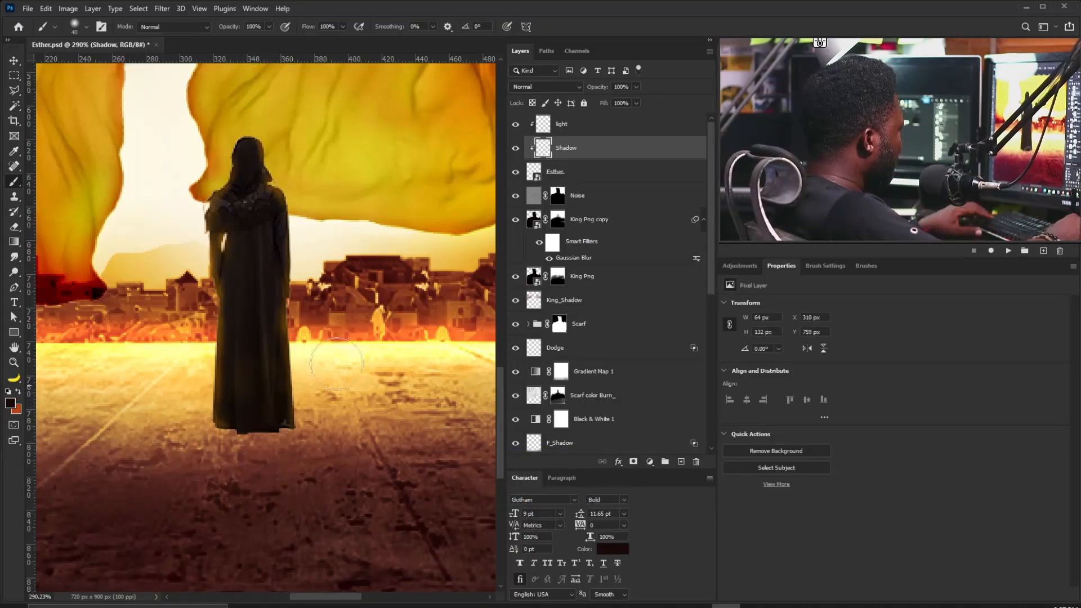
- Move the Shadow layer beneath Esther and build up the dark shadow on the ground below her robe
drag(592, 151, 596, 198)
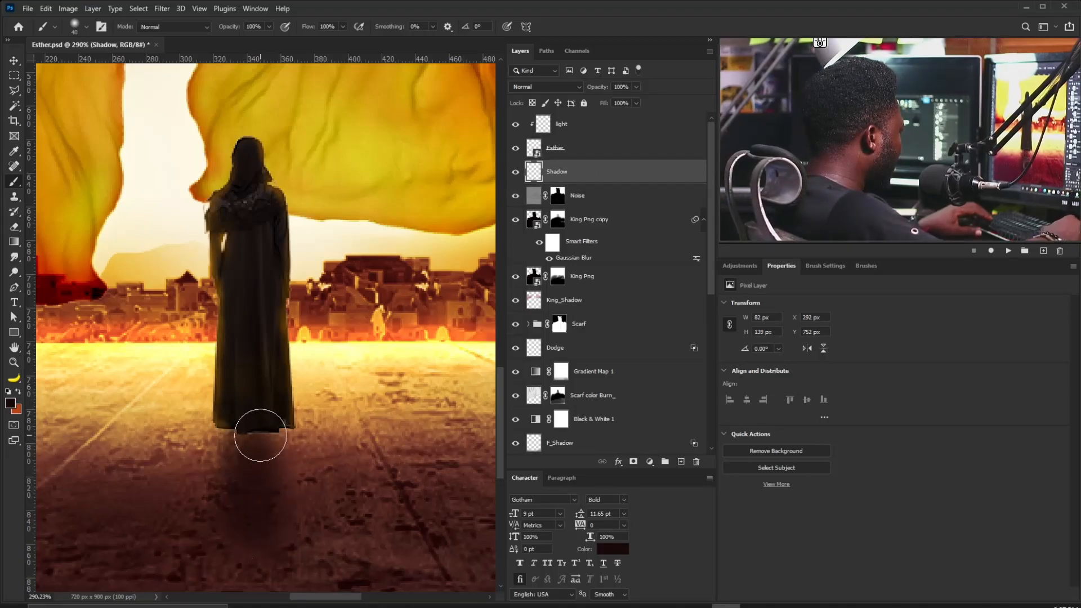
mouse_move(287, 409)
mouse_down()
mouse_move(254, 467)
mouse_move(262, 439)
mouse_move(267, 461)
mouse_up()
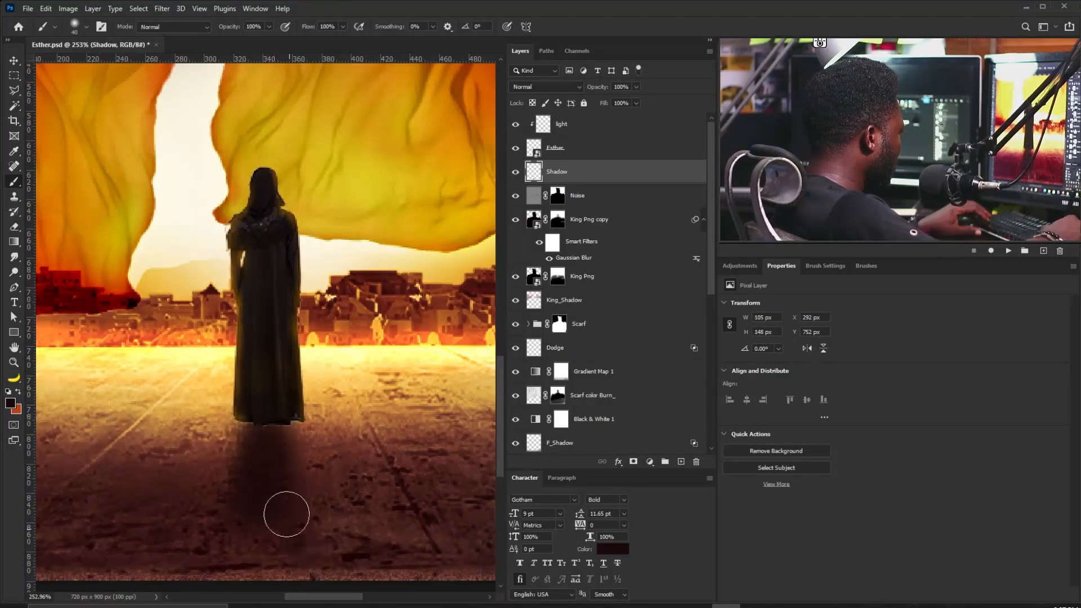
mouse_move(259, 415)
mouse_down()
mouse_move(278, 432)
mouse_move(276, 463)
mouse_move(239, 502)
mouse_move(277, 485)
mouse_move(305, 512)
mouse_move(261, 441)
mouse_move(259, 463)
mouse_move(253, 445)
mouse_move(267, 437)
mouse_up()
- Add a layer mask to the Esther layer and try erasing the ragged edge of the robe's hem with a small eraser
scroll(267, 438, up, 5)
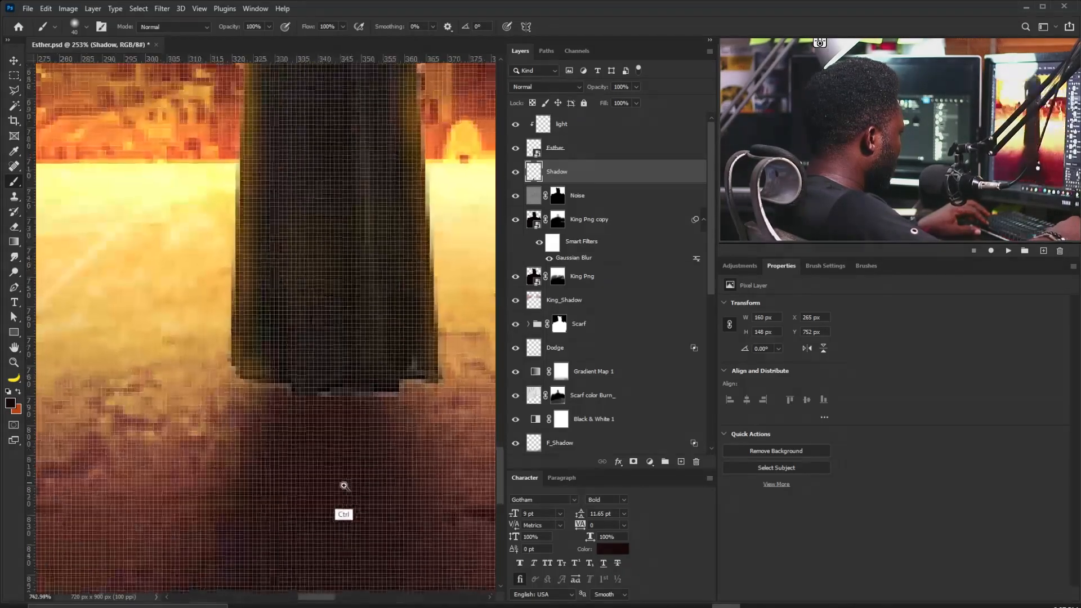
key(bracketleft)
key(bracketleft)
key(bracketleft)
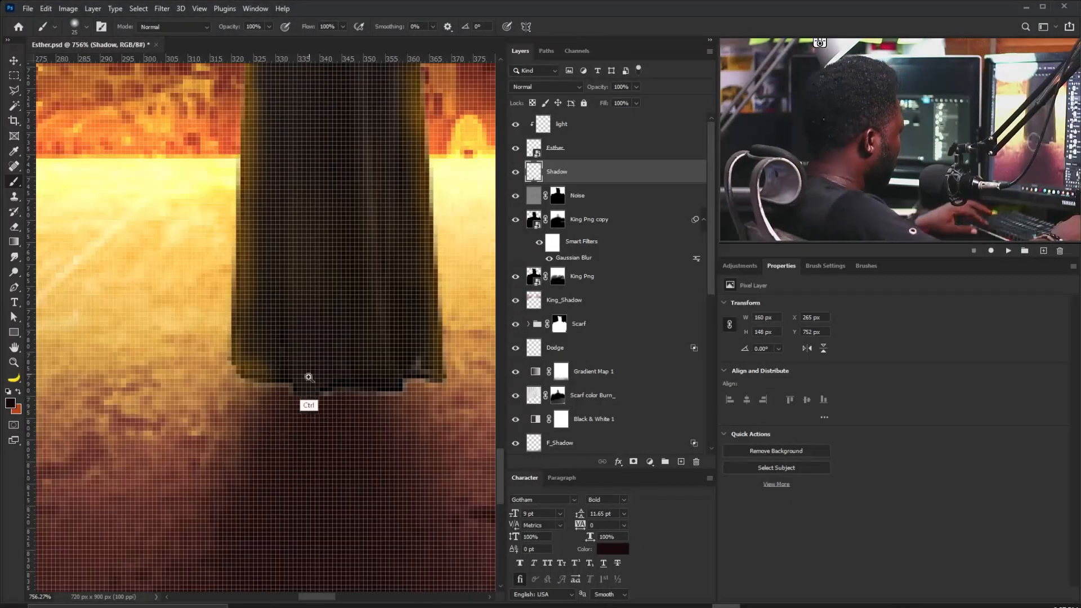
scroll(309, 374, down, 5)
scroll(295, 393, up, 3)
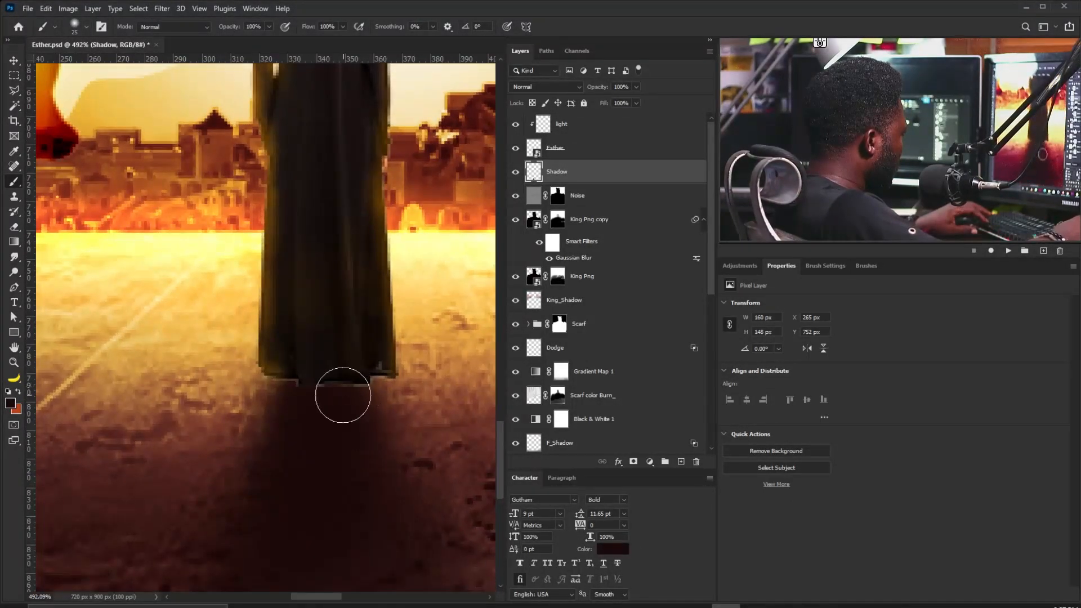
key(e)
key(bracketleft)
key(bracketleft)
key(bracketleft)
key(bracketleft)
key(bracketleft)
key(bracketleft)
key(bracketleft)
key(bracketleft)
key(bracketleft)
key(bracketleft)
key(bracketleft)
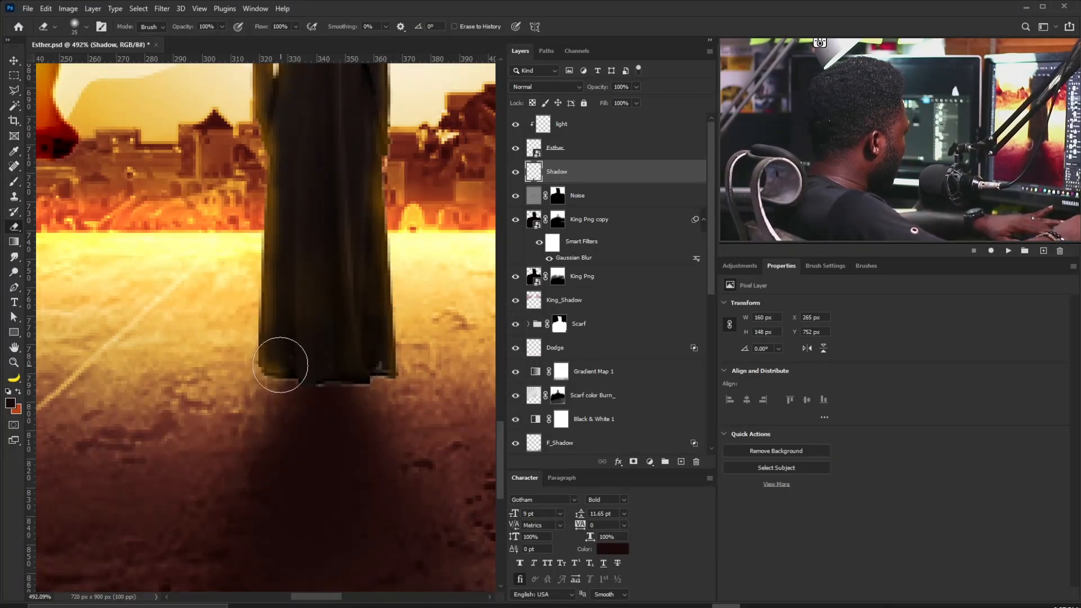
click(566, 151)
click(633, 461)
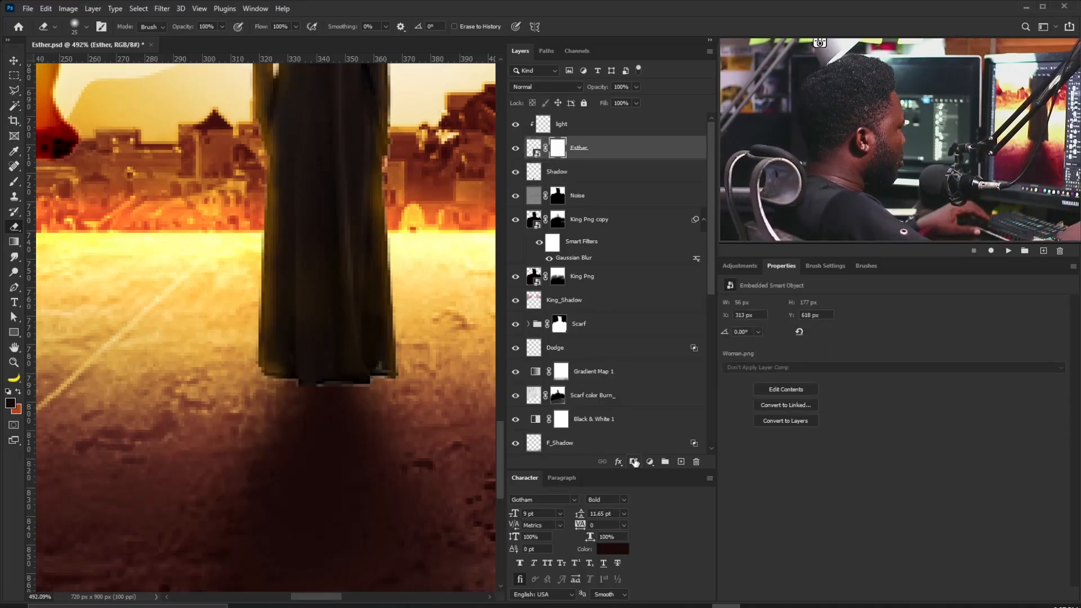
key(bracketleft)
key(bracketleft)
key(bracketleft)
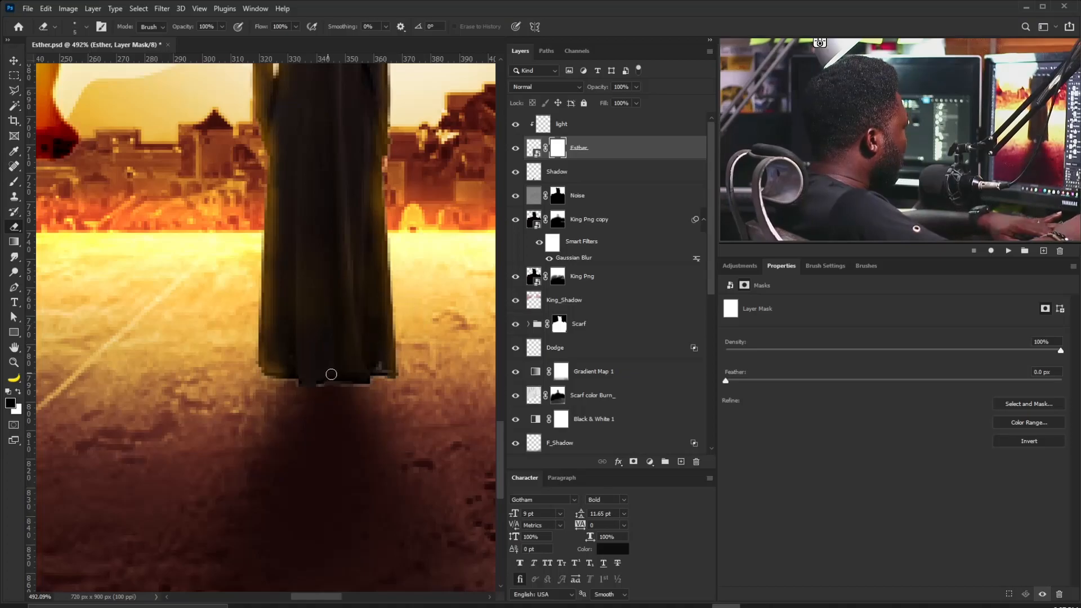
mouse_move(331, 382)
mouse_down()
mouse_move(350, 391)
mouse_move(295, 386)
mouse_move(307, 386)
mouse_up()
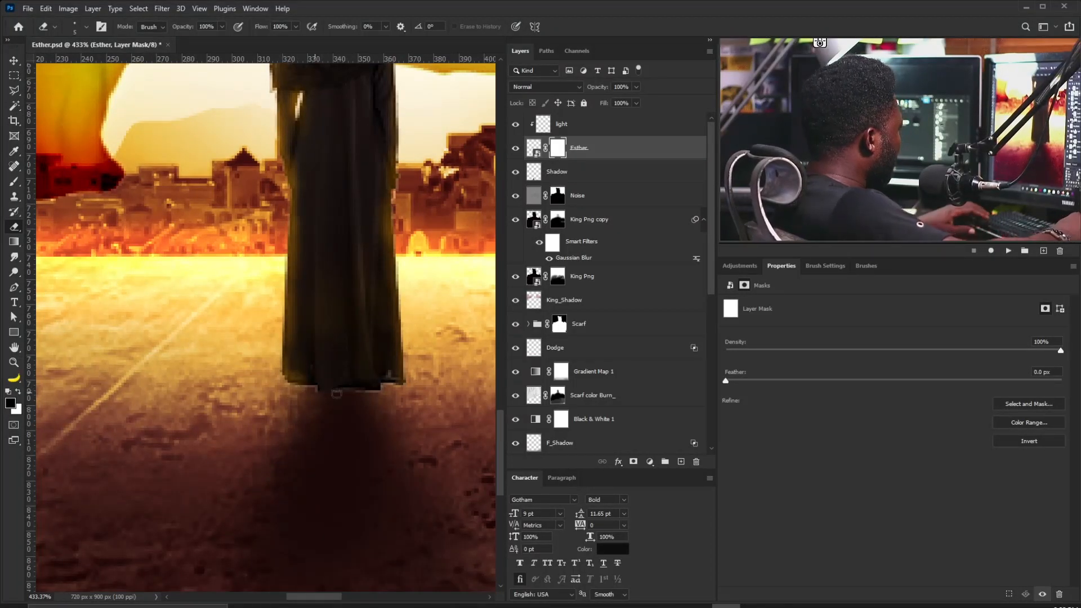
- Paint black on the Esther layer mask with a small brush to hide the ragged hem edge
key(b)
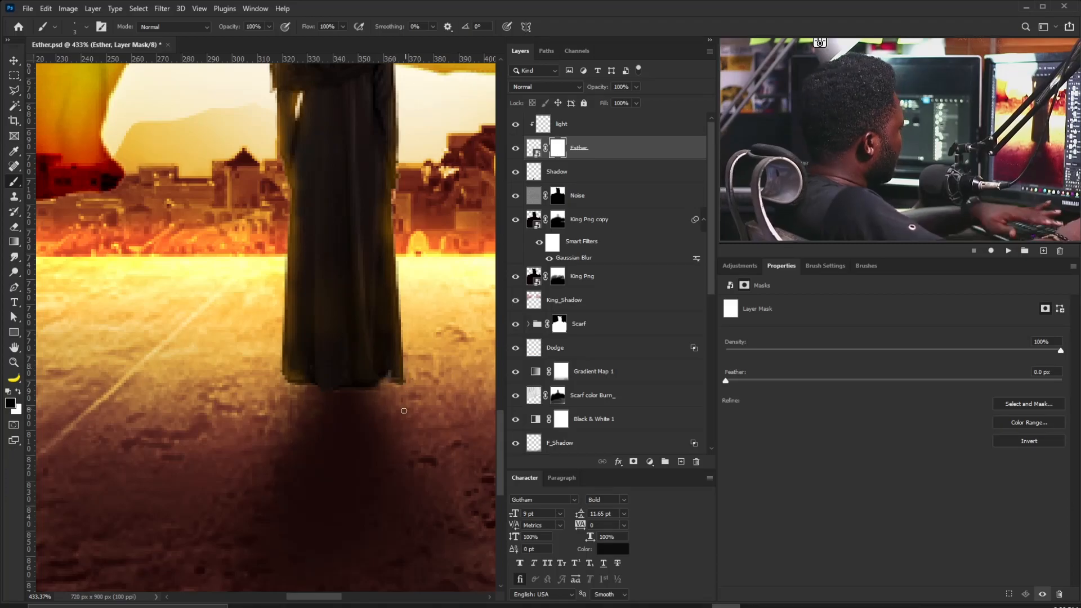
drag(417, 259, 312, 384)
drag(257, 473, 302, 490)
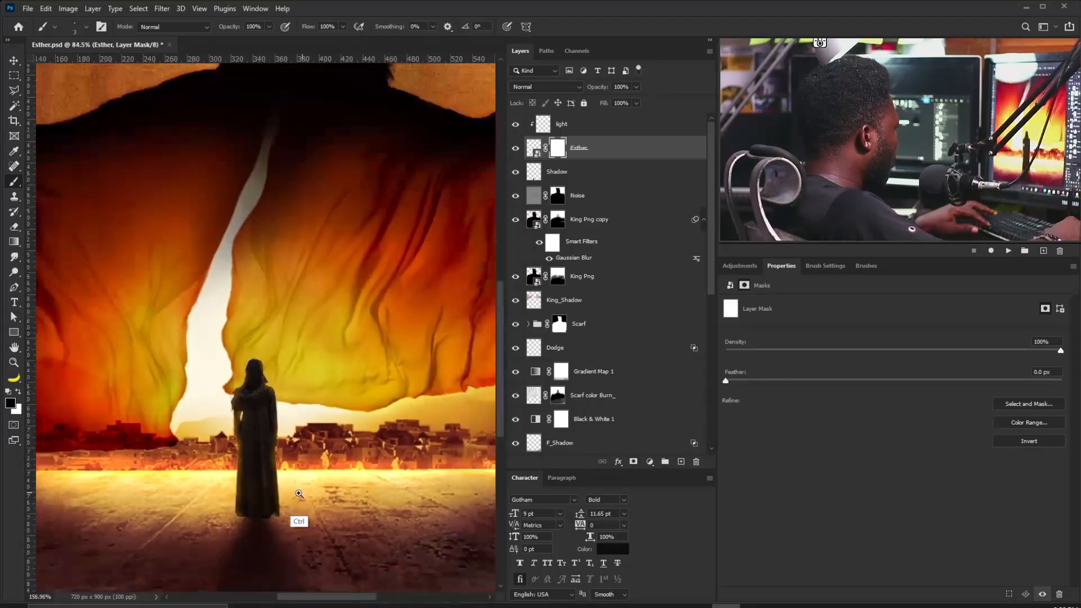
- Set the blend mode of the Shadow layer beneath Esther to Multiply
click(592, 177)
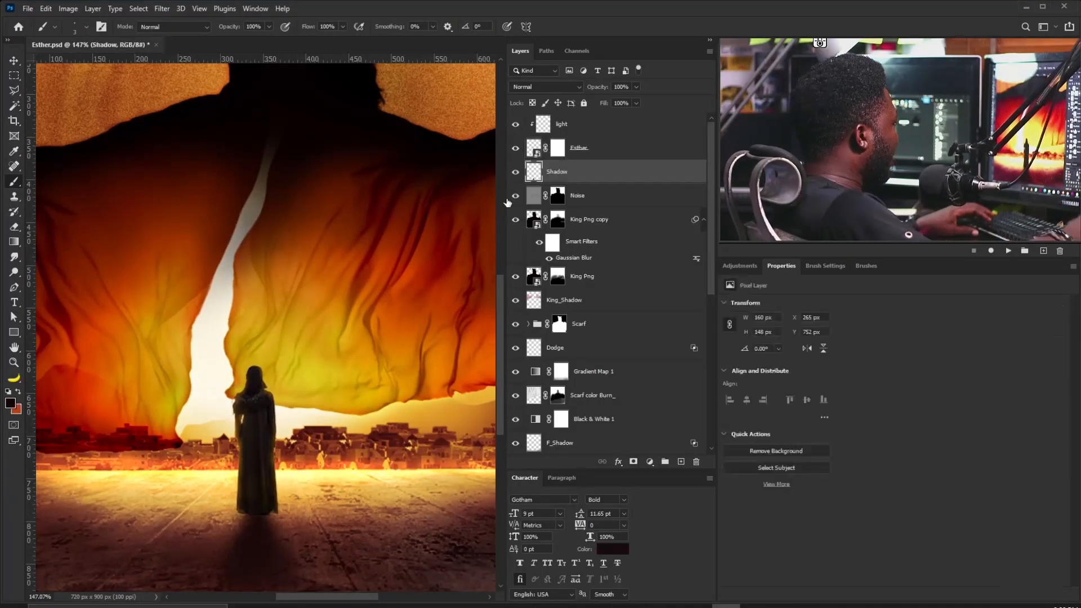
click(535, 85)
click(532, 129)
mouse_move(288, 465)
mouse_down()
mouse_move(264, 462)
mouse_move(283, 454)
mouse_up()
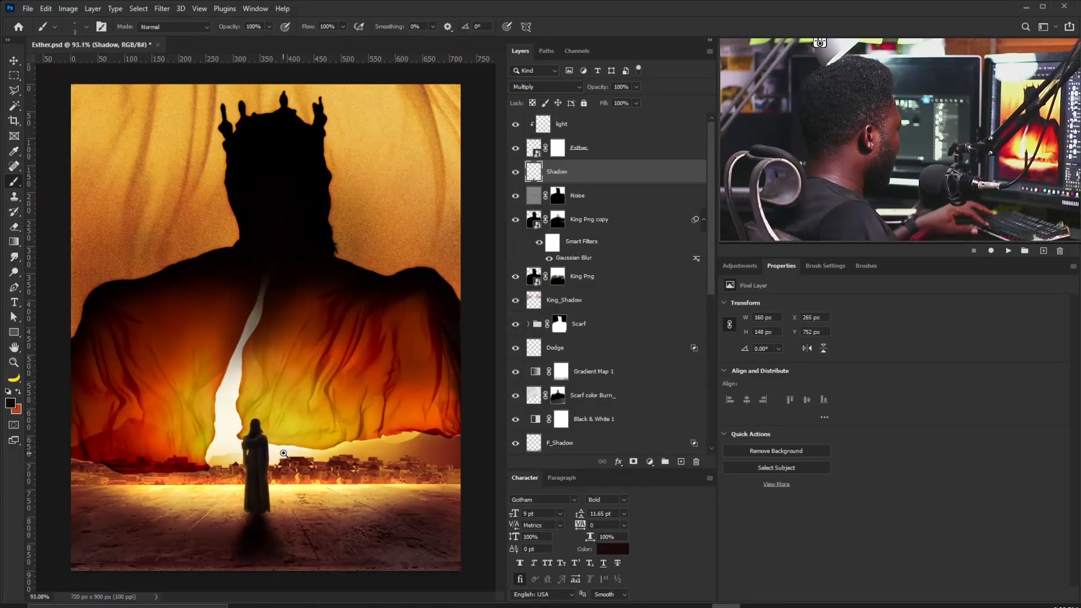
- Enlarge the brush to 70 px and paint the shadow wider and further down the ground below the woman
drag(257, 562, 281, 426)
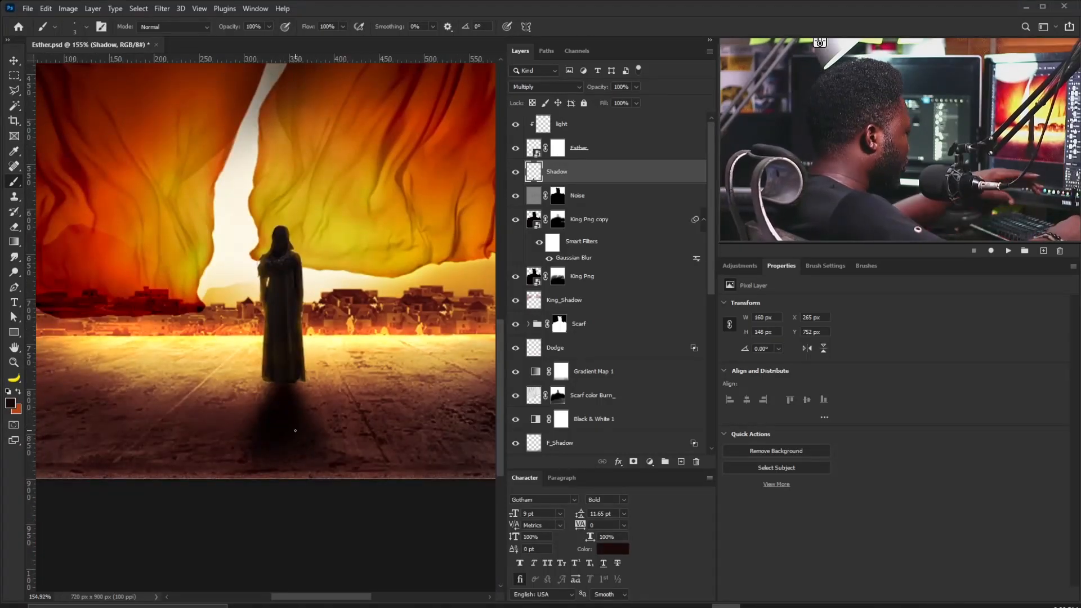
key(bracketright)
key(bracketright)
key(bracketright)
key(bracketright)
key(bracketright)
key(bracketright)
key(bracketright)
key(bracketright)
key(bracketright)
key(bracketright)
key(bracketright)
key(bracketright)
key(bracketright)
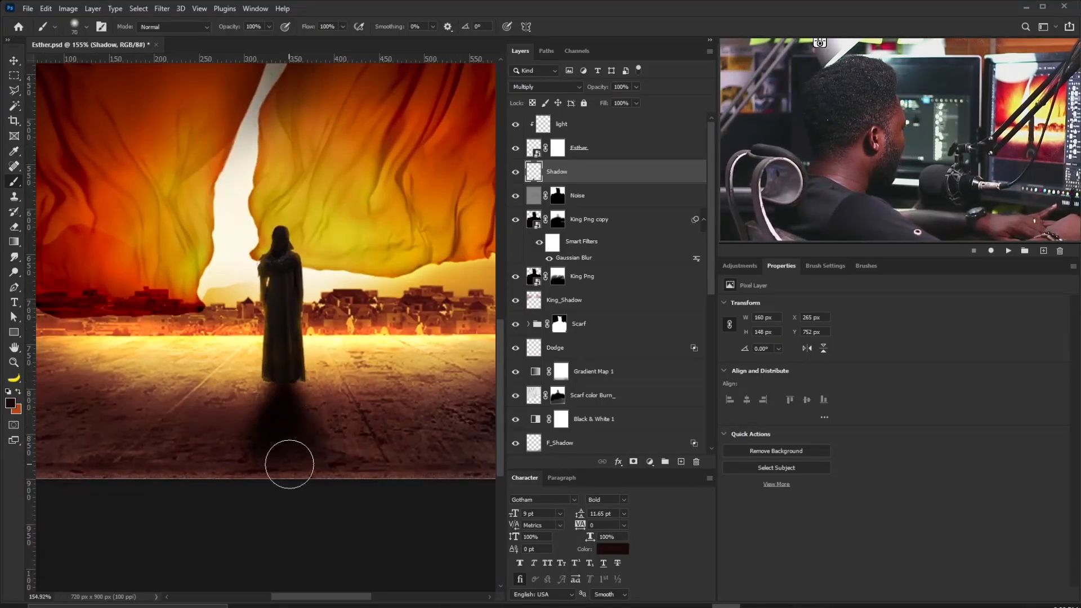
mouse_move(290, 462)
mouse_down()
mouse_move(275, 450)
mouse_move(304, 471)
mouse_move(294, 448)
mouse_move(313, 487)
mouse_move(293, 447)
mouse_move(308, 479)
mouse_move(267, 448)
mouse_move(234, 462)
mouse_up()
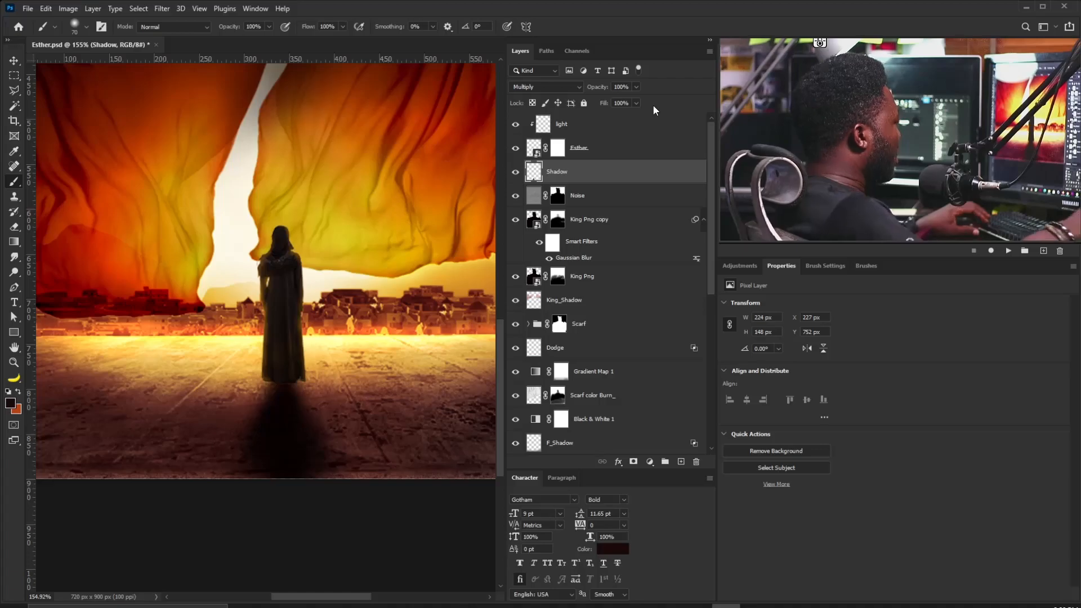
- Split the Shadow layer's Blend If black slider for the Underlying Layer to 0 / 79 and apply it
double_click(692, 181)
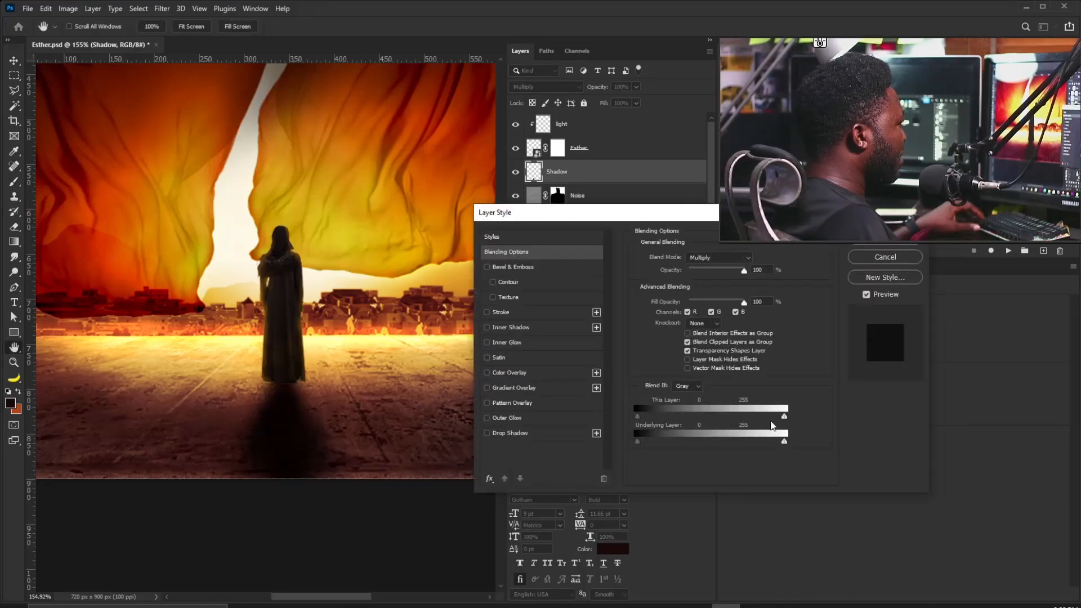
mouse_move(638, 441)
mouse_down()
mouse_move(694, 441)
mouse_move(635, 442)
mouse_up()
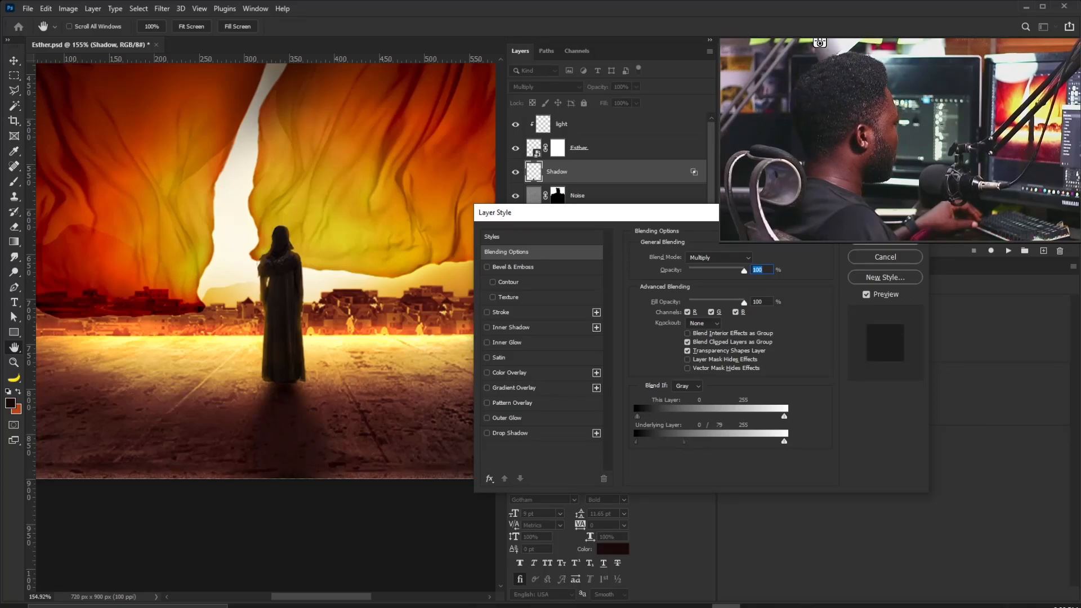
key(Return)
key(ctrl+0)
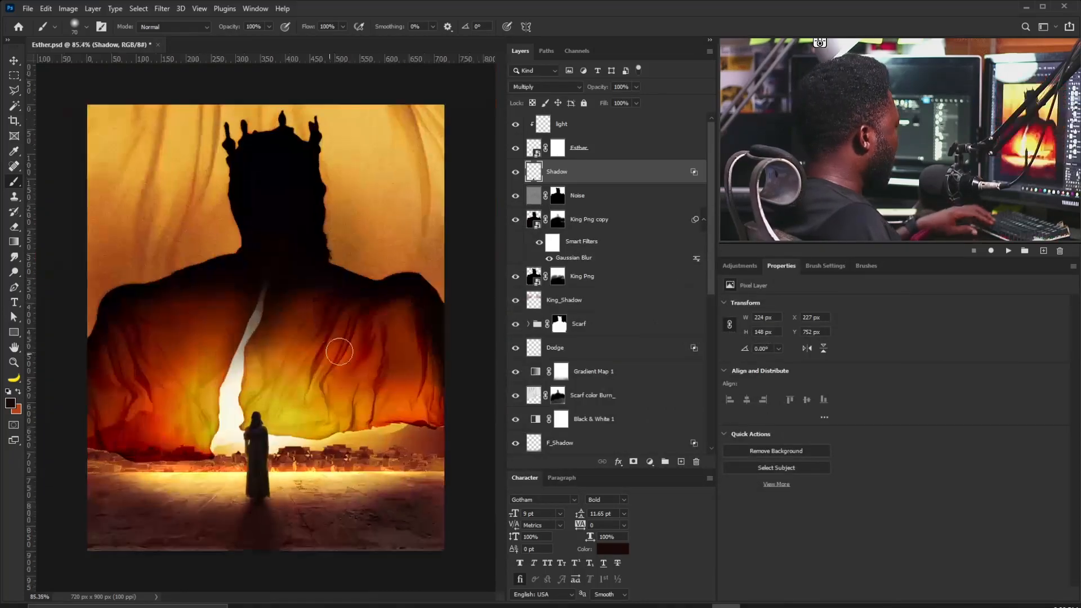
- Group the light, Esther and Shadow layers together and name the group Esther
key(v)
click(554, 130)
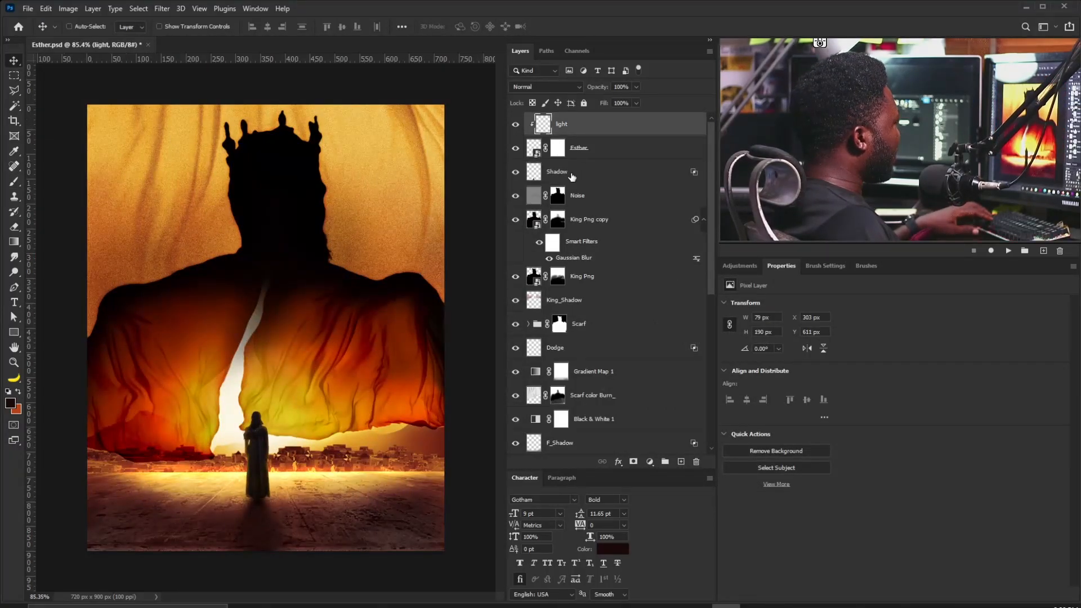
shift+click(597, 172)
key(ctrl+g)
double_click(560, 119)
text(Es)
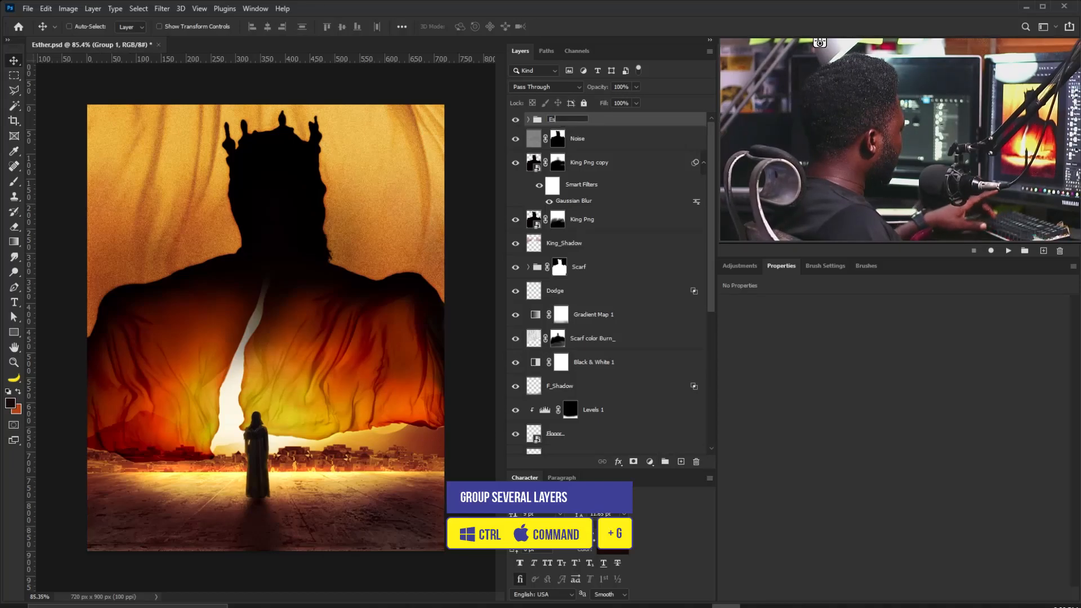
text(ht)
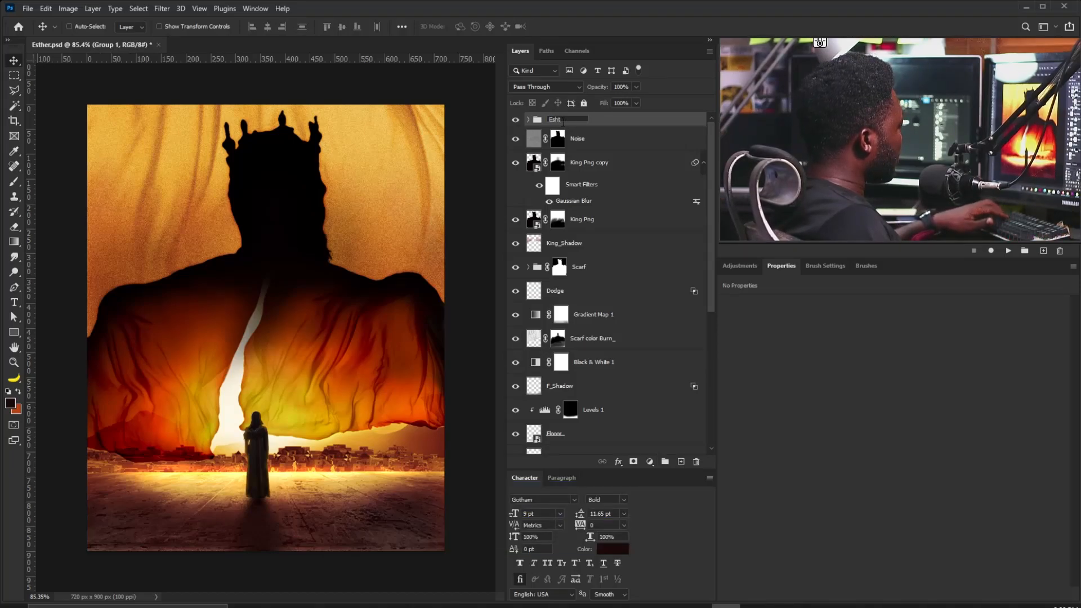
key(BackSpace)
key(BackSpace)
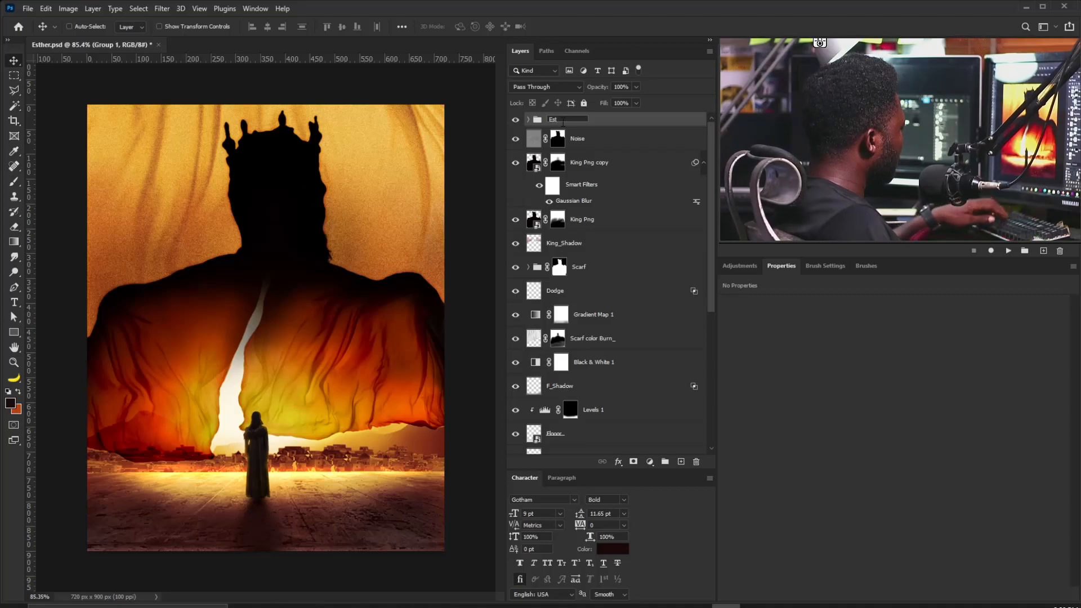
click(617, 121)
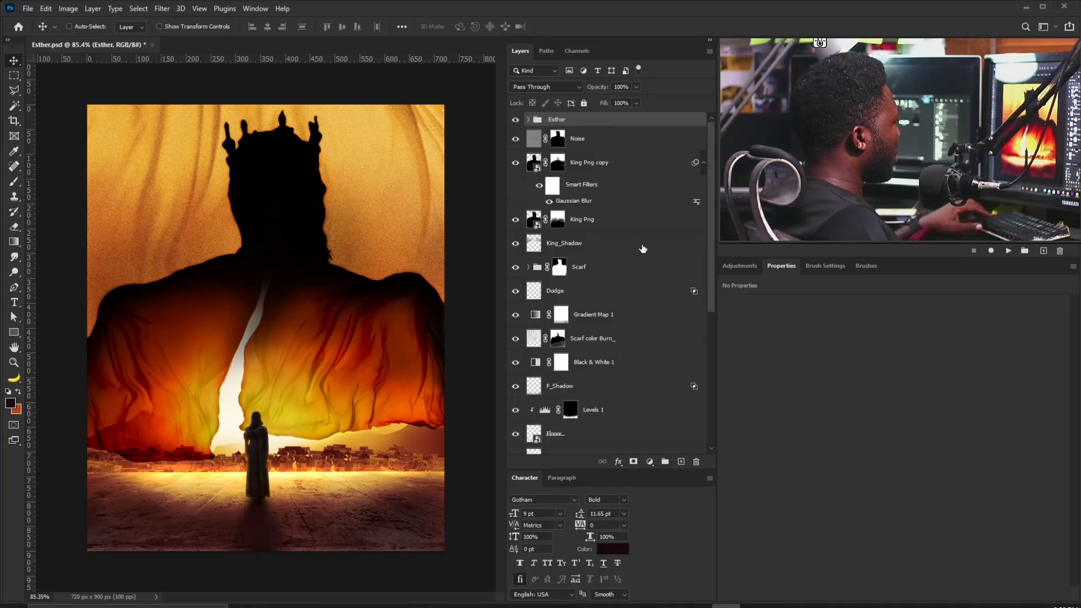
- Duplicate the Gradient Map 1 adjustment, move the copy above the Esther group and clip it to the group
click(614, 319)
drag(603, 323, 680, 458)
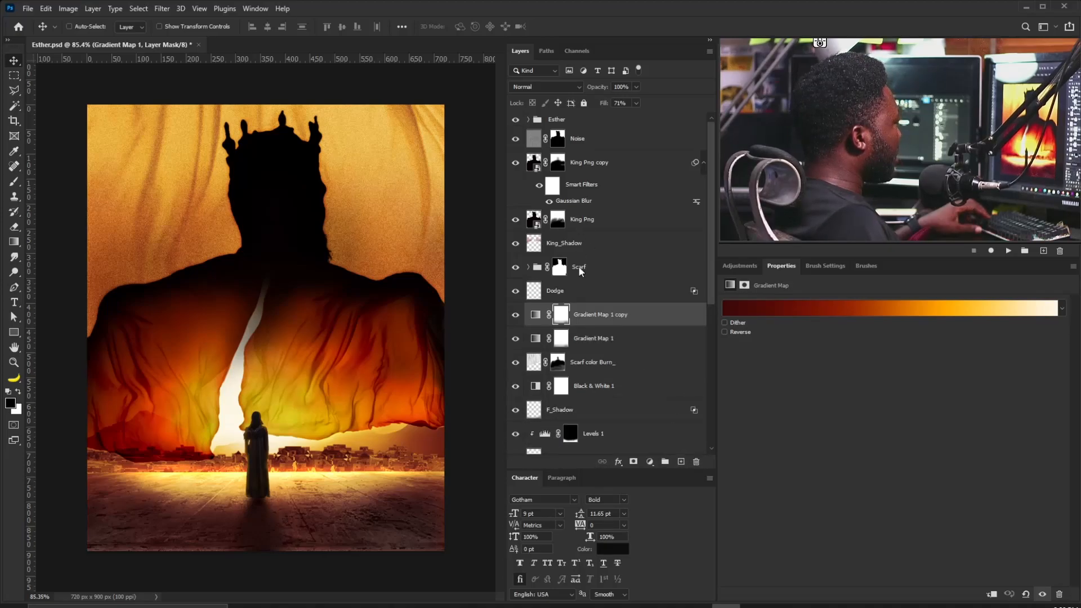
click(599, 118)
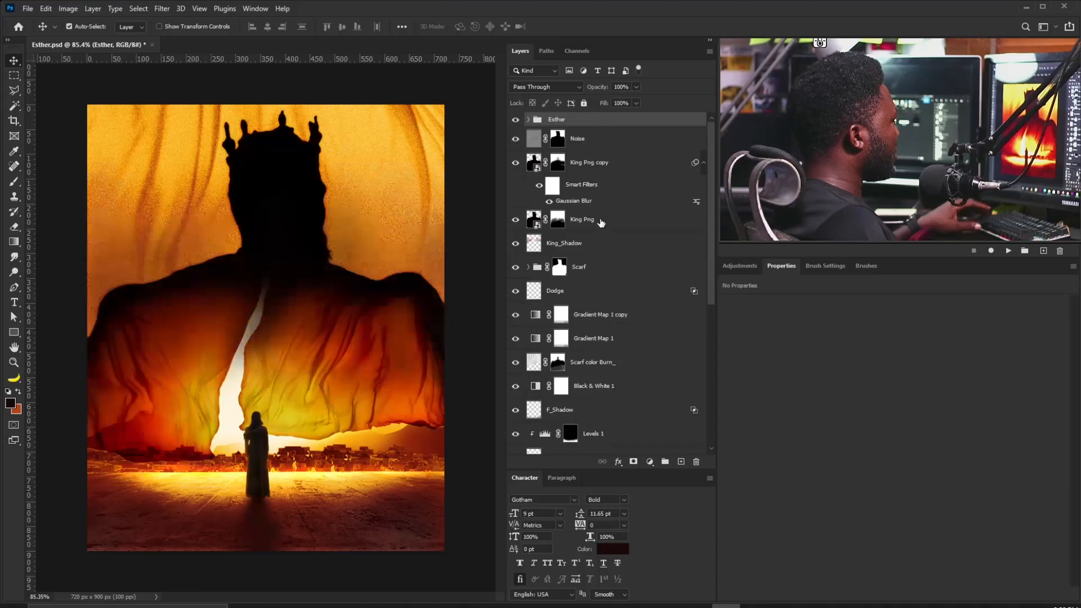
drag(601, 324, 616, 131)
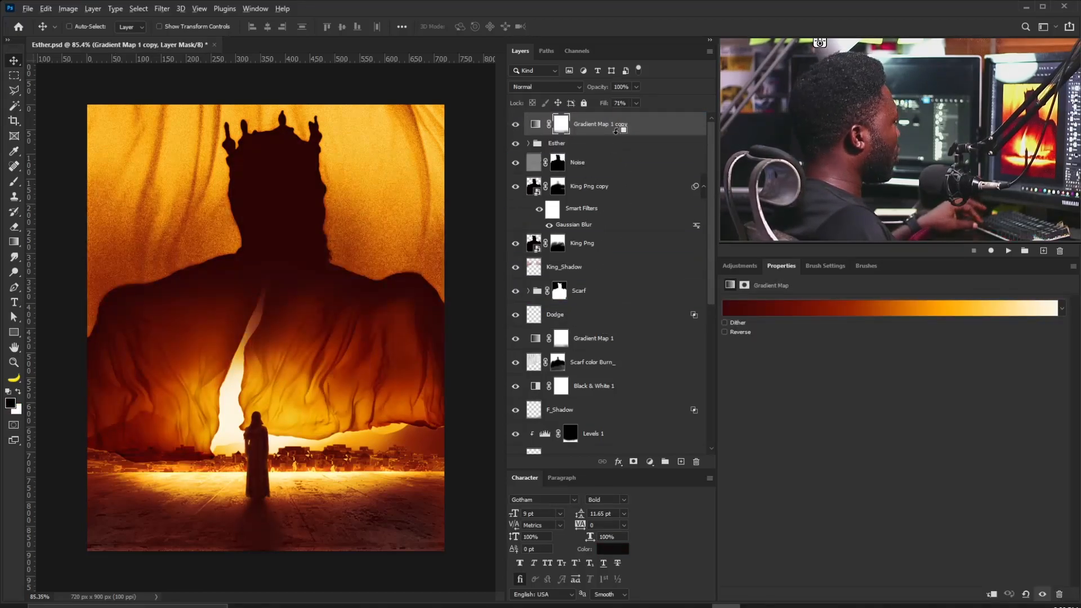
alt+click(616, 131)
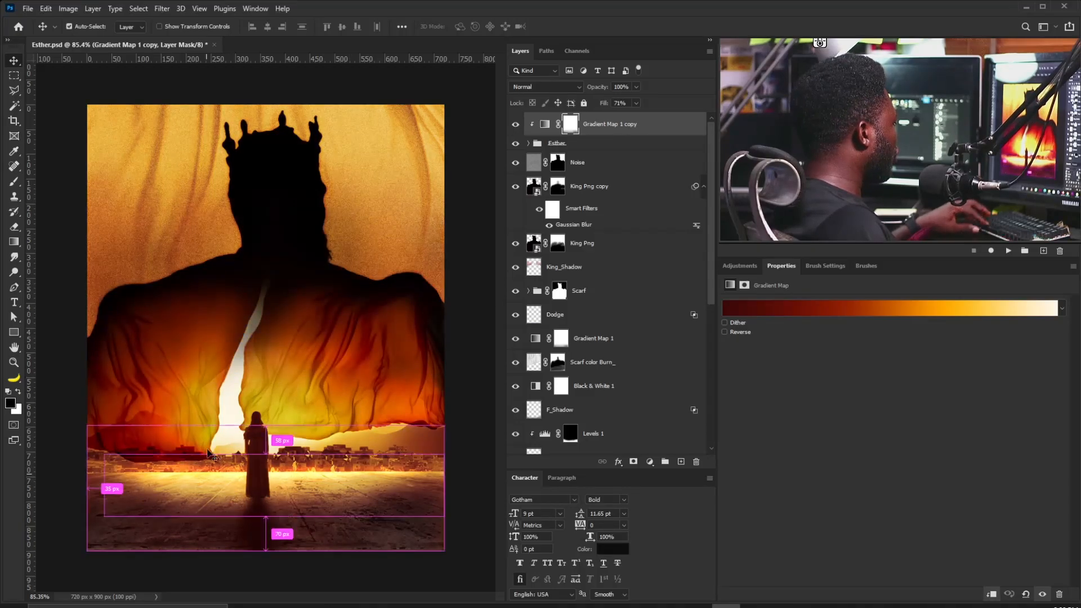
- Edit the clipped gradient map: recolour the darkest stop to 1f0202, nudge the red stop toward the light end and place the orange stop at 72%
key(ctrl+plus)
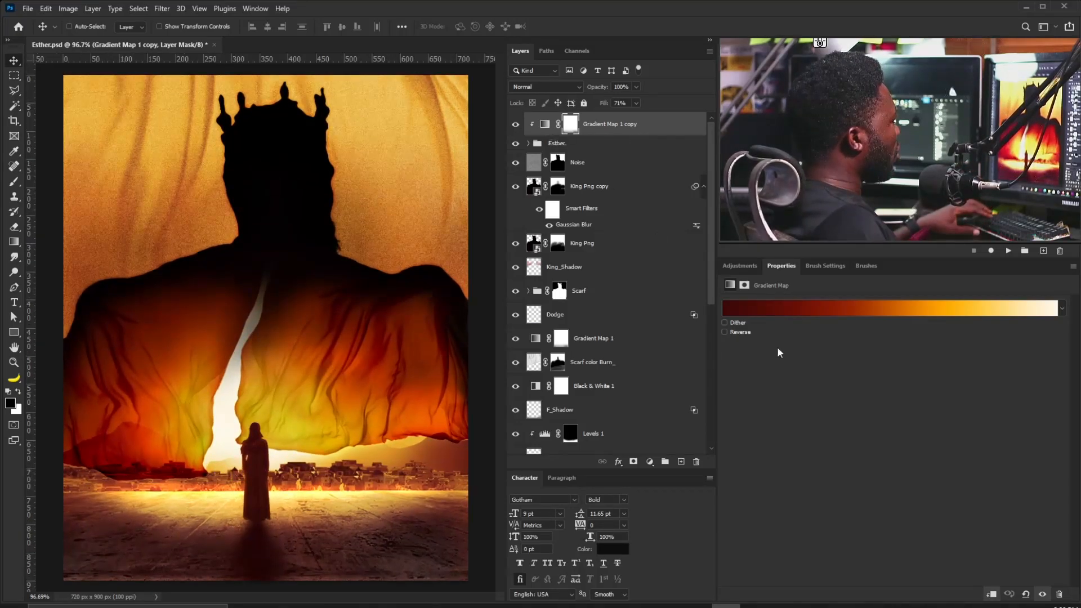
click(750, 309)
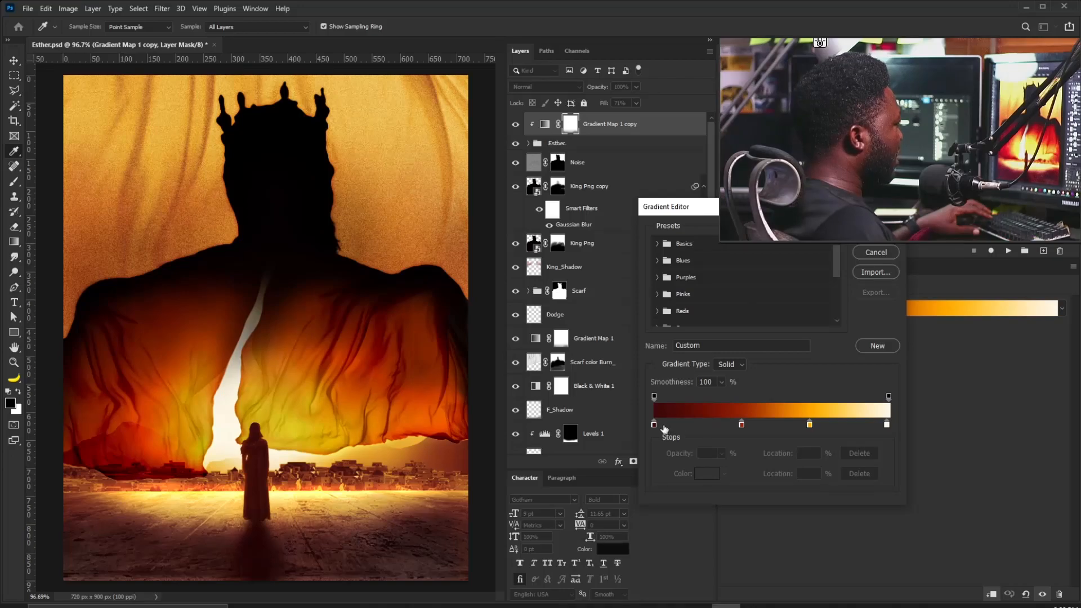
click(655, 424)
click(706, 473)
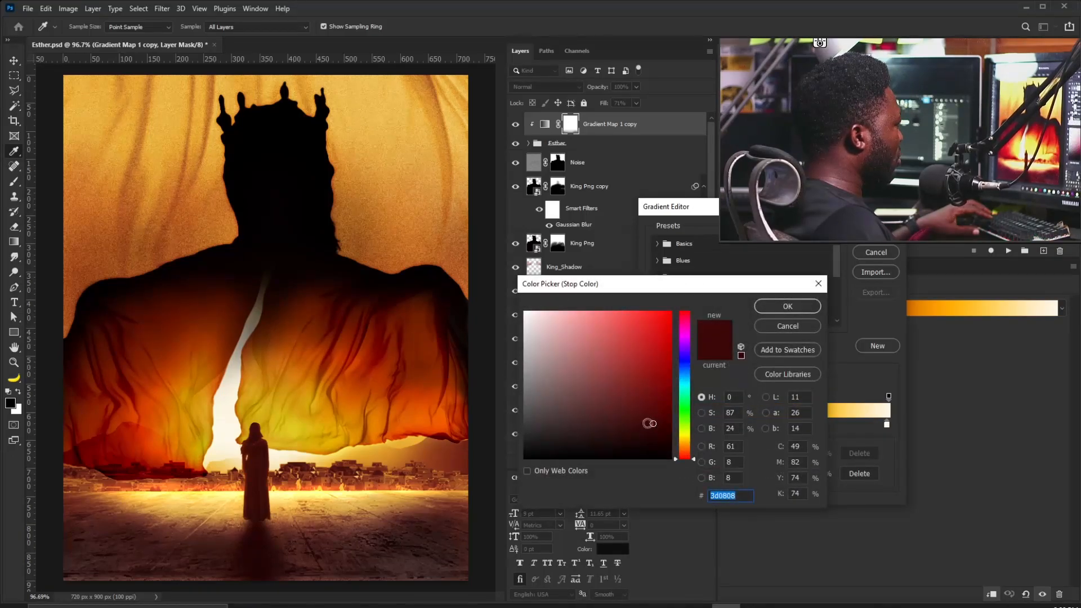
click(658, 437)
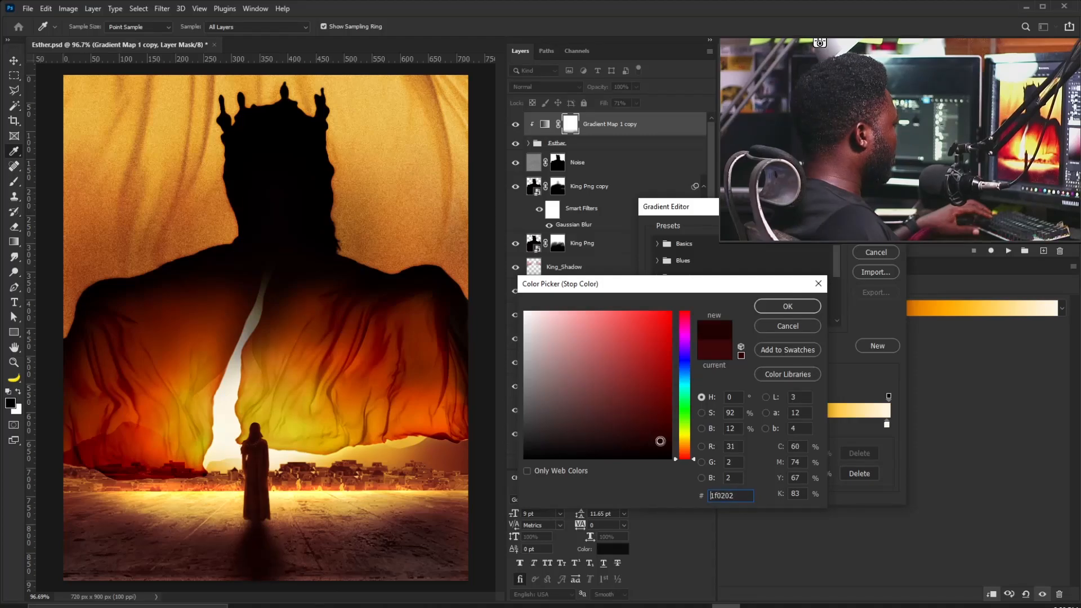
click(787, 307)
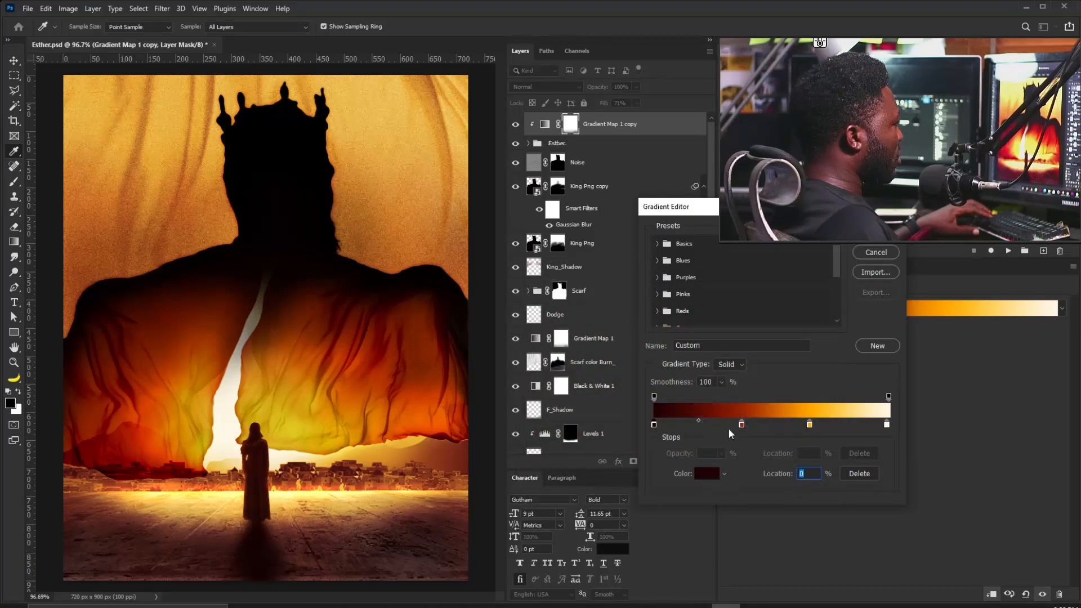
drag(741, 425, 826, 429)
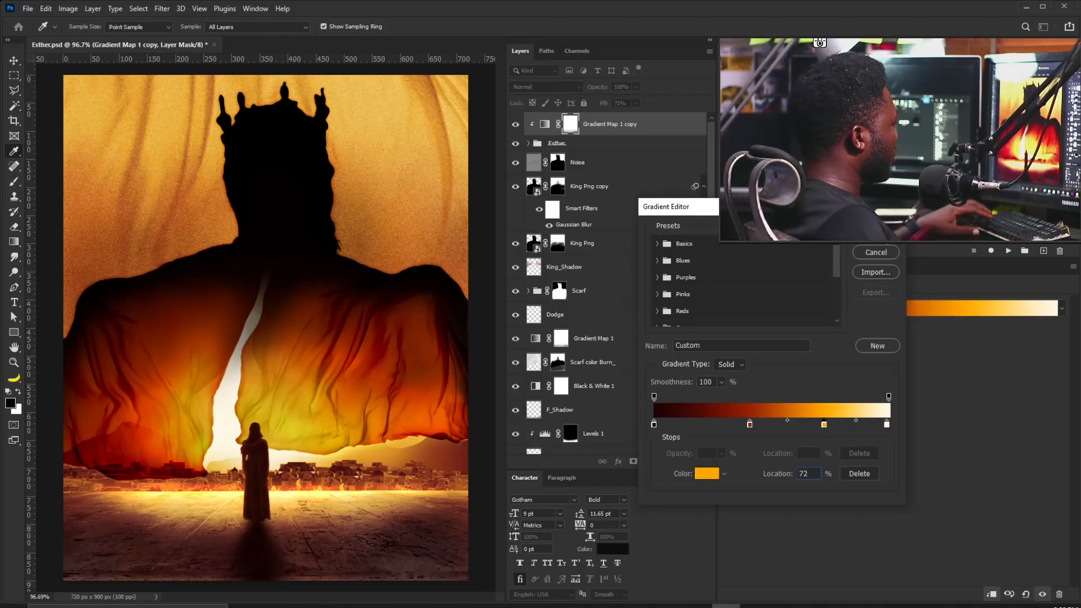
key(Return)
- Recolour the darkest stop of the original Gradient Map 1 layer's gradient to a near-black red
scroll(587, 406, down, 5)
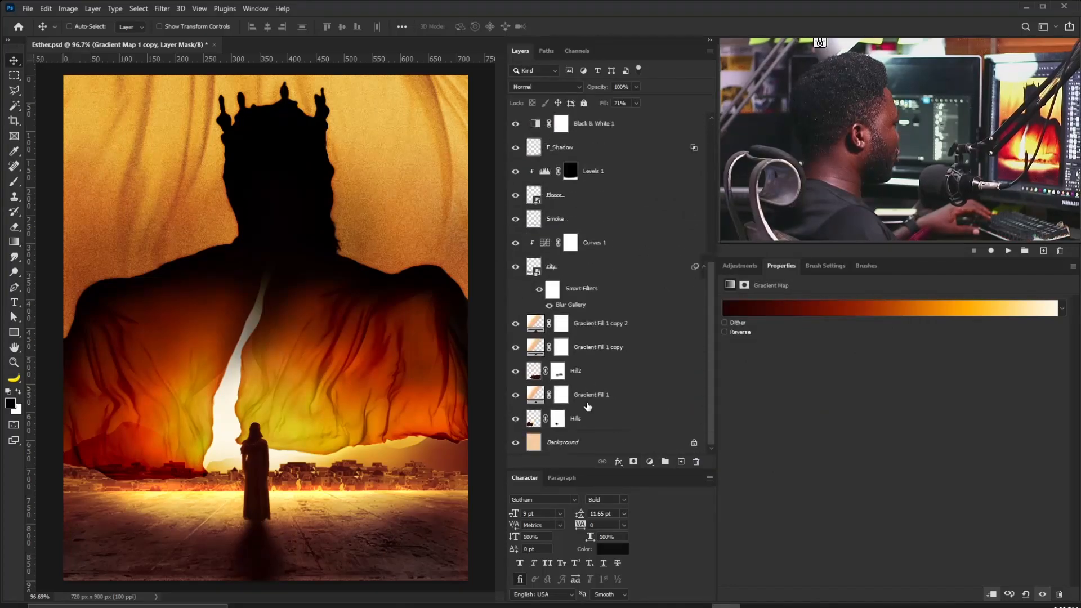
scroll(582, 216, up, 3)
click(538, 149)
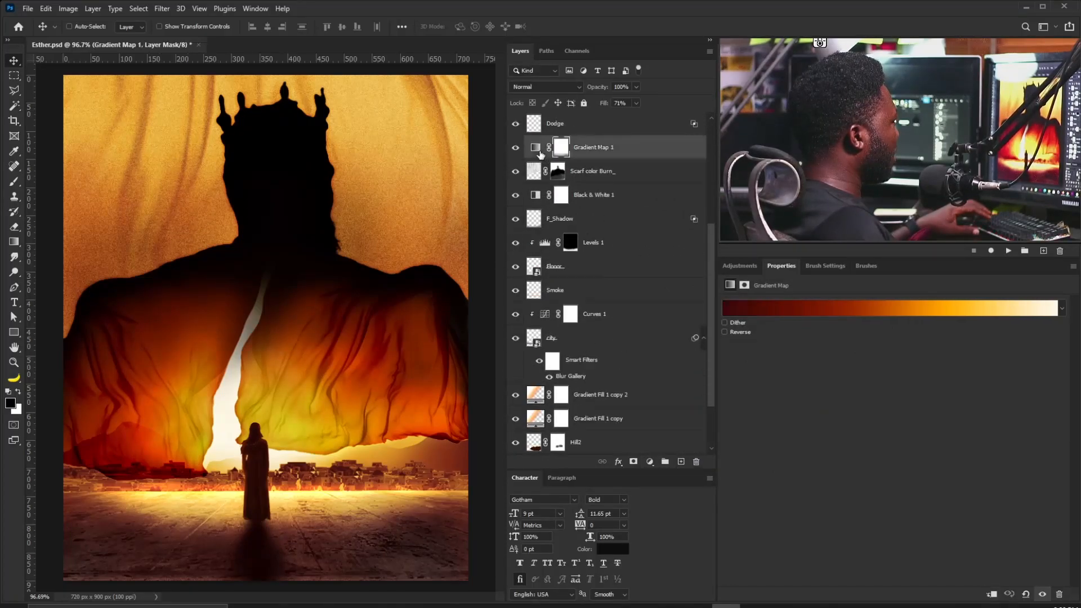
click(752, 309)
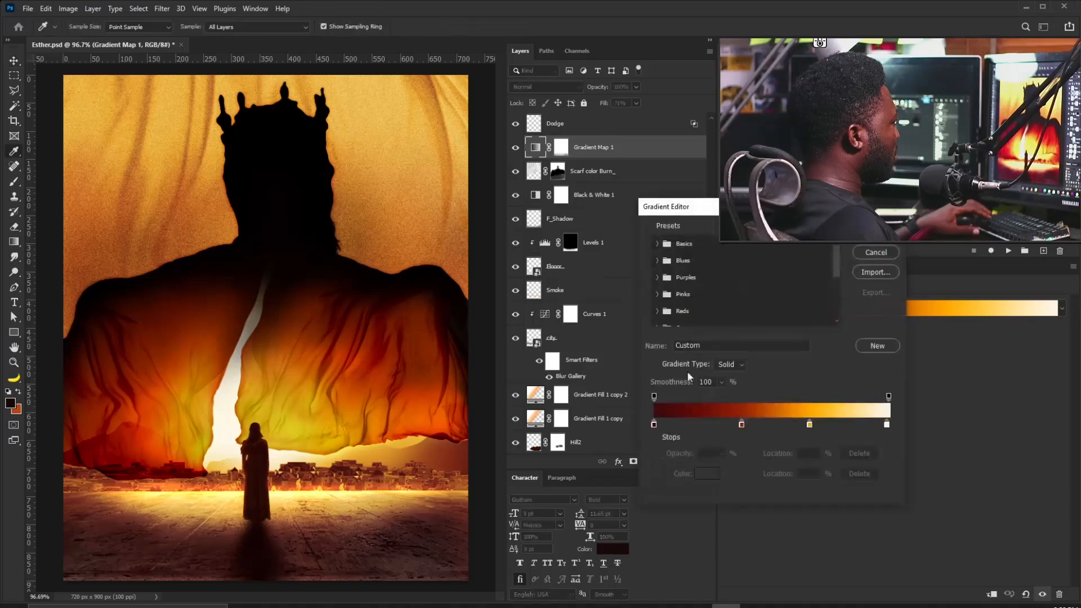
click(653, 424)
double_click(653, 424)
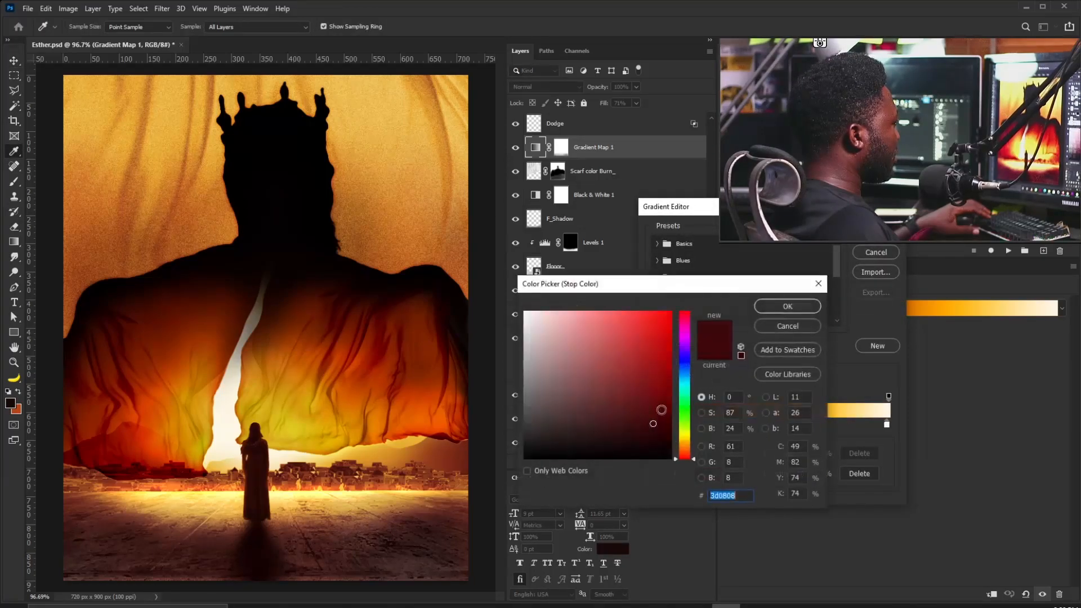
click(787, 306)
- Shift Gradient Map 1's orange stop toward the light end, place the red stop at 44% and apply the gradient
click(746, 426)
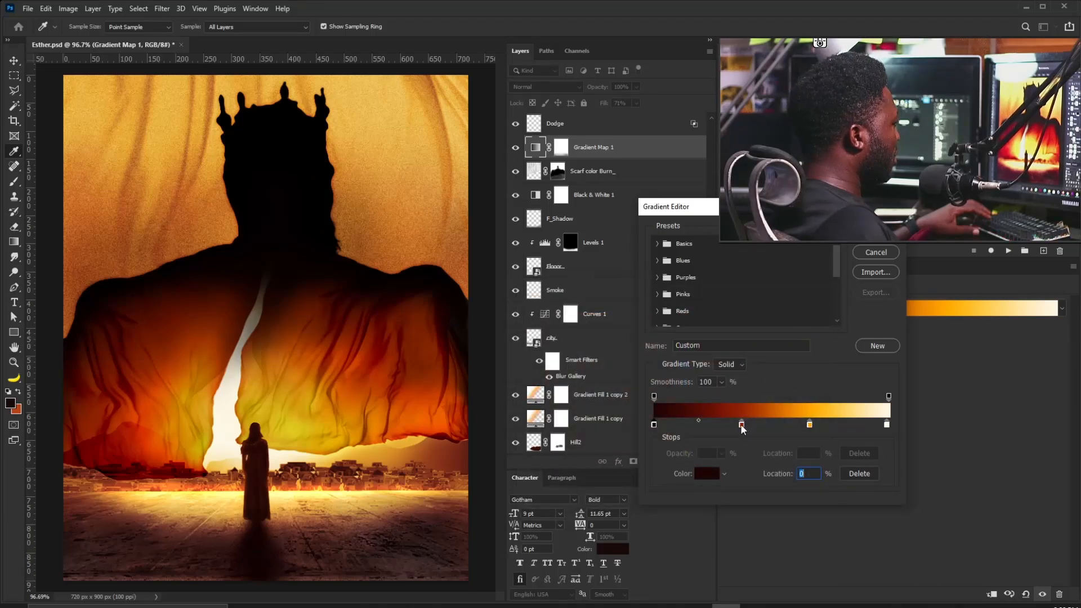
drag(810, 425, 829, 425)
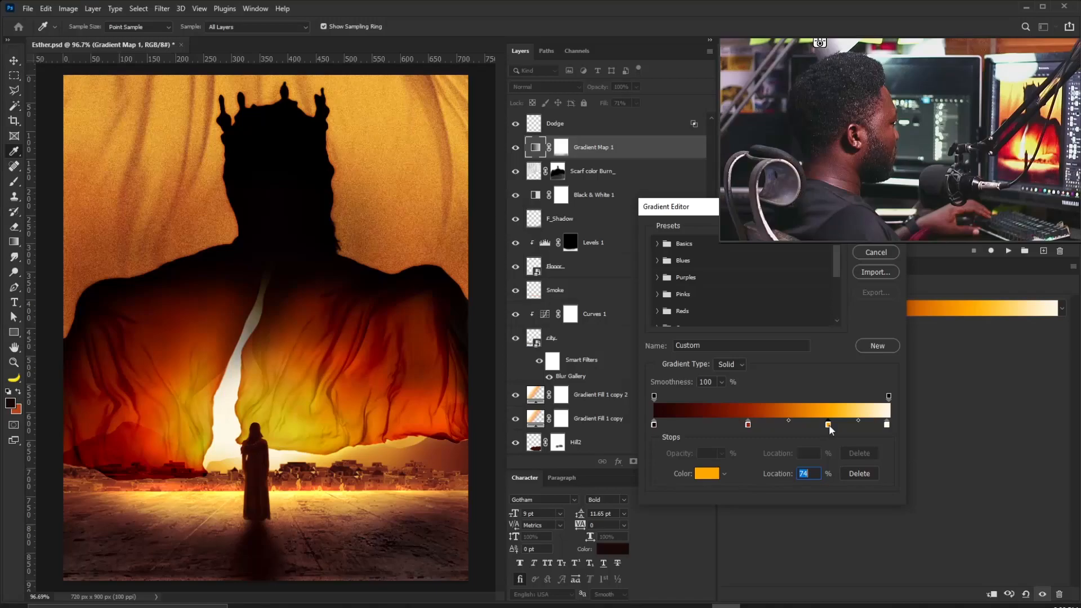
drag(750, 427, 759, 427)
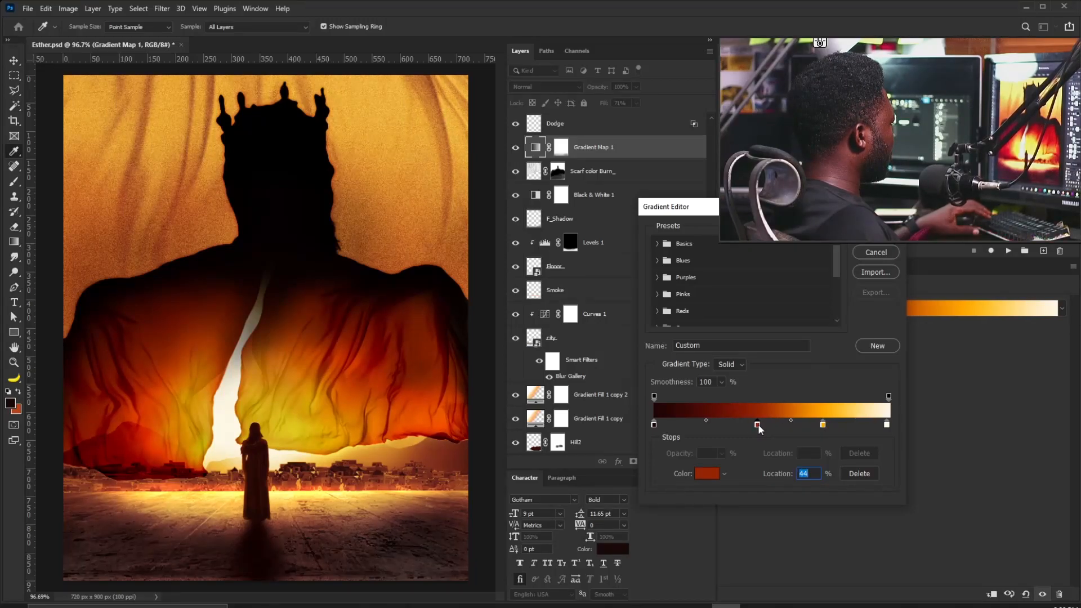
key(Return)
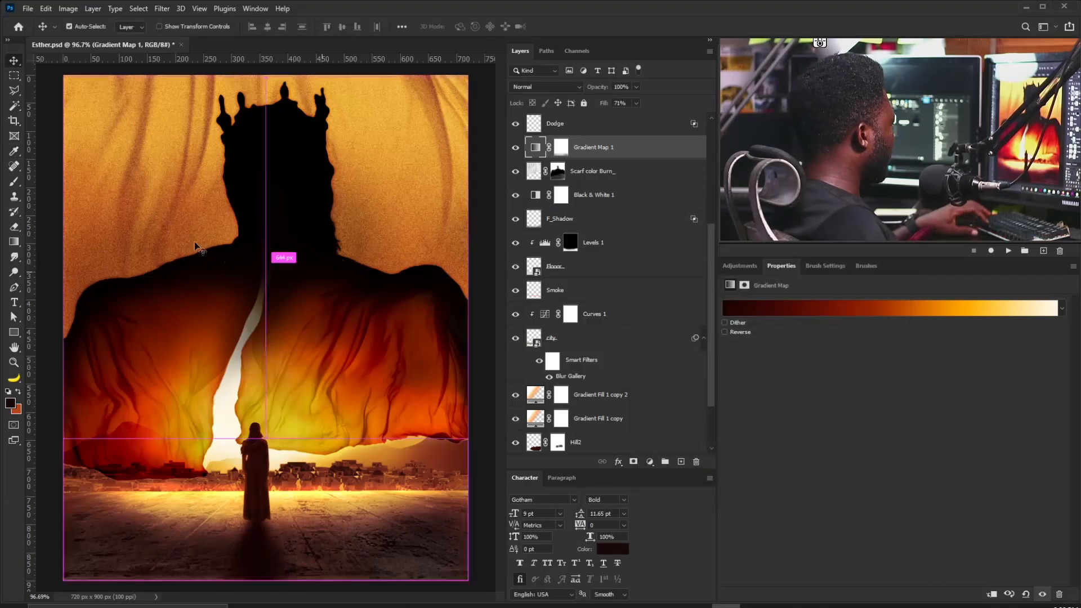
- Save the document and stamp all visible layers into a new layer above the clipped gradient map
scroll(261, 244, down, 2)
scroll(261, 245, up, 1)
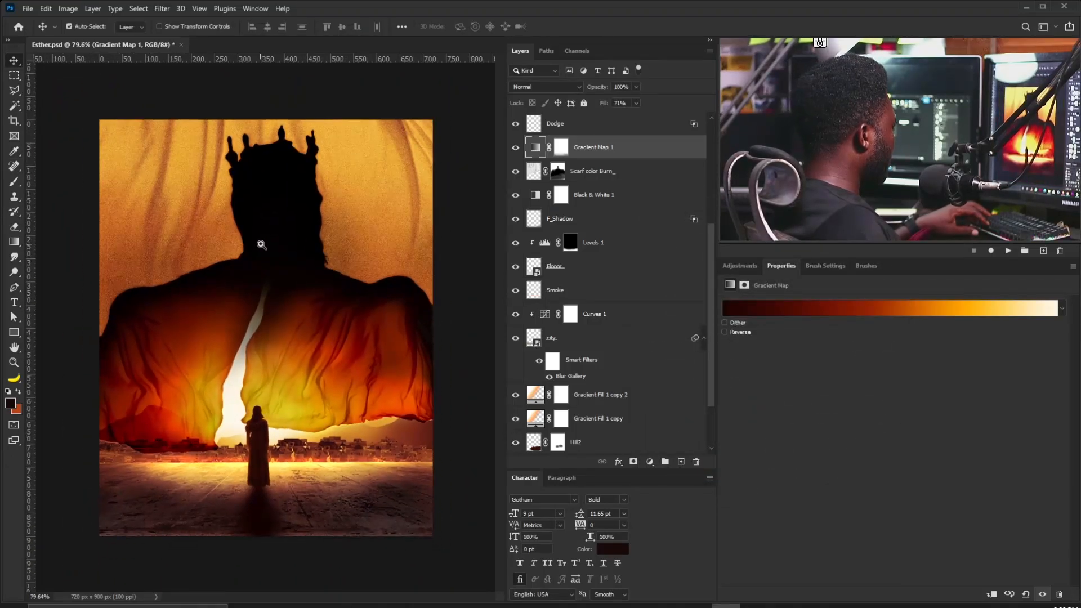
scroll(231, 209, up, 1)
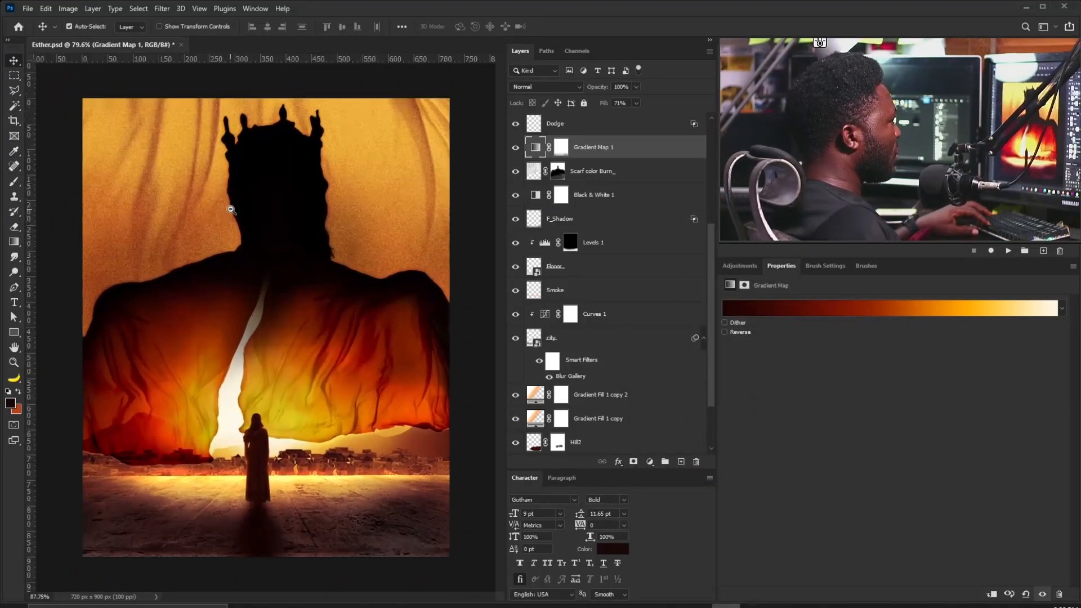
key(ctrl)
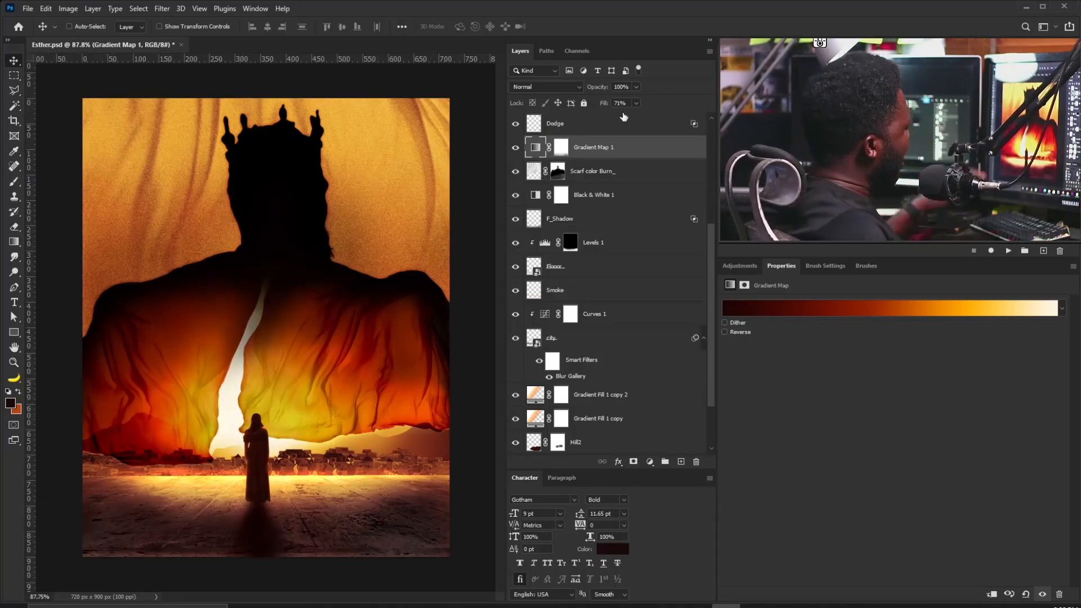
key(ctrl)
key(ctrl+j)
key(ctrl+shift+bracketright)
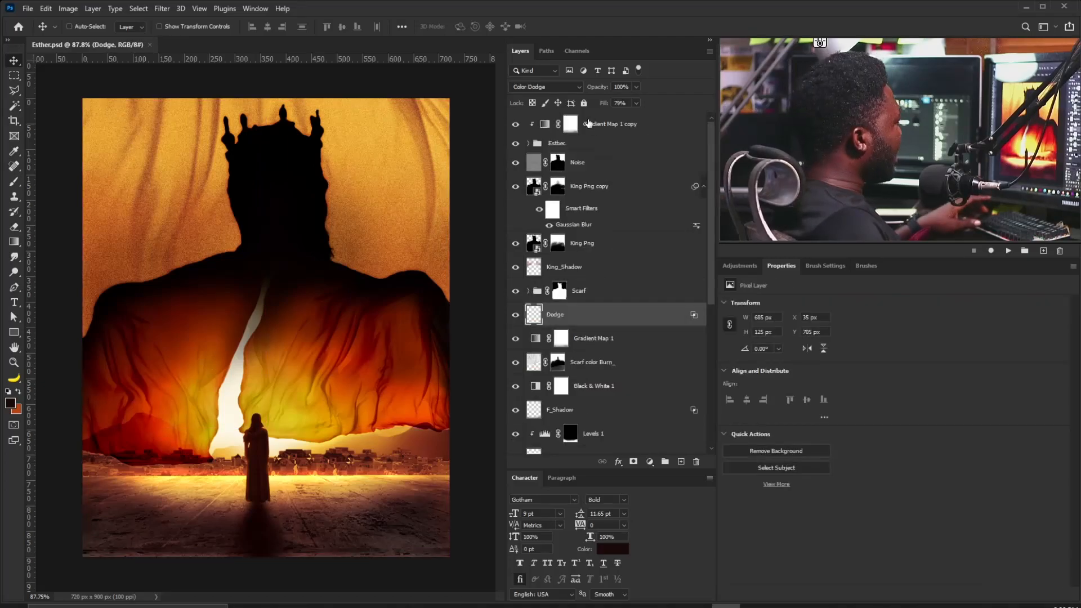
key(ctrl+alt+g)
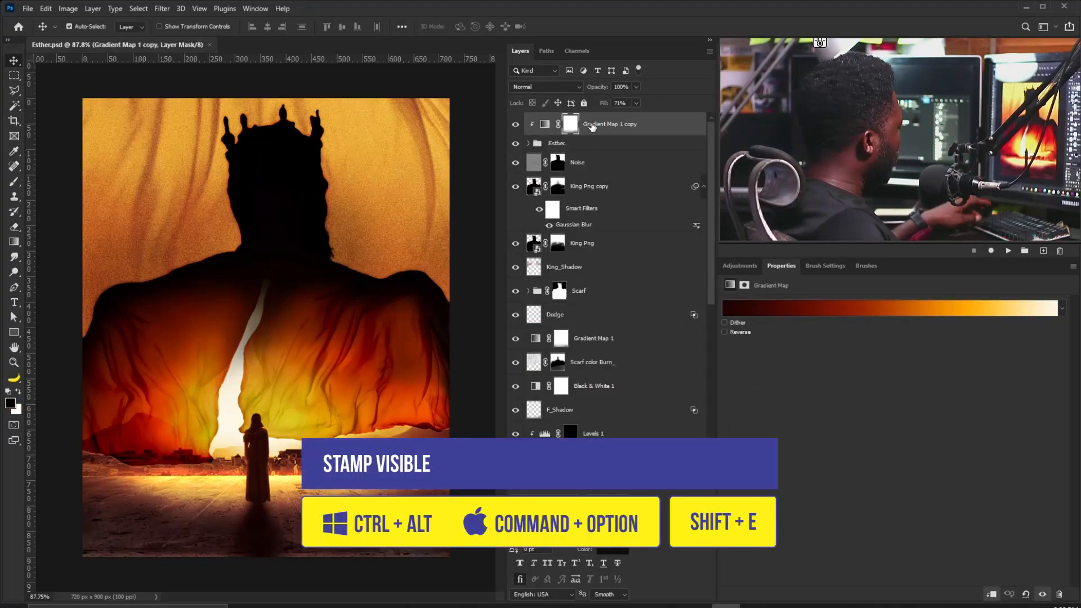
key(ctrl+alt+shift+e)
- Open the stamped layer in the Camera Raw Filter and set Exposure +0.20, Contrast +14, Highlights +21 and Texture -18
click(162, 9)
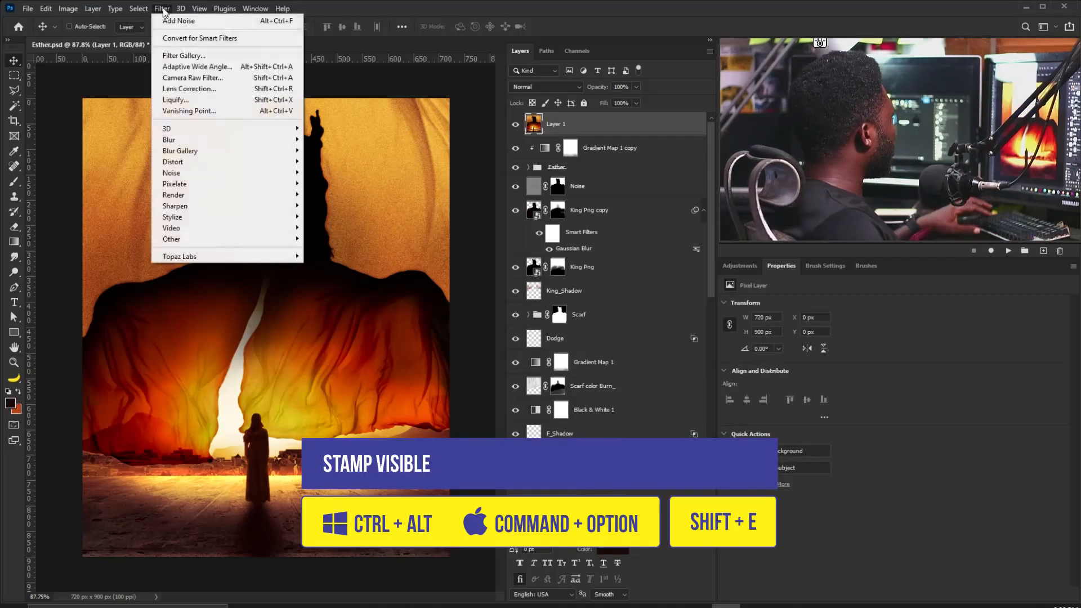
click(207, 77)
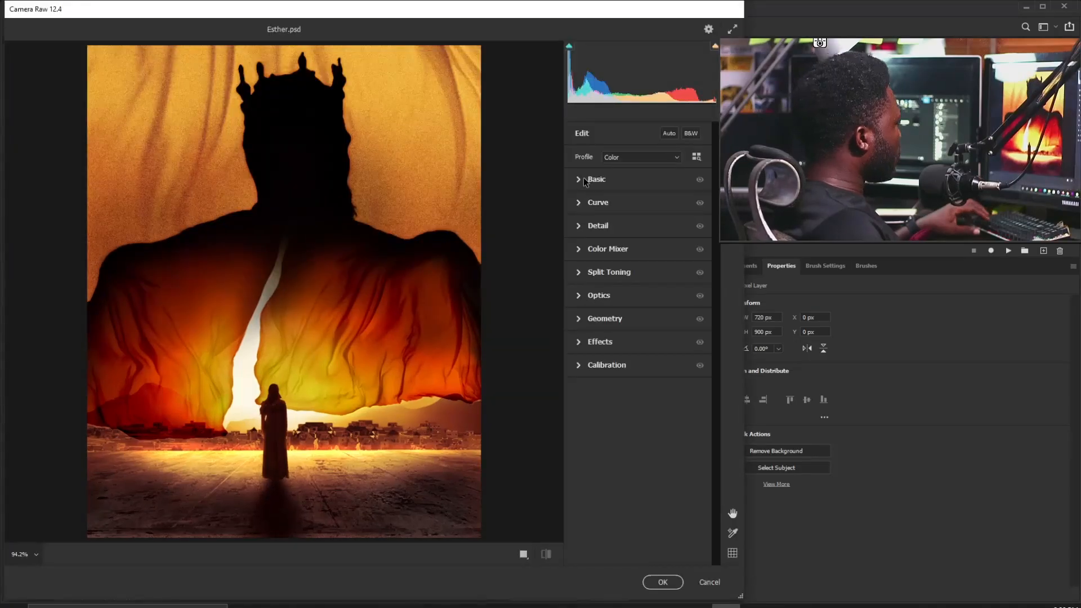
click(584, 179)
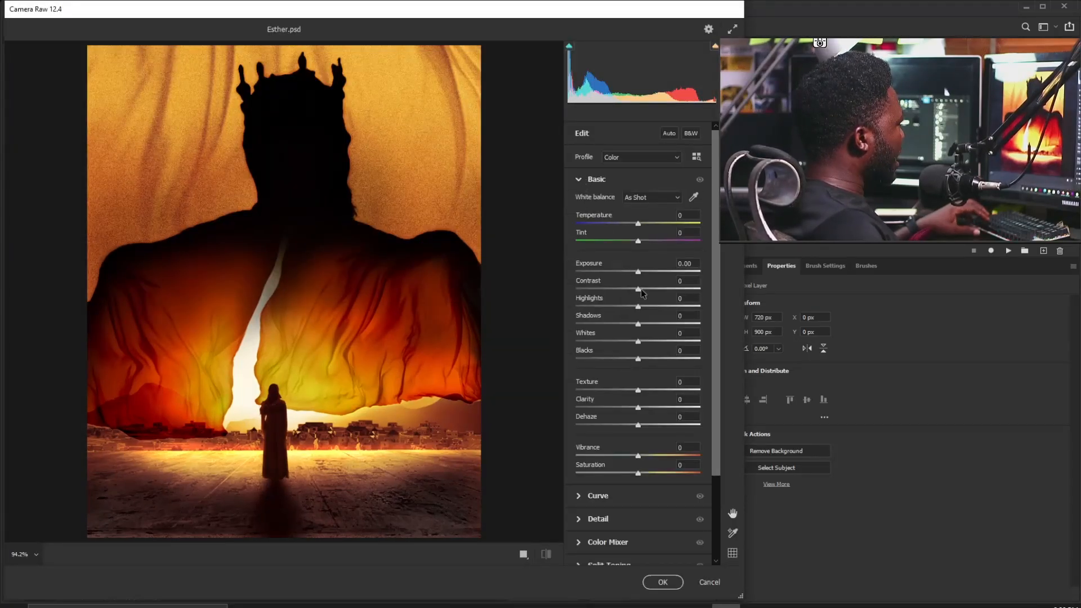
drag(639, 272, 646, 291)
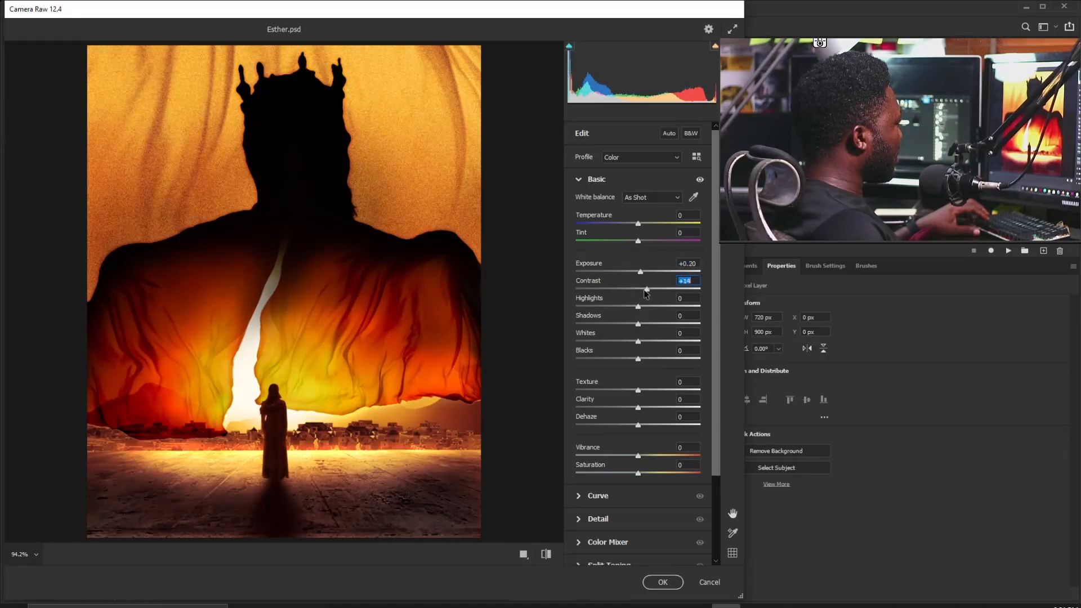
drag(639, 309, 652, 308)
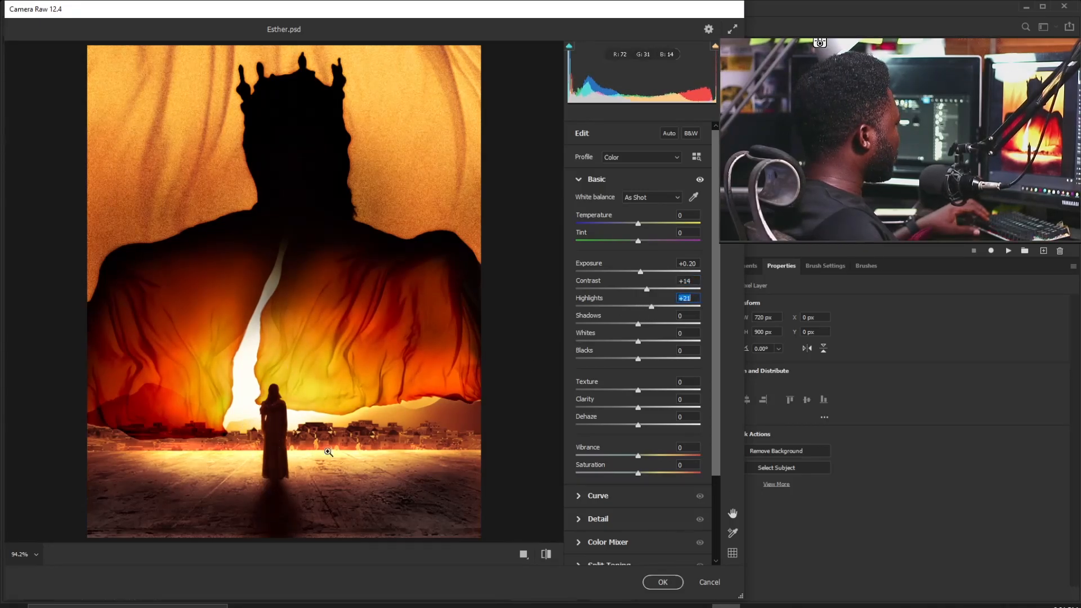
scroll(692, 367, down, 2)
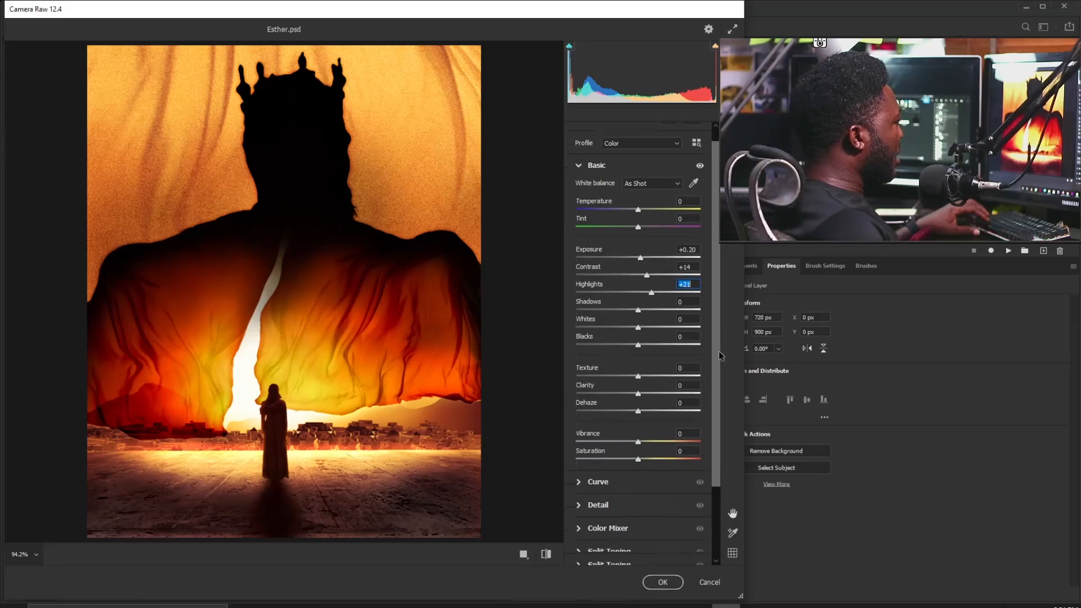
drag(639, 370, 629, 372)
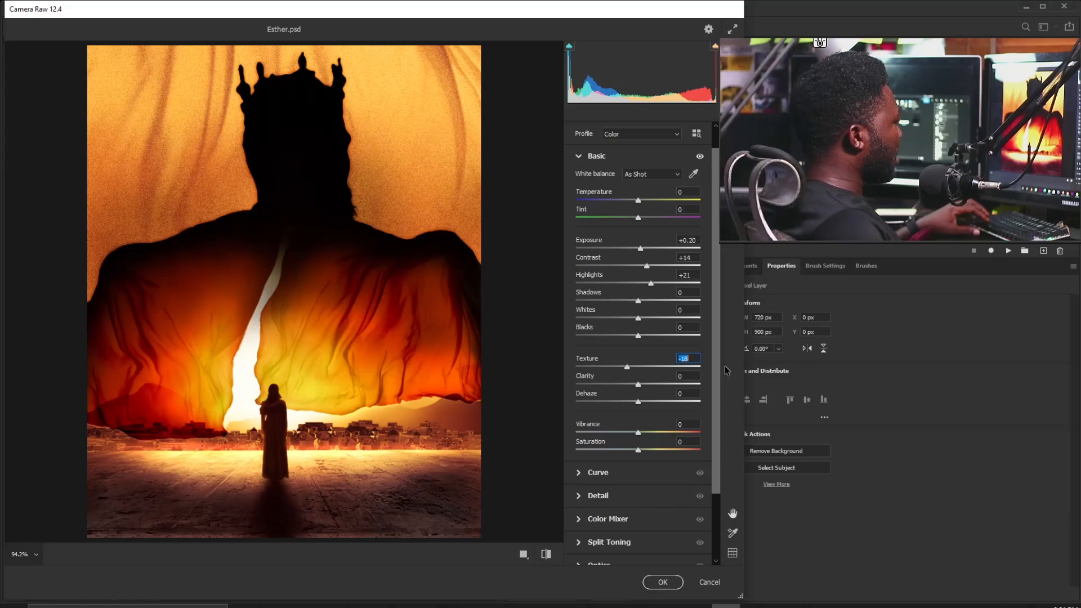
- Shape the Camera Raw point curve with an upper point at input 181, output 174 and a lower point at 71, 72
scroll(717, 379, down, 3)
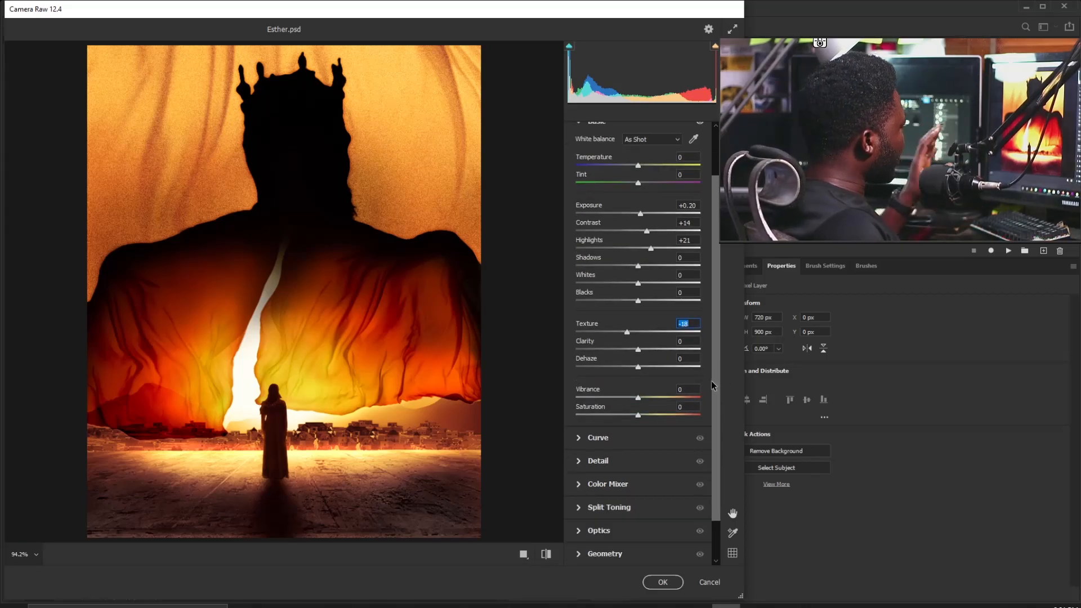
click(599, 438)
click(665, 319)
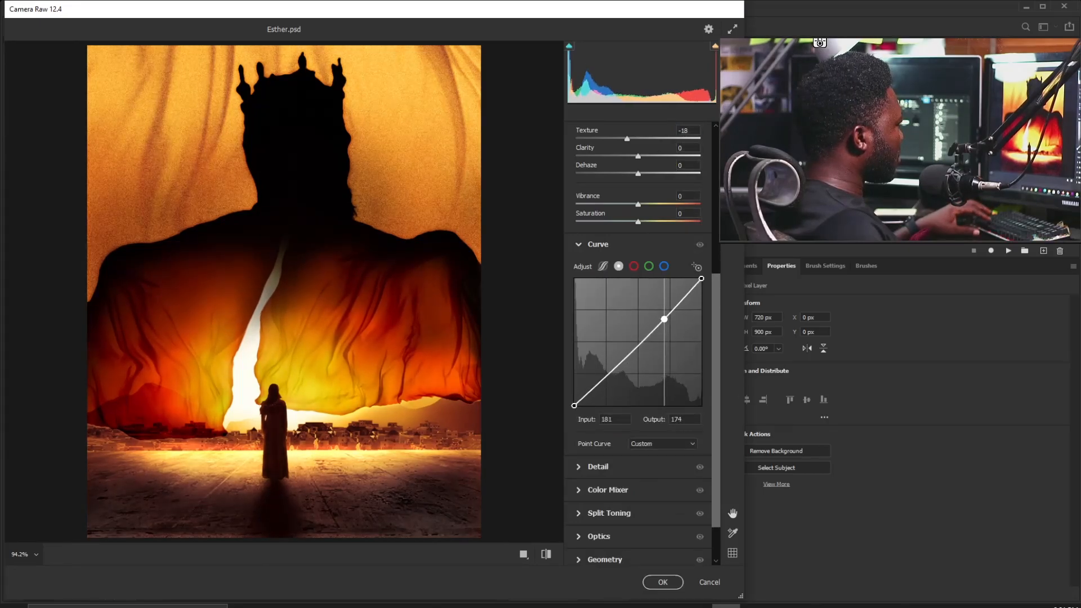
drag(608, 373, 610, 370)
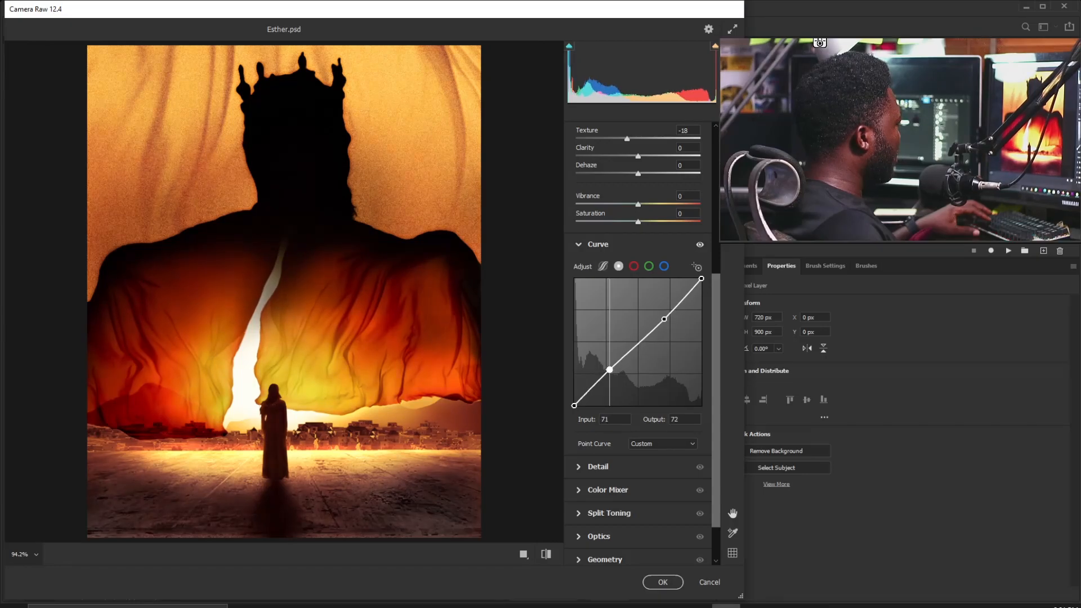
click(580, 245)
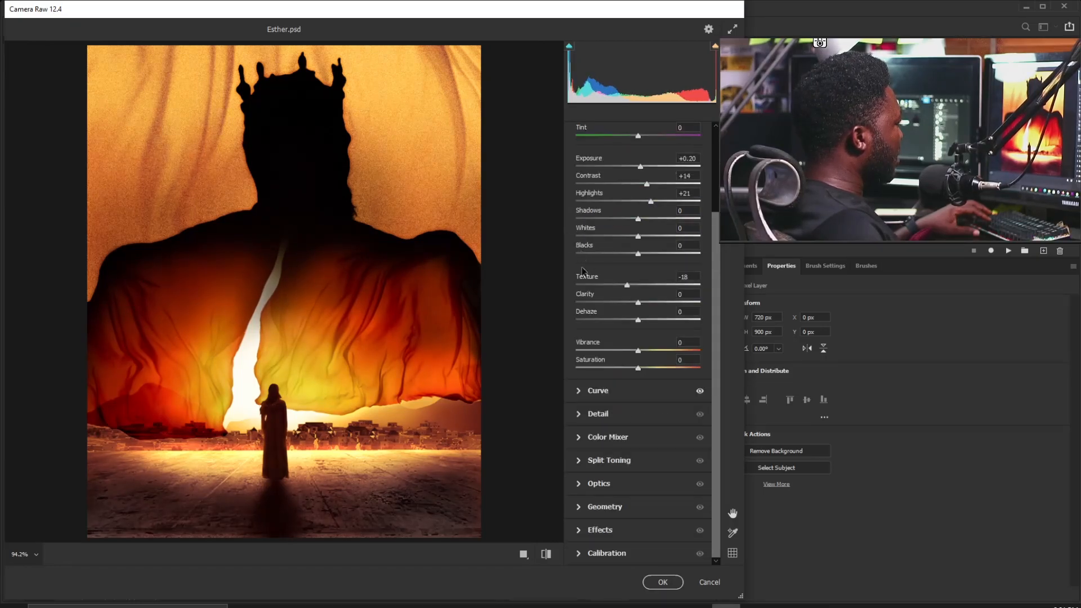
- Set Sharpening to 17, Grain to 12 and Vignetting to -15, and apply the Camera Raw grade
click(584, 417)
drag(578, 441, 590, 442)
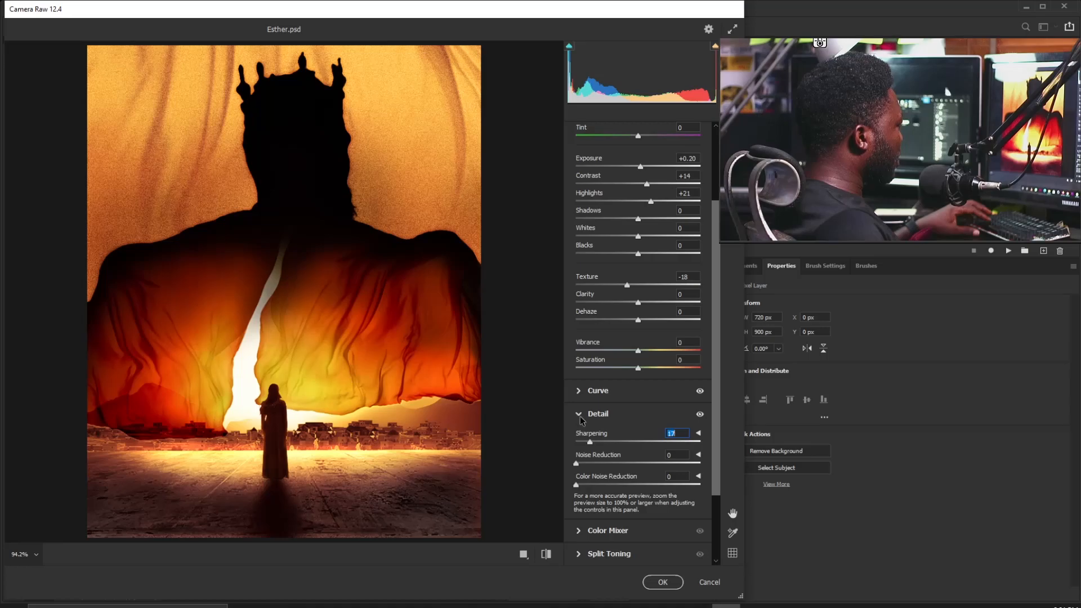
click(580, 417)
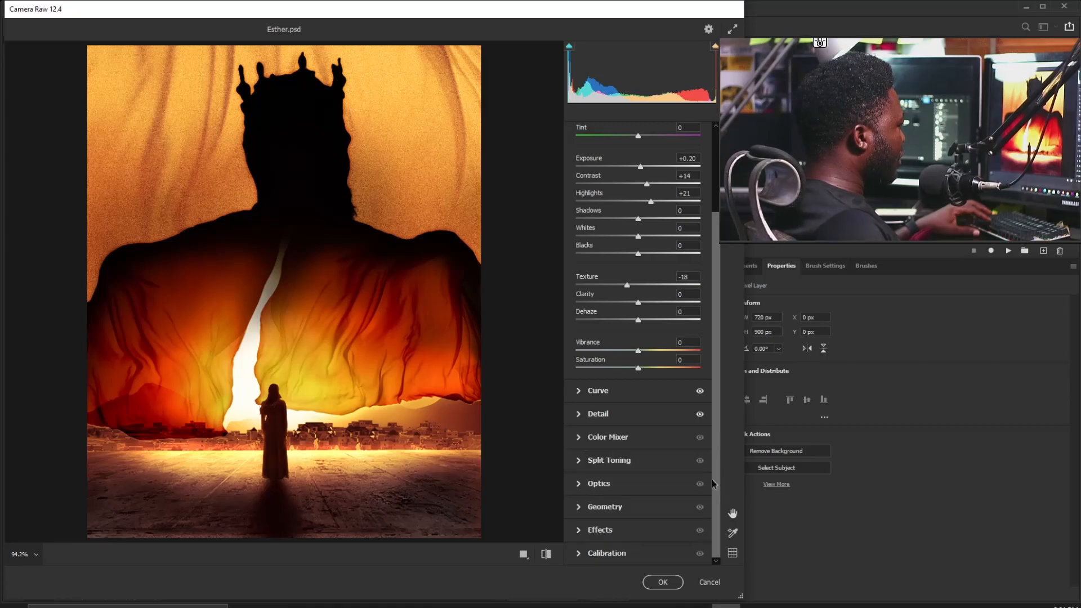
click(580, 533)
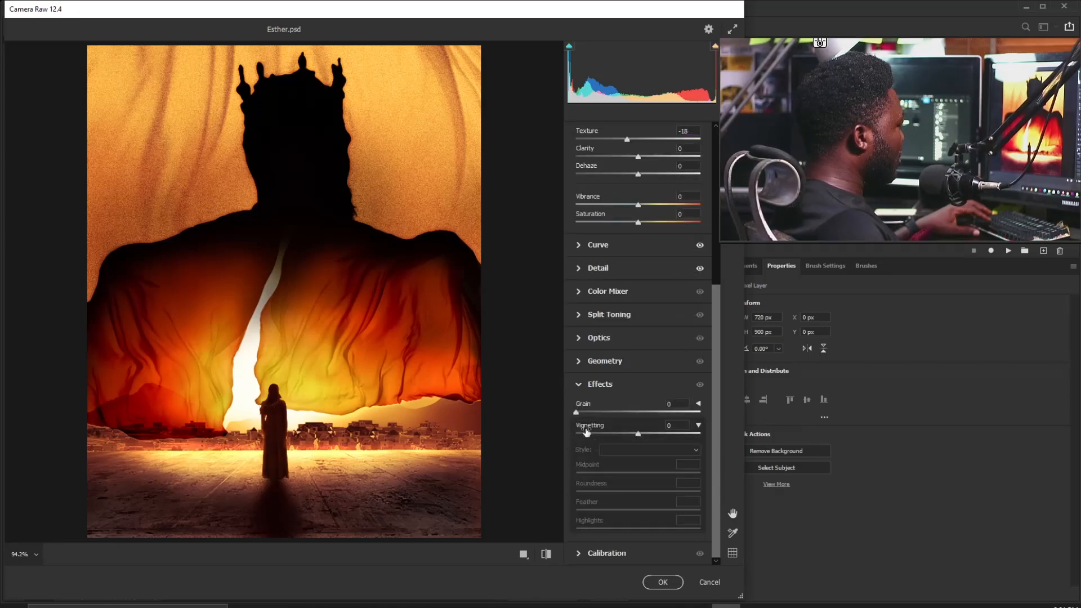
drag(583, 417, 629, 437)
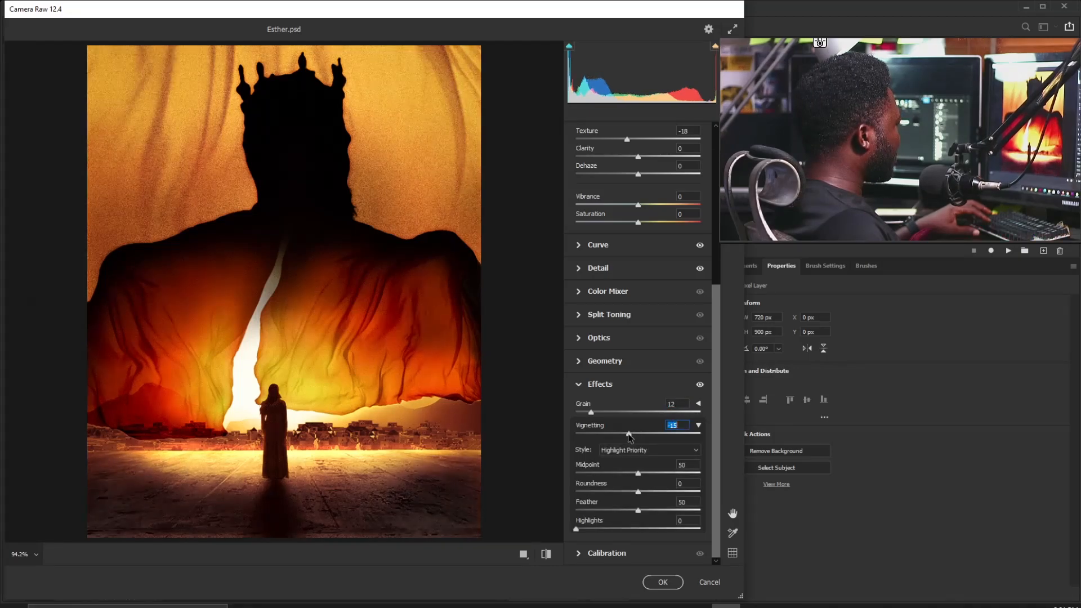
click(665, 583)
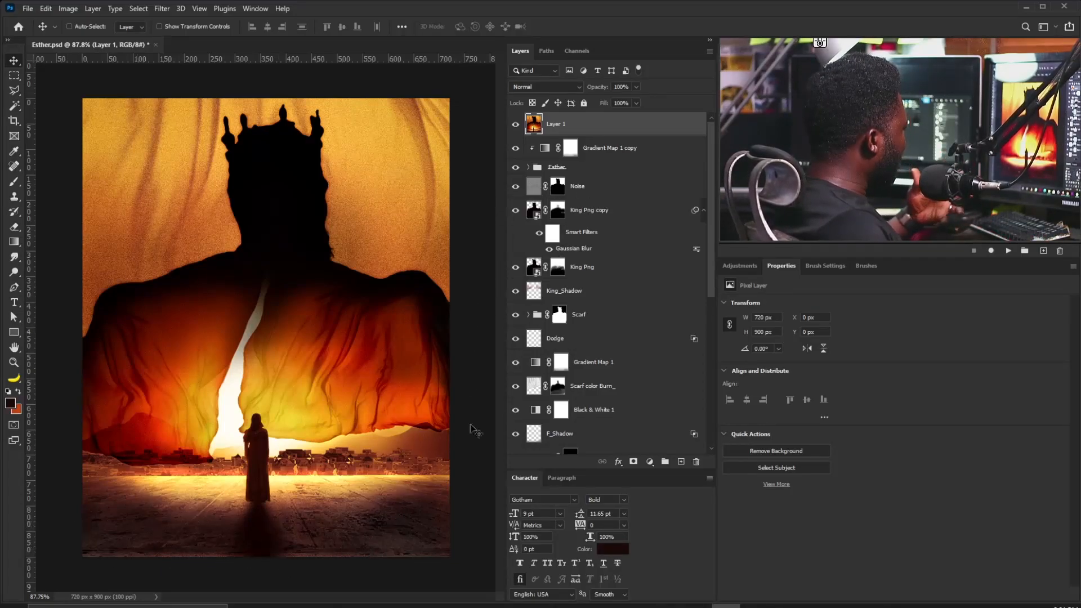
- Add a Color Balance adjustment above the stamped layer and shift its shadows to +1 red and further toward green
click(737, 266)
click(781, 266)
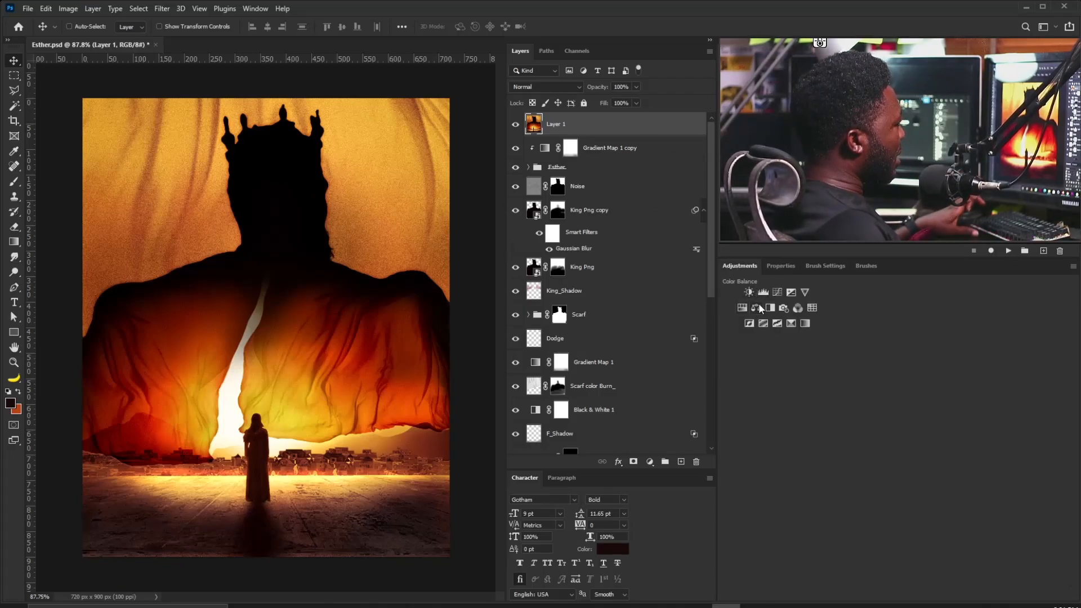
key(ctrl+b)
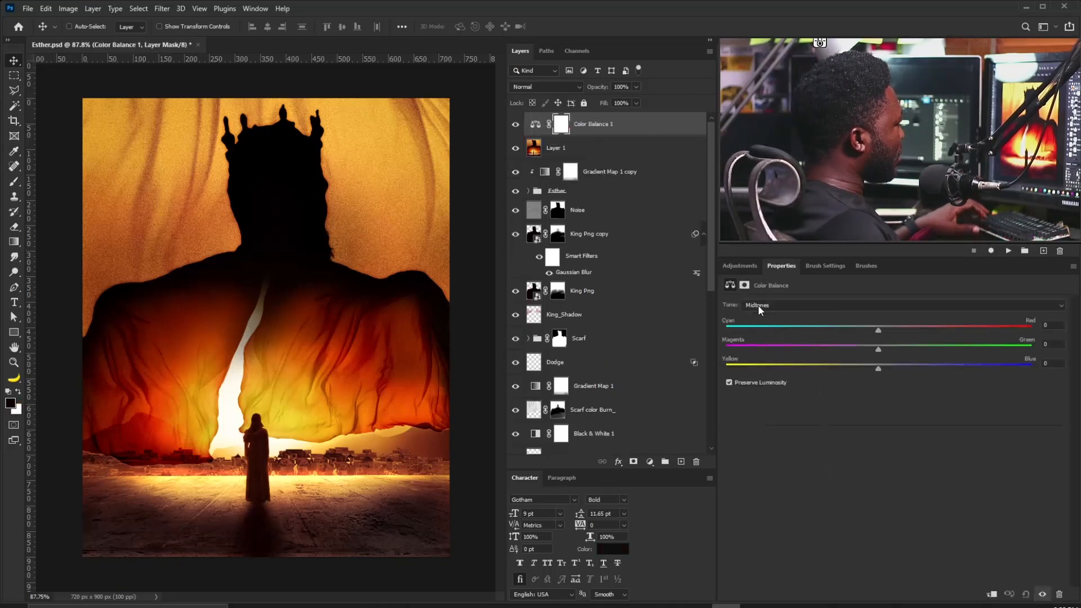
click(800, 309)
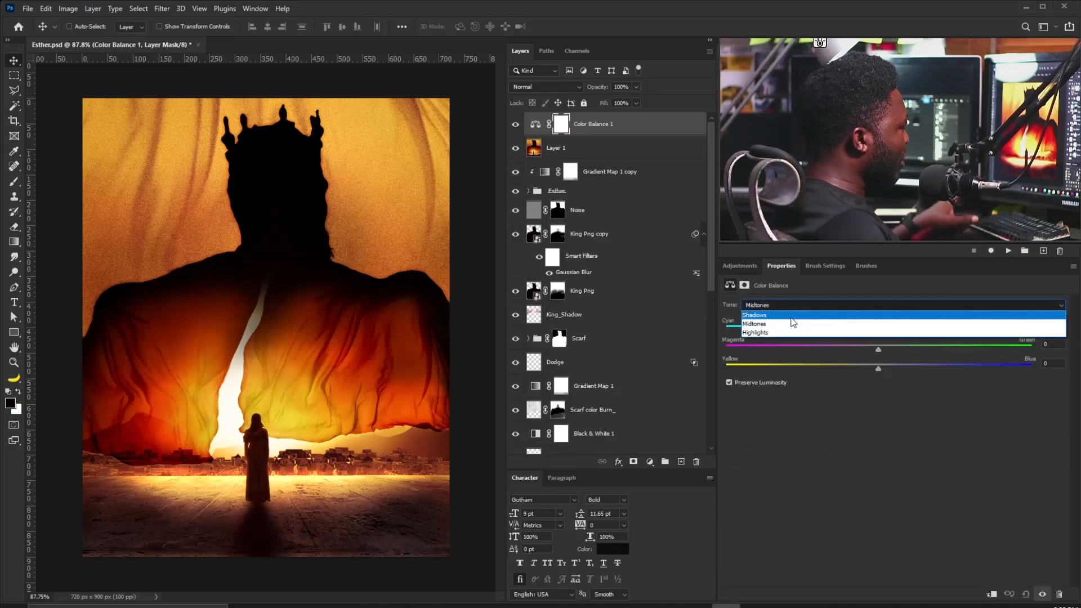
click(797, 311)
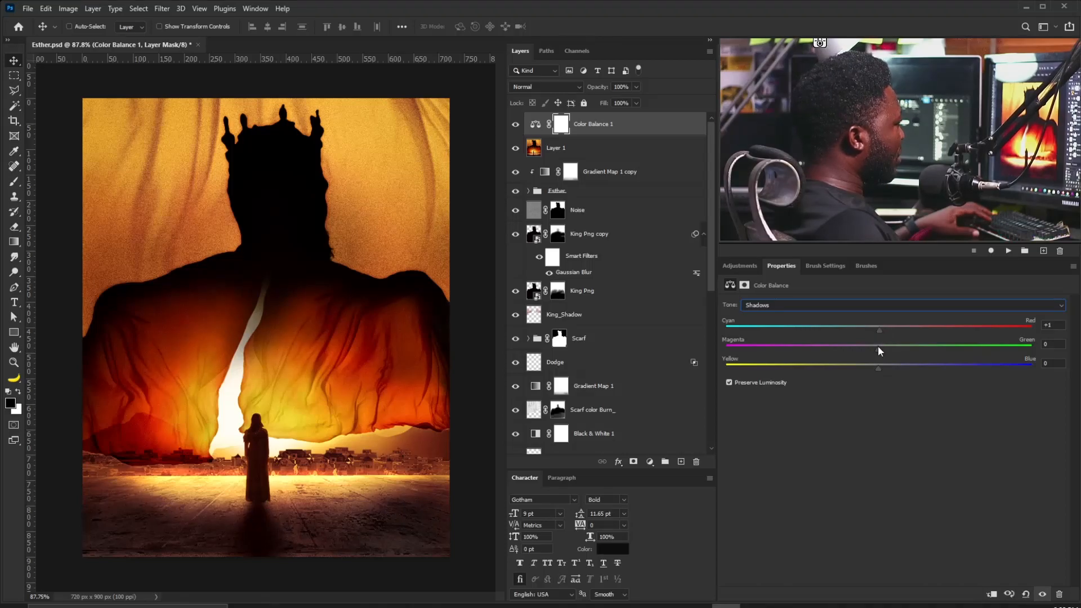
drag(878, 346, 899, 350)
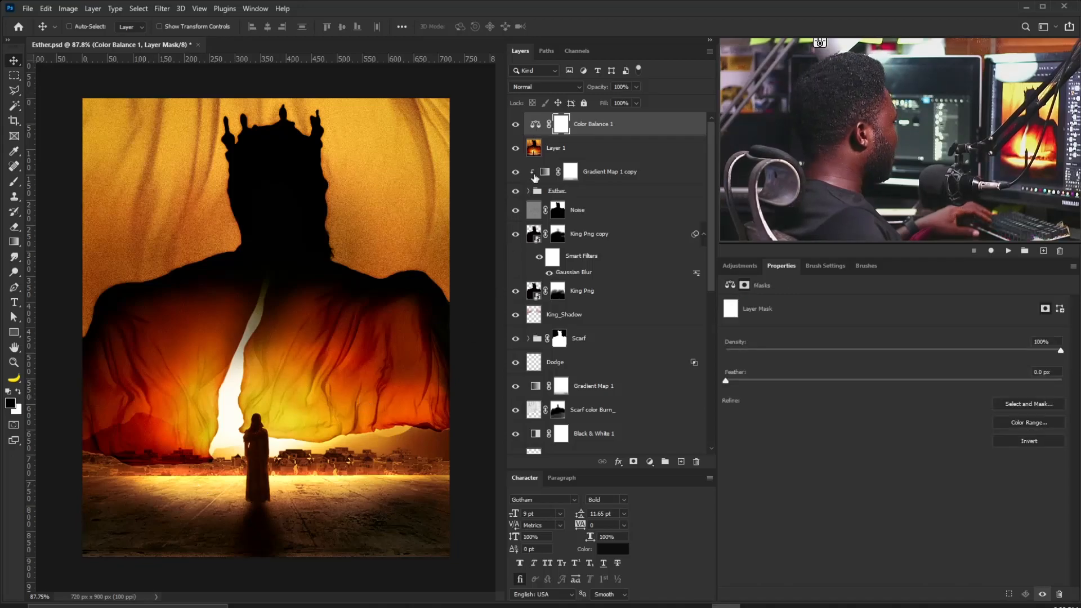
- Invert the Color Balance mask and paint white with a large soft brush over the ground to reveal the tint there
key(ctrl+i)
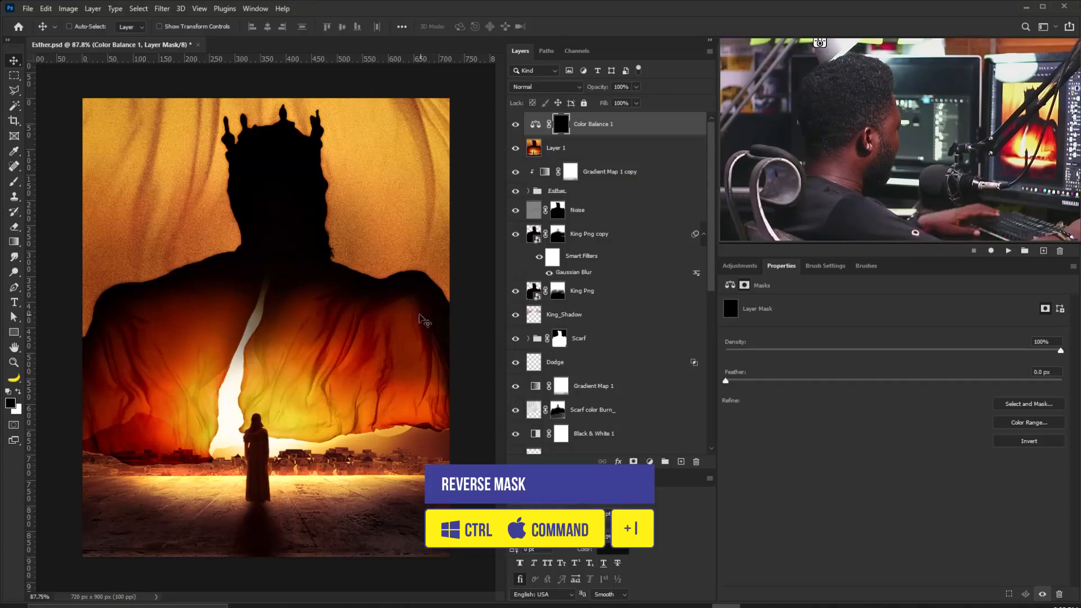
key(b)
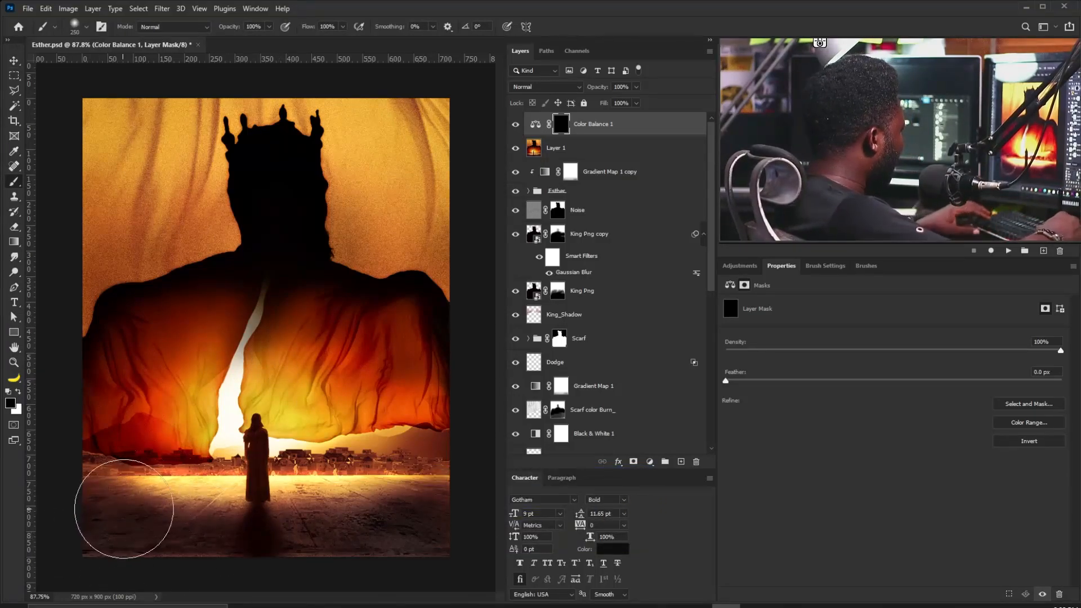
key(x)
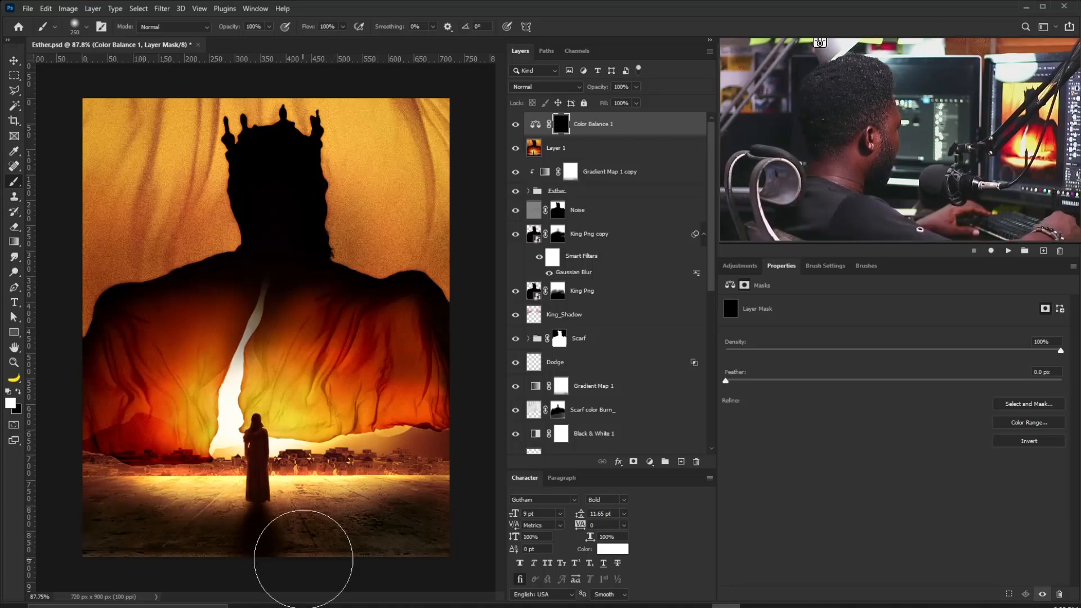
click(304, 560)
mouse_move(330, 316)
mouse_down()
mouse_move(270, 317)
mouse_move(313, 317)
mouse_up()
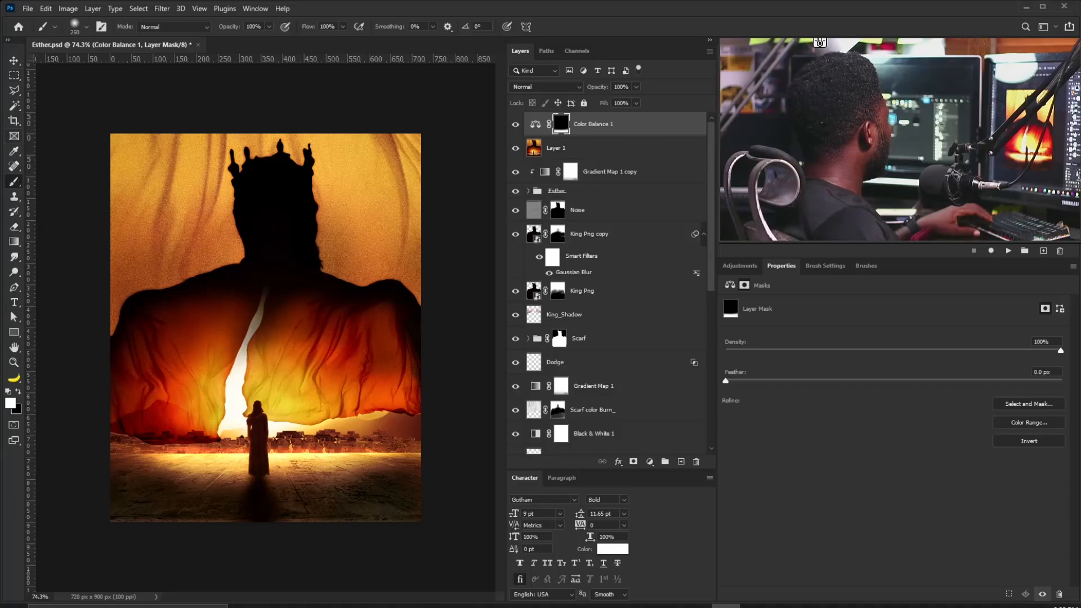
- Add a white text layer reading ESTHER over the scarf in 9 pt Gotham Bold
click(15, 303)
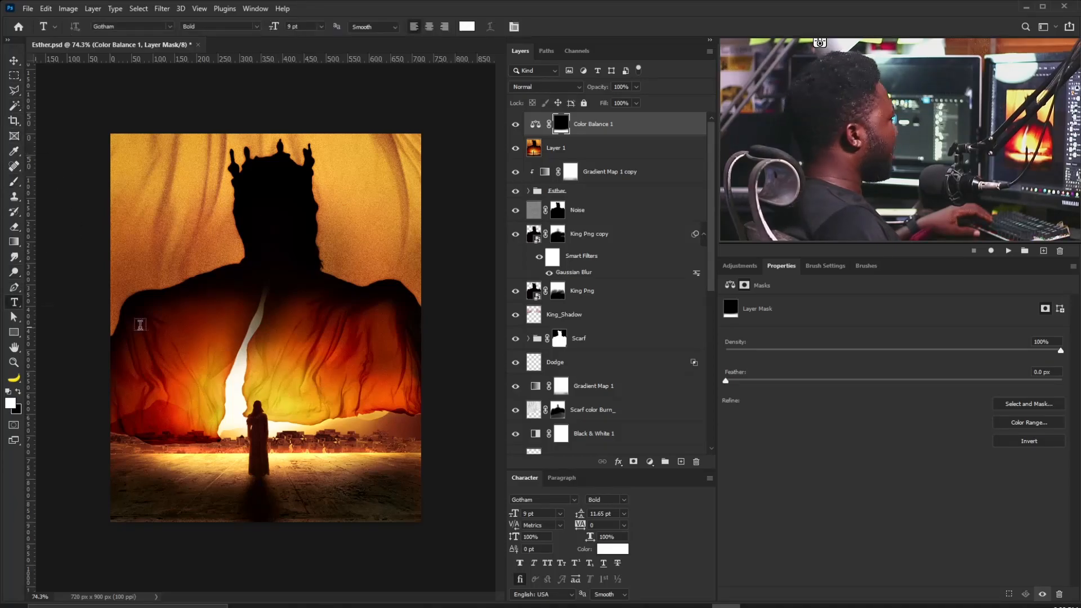
click(187, 335)
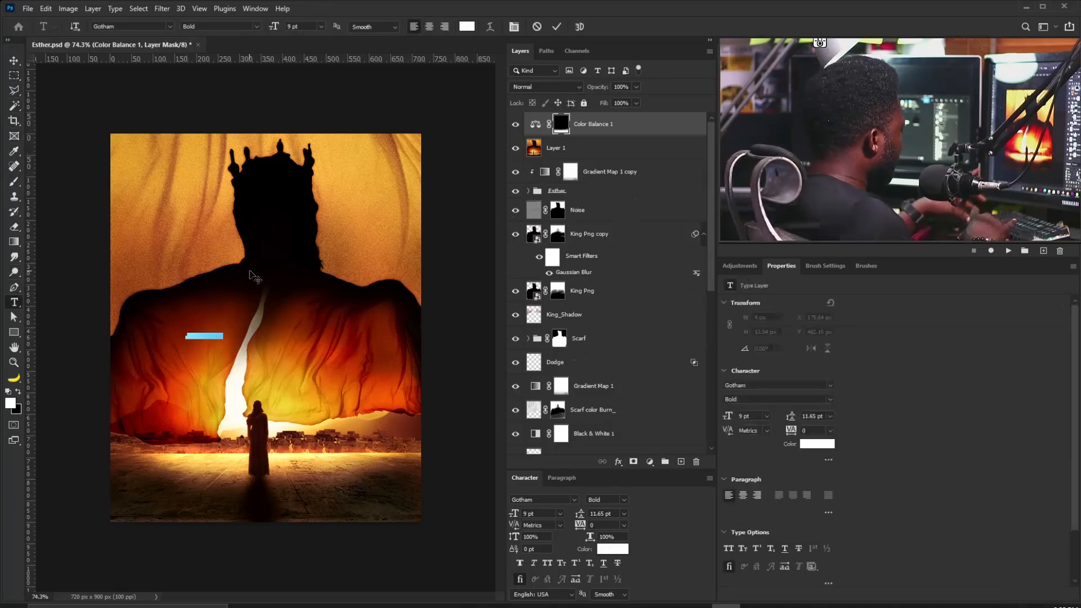
text(ESTHER)
key(ctrl+Return)
- Enlarge the ESTHER title to about 562 px wide and centre it across the scarf
key(v)
key(ctrl+t)
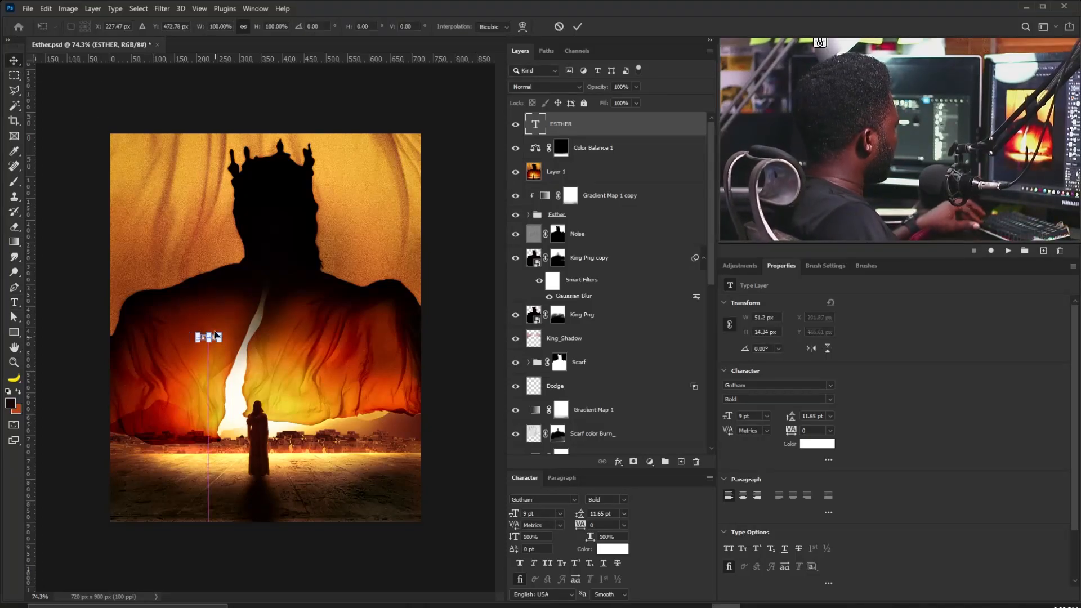
drag(214, 338, 338, 363)
key(Return)
drag(237, 333, 271, 332)
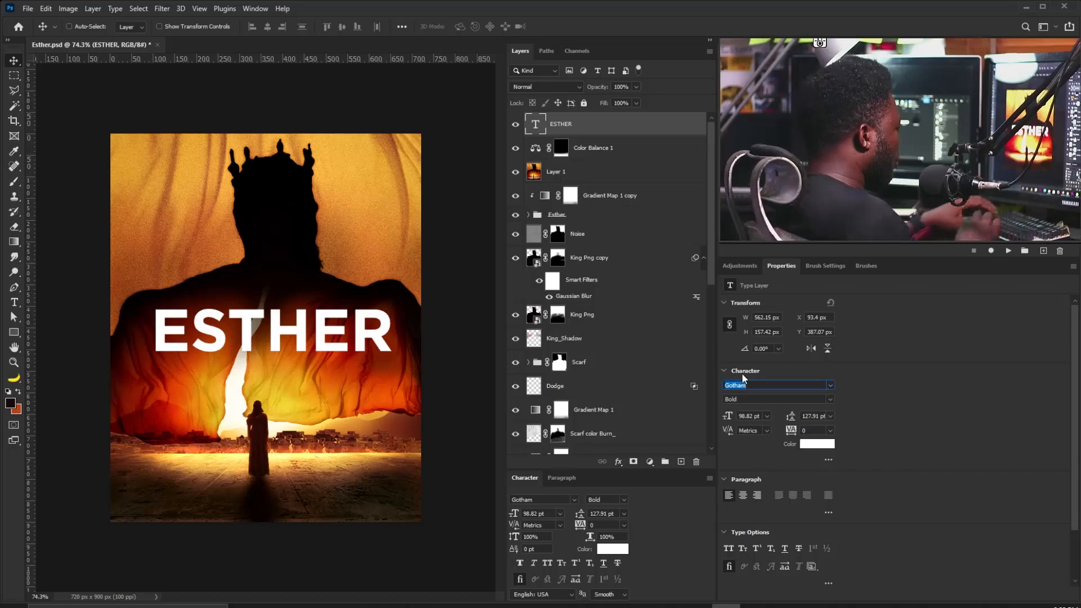
- Change the ESTHER title's font to Knockout HTF74-FullSumo and move the title slightly lower toward the poster's left edge
text(KNOCK)
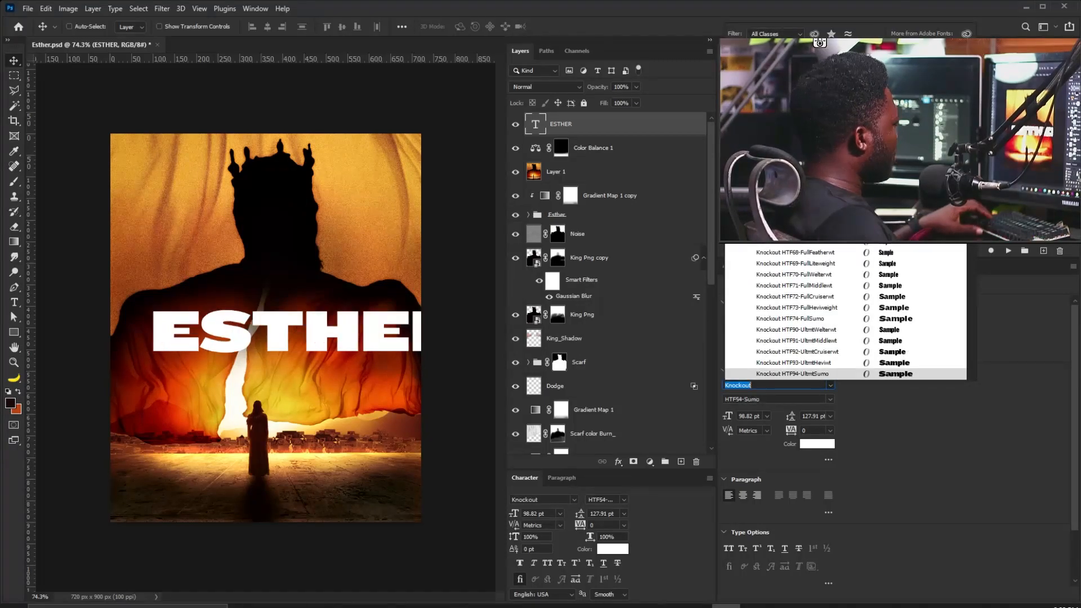
key(Return)
drag(378, 341, 355, 347)
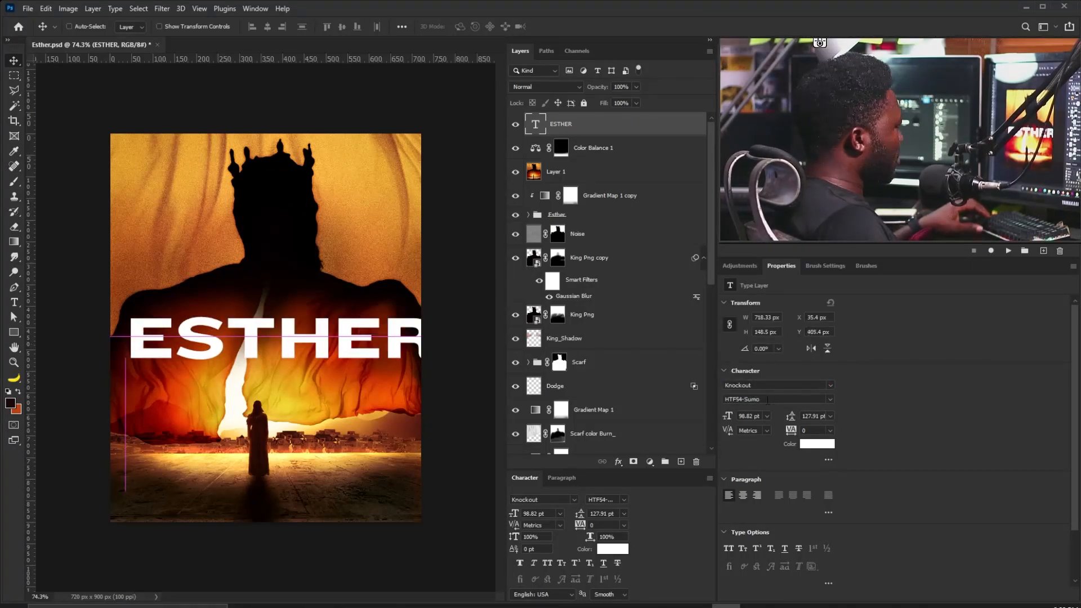
click(830, 385)
click(820, 343)
- Scale the ESTHER title down to fit inside the poster's width and set its tracking to -40
key(ctrl+t)
drag(459, 309, 420, 316)
key(Return)
click(814, 431)
key(Down)
key(Down)
key(Down)
key(Down)
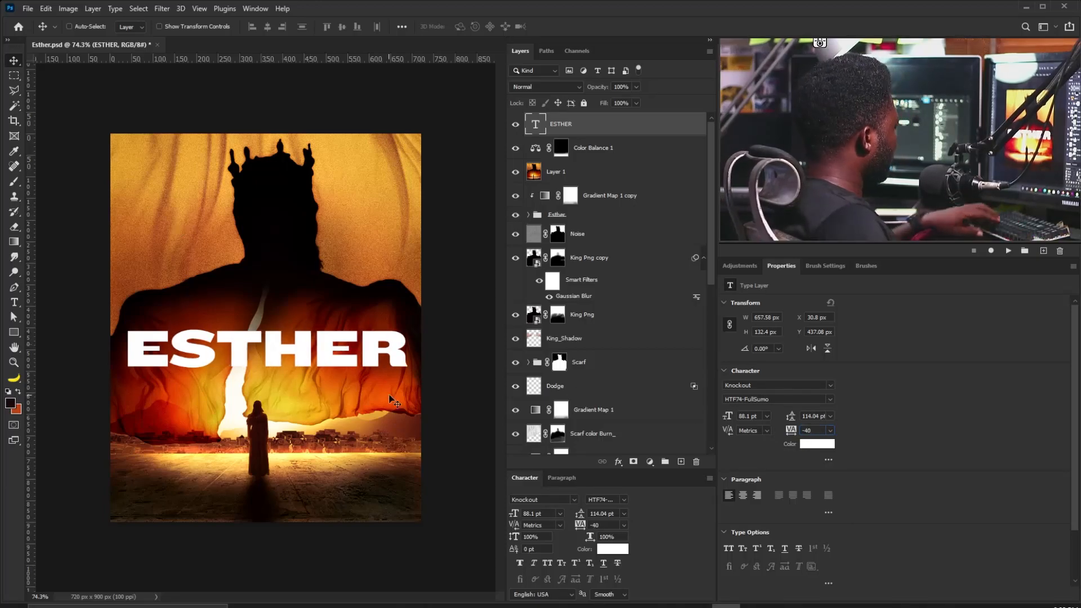
key(ctrl+t)
drag(410, 381, 405, 379)
key(Return)
- Add the tagline THE QUEEN OF PERSIA above the title in 9 pt Knockout HTF32-JuniorCruiserwt with tracking 200
click(15, 303)
click(185, 307)
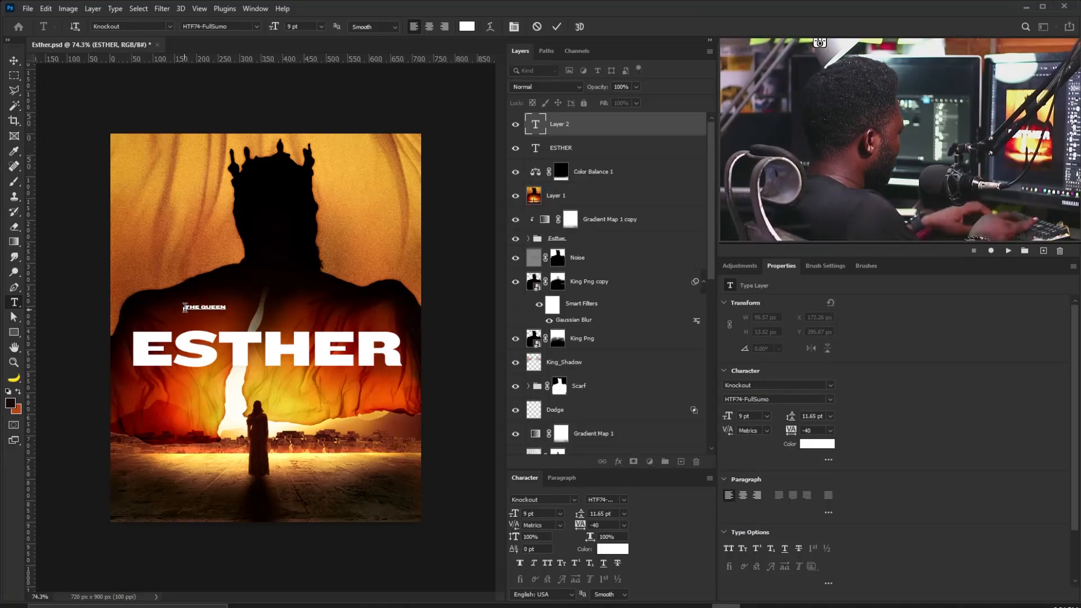
key(ctrl+a)
click(830, 385)
click(830, 398)
click(829, 398)
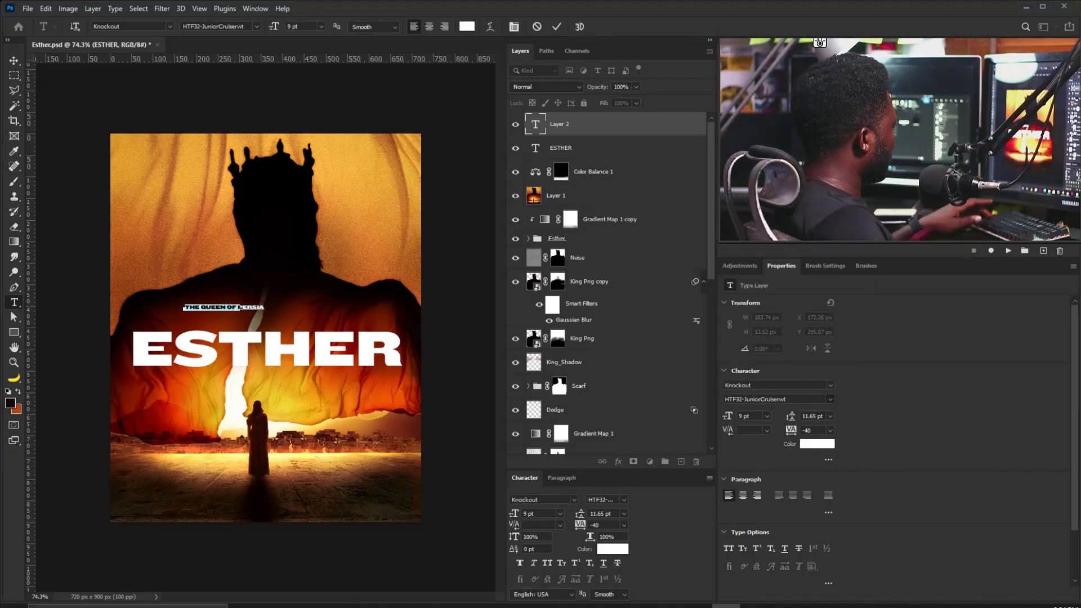
text(200)
key(Return)
- Scale up the tagline THE QUEEN OF PERSIA above the ESTHER title
click(18, 66)
key(ctrl+t)
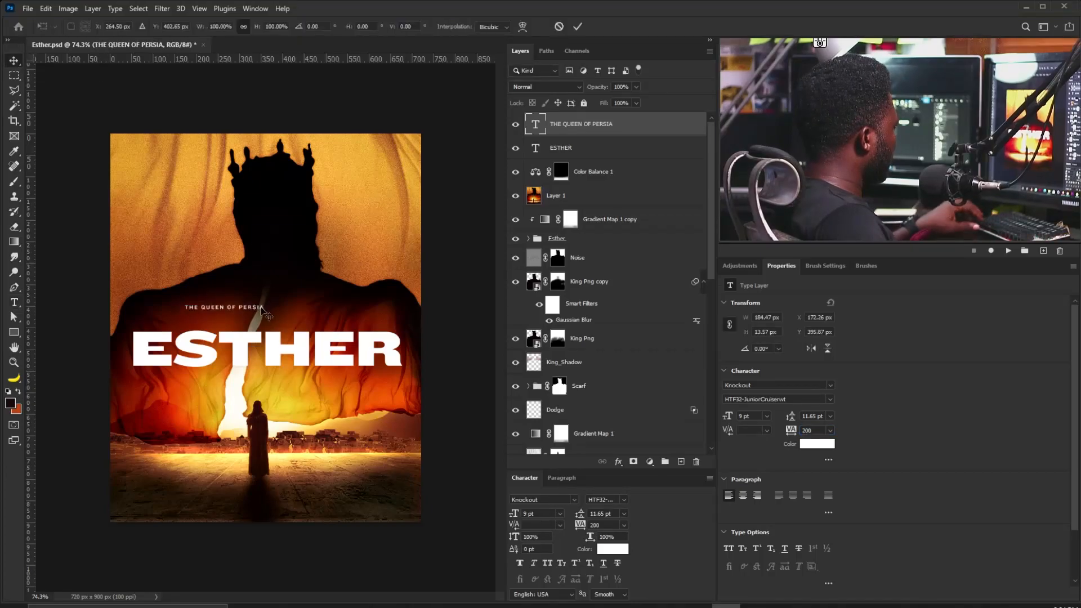
drag(265, 303, 324, 306)
key(Return)
- Set the tagline's tracking to 400, resize it to about 351 px wide and centre it above the ESTHER title
text(400)
key(Return)
key(ctrl+t)
drag(350, 317, 356, 319)
key(Return)
key(shift+Left)
key(shift+Left)
key(shift+Left)
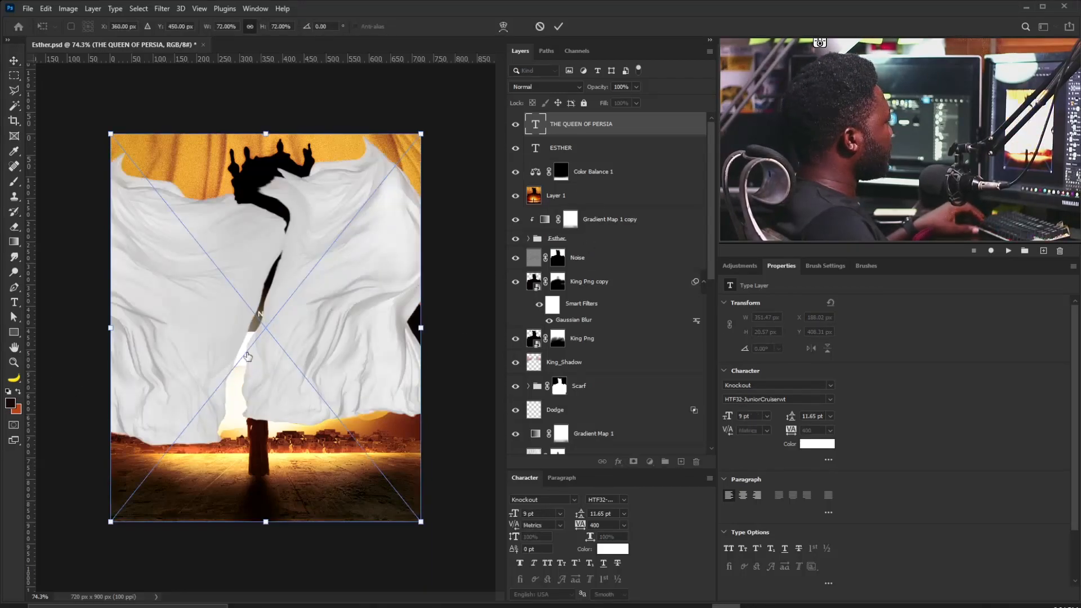
- Place the Scarf color Burn_ image clipped to the ESTHER title, scaled to about 126% and positioned so its folds texture the letters
key(Return)
drag(596, 127, 595, 175)
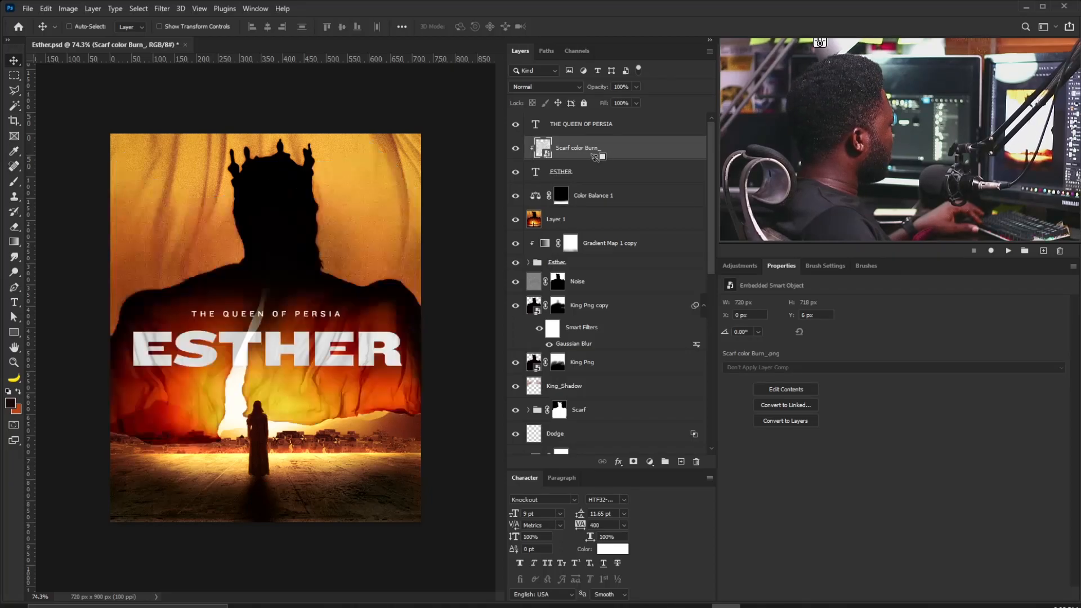
drag(306, 381, 234, 364)
key(ctrl+t)
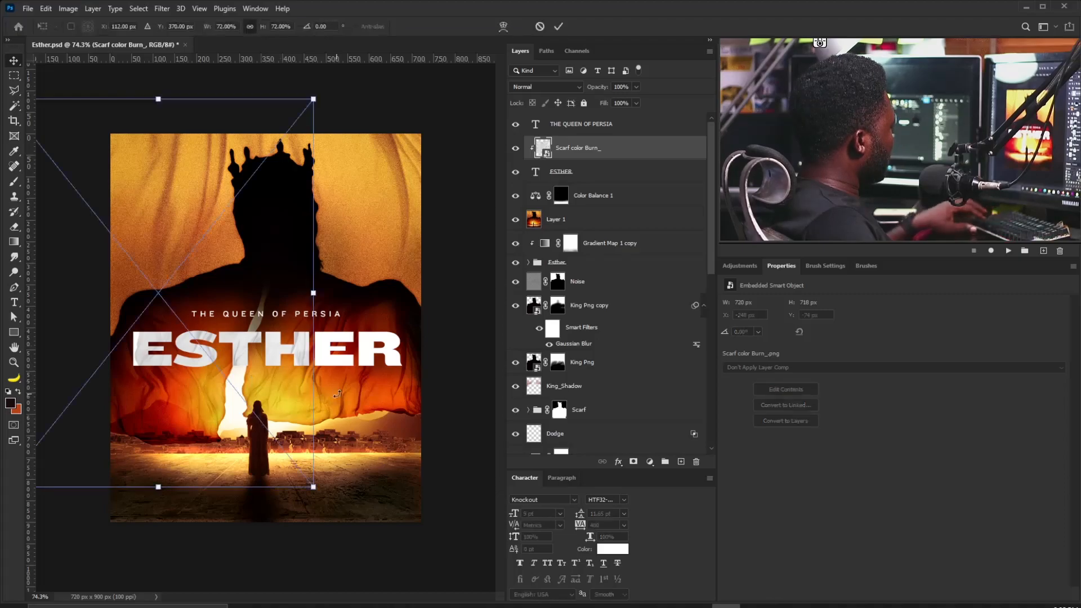
drag(314, 485, 428, 603)
drag(350, 413, 335, 363)
key(Return)
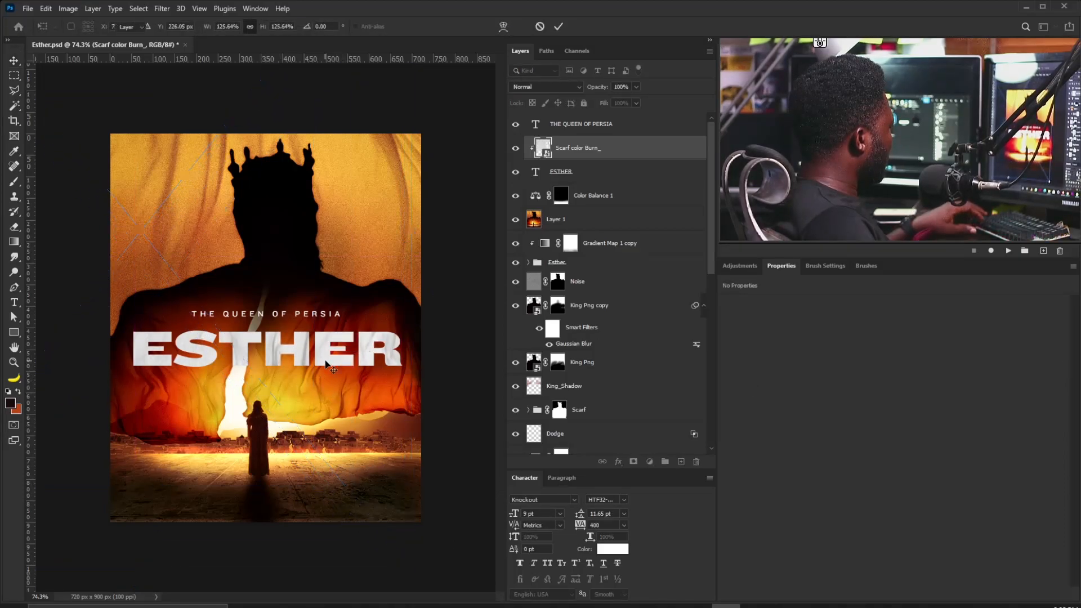
- Add a new layer above Color Balance 1 and brush a soft dark shadow behind the middle of the ESTHER title
click(598, 219)
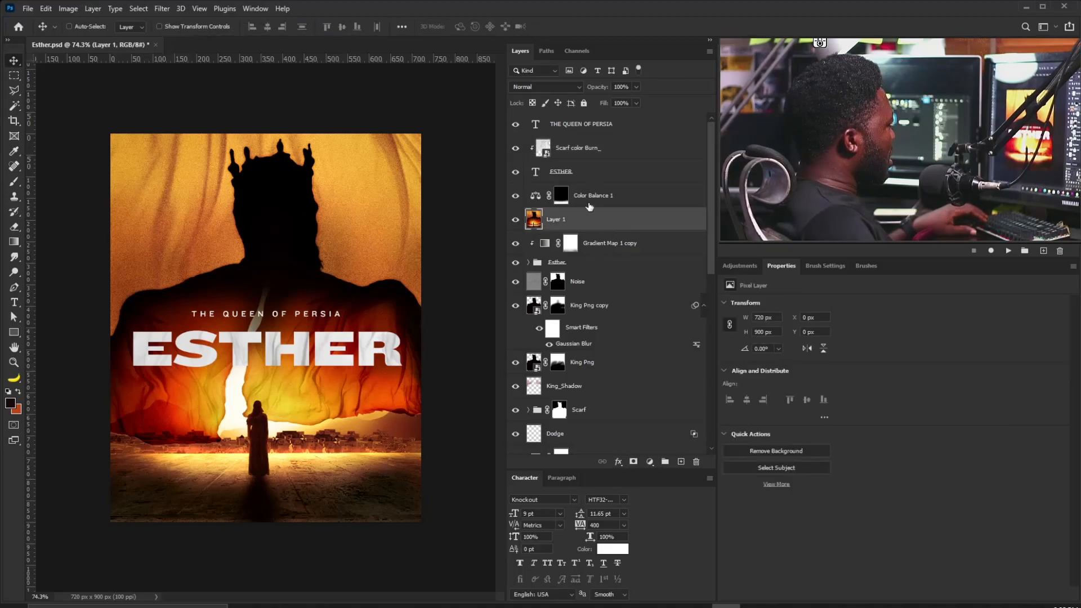
key(alt+bracketright)
click(679, 459)
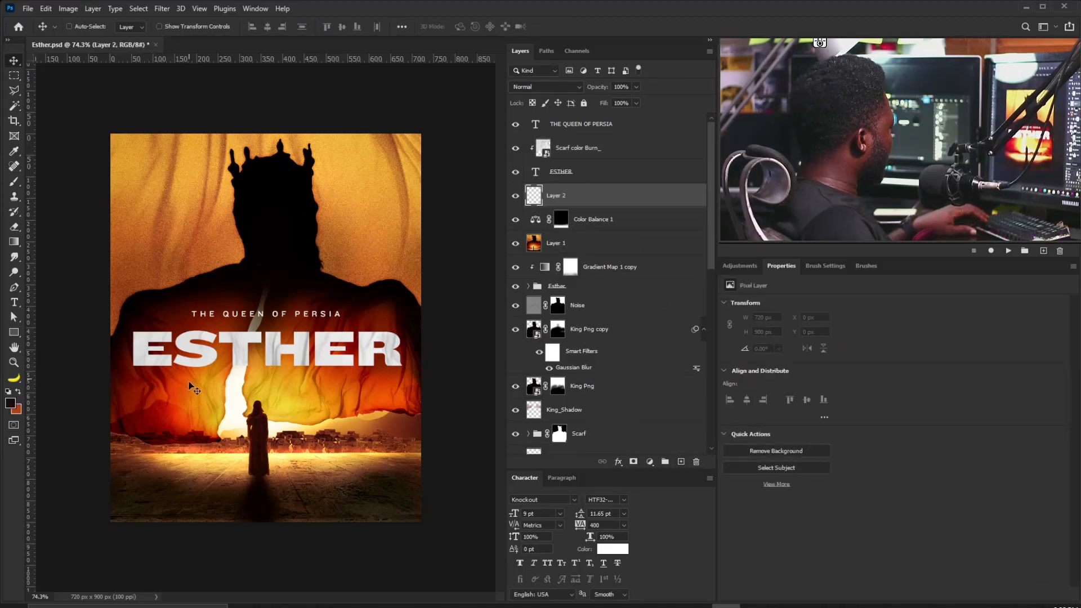
key(b)
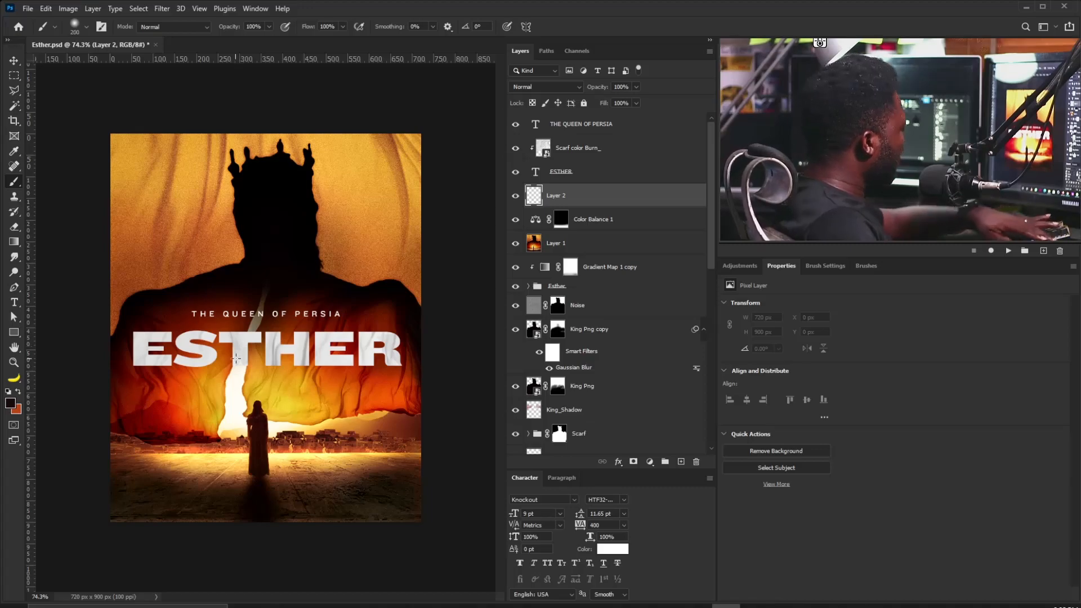
key(bracketleft)
drag(240, 355, 260, 372)
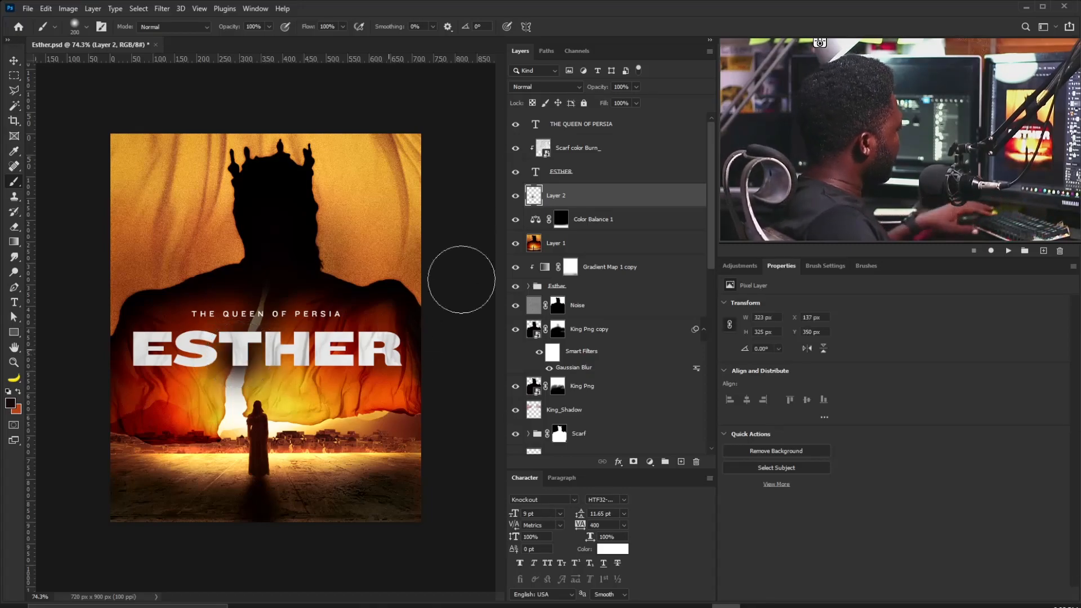
- Lower the opacity of the painted shadow layer behind the title to 63%
click(636, 87)
drag(639, 100, 619, 103)
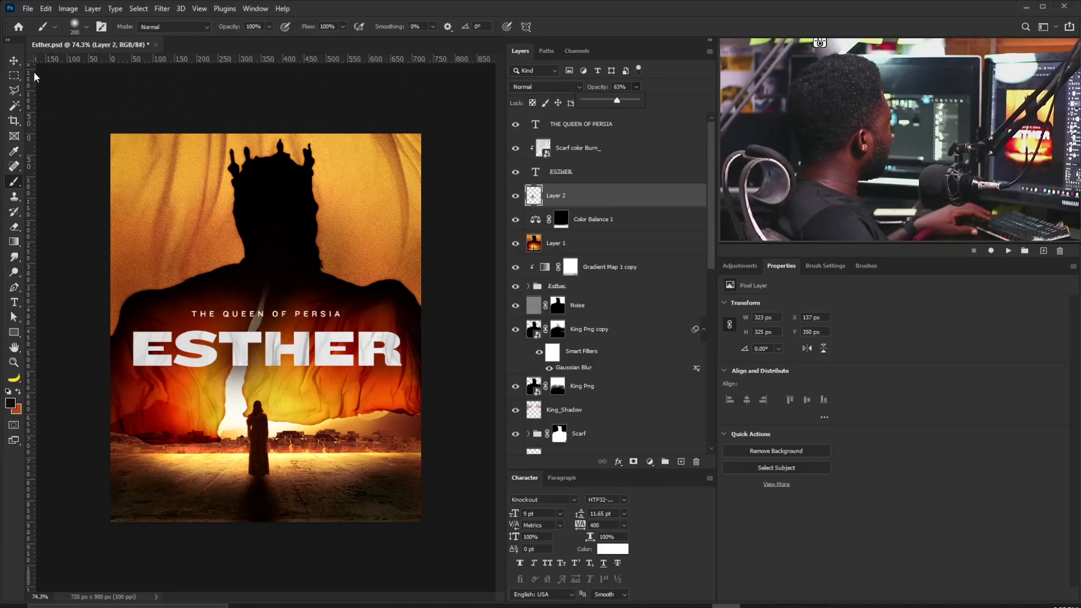
click(12, 63)
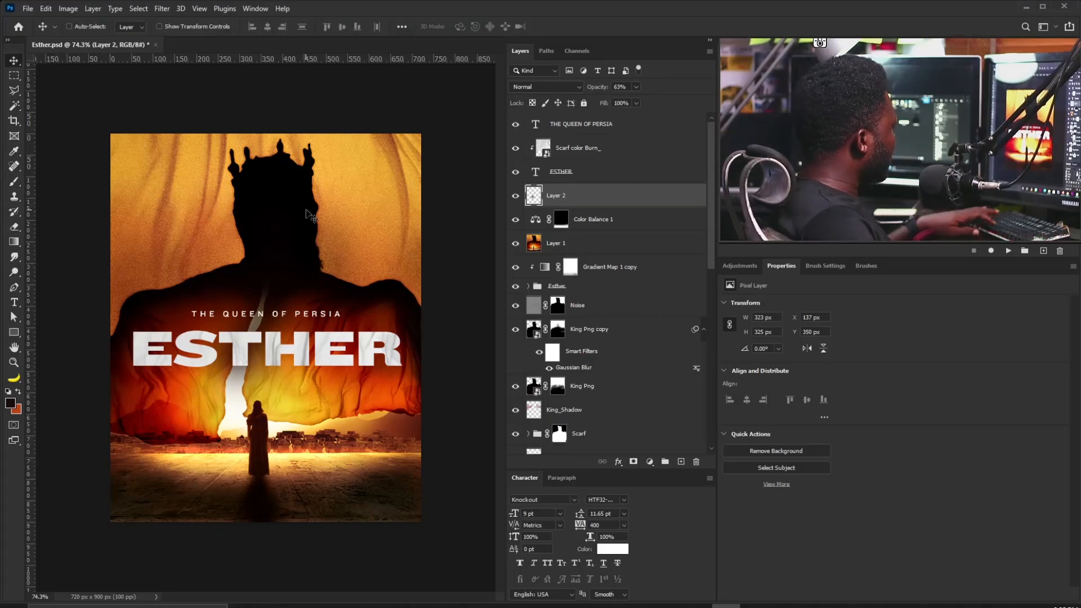
drag(362, 235, 310, 303)
right_click(313, 315)
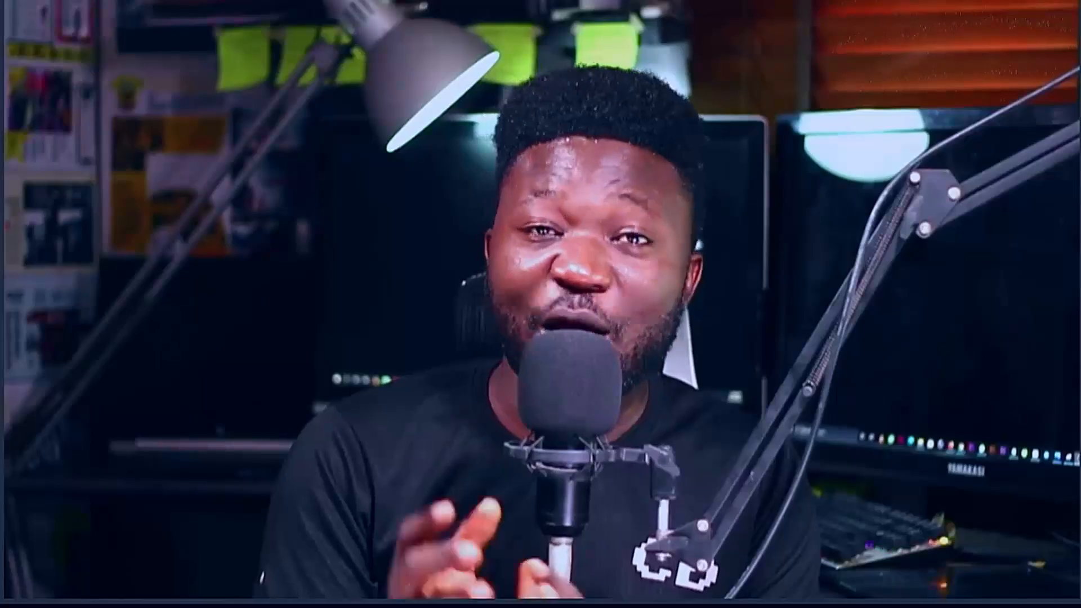